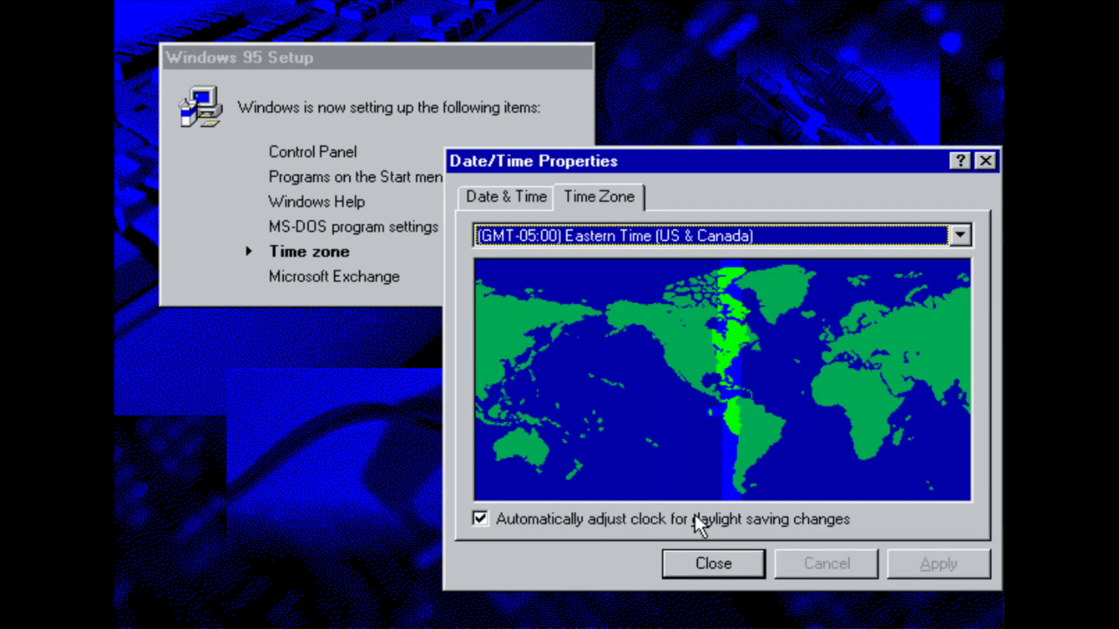
Close Date/Time keeping Eastern Time, skip the Inbox Setup Wizard, and restart Windows
left_click(707, 563)
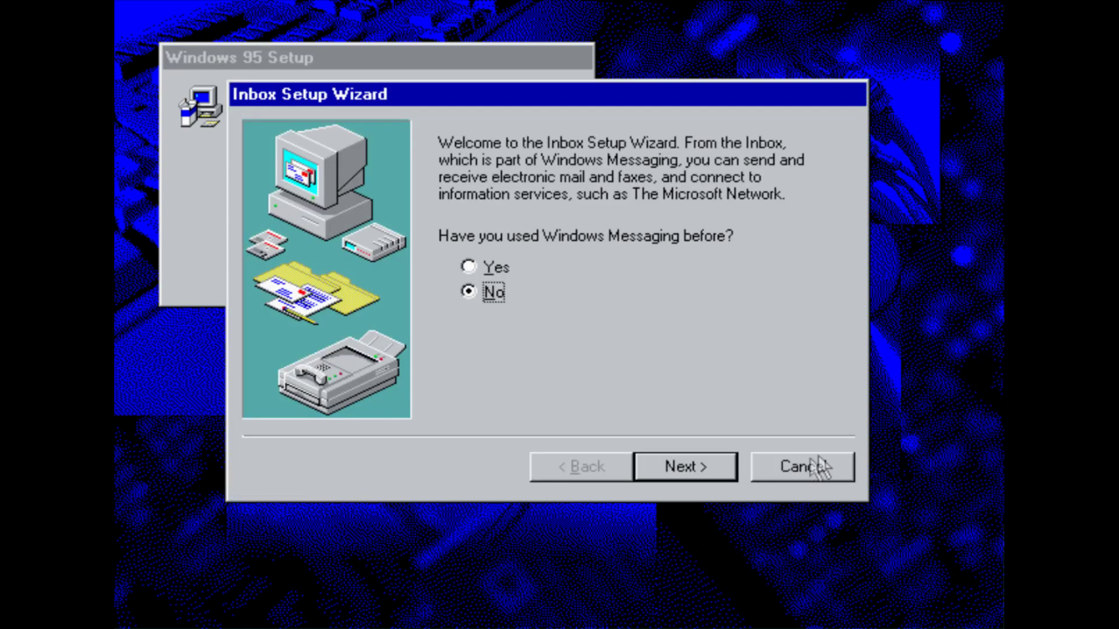
left_click(821, 466)
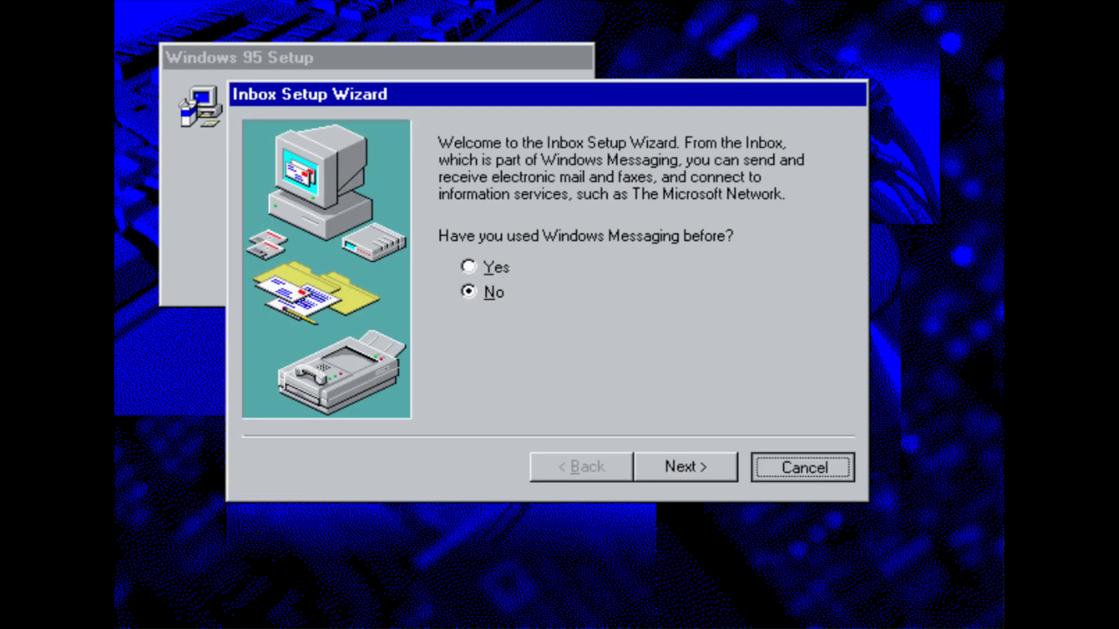
left_click(539, 389)
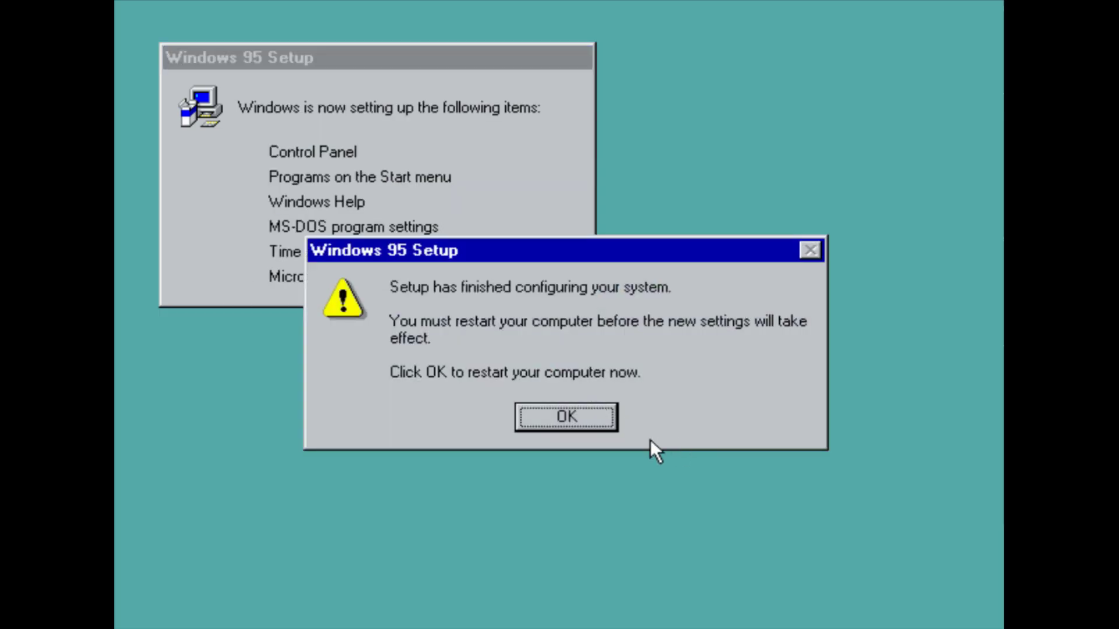
left_click(577, 411)
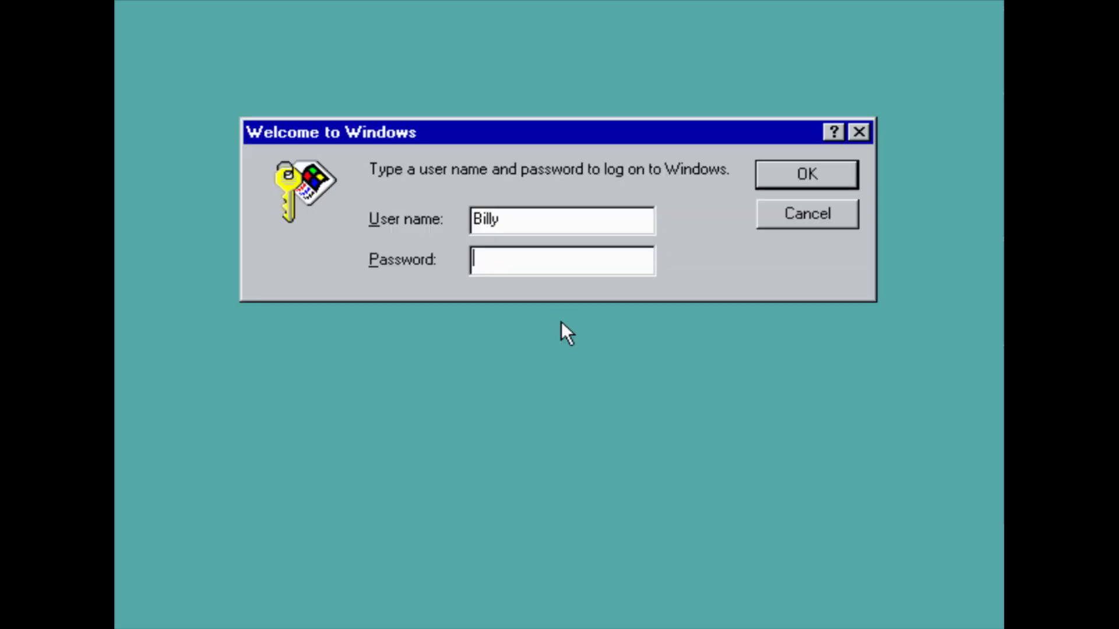
Log on with the account password and dismiss the Welcome screen
type("***")
key("Return")
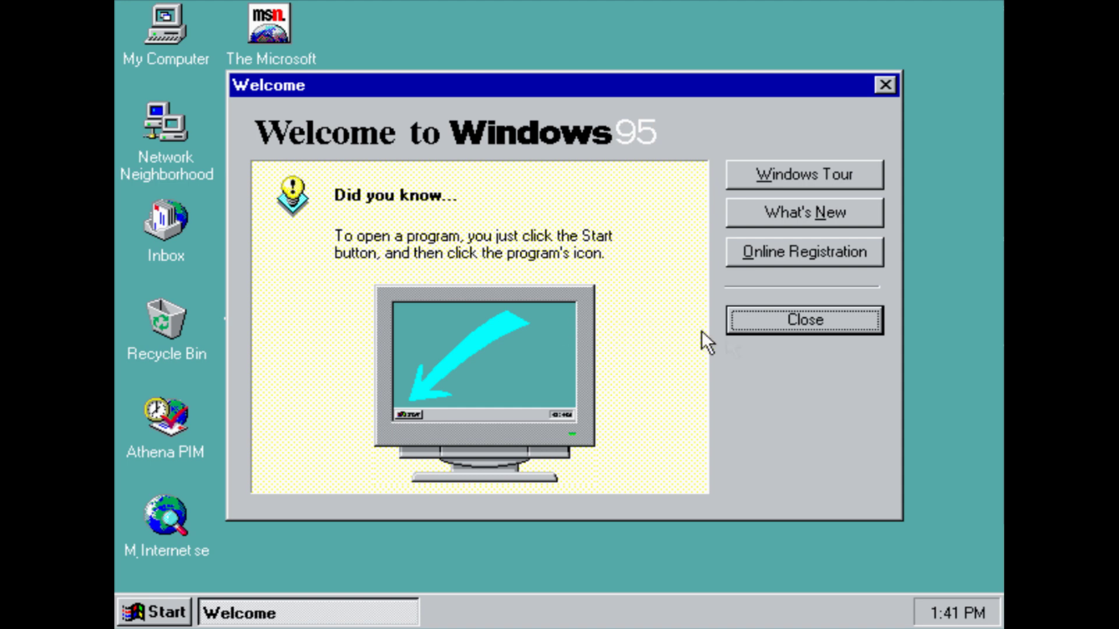
left_click(782, 326)
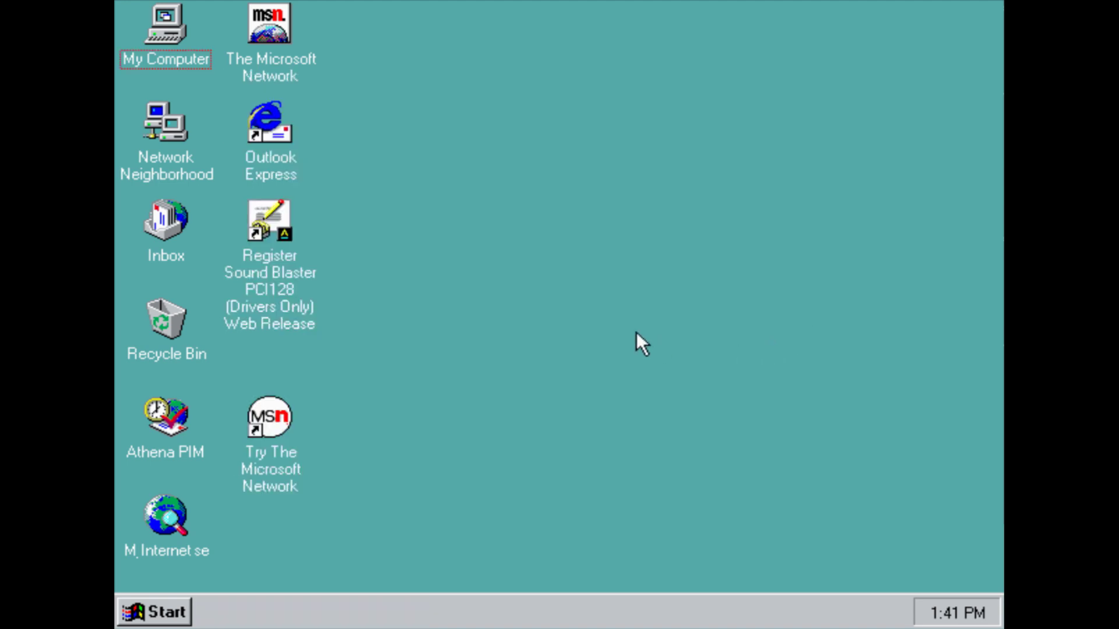
Set the display to 800 by 600 pixels with High Color (16 bit), skip the monitor type, and restart
right_click(635, 331)
left_click(700, 494)
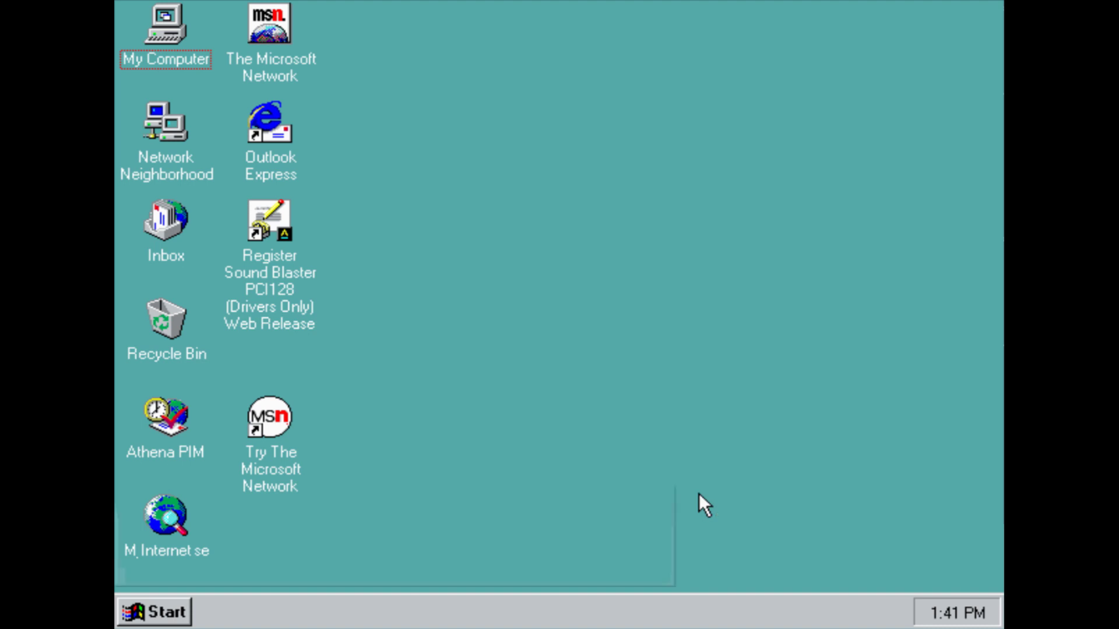
left_click(478, 52)
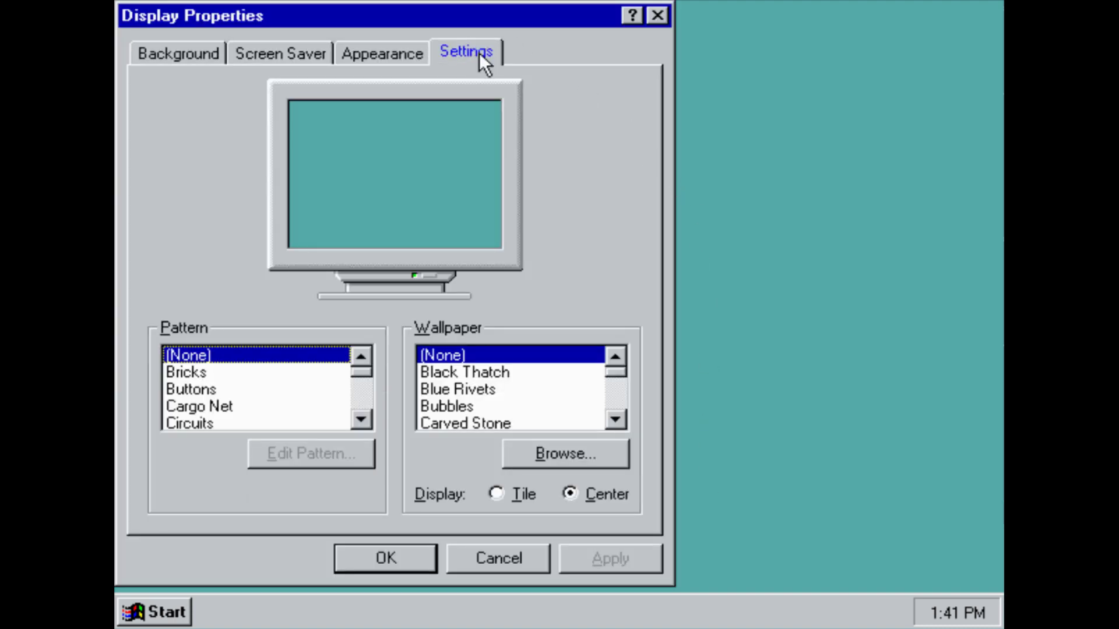
left_click_drag(483, 352, 505, 355)
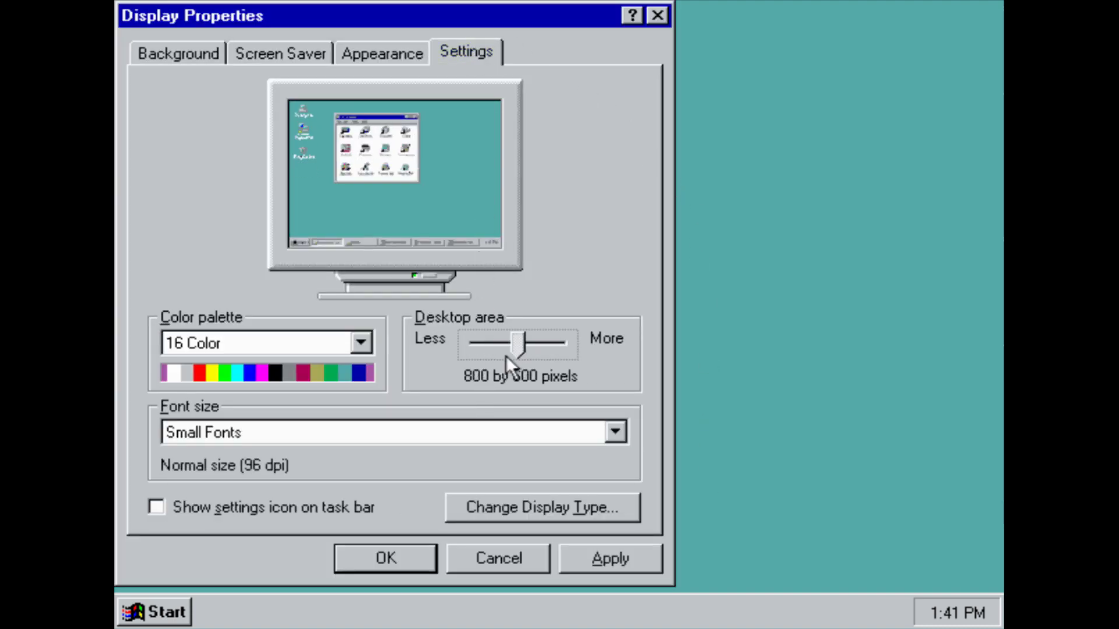
left_click(366, 348)
left_click(348, 398)
left_click(378, 550)
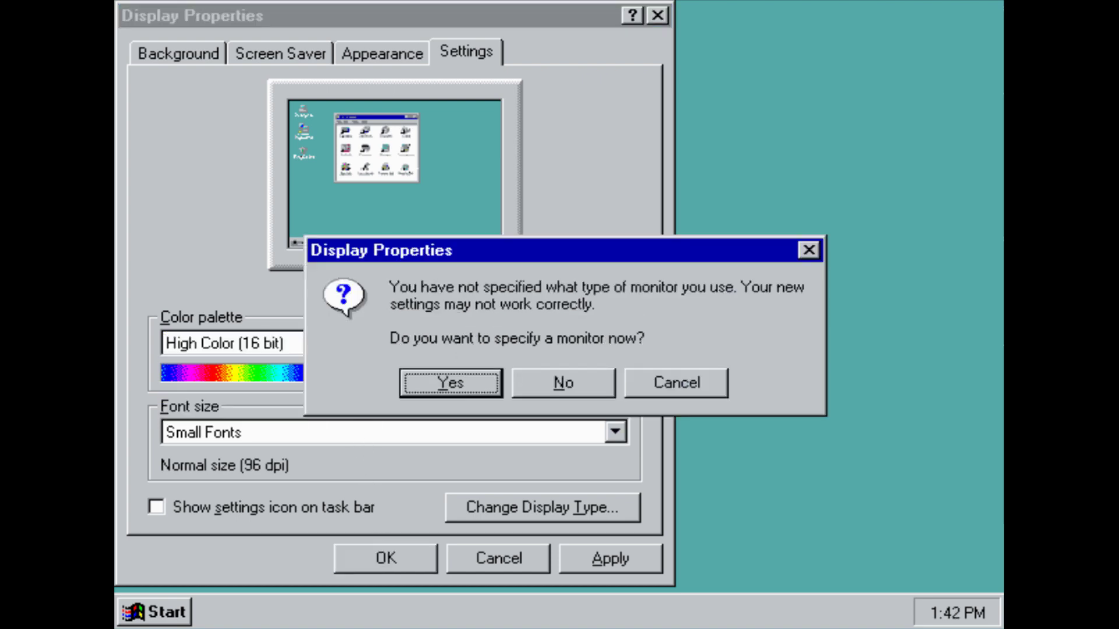
left_click(581, 380)
left_click(510, 385)
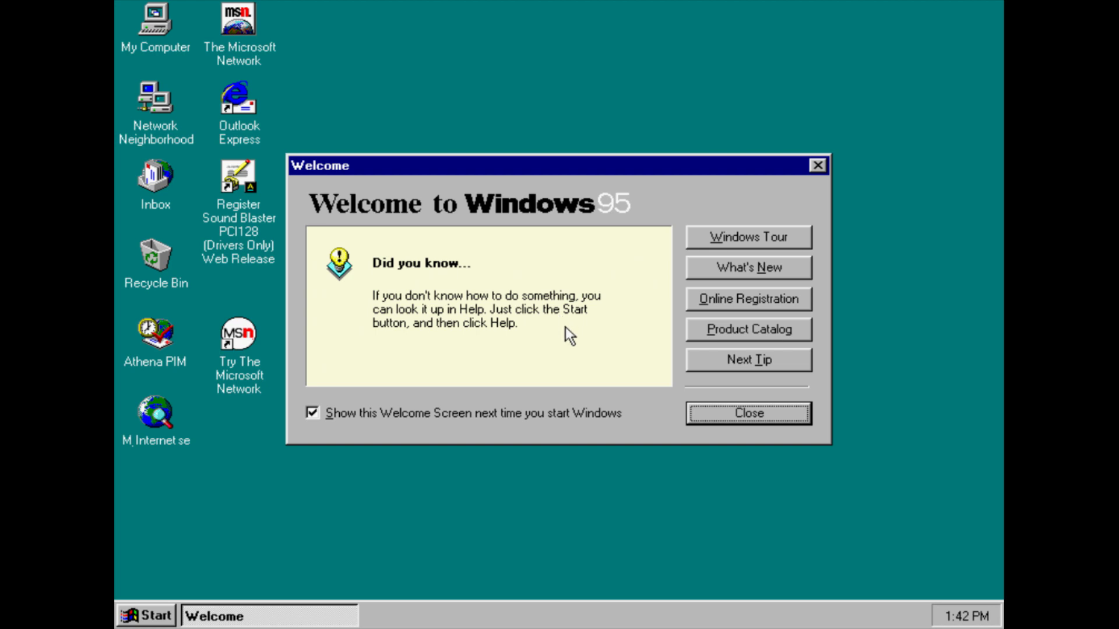
Run the Windows Tour, skip ahead to its end with Escape, and exit it
left_click(727, 241)
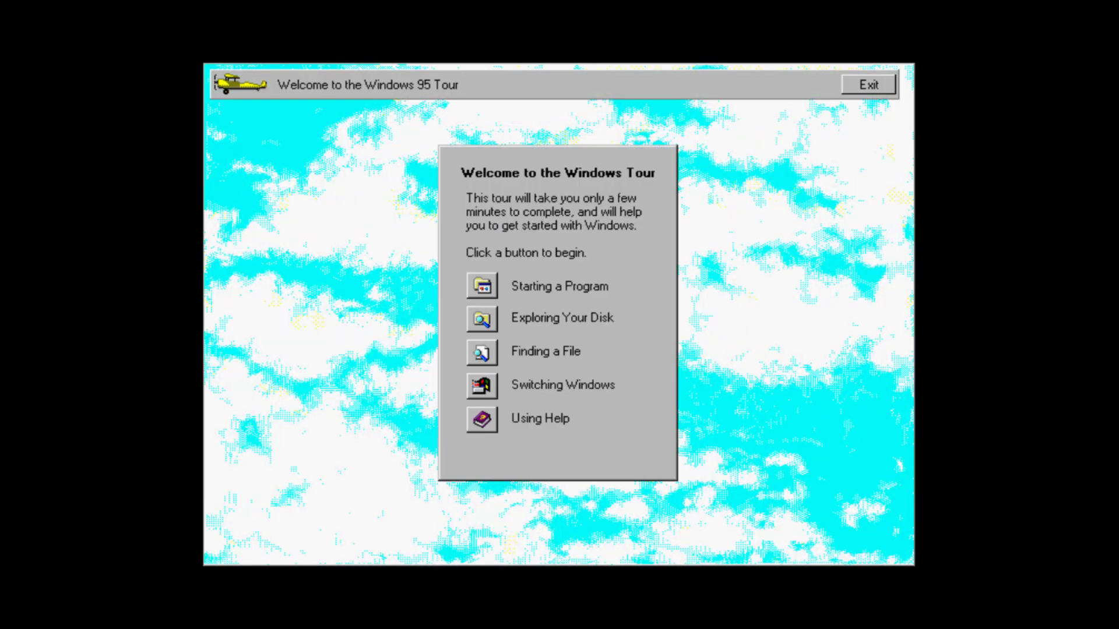
key("Escape")
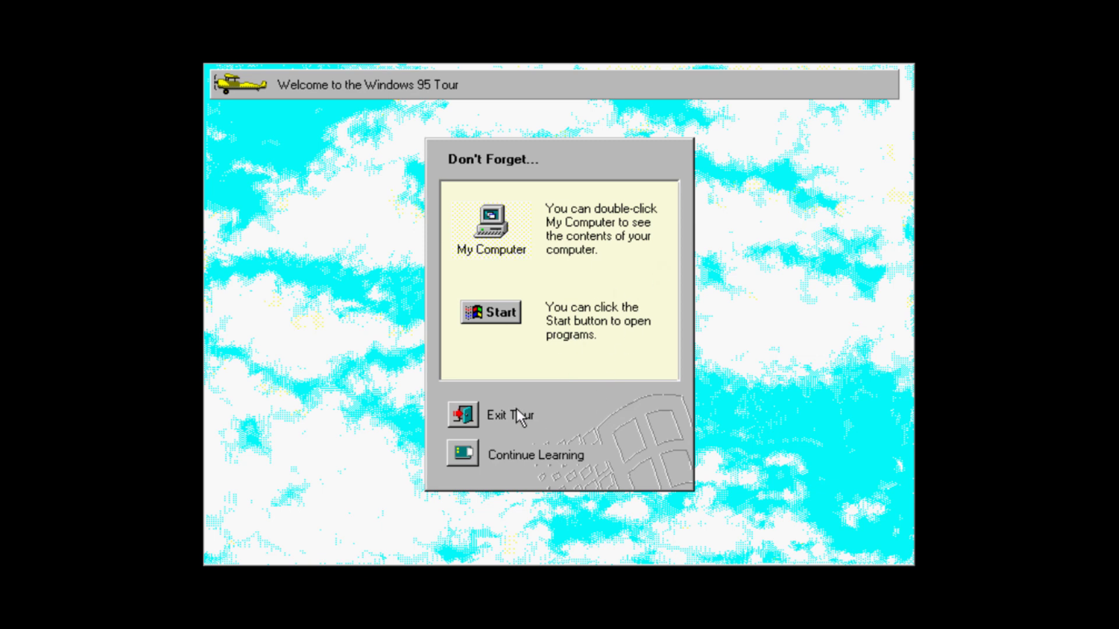
left_click(474, 411)
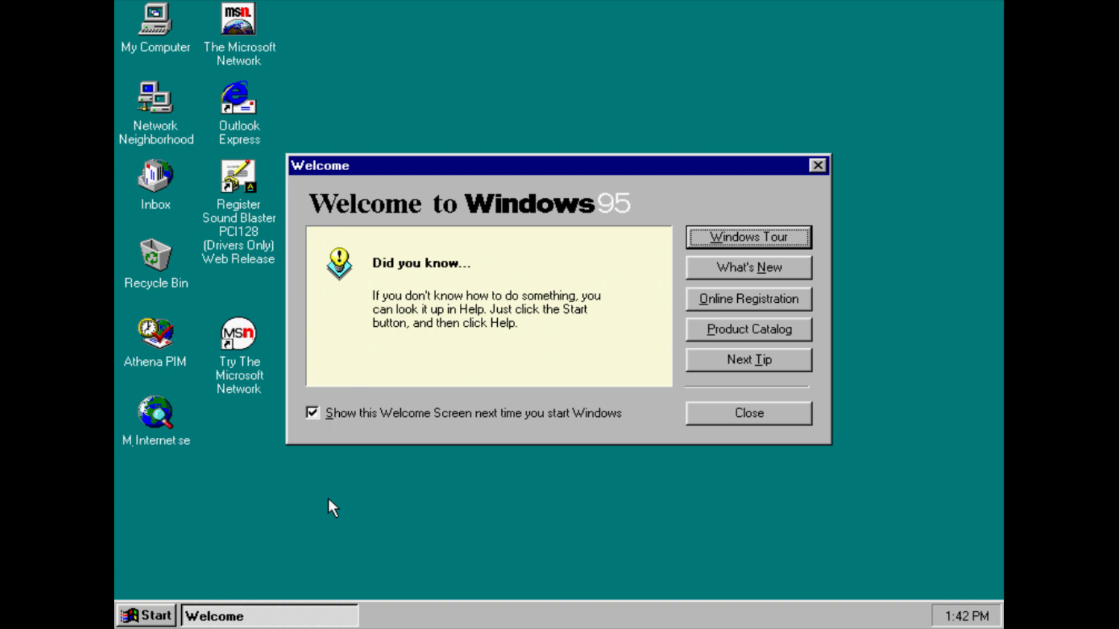
left_click(146, 616)
mouse_move(247, 371)
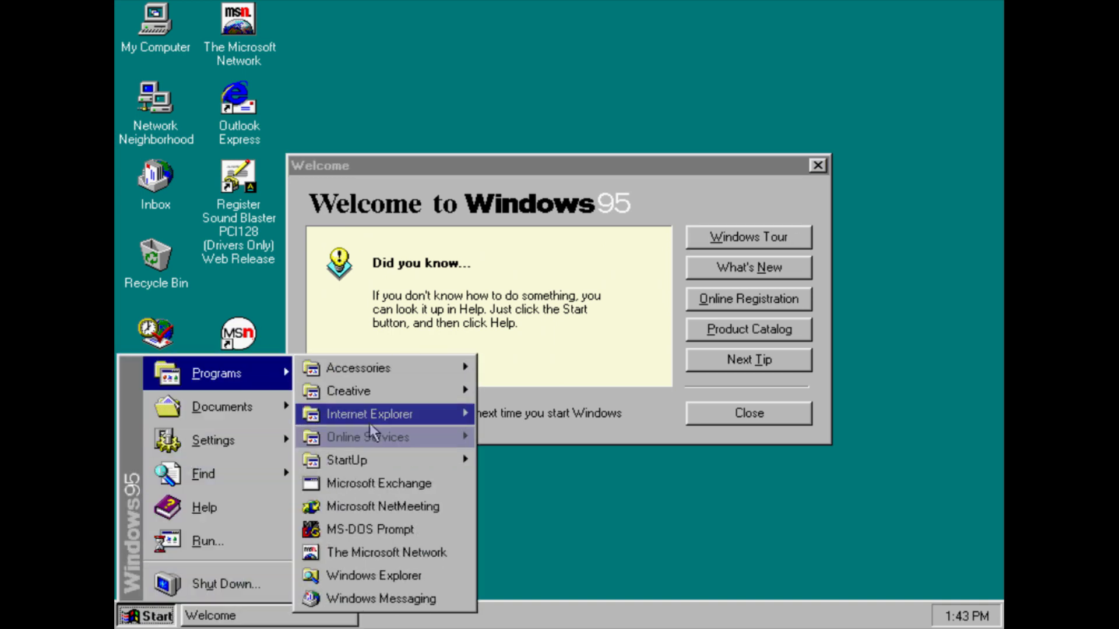
left_click(383, 528)
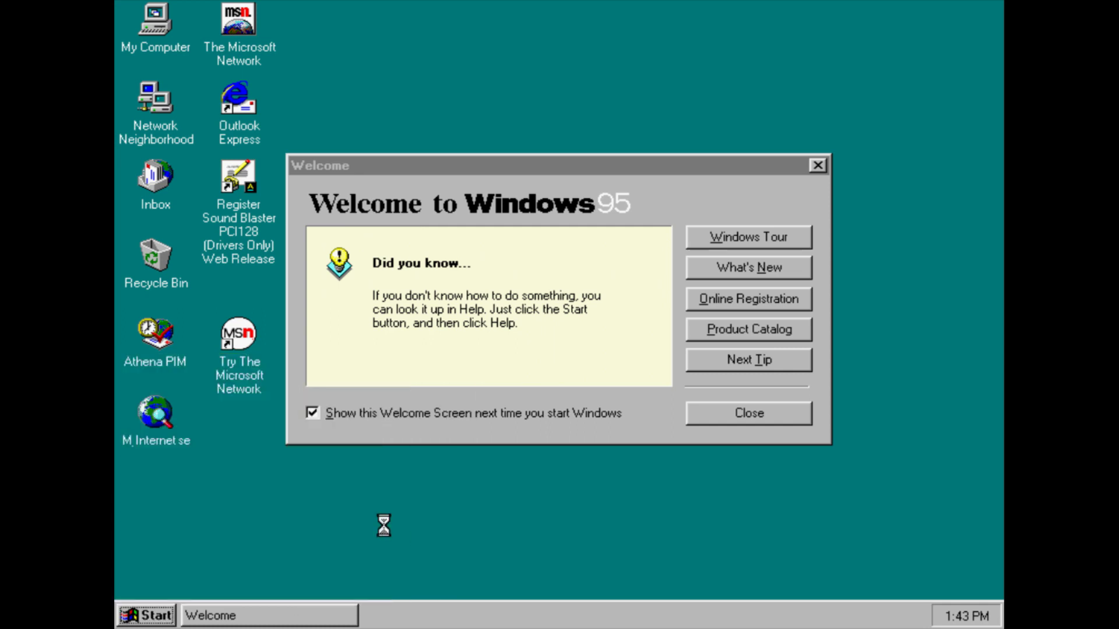
type("ver")
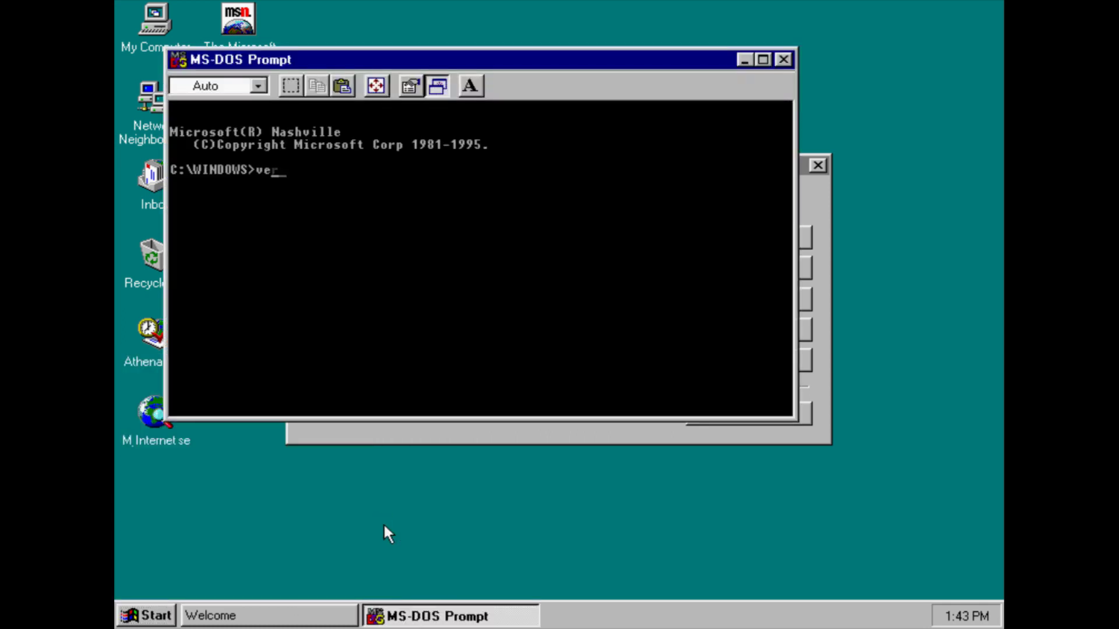
key("Return")
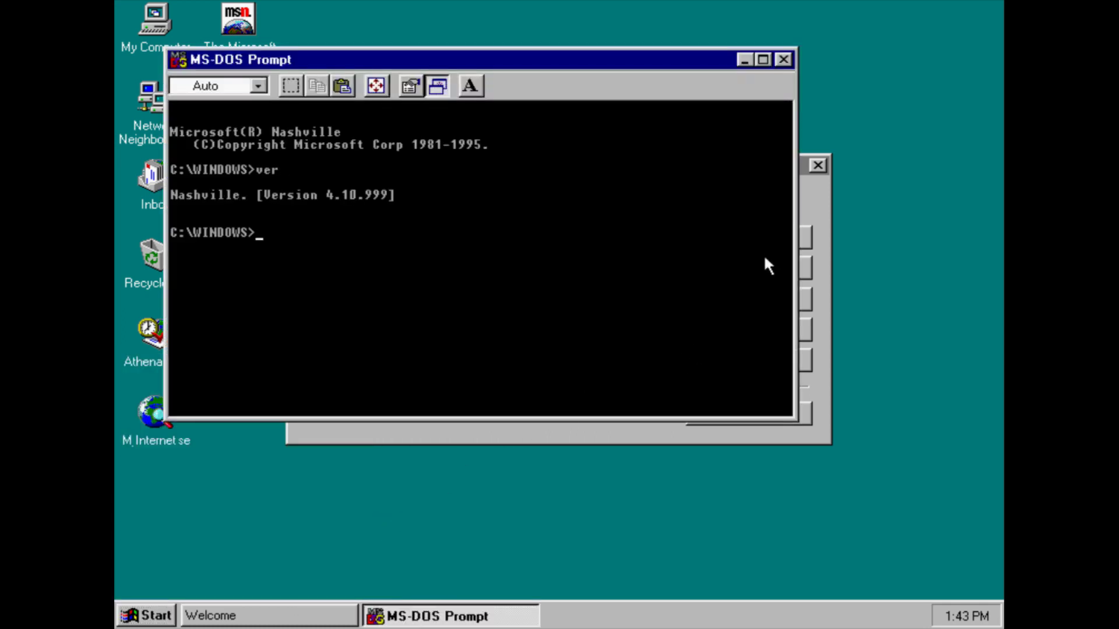
left_click(783, 60)
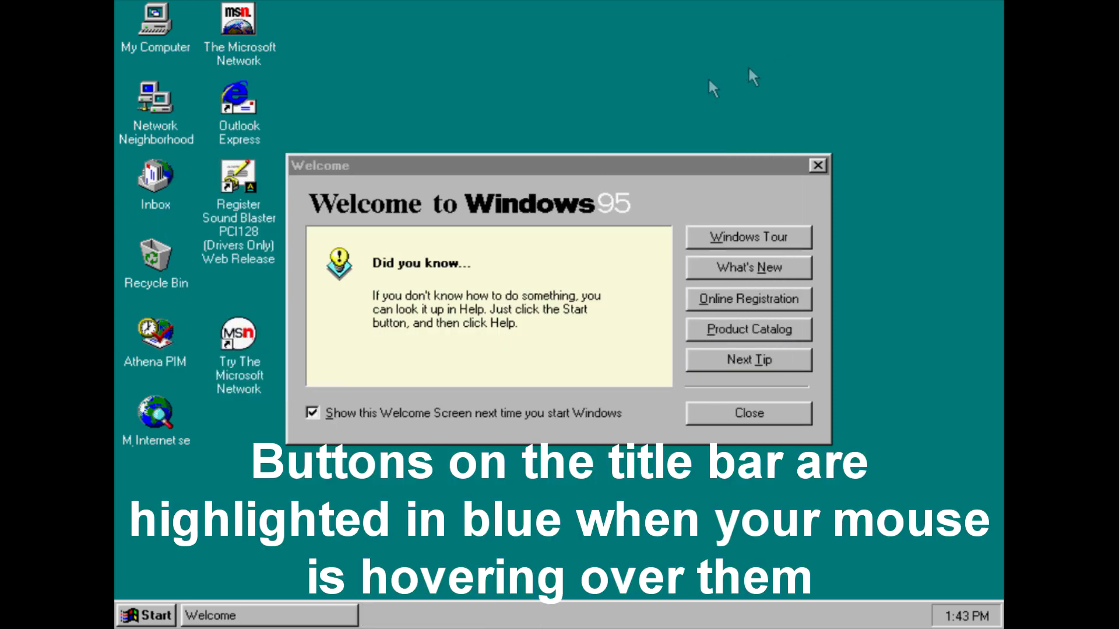
left_click(157, 616)
left_click(210, 538)
type("winver")
key("Return")
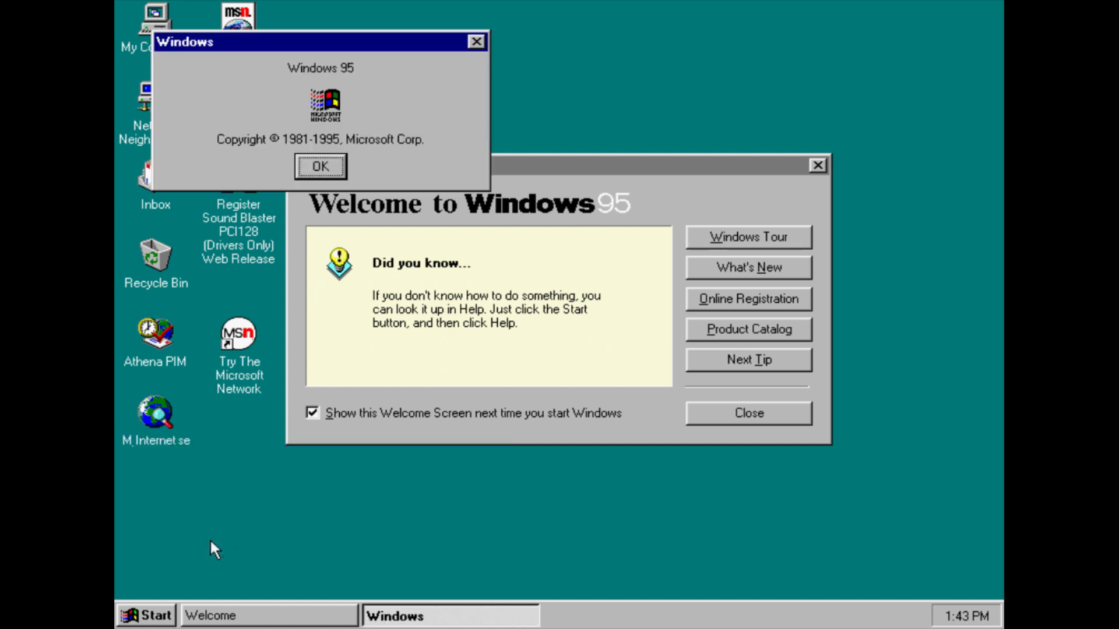
left_click(328, 170)
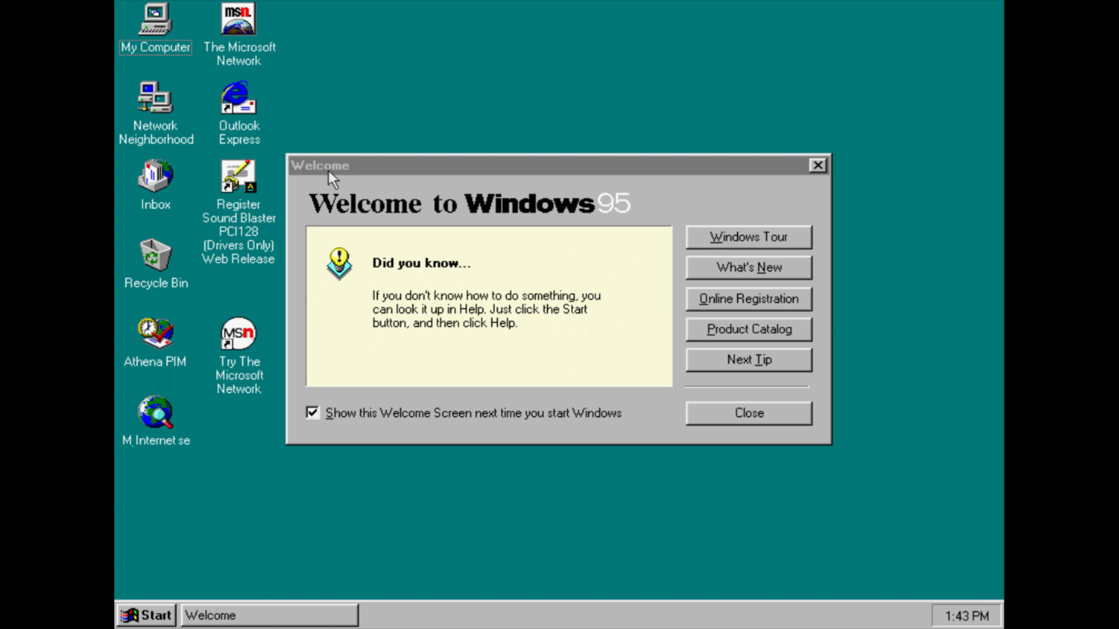
right_click(141, 22)
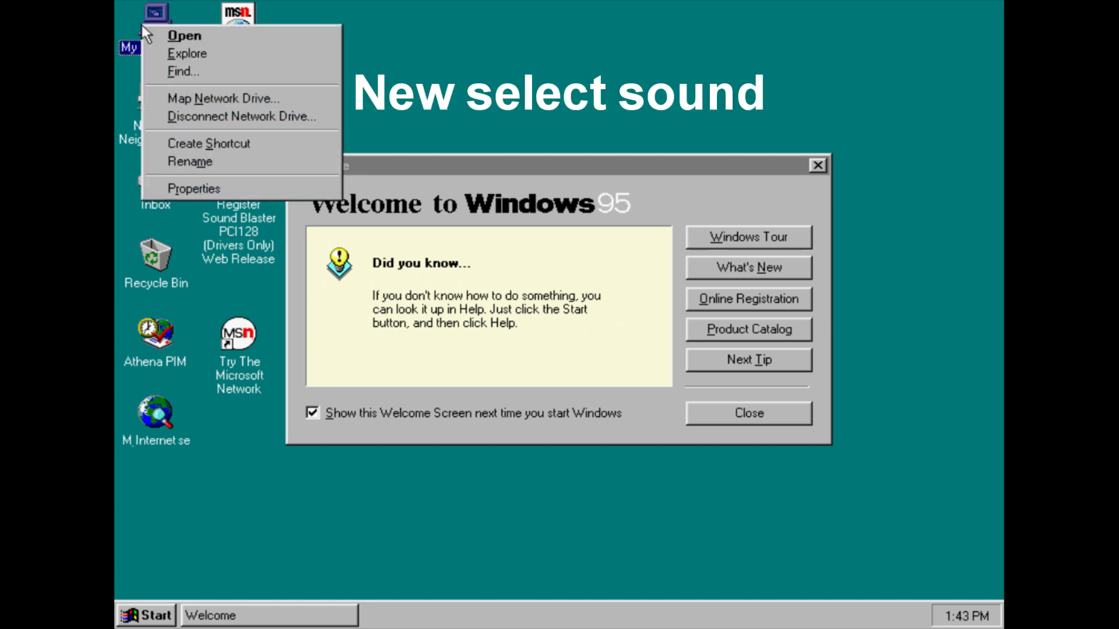
left_click(206, 188)
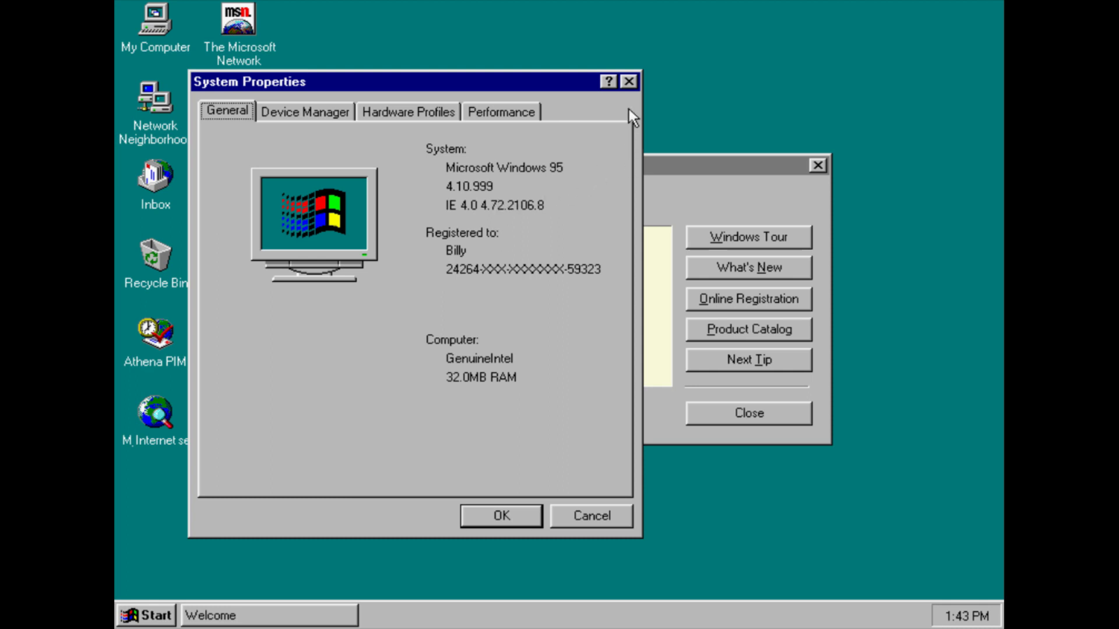
left_click(635, 87)
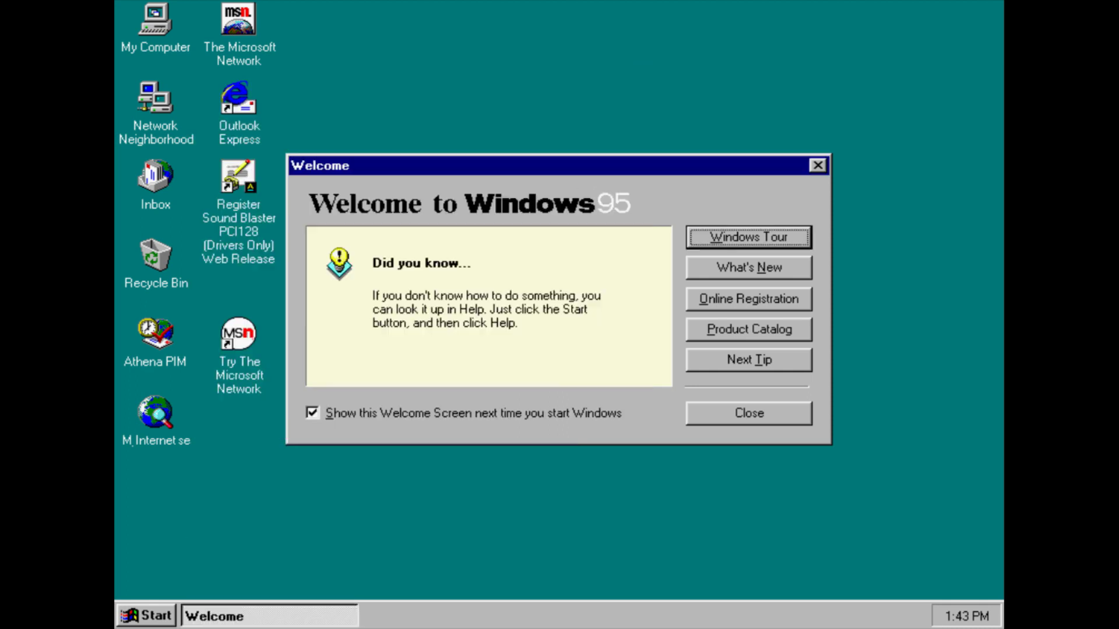
View the What's New help, then close the Welcome screen so it no longer appears at startup
left_click(702, 267)
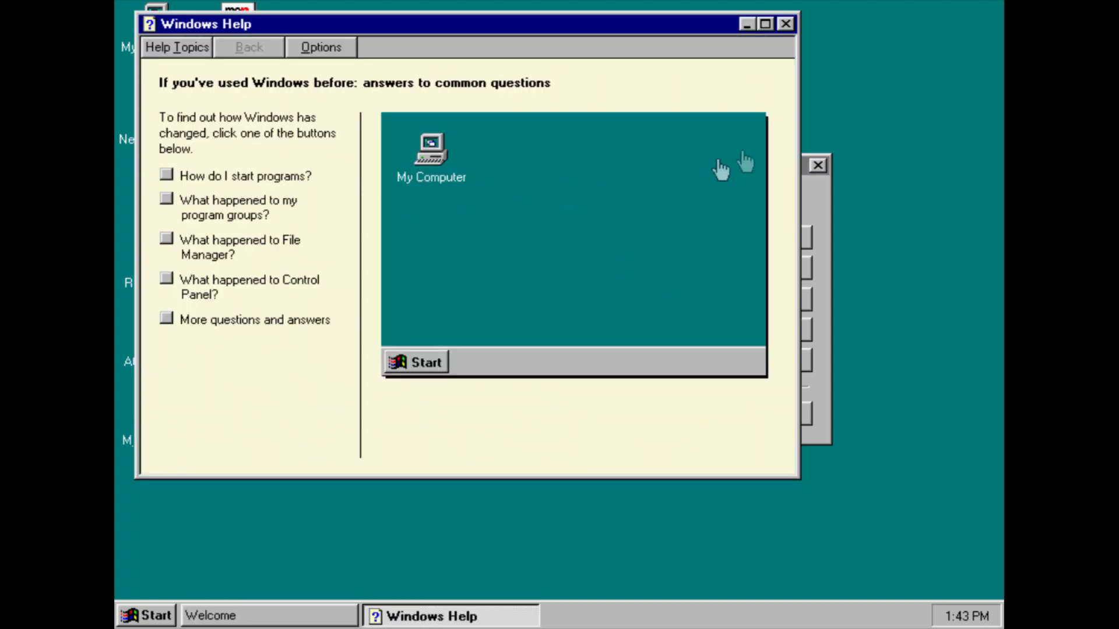
left_click(787, 25)
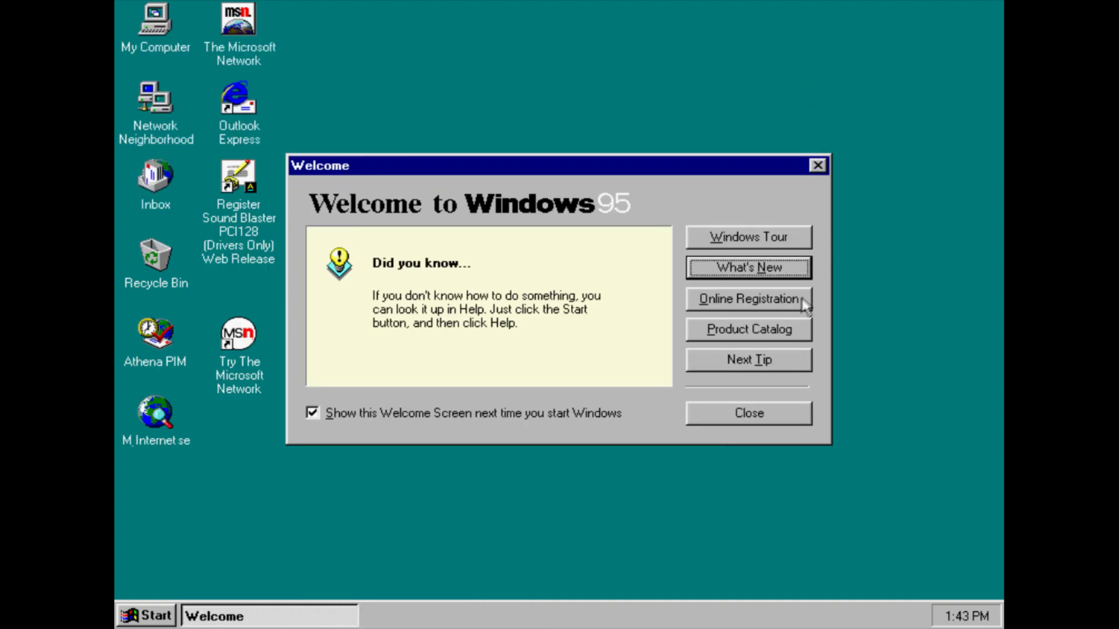
left_click_drag(777, 407, 656, 410)
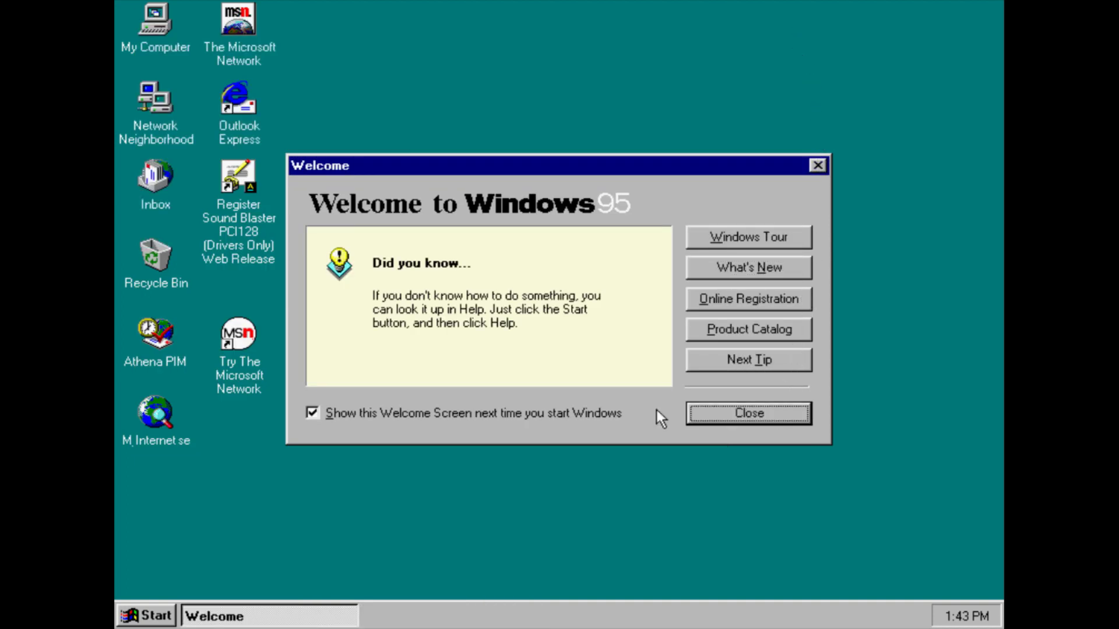
left_click(620, 411)
left_click(746, 415)
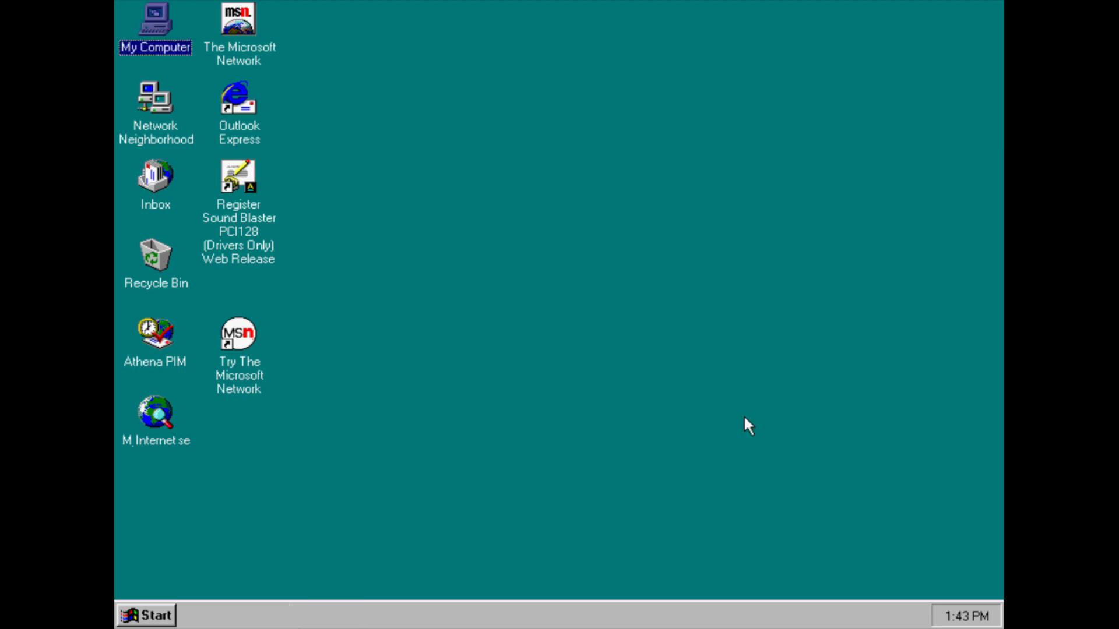
left_click(432, 528)
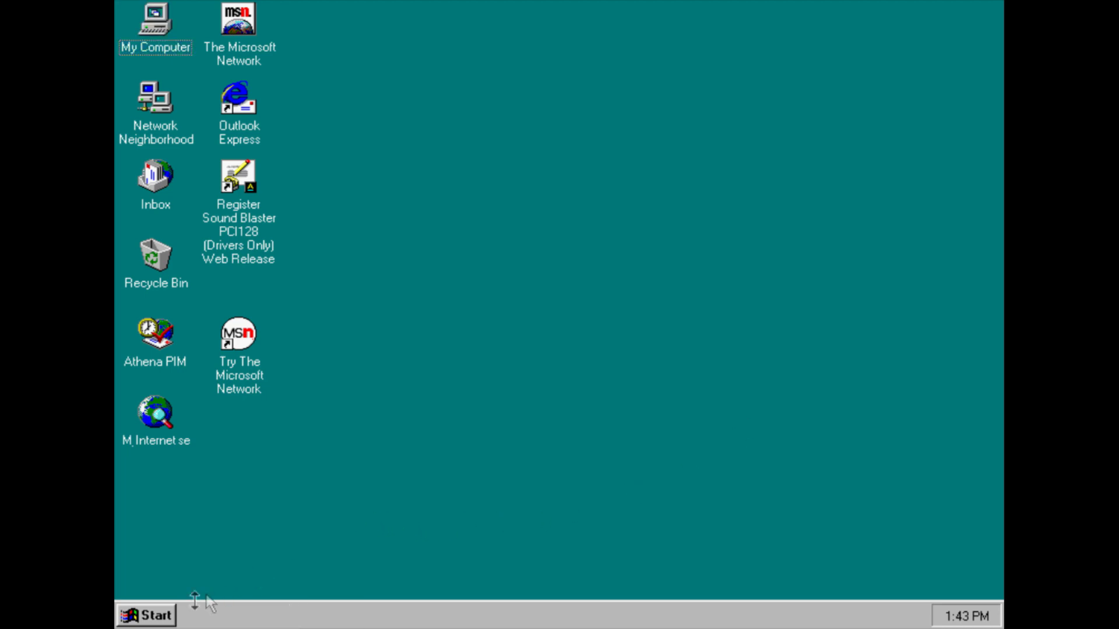
left_click(168, 616)
left_click(166, 612)
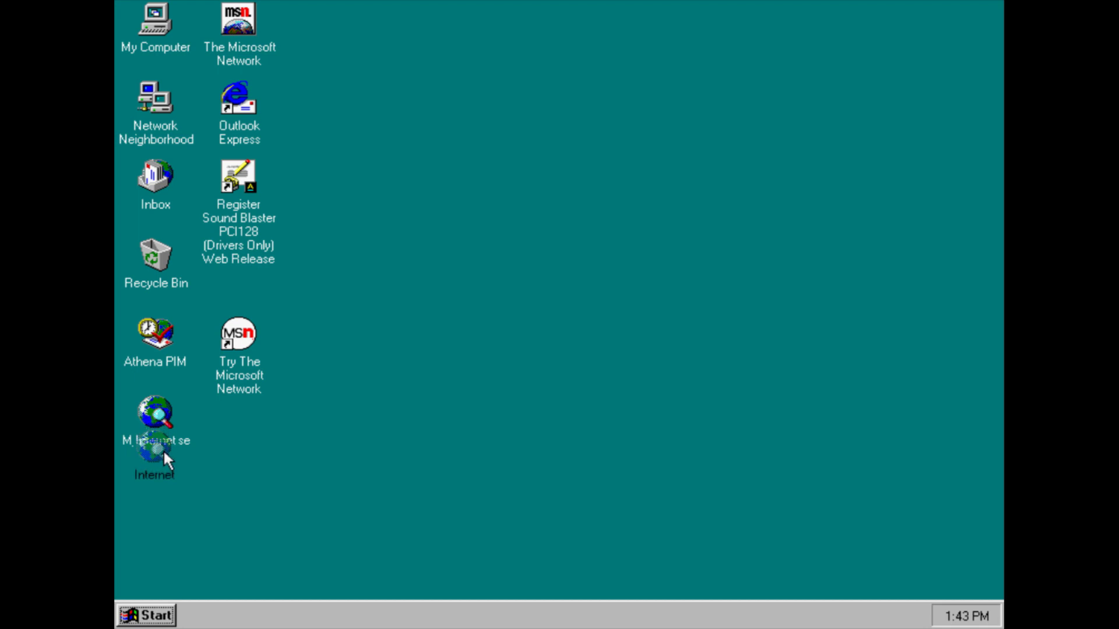
Move the Internet icon below the other desktop icons and line up the icons
left_click_drag(166, 468, 165, 472)
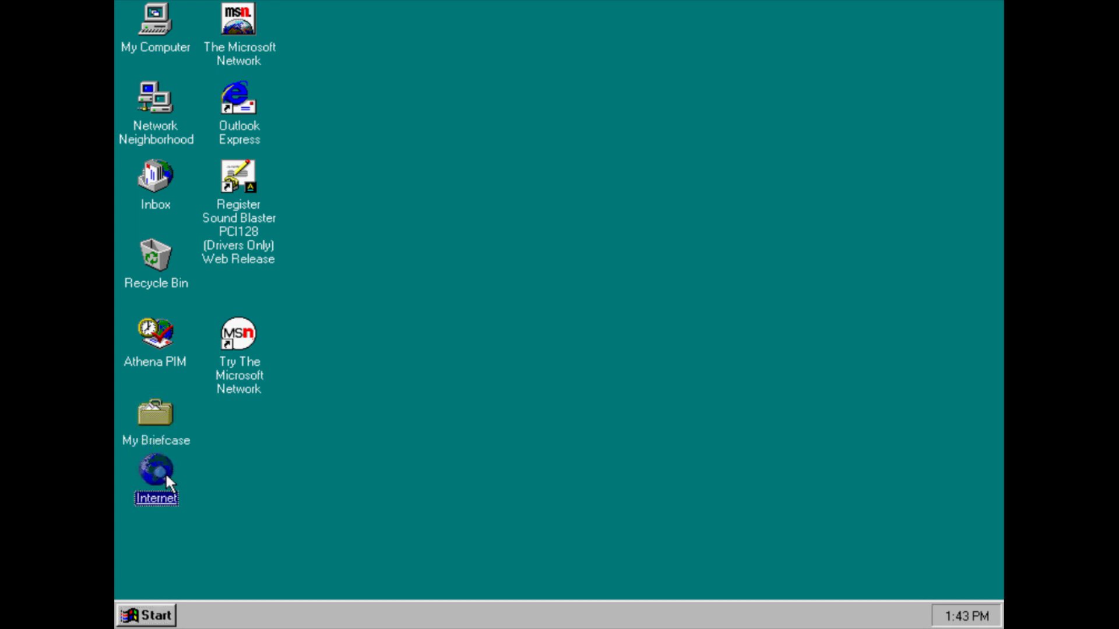
left_click(254, 475)
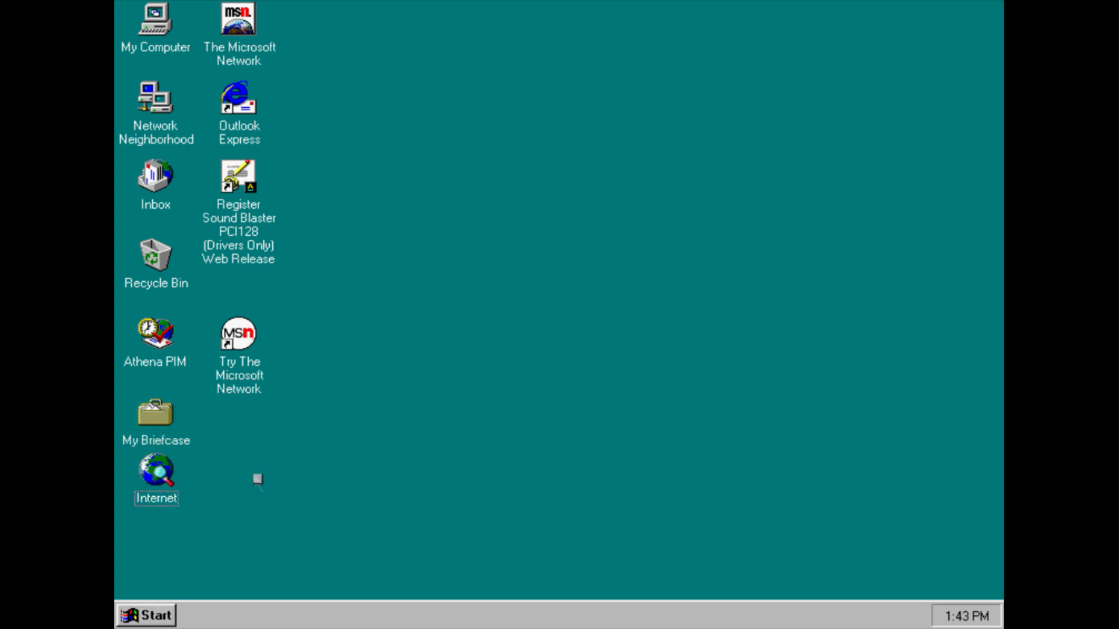
right_click(254, 475)
left_click(267, 502)
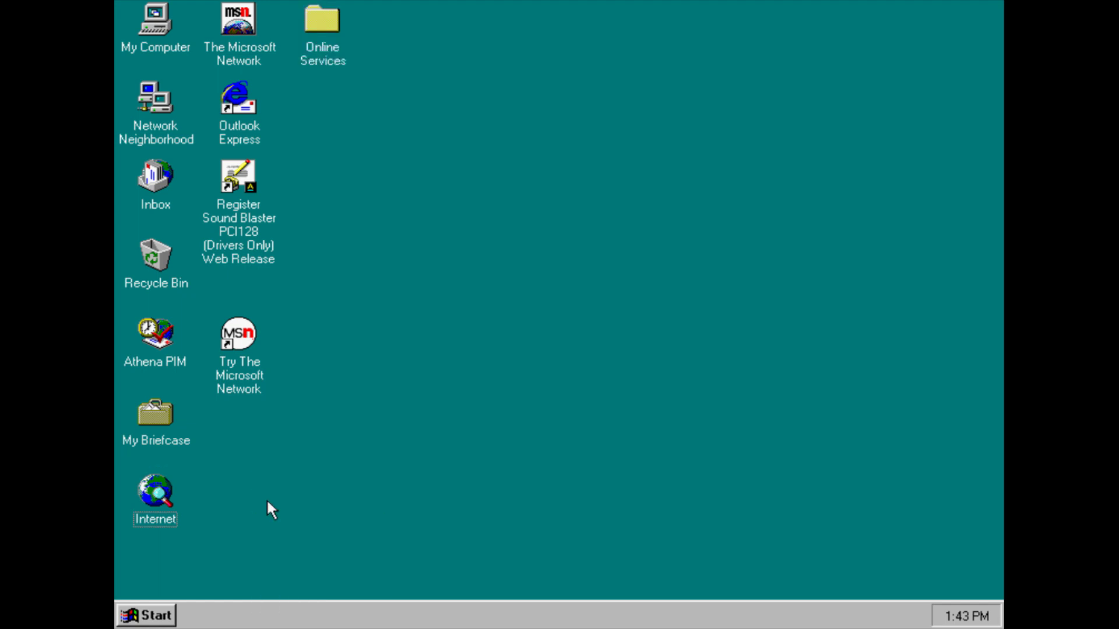
Move Online Services under Try The Microsoft Network and line up the desktop icons again
left_click_drag(233, 326, 232, 296)
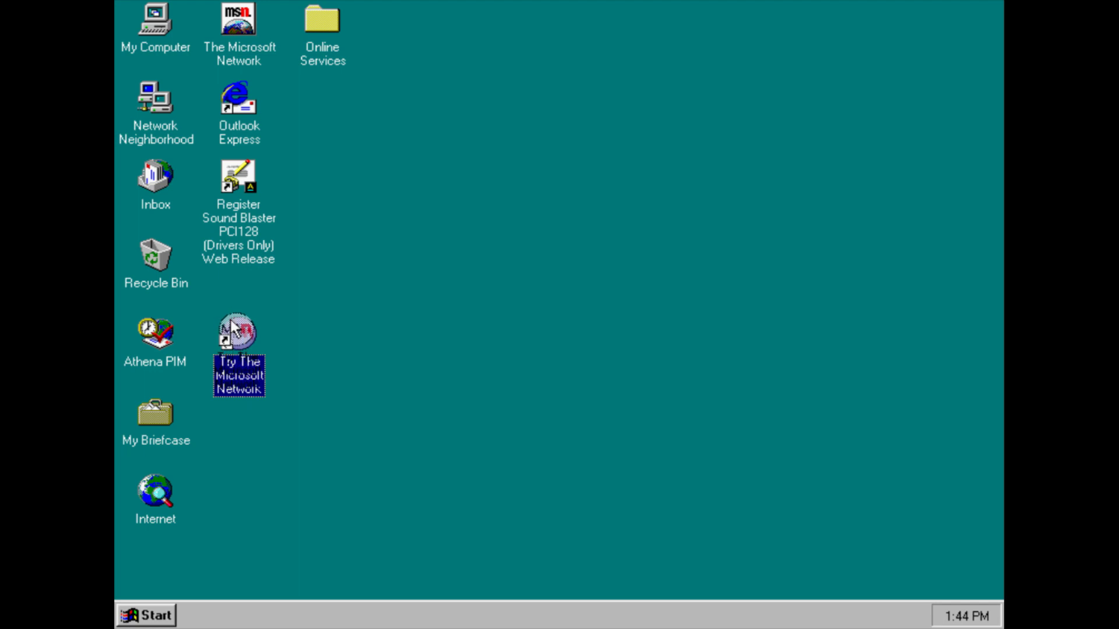
right_click(376, 282)
left_click(317, 96)
left_click_drag(318, 8, 234, 407)
right_click(499, 344)
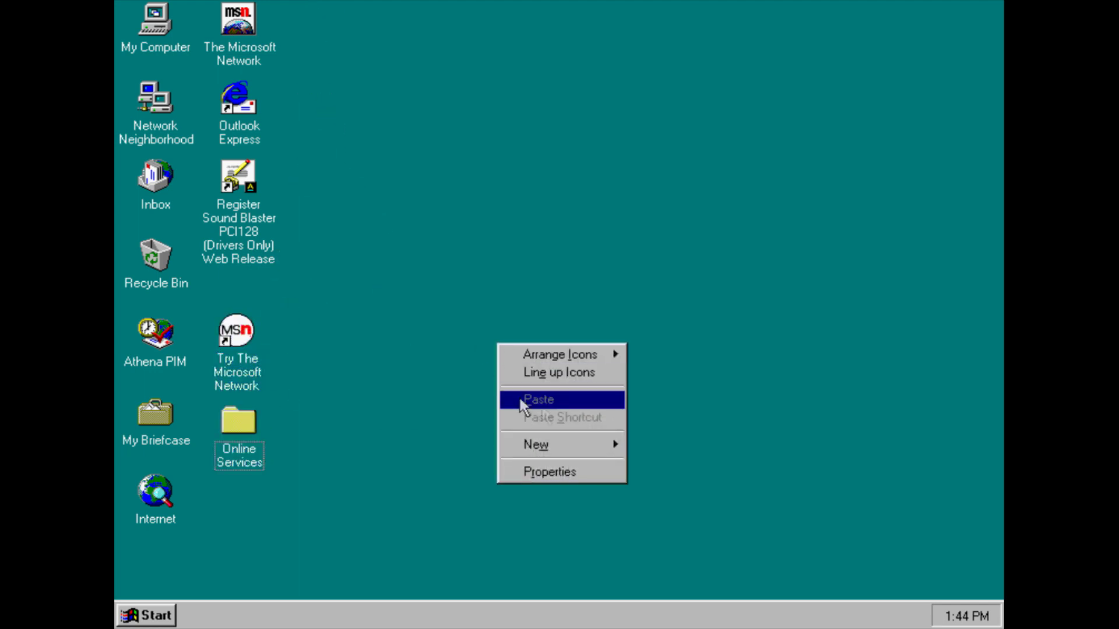
left_click(568, 373)
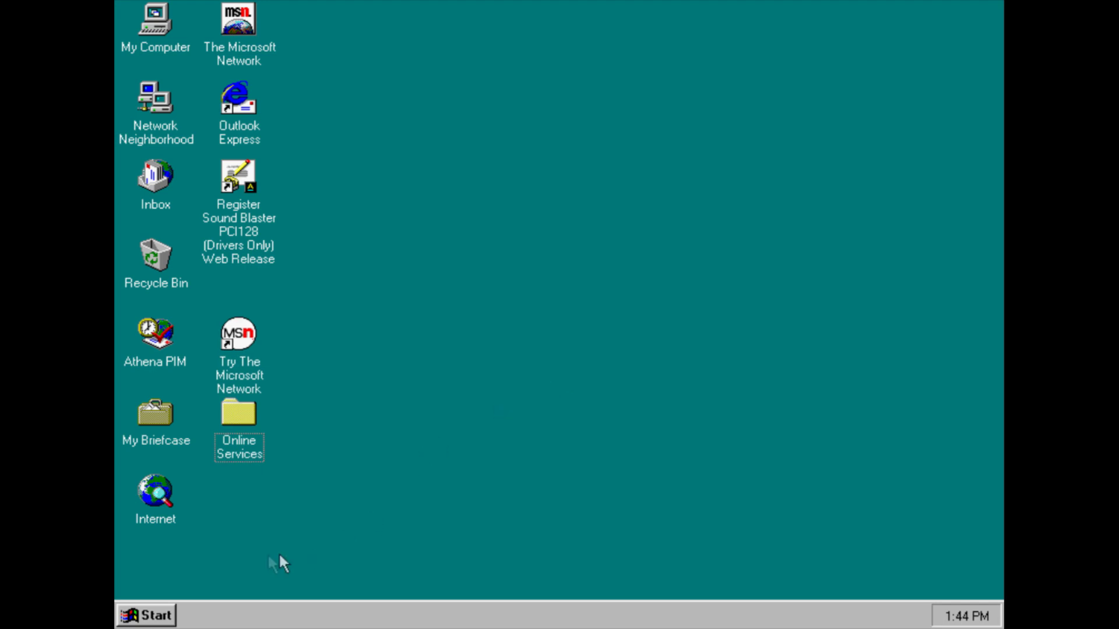
left_click(149, 616)
Open the Control Panel from Start > Settings
mouse_move(216, 374)
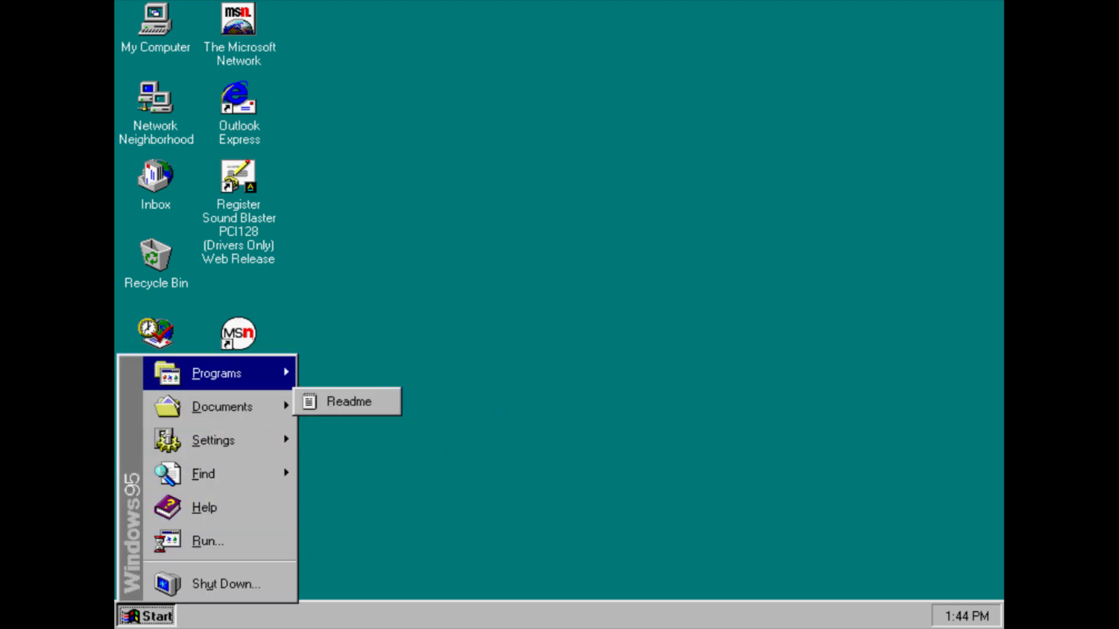
mouse_move(391, 397)
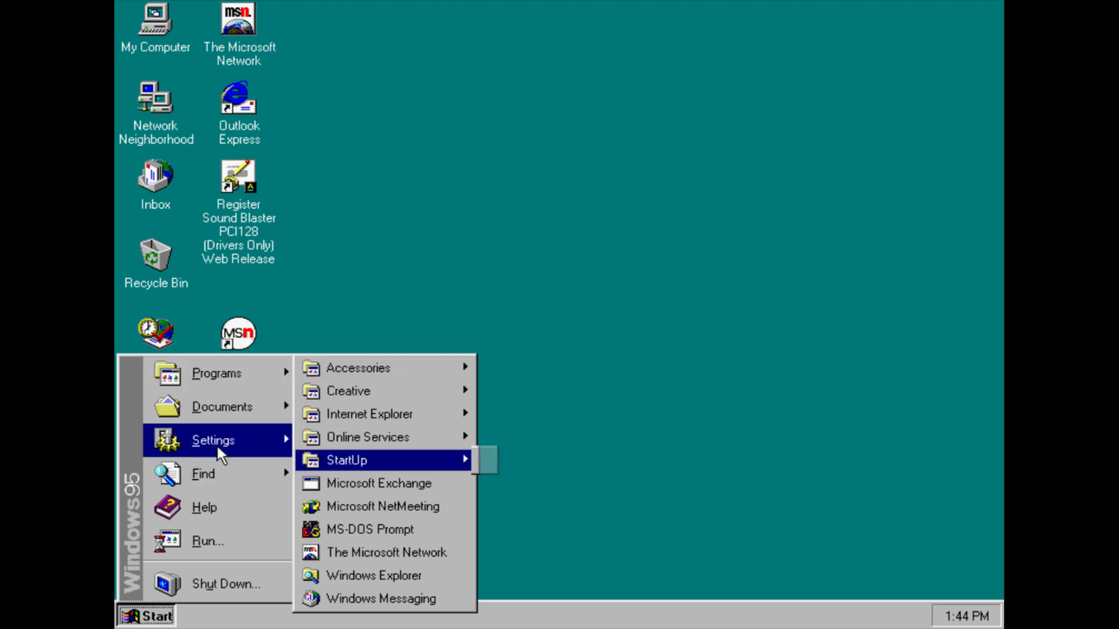
mouse_move(217, 448)
left_click(305, 436)
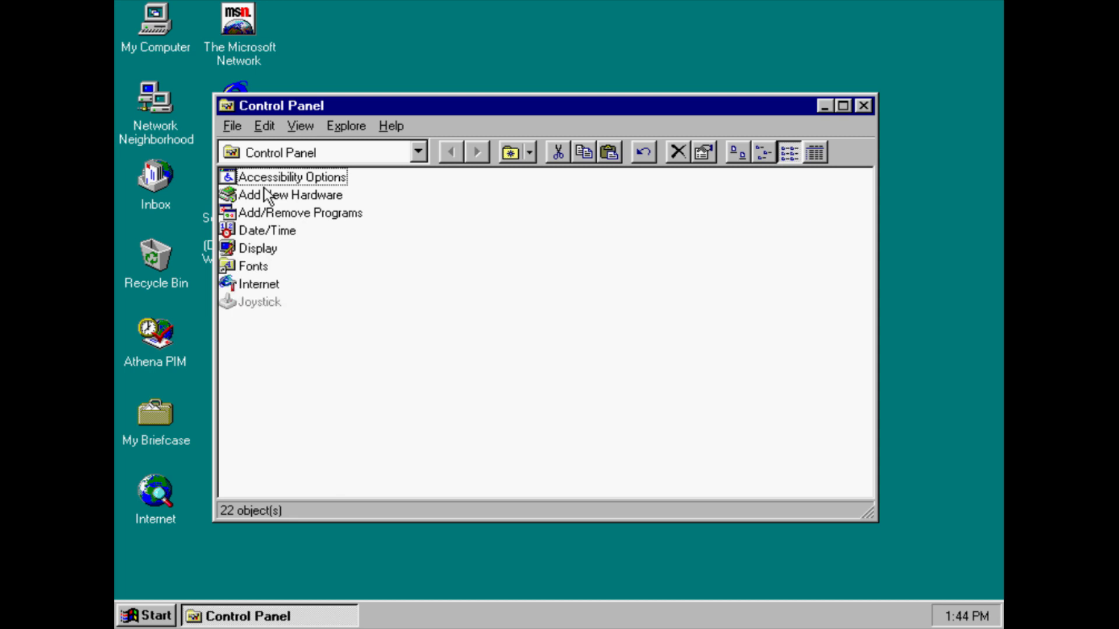
Browse Accessibility Options' Sound, Display, Mouse and General tabs, then cancel without changes
double_click(269, 178)
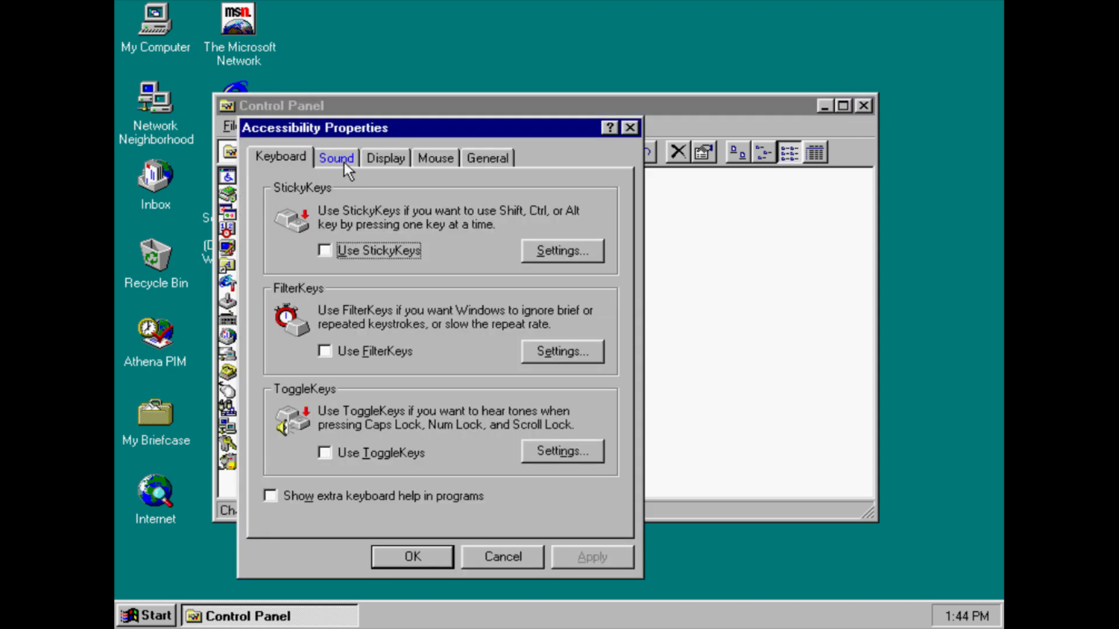
left_click(344, 162)
left_click(404, 168)
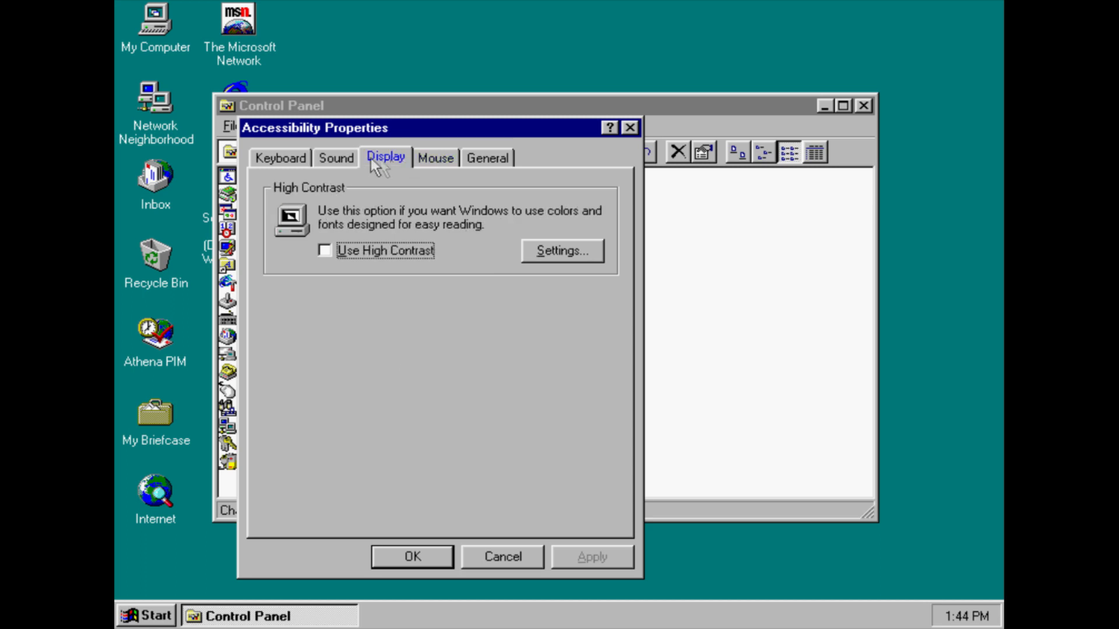
left_click(342, 158)
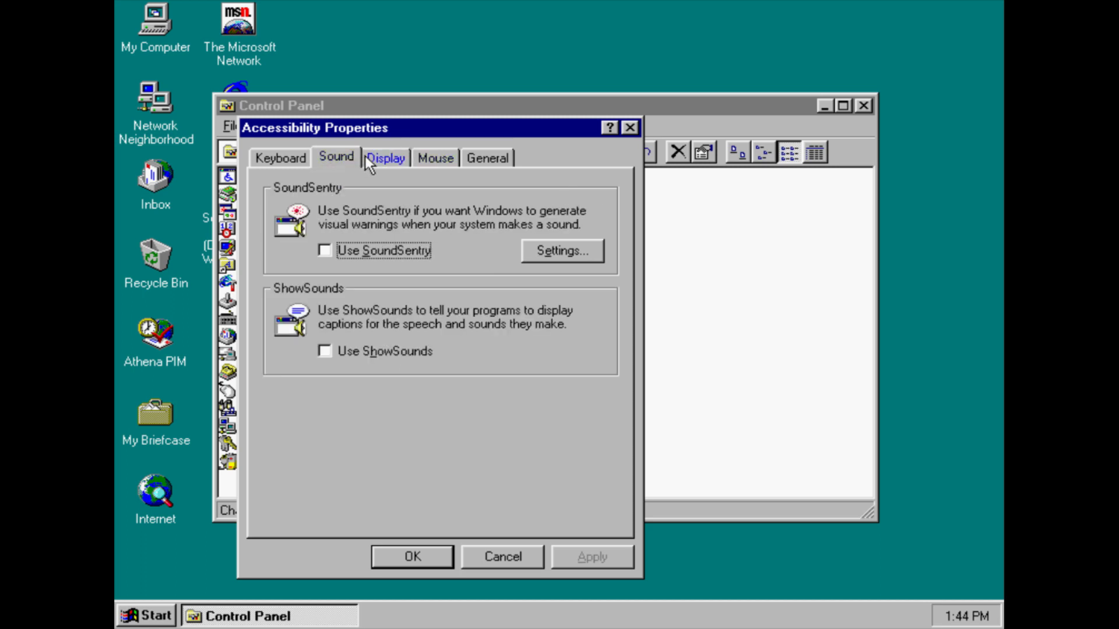
left_click(365, 156)
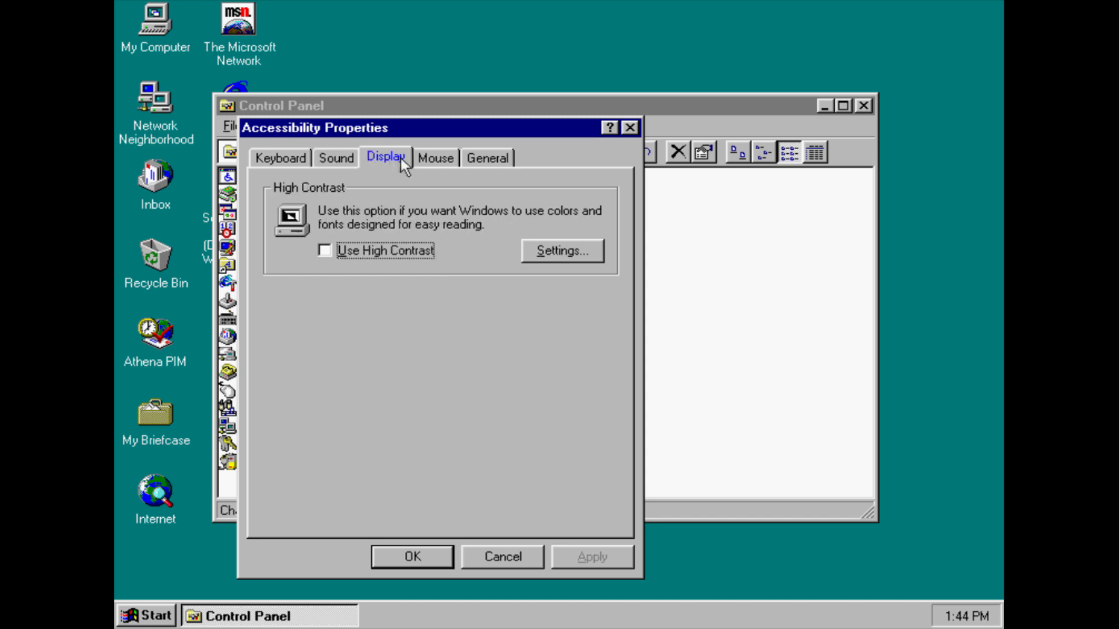
left_click(424, 159)
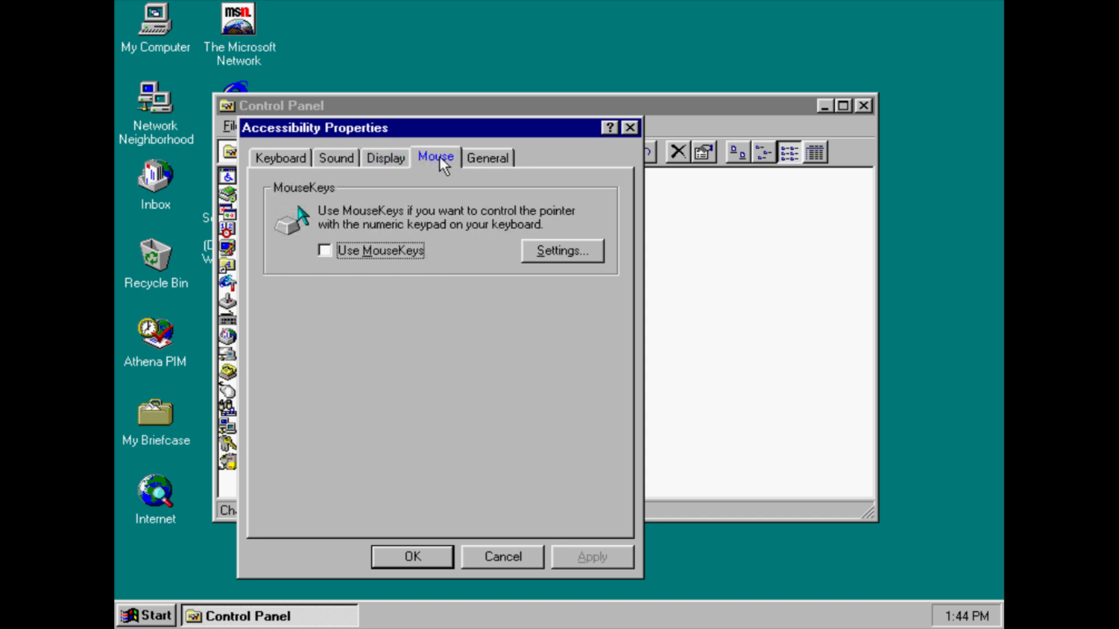
left_click(486, 158)
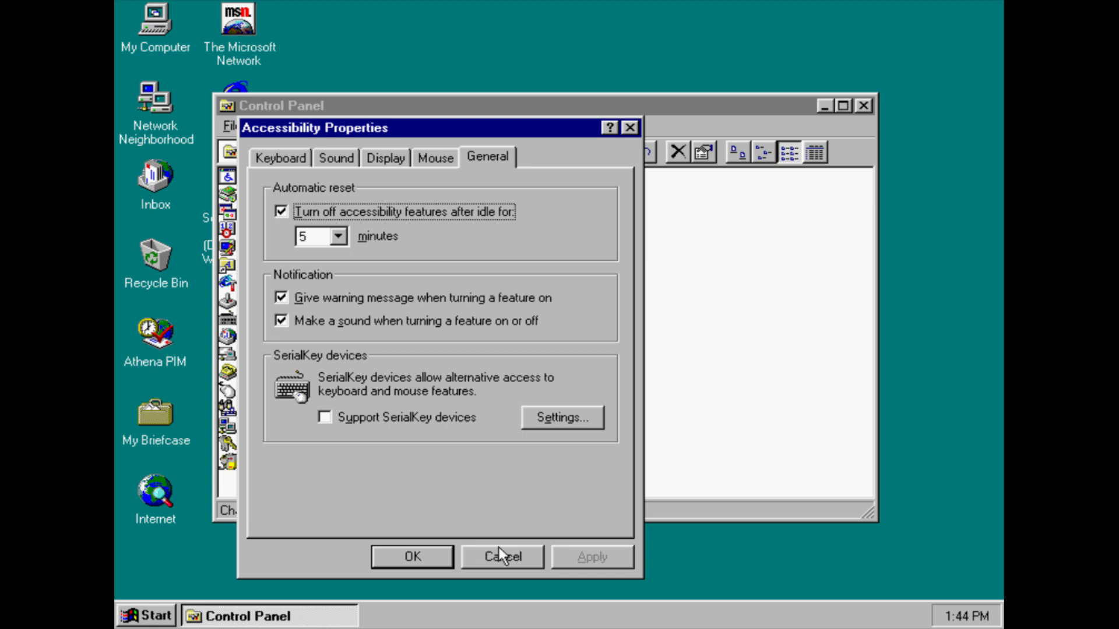
left_click(500, 556)
double_click(315, 194)
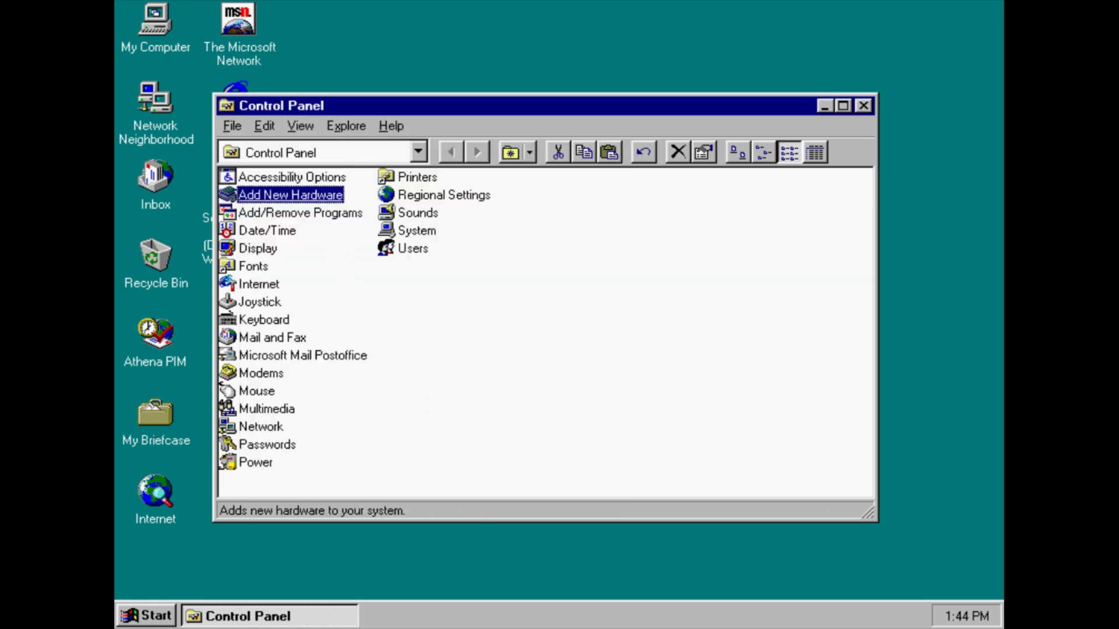
left_click(599, 448)
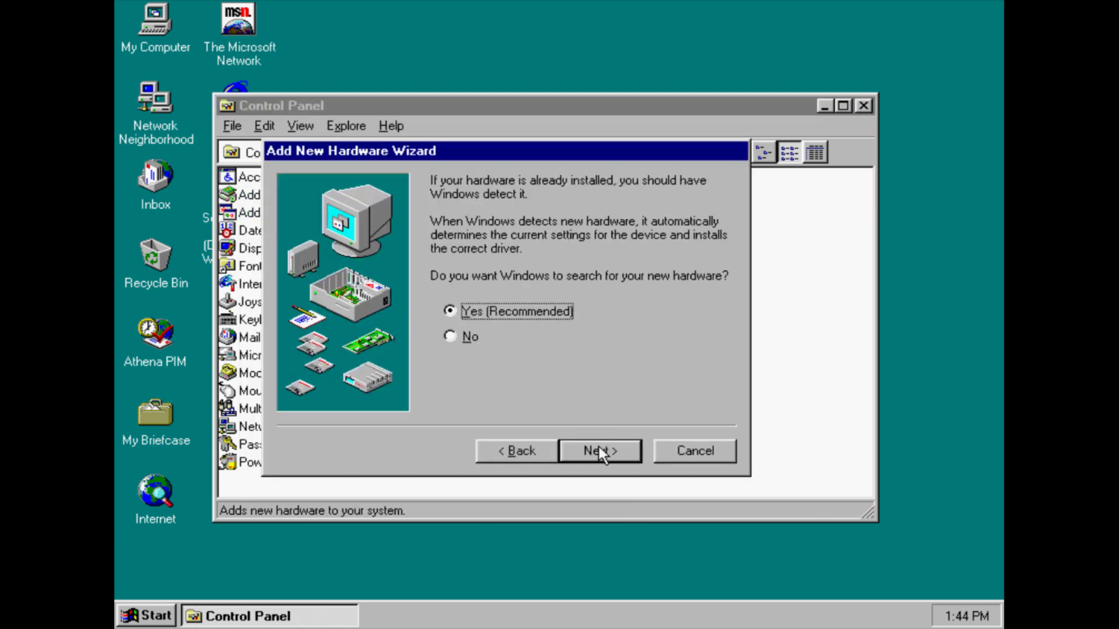
left_click(599, 448)
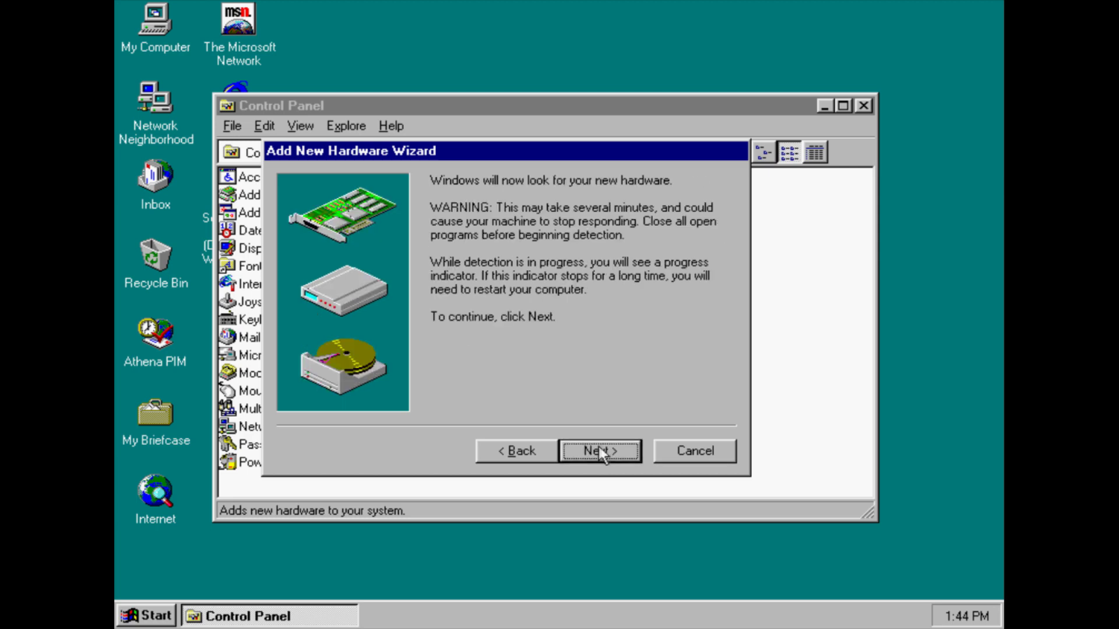
left_click(677, 452)
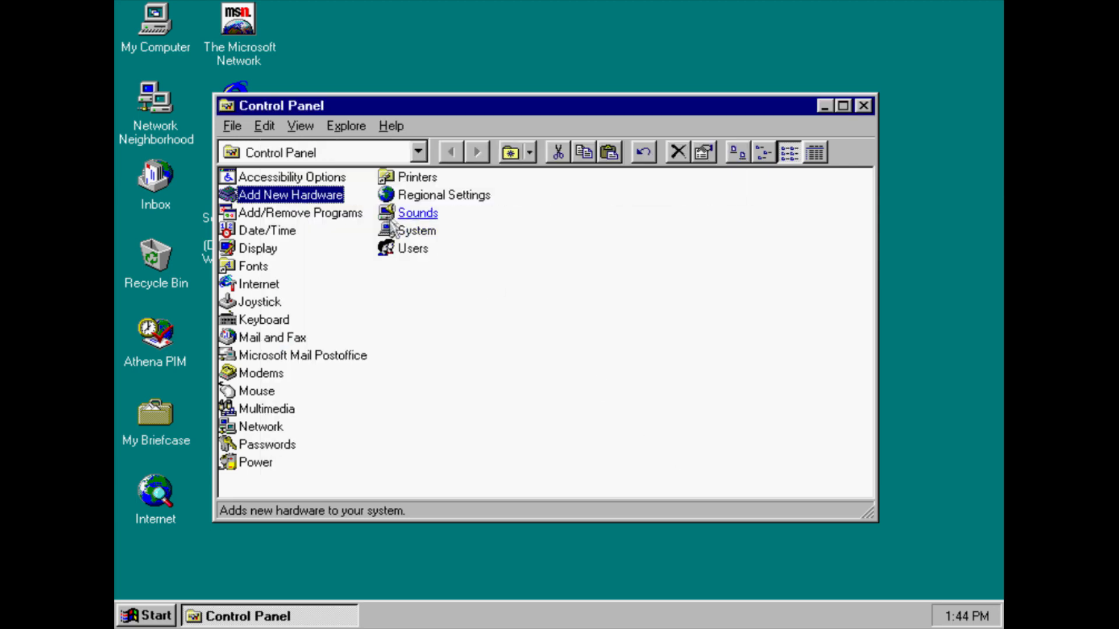
double_click(329, 212)
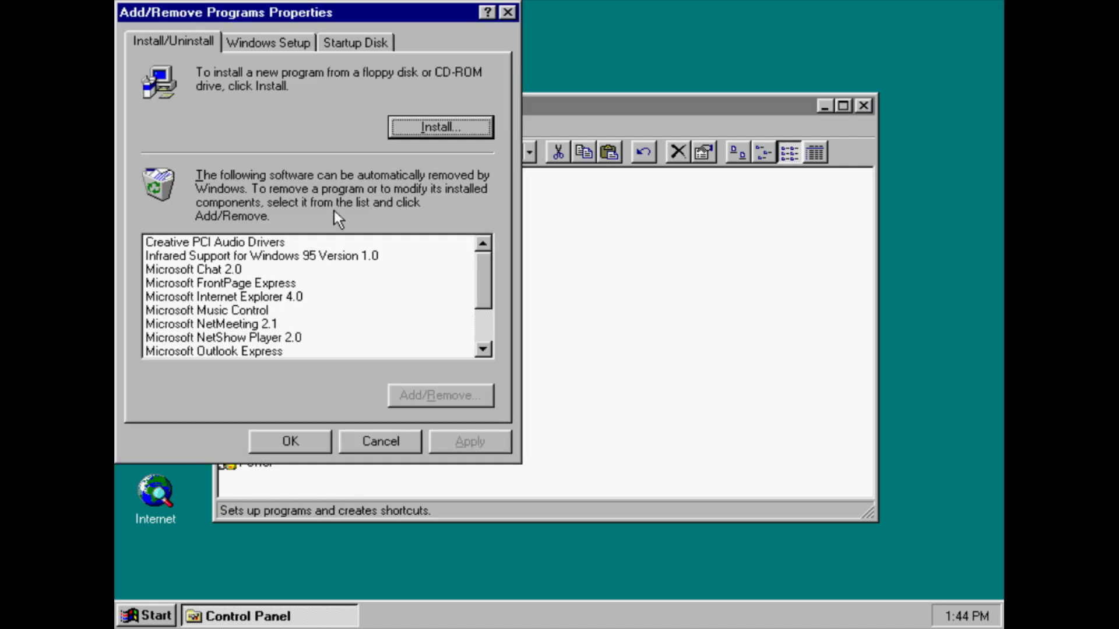
left_click_drag(486, 274, 484, 247)
left_click(283, 43)
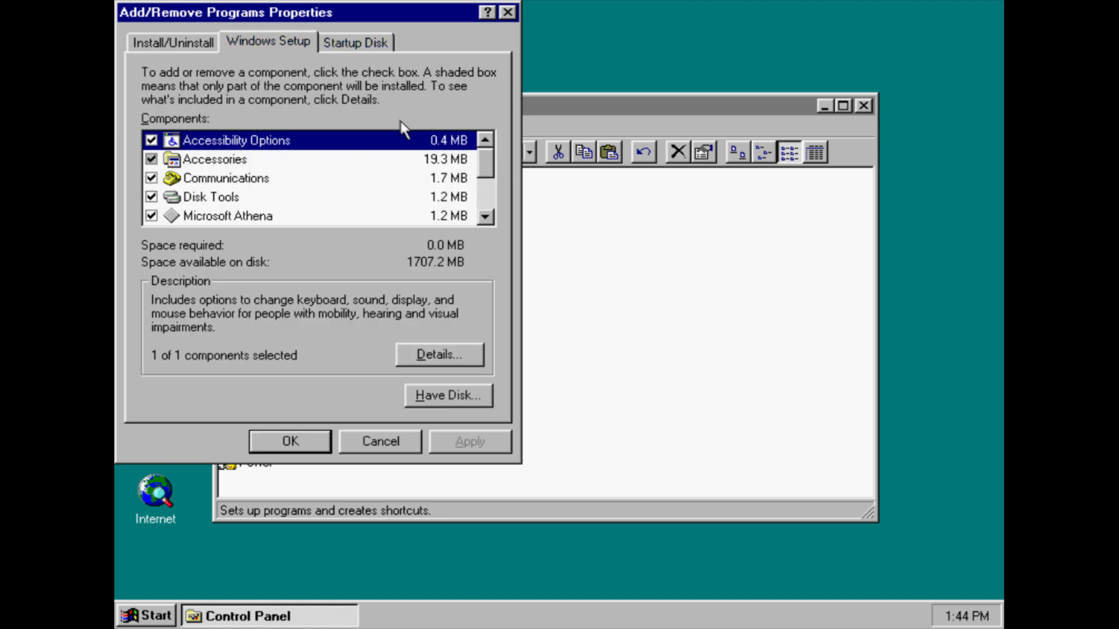
mouse_move(493, 161)
left_mouse_down()
mouse_move(494, 195)
mouse_move(489, 155)
left_mouse_up()
left_click(373, 43)
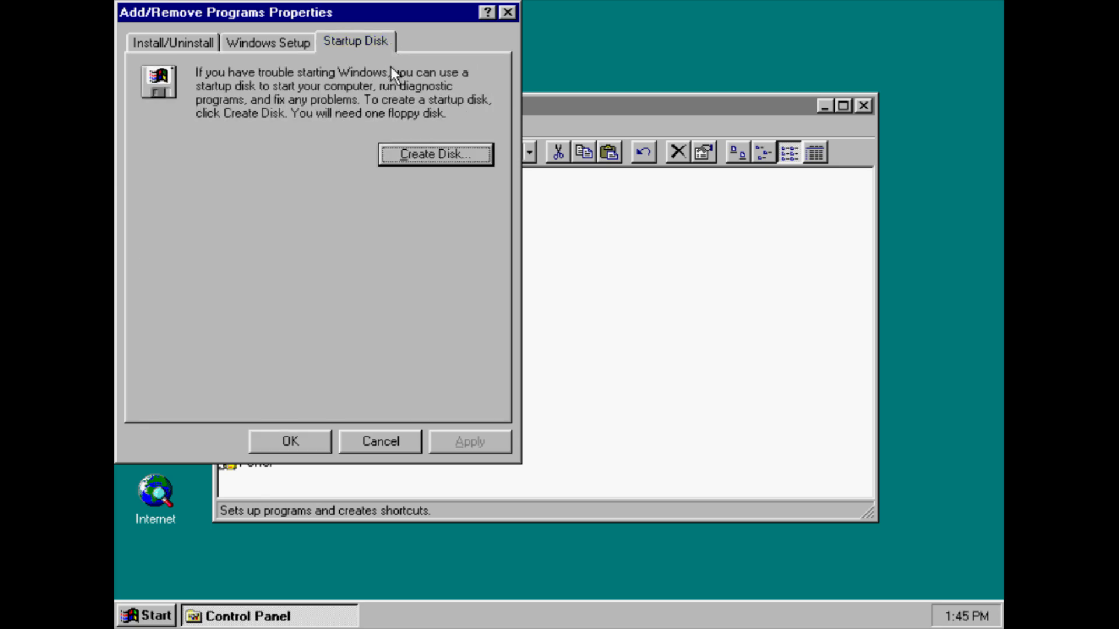
left_click(507, 12)
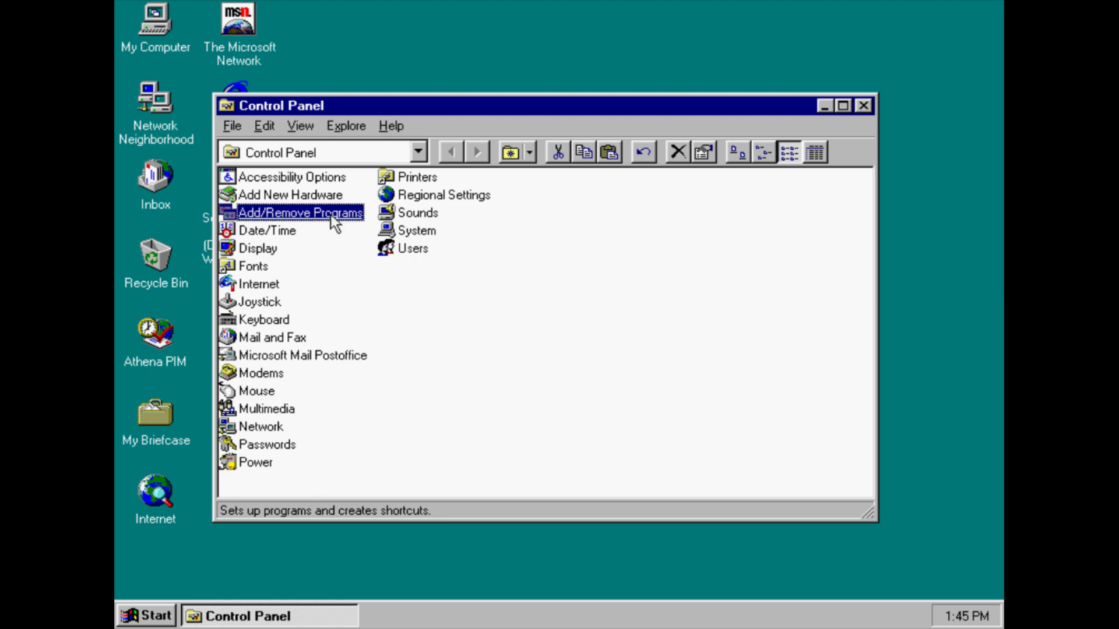
View the time zone map in Date/Time settings and close without changes
left_click(273, 227)
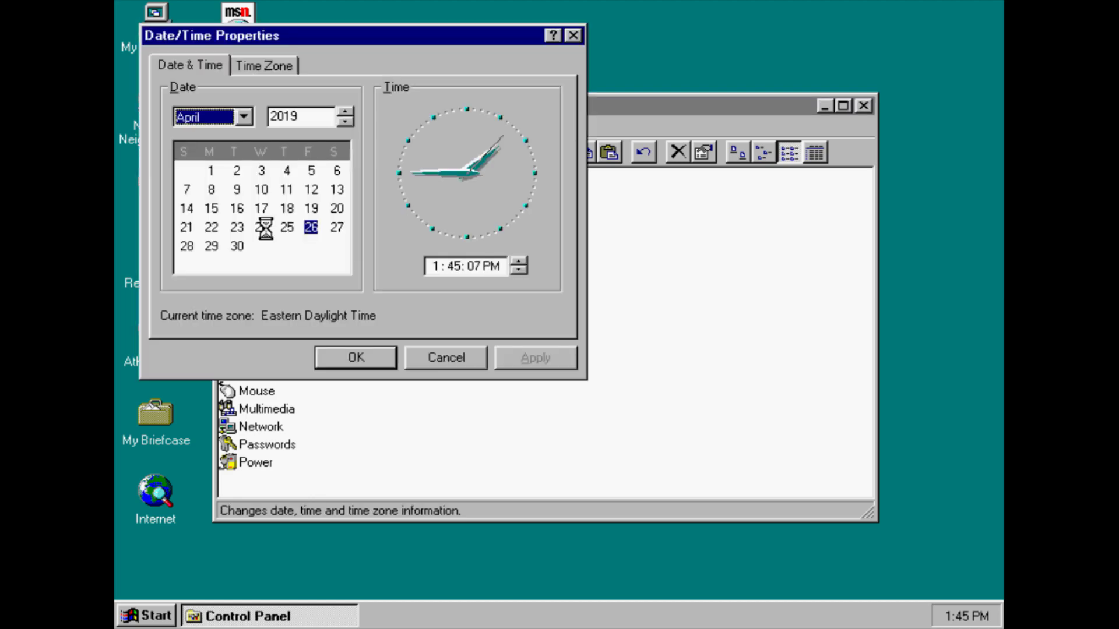
left_click(264, 62)
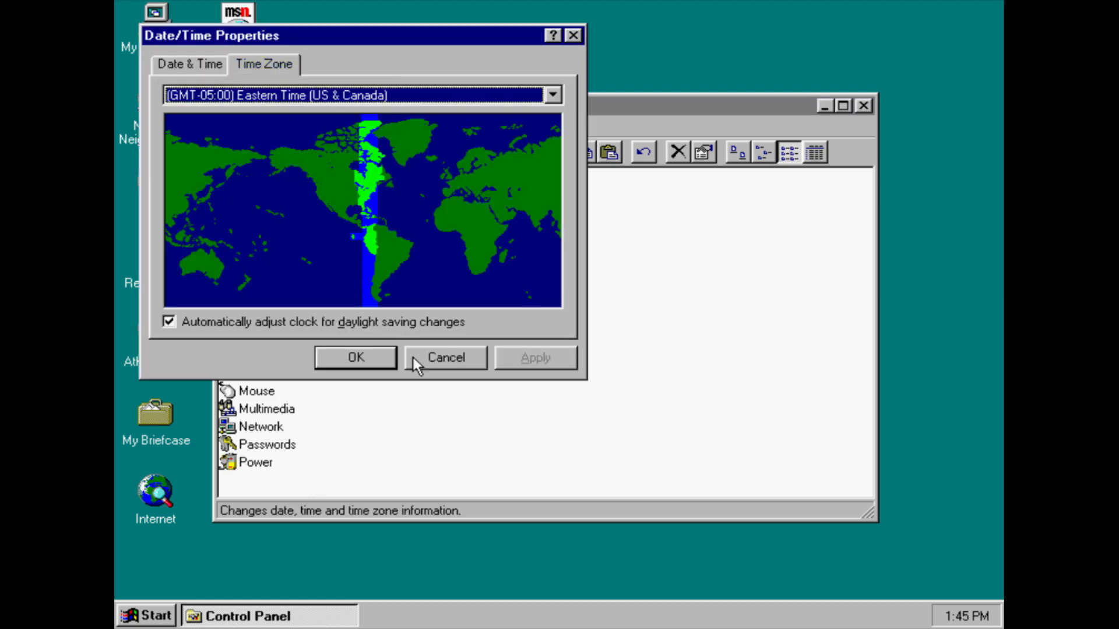
left_click(438, 366)
In Display settings, preview patterns Buttons through Tile, then return the pattern to (None)
left_click(258, 248)
double_click(262, 248)
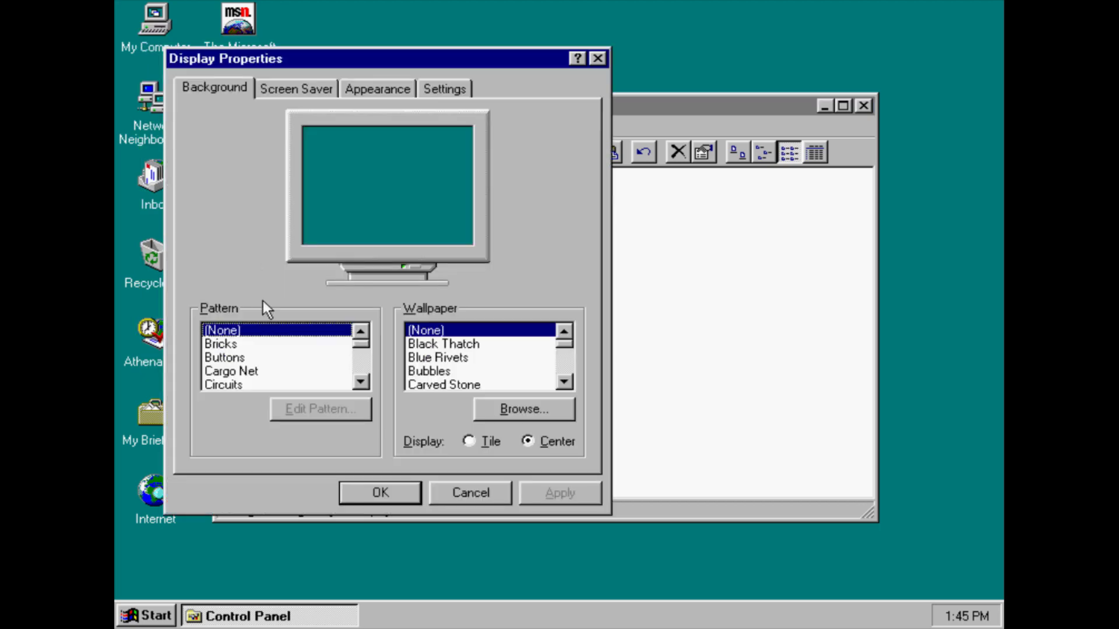
left_click(260, 352)
key("Up")
key("Up")
key("Down")
key("Down")
key("Down")
key("Down")
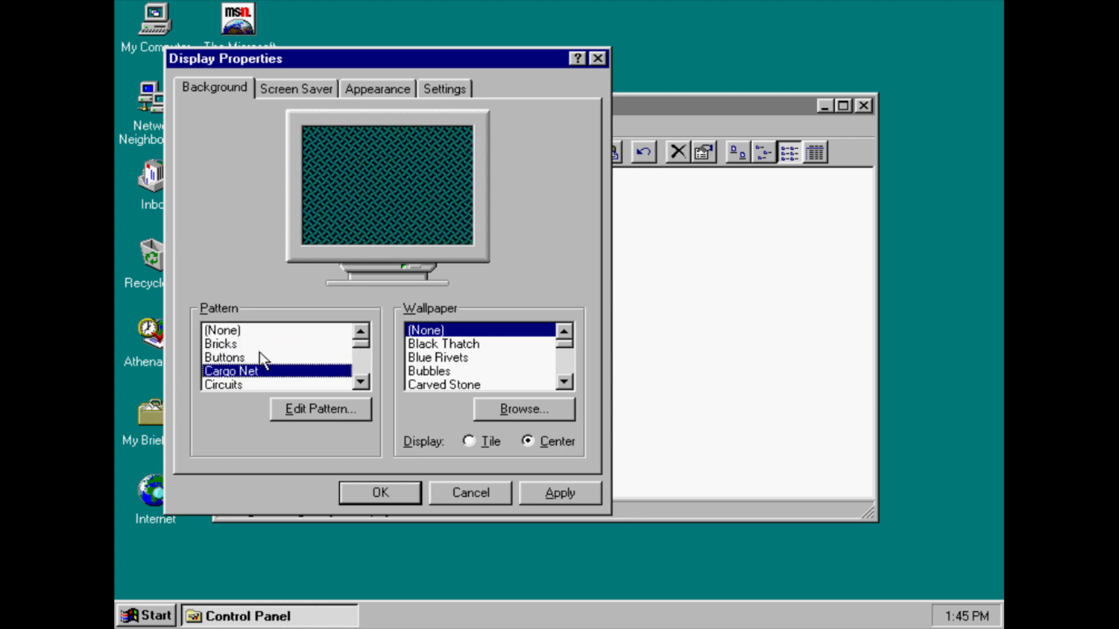
key("Down")
key("Down")
key("Down")
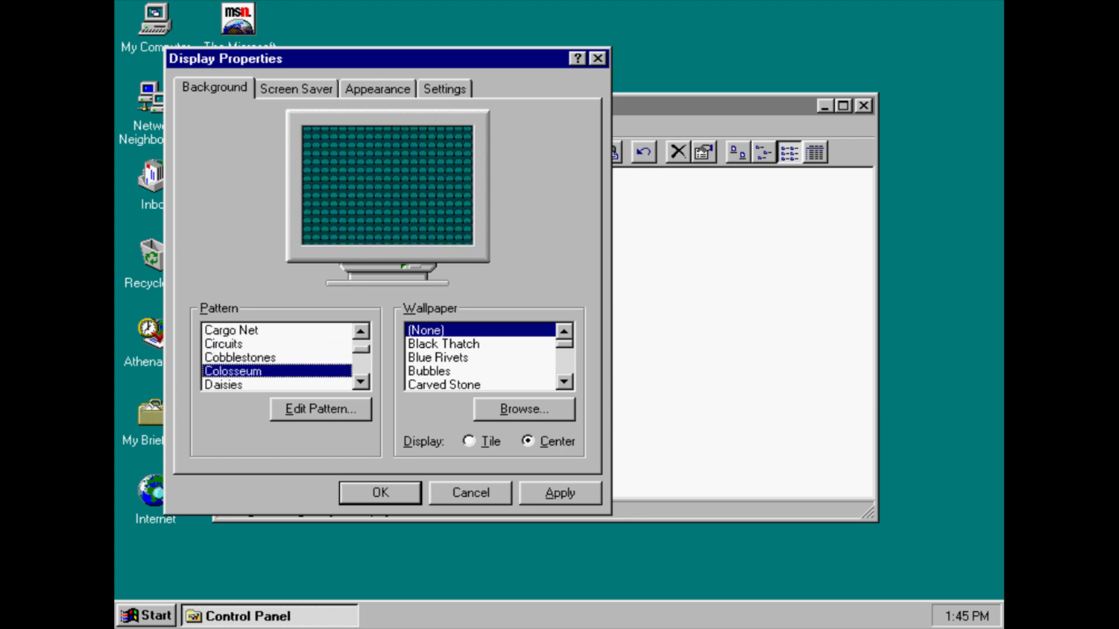
key("Down")
key("Down")
key("Down")
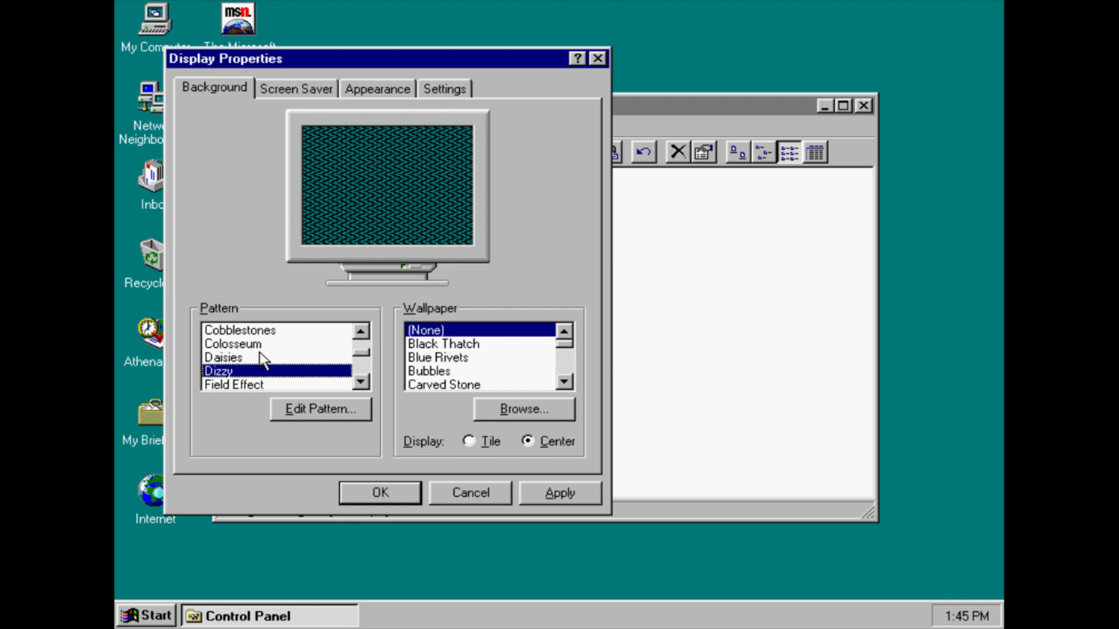
key("Down")
key("Down")
key("Down")
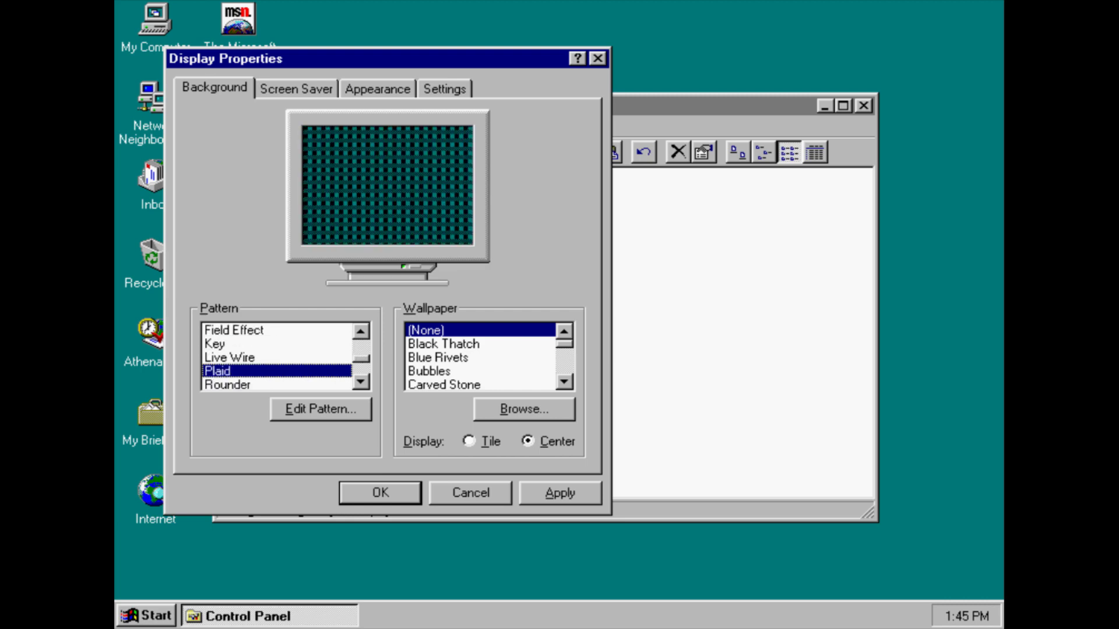
key("Down")
key("Down")
key("Down")
key("Down")
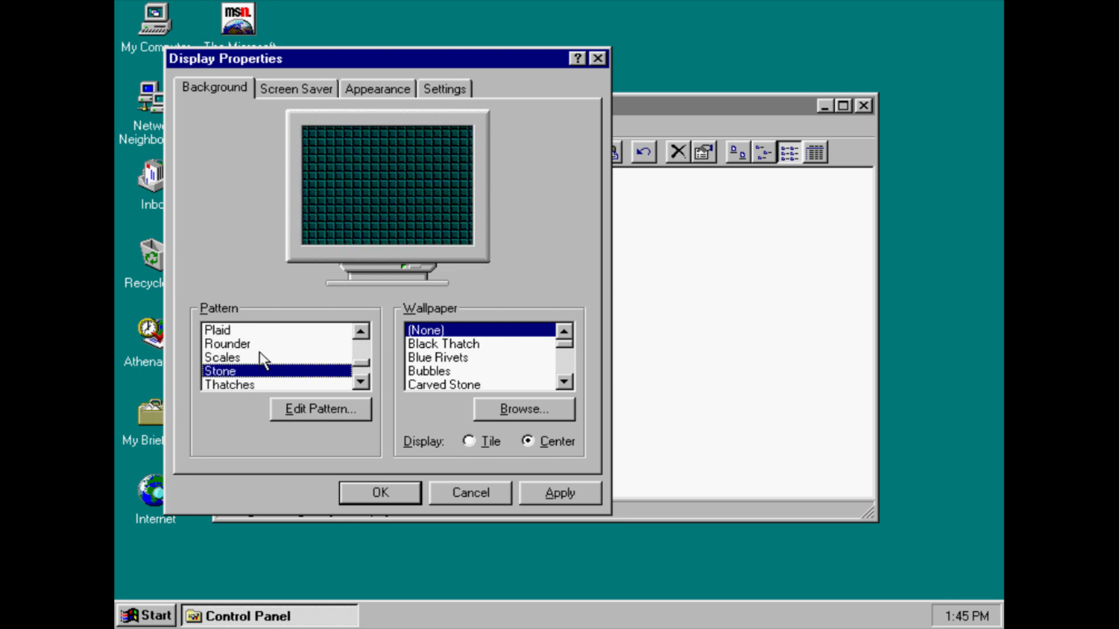
key("Down")
key("Down")
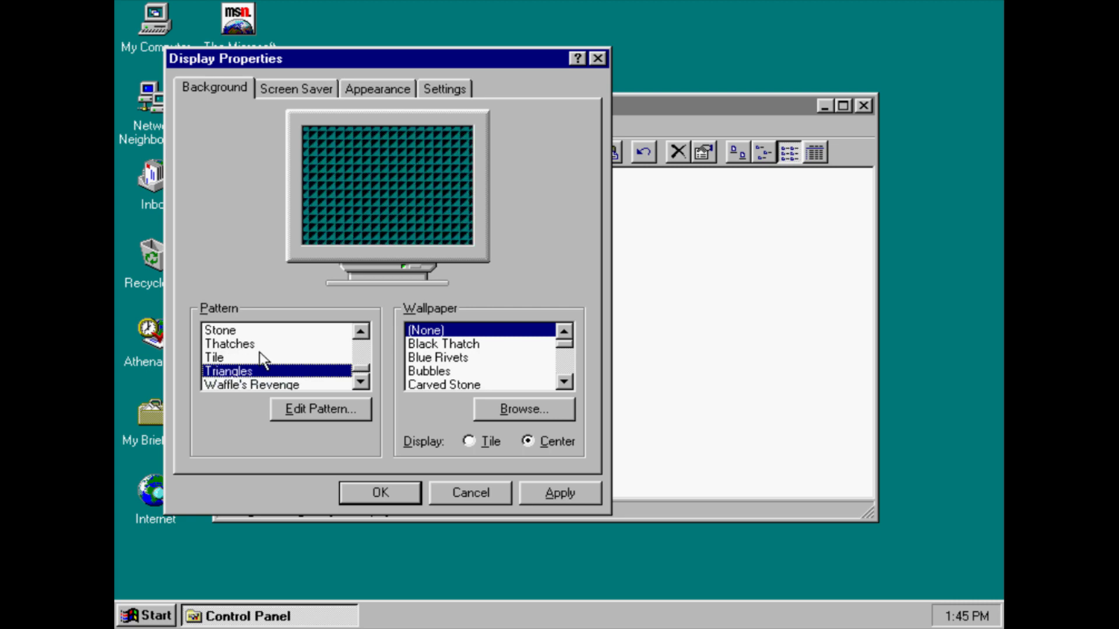
key("Up")
key("Up")
key("Up")
key("Up")
key("Up")
key("Up")
key("Up")
key("Up")
key("Up")
key("Up")
key("Up")
key("Up")
key("Up")
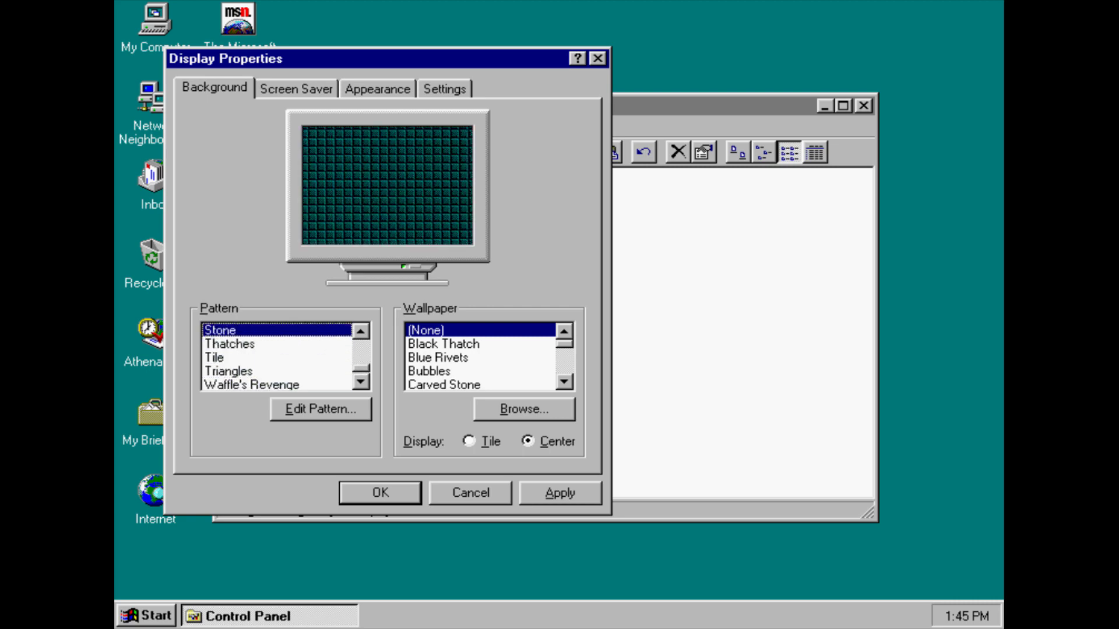
key("Up")
key("Up")
key("Up")
key("Up")
key("Up")
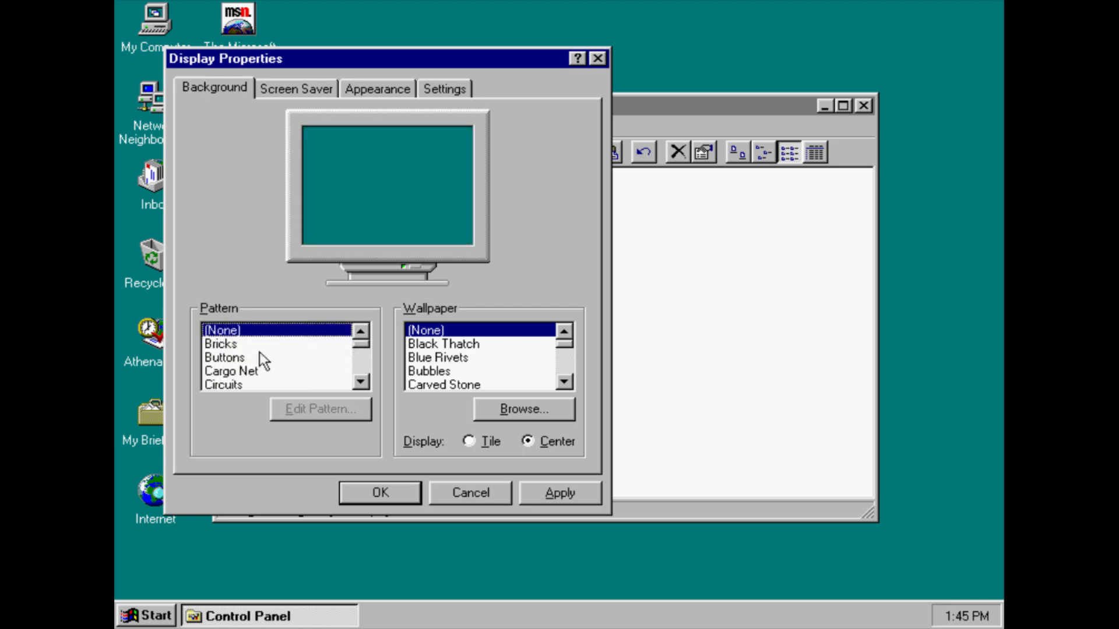
Preview wallpapers Black Thatch through Forest, set Display to Tile, and apply Clouds
left_click(477, 348)
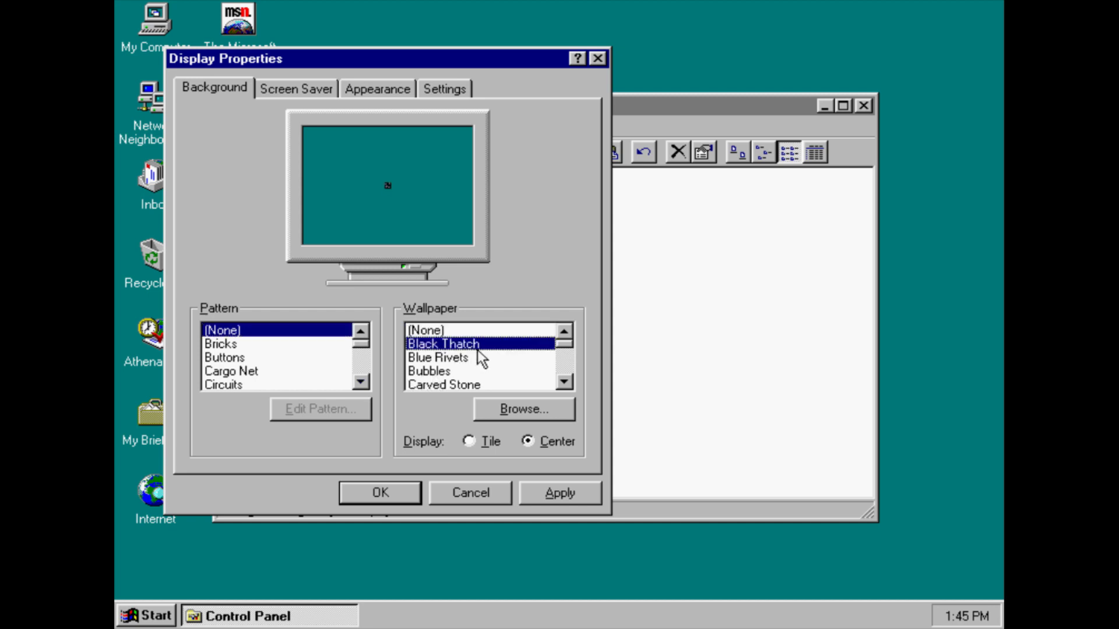
left_click(485, 442)
left_click(474, 358)
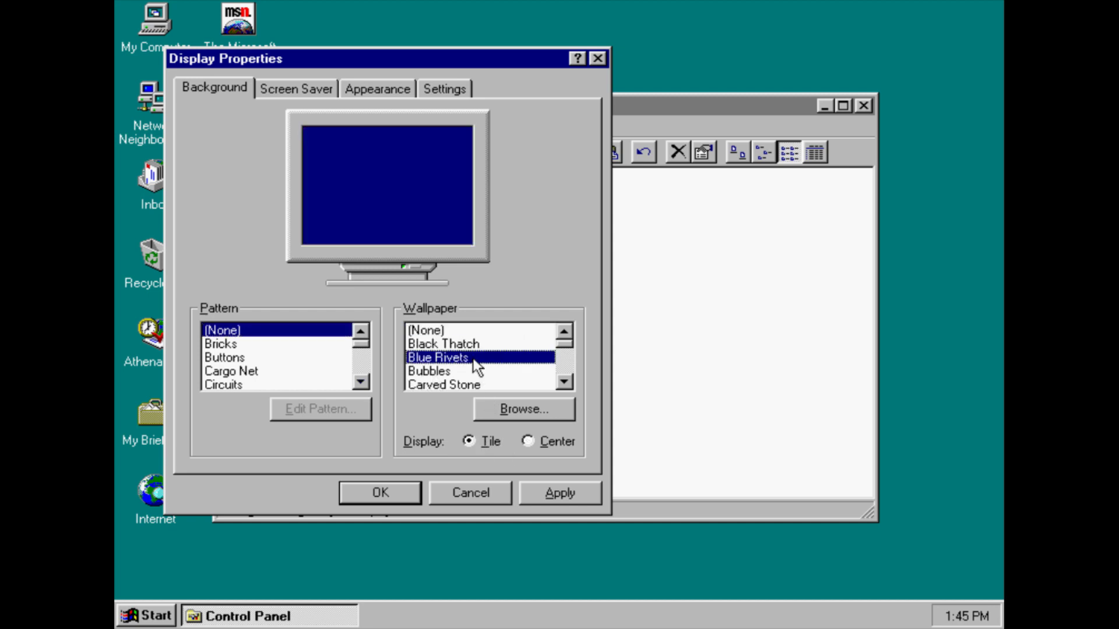
key("Down")
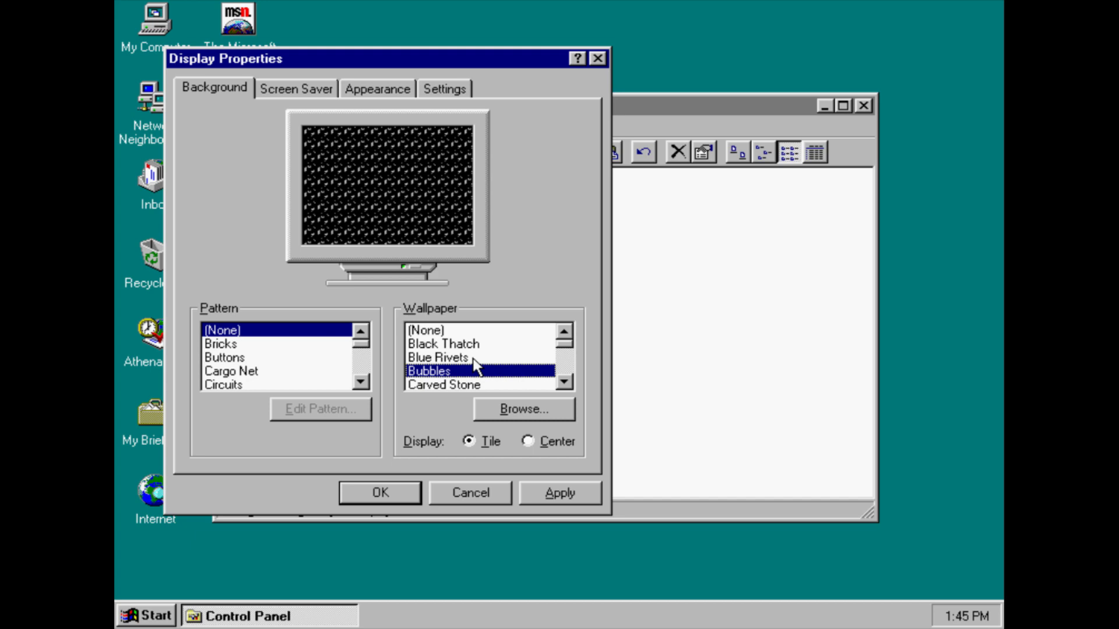
key("Down")
key("Down")
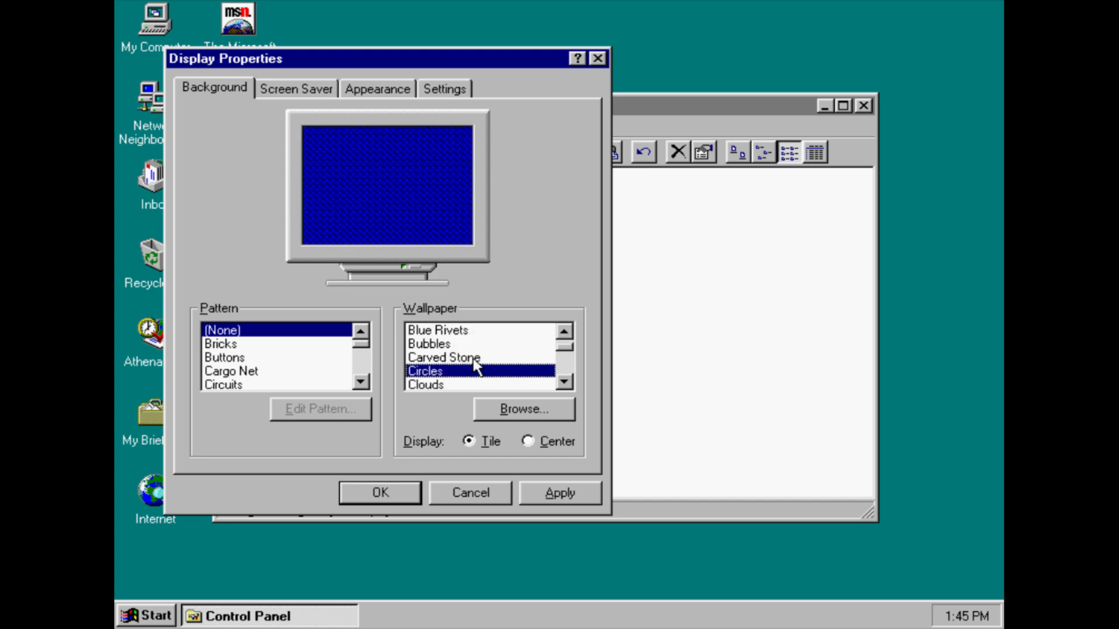
key("Down")
key("Down")
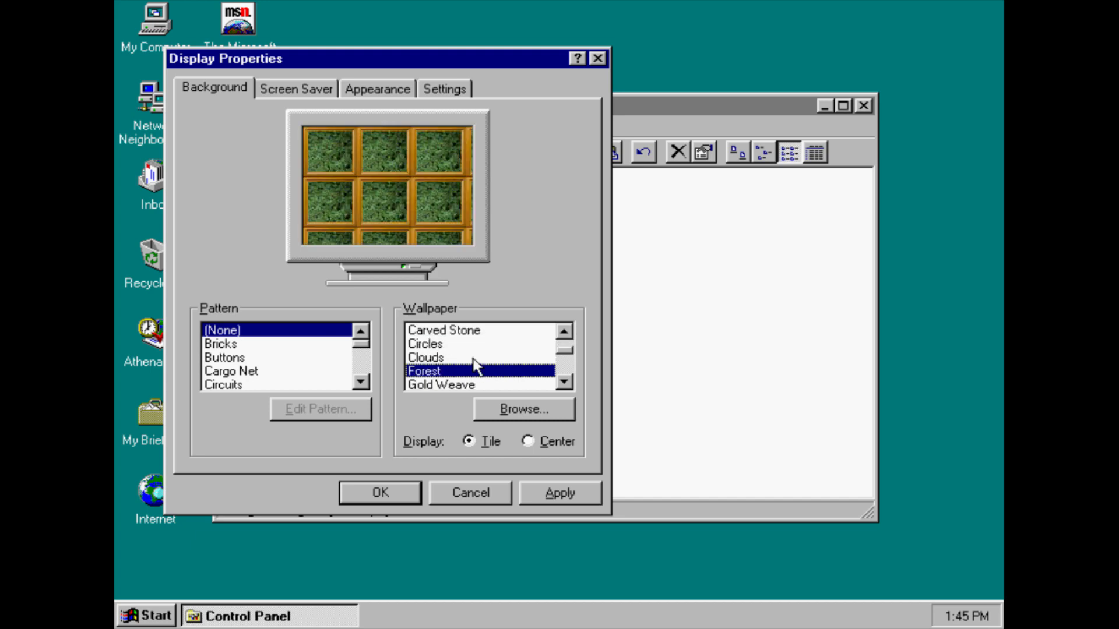
key("Down")
key("Up")
key("Up")
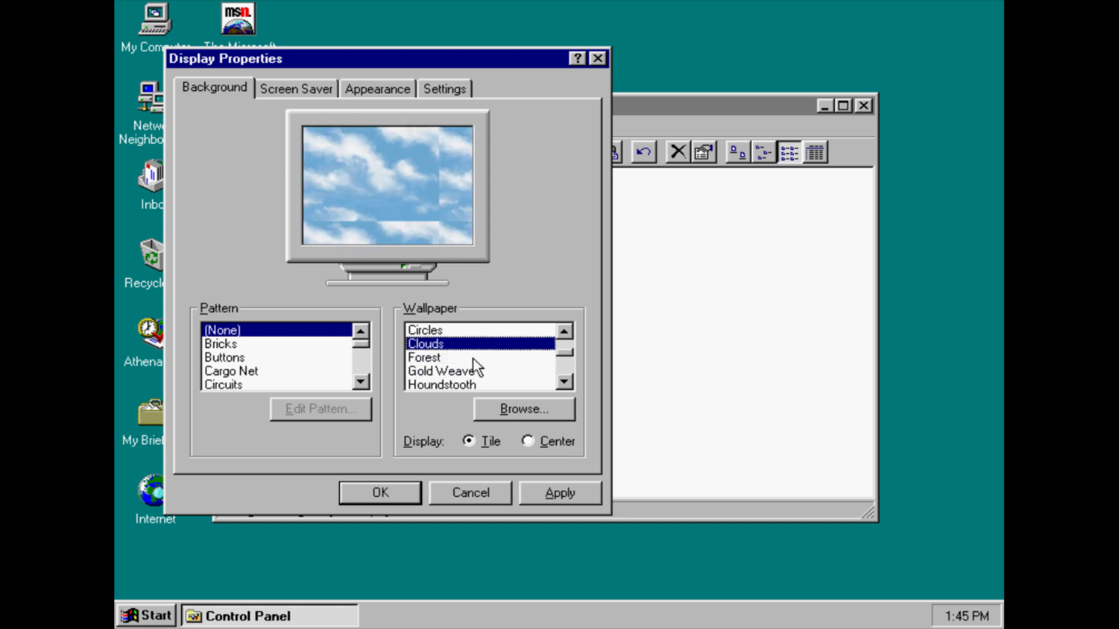
left_click(559, 493)
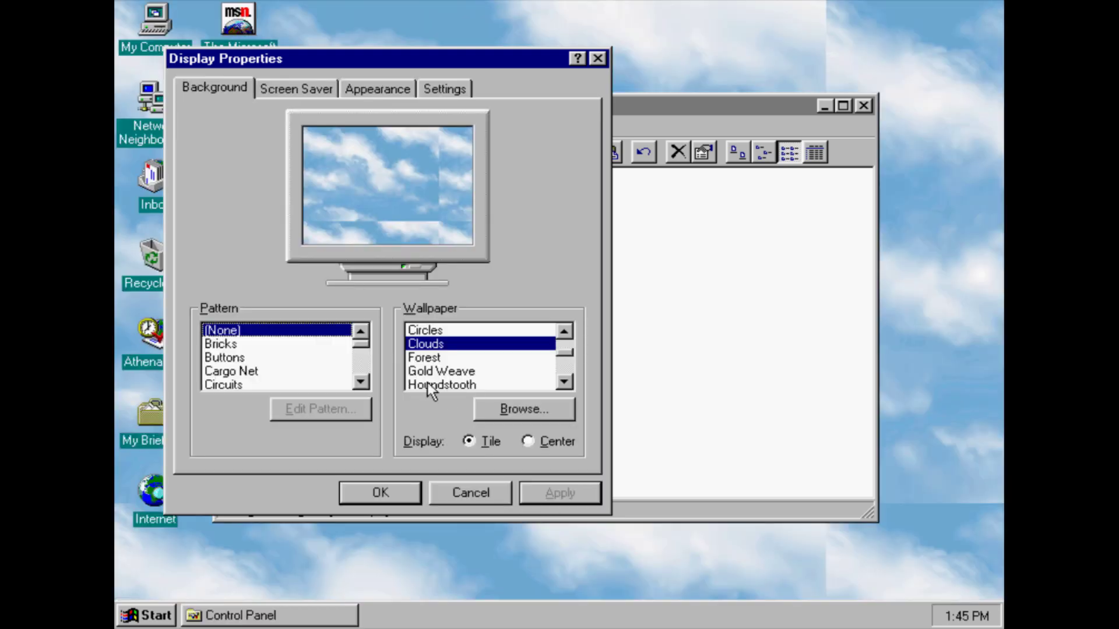
Preview wallpapers Gold Weave through Waves, ending on Tiles
left_click(424, 373)
key("Down")
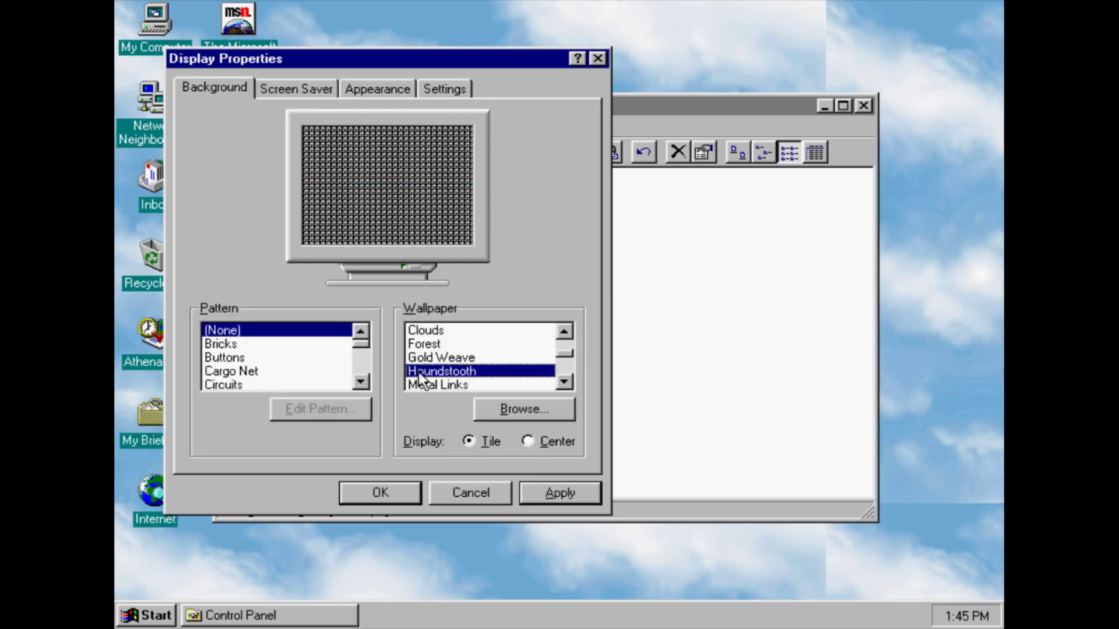
key("Down")
key("Down")
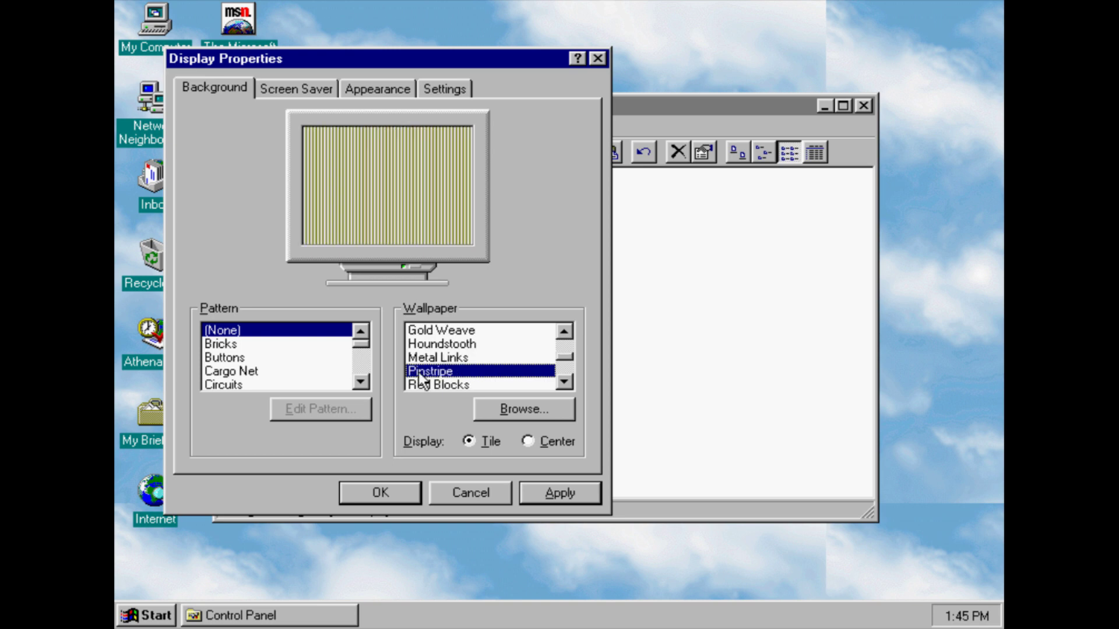
key("Down")
key("Down")
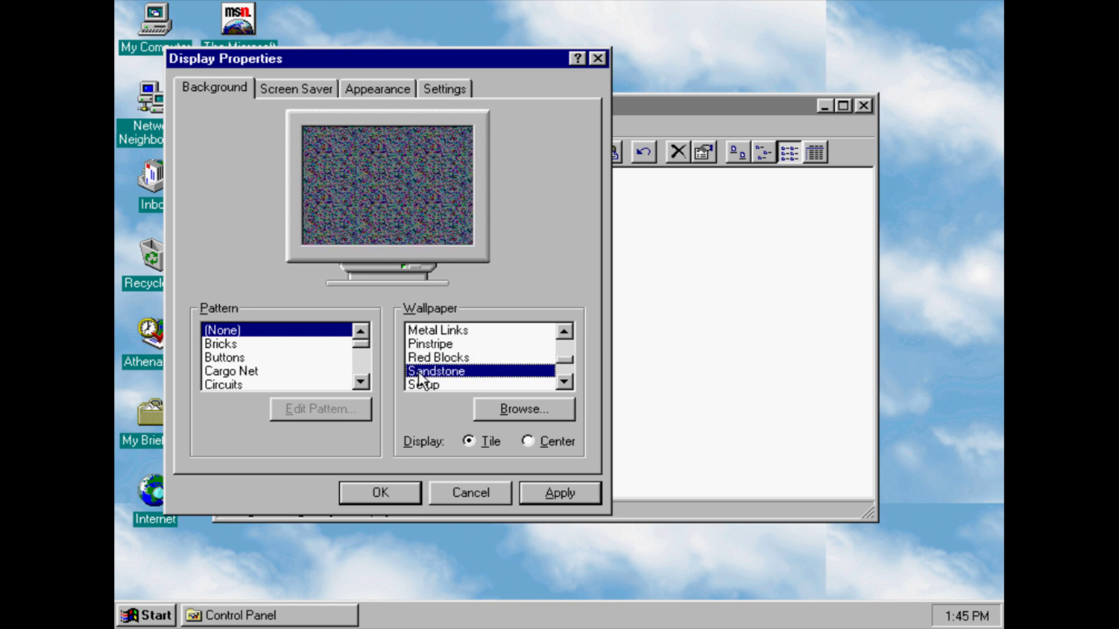
key("Down")
key("Down")
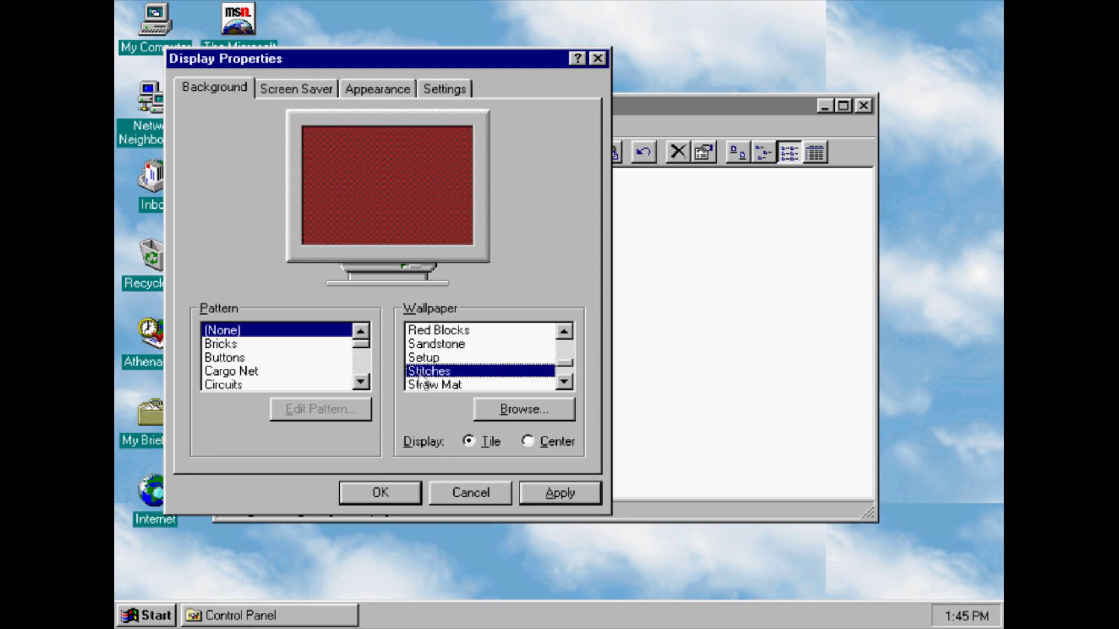
key("Down")
key("Down")
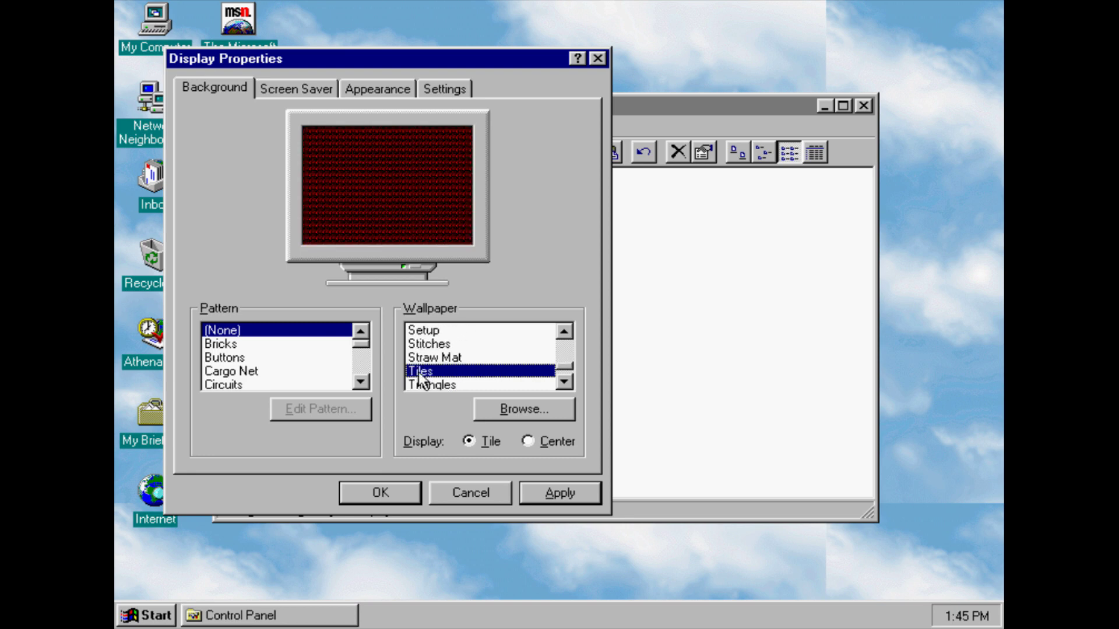
key("Down")
key("Down")
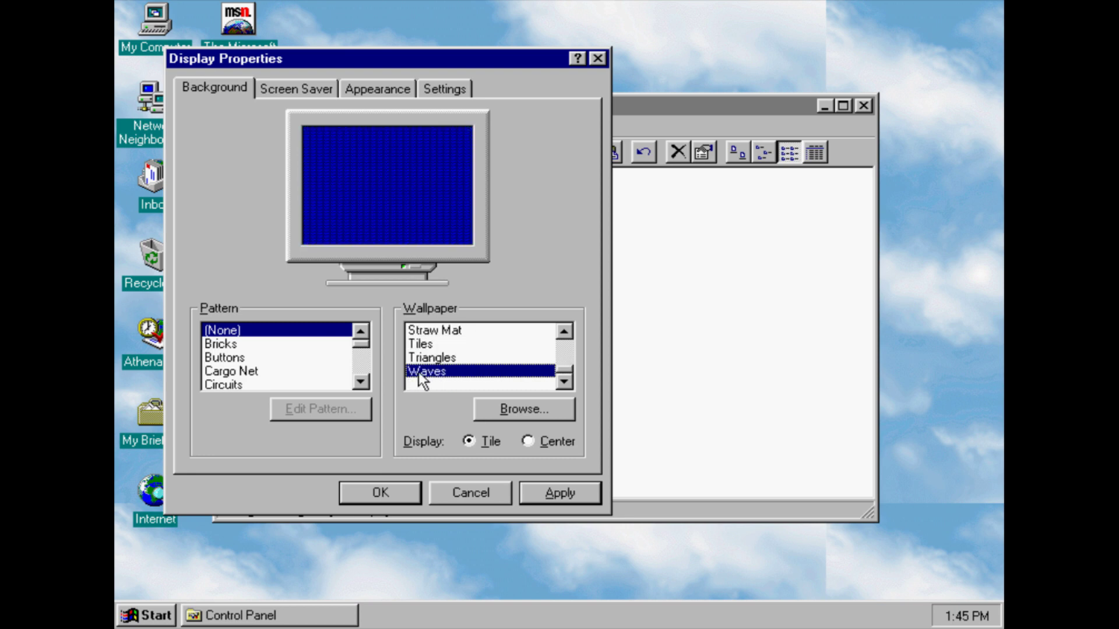
key("Up")
key("Up")
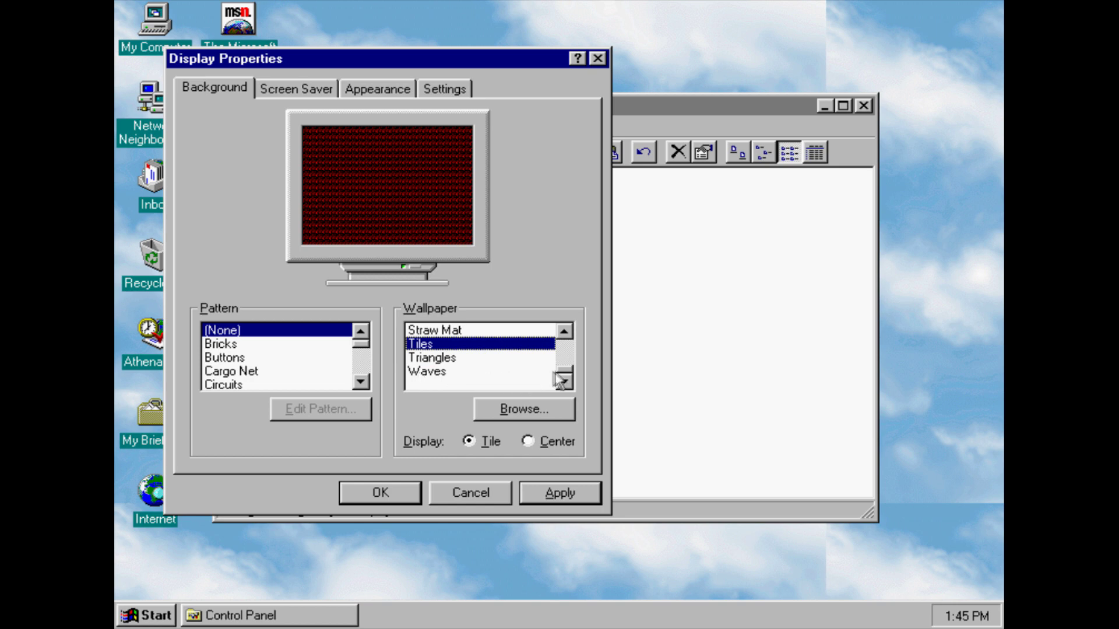
left_click_drag(564, 378, 564, 341)
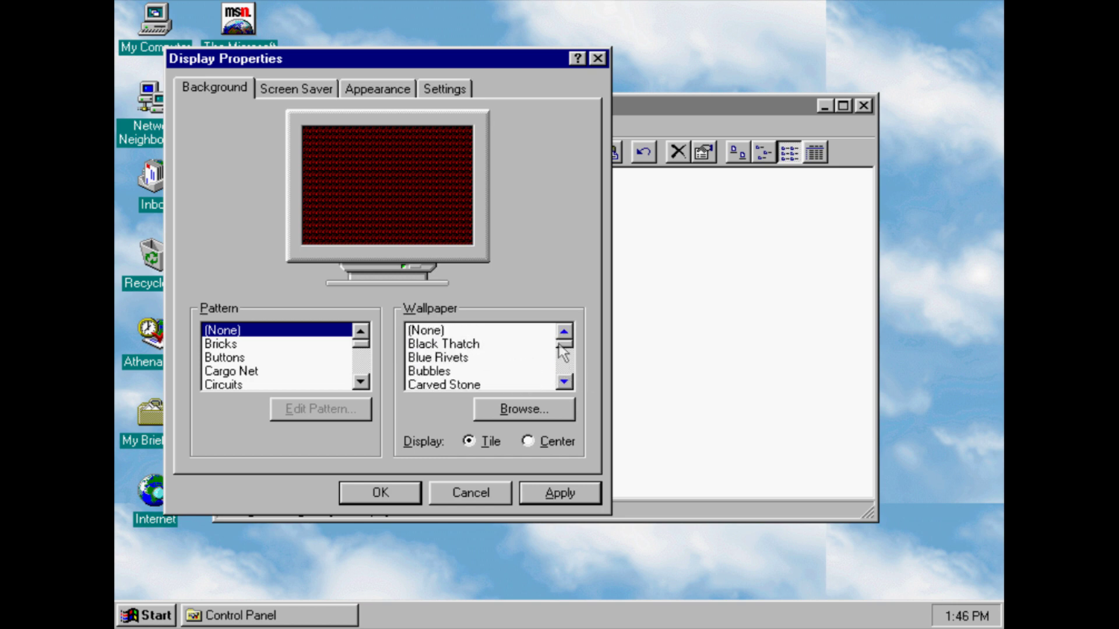
Choose the 3D Flower Box screen saver and preview it full screen
left_click(269, 86)
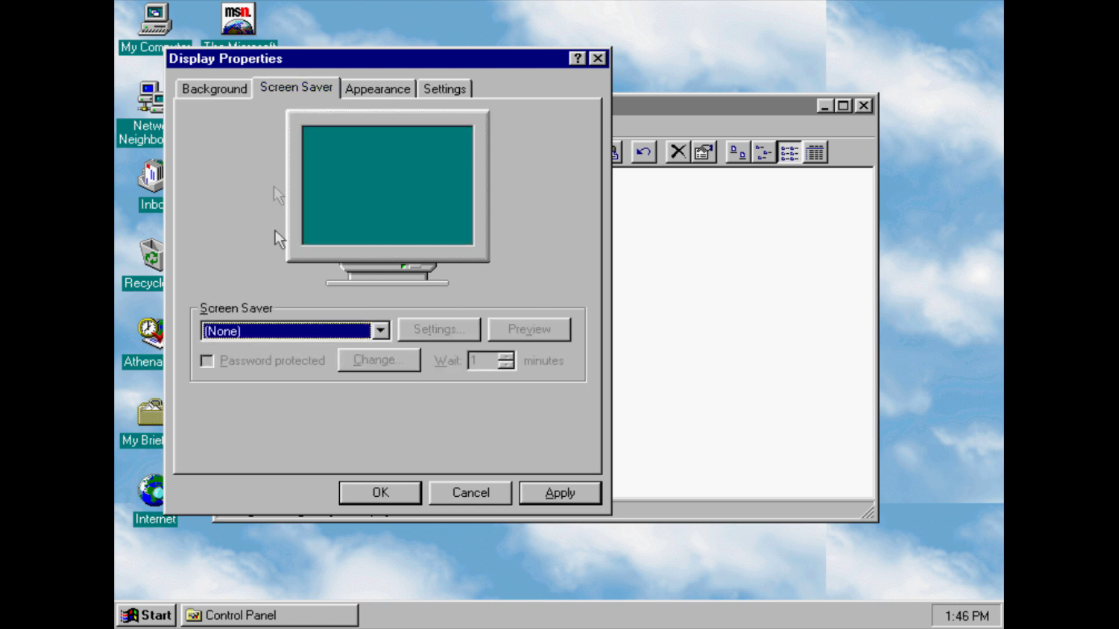
key("Down")
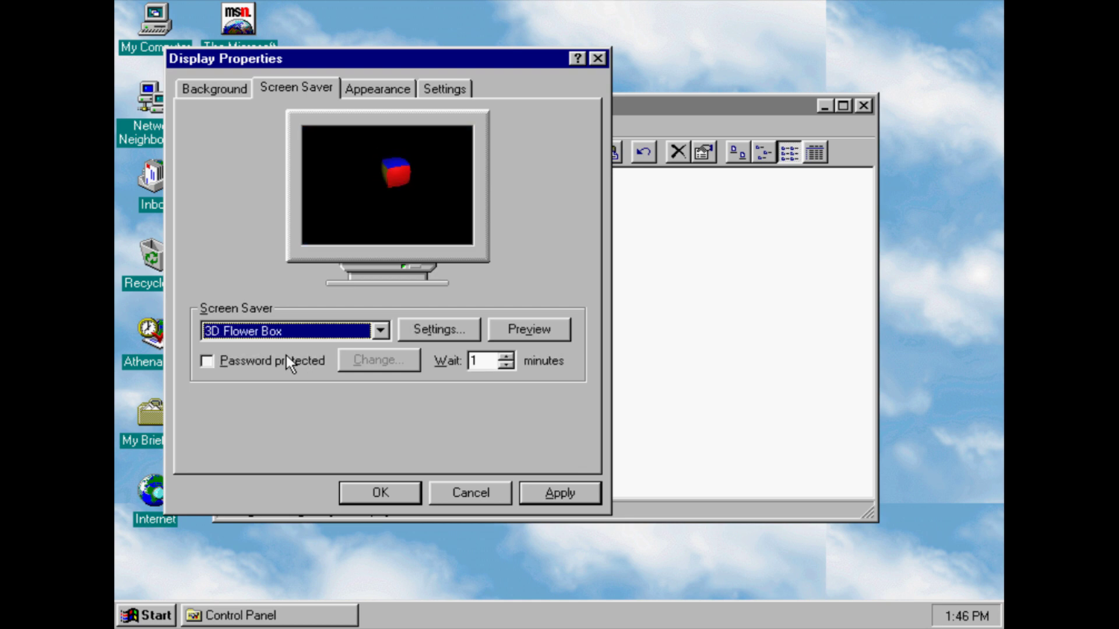
left_click(527, 328)
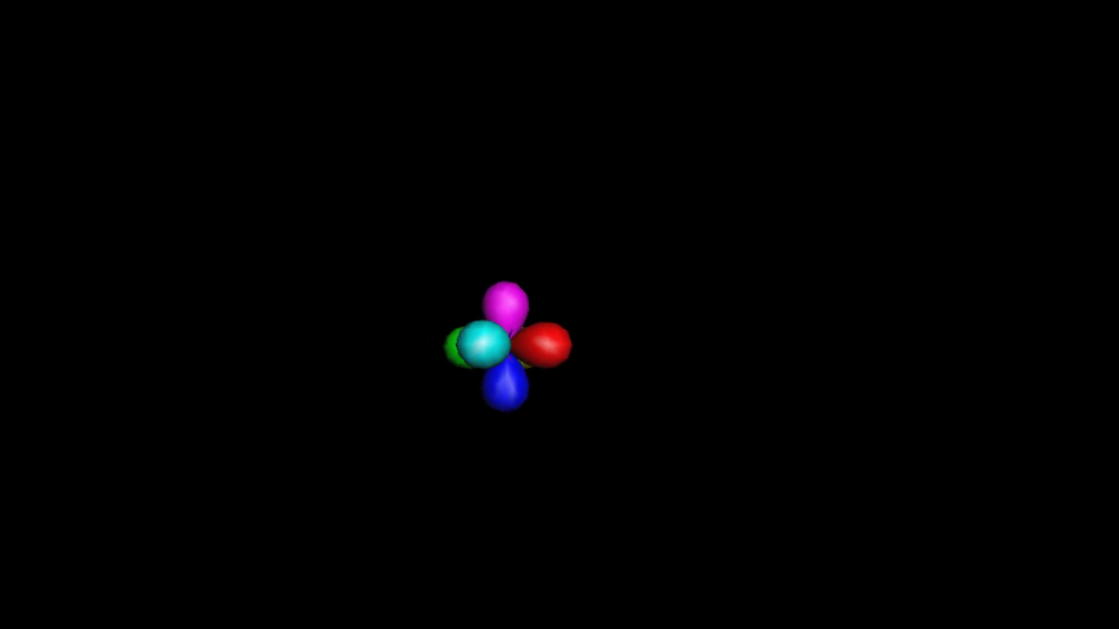
mouse_move(650, 318)
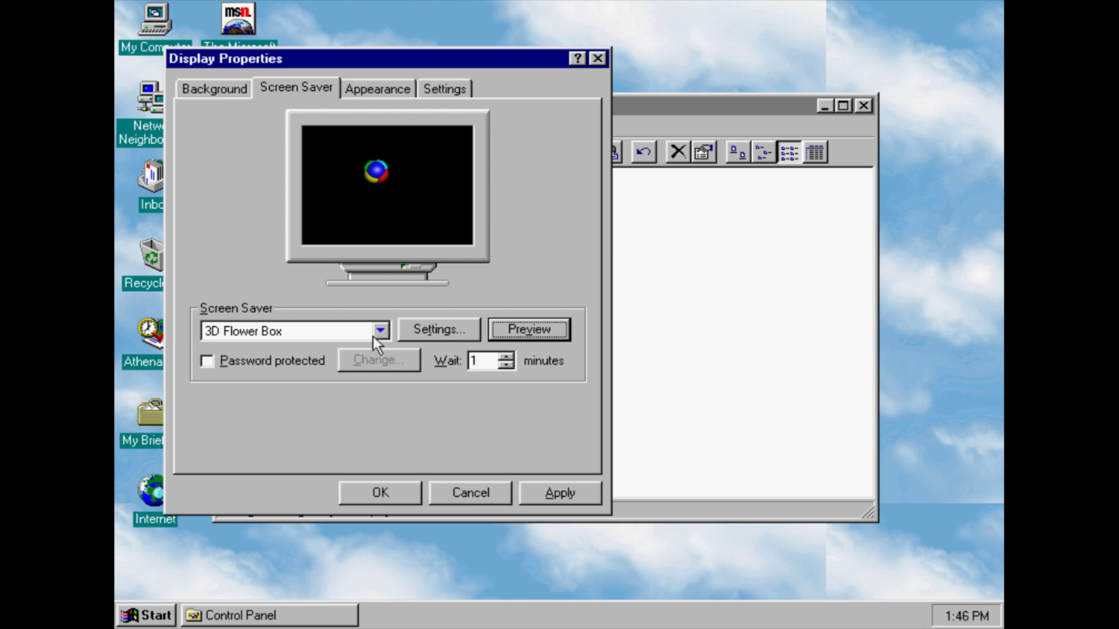
Step through 3D Flying Objects, 3D Maze, 3D Pipes, Blank Screen and Channel Screen Saver; dismiss the IE 4.0 message
left_click(373, 337)
key("Down")
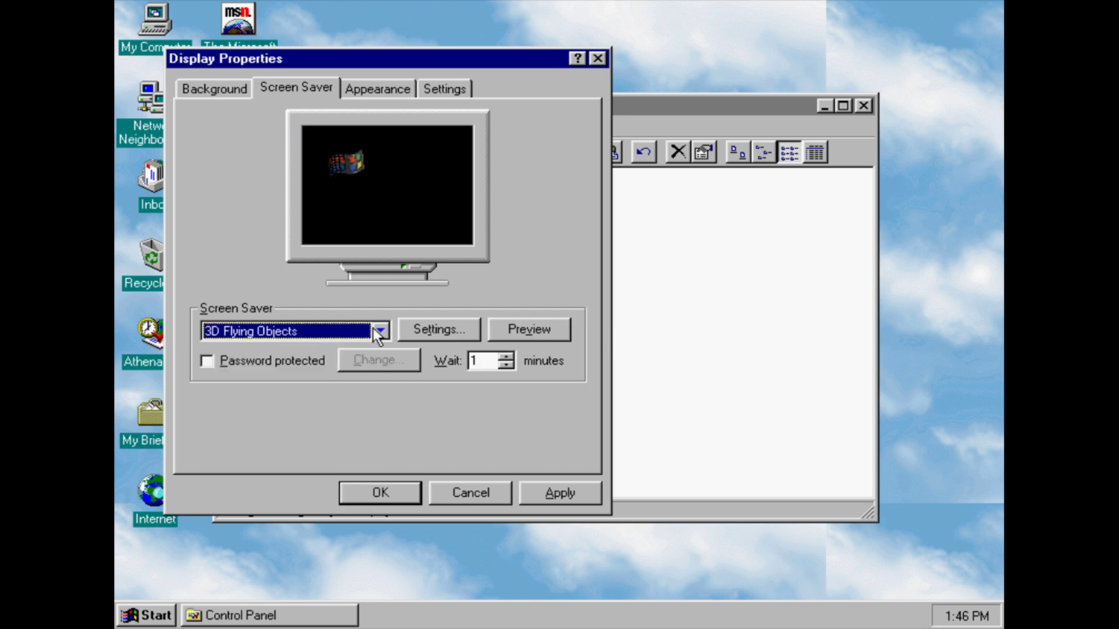
key("Down")
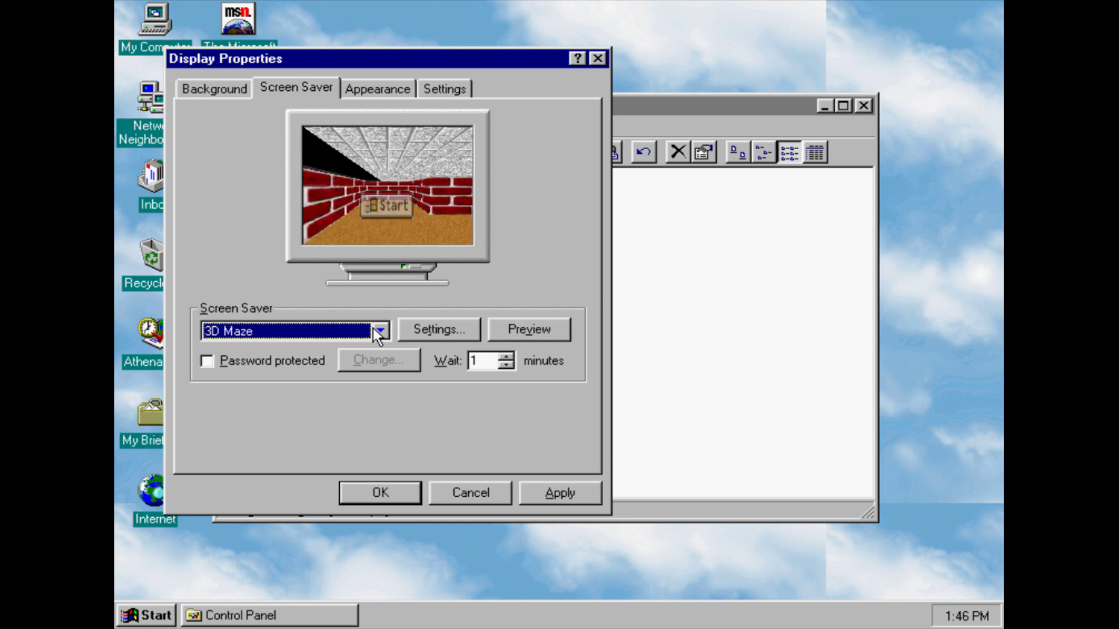
key("Down")
key("Down")
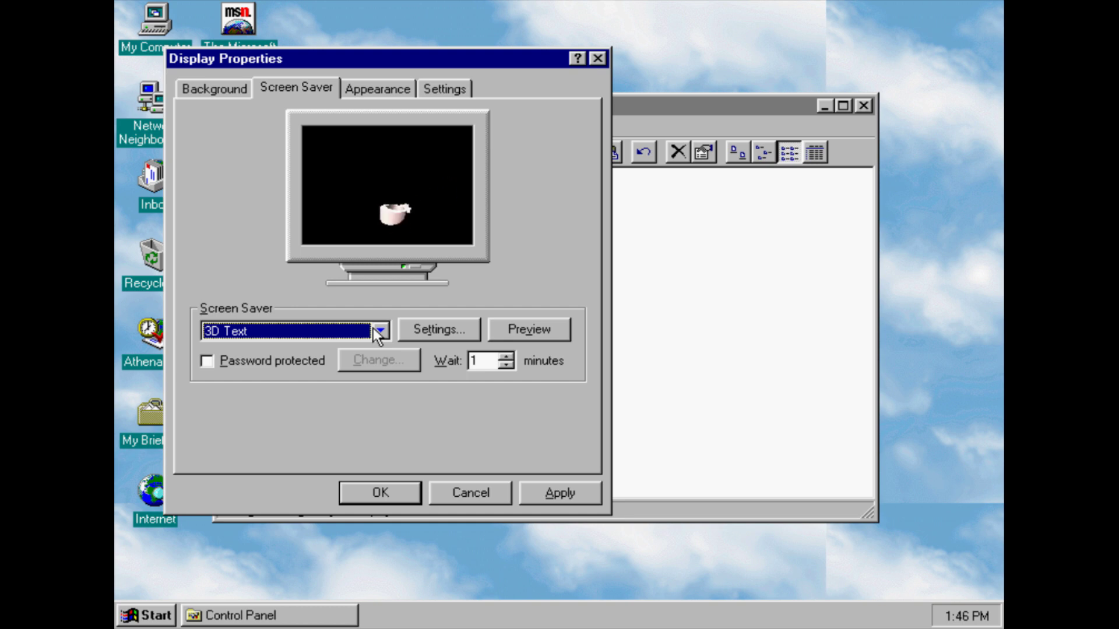
key("Down")
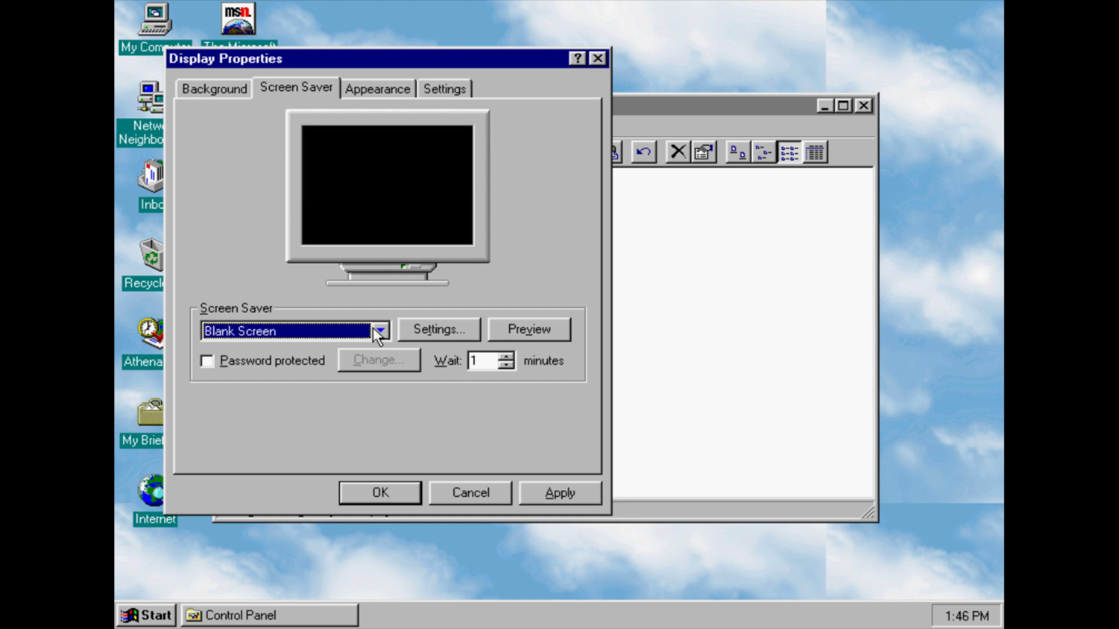
key("Down")
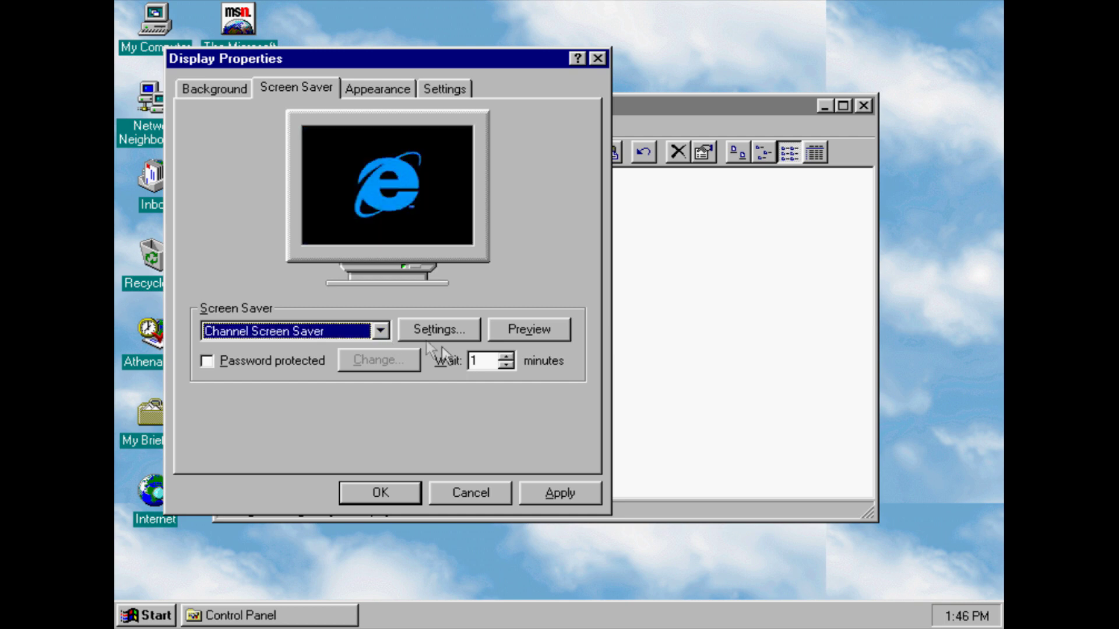
left_click(532, 335)
left_click(533, 345)
Browse Curves and Colors, Mystify Your Mind and Scrolling Marquee, then set the screen saver back to (None)
left_click(329, 338)
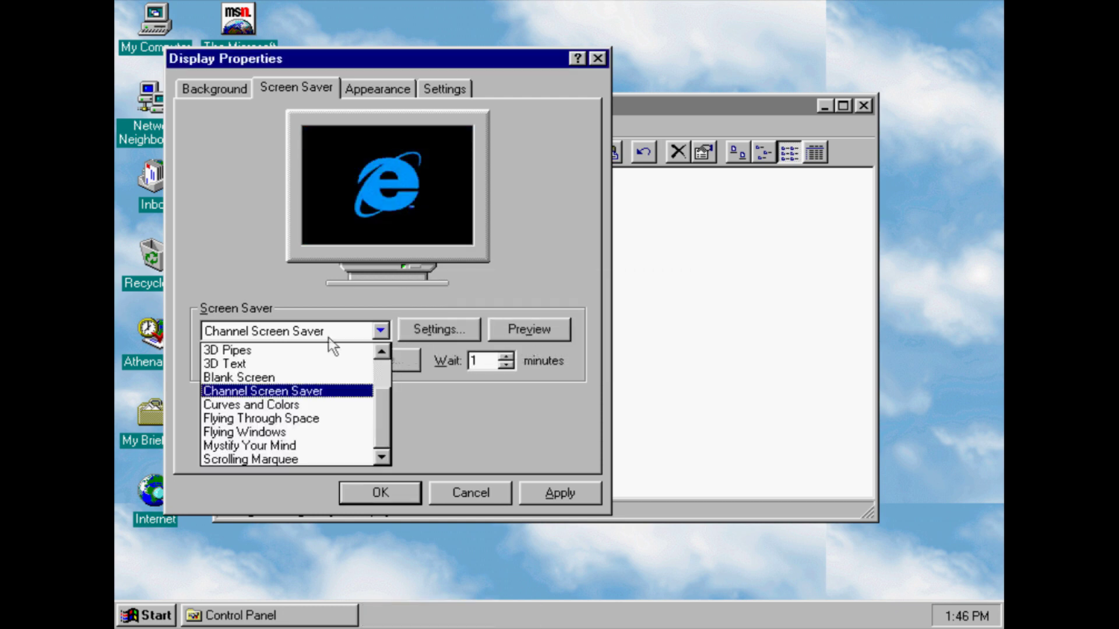
left_click(328, 338)
key("Down")
key("Down")
key("Down")
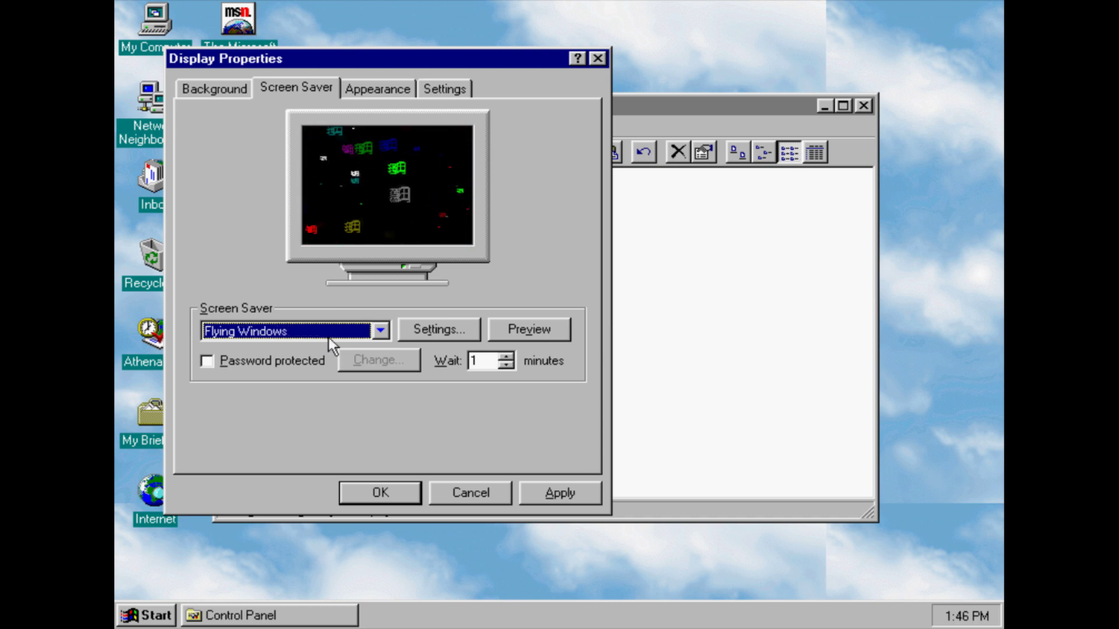
key("Down")
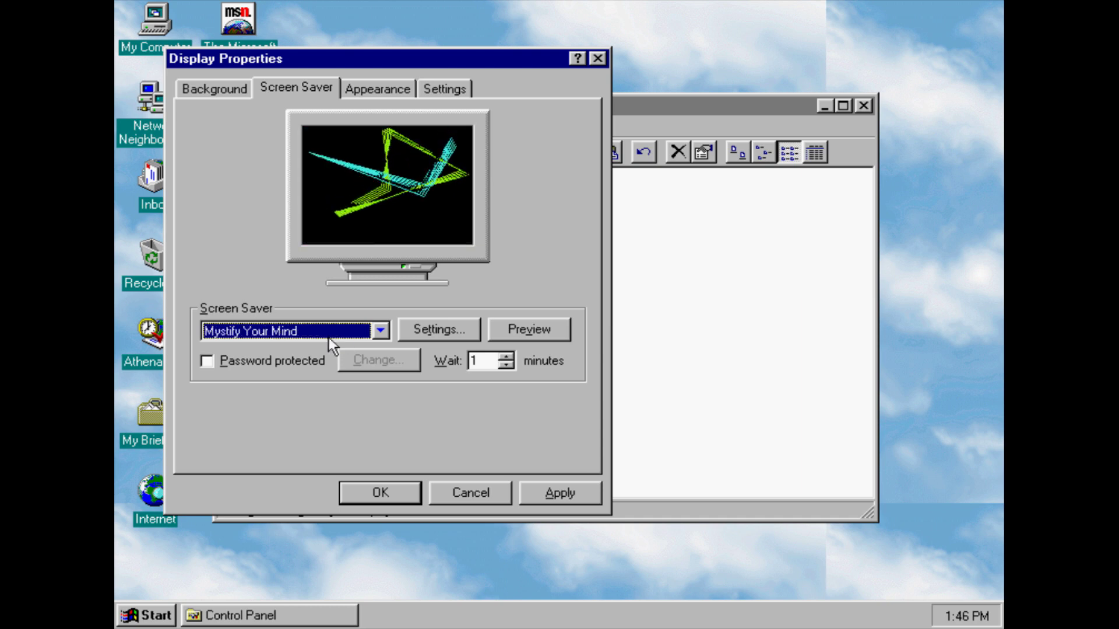
key("Down")
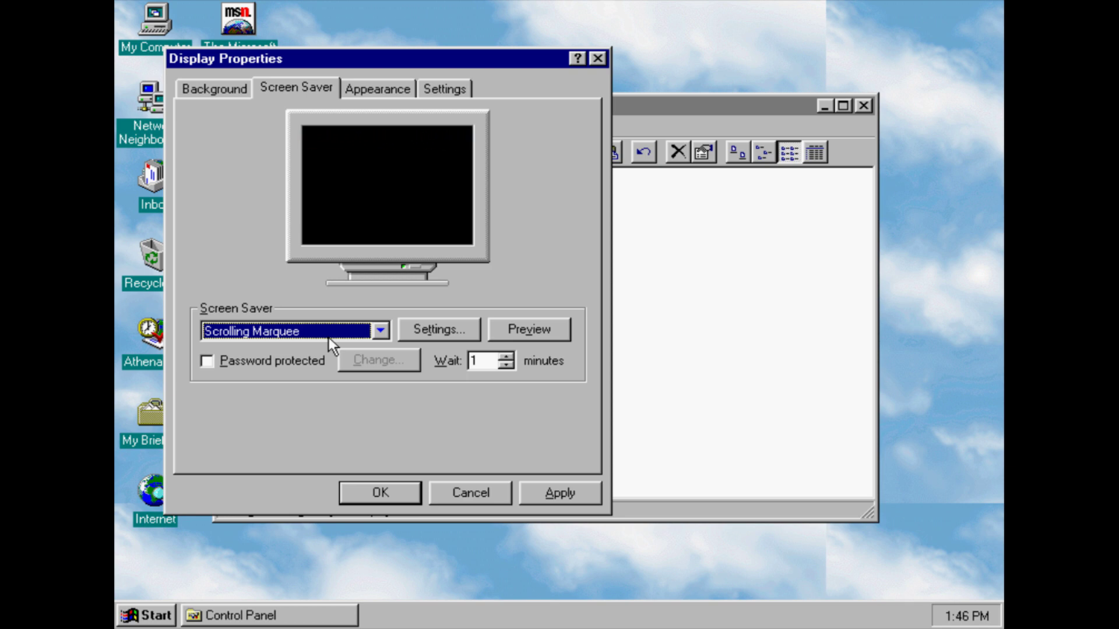
key("Up")
key("Down")
key("Up")
key("Up")
key("Up")
key("Up")
key("Up")
key("Up")
key("Up")
key("Up")
key("Up")
key("Up")
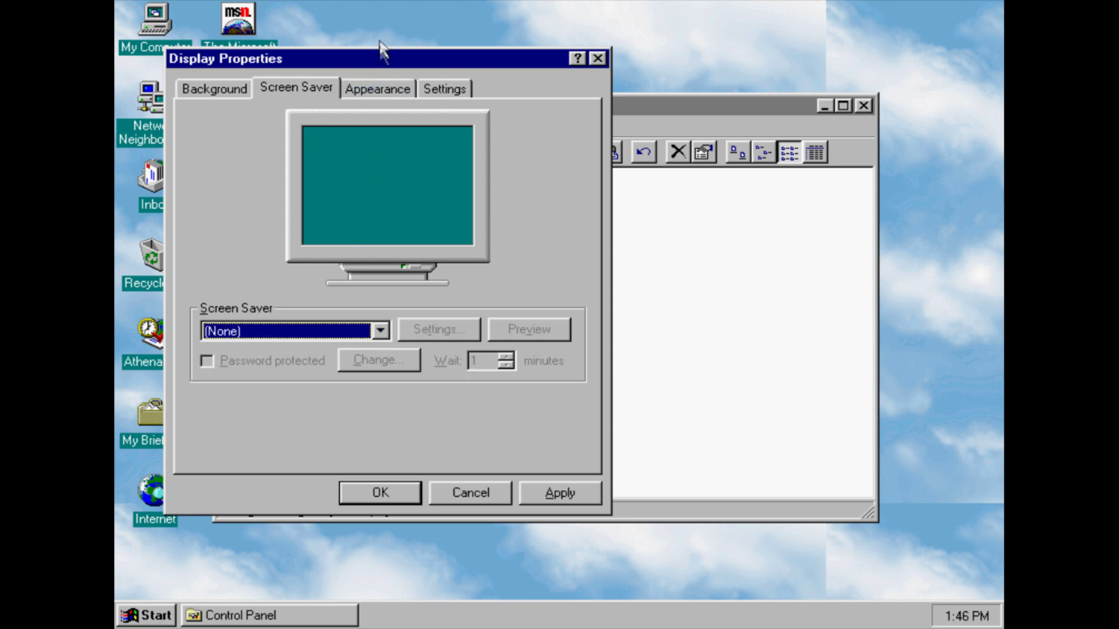
left_click(383, 89)
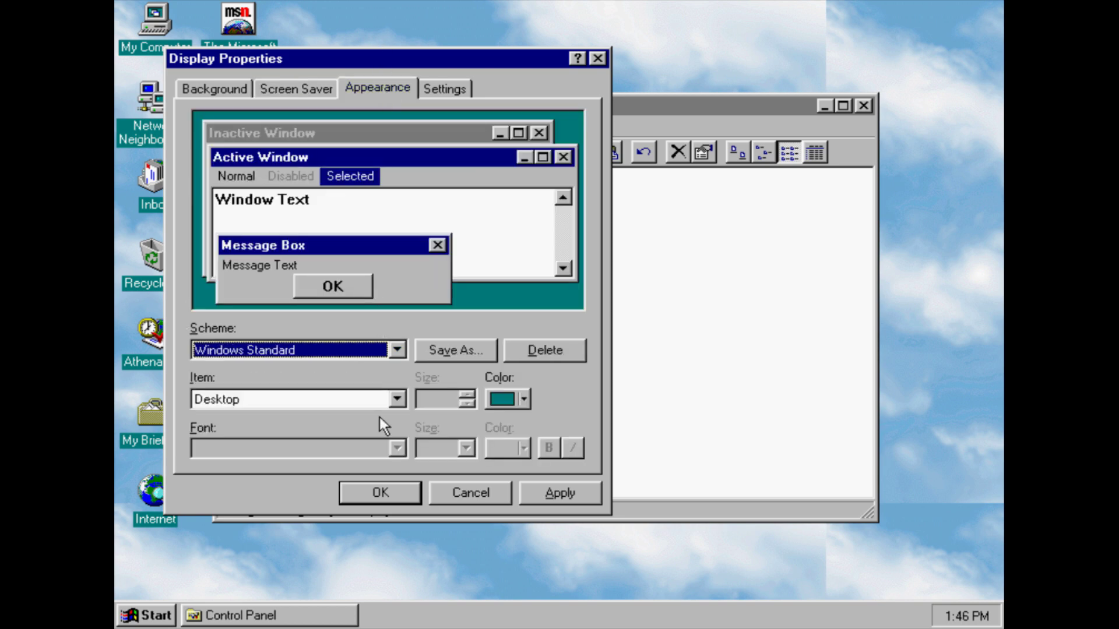
Preview Windows Standard (extra large) through the high contrast schemes, then cancel Display Properties
key("Down")
key("Down")
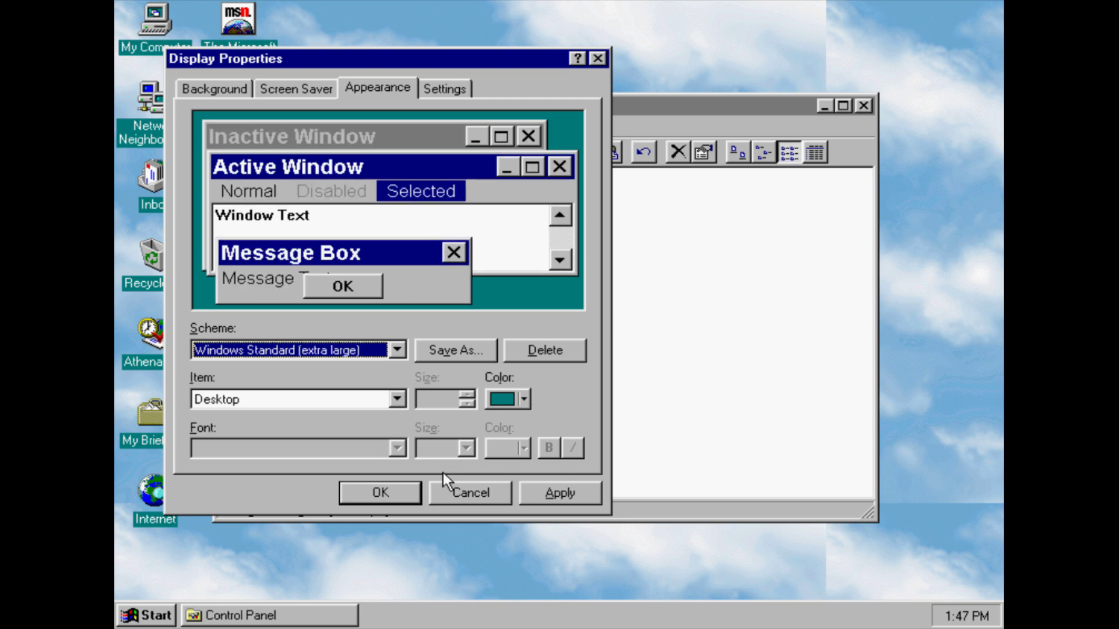
key("Up")
key("Up")
key("Up")
key("Up")
key("Up")
key("Up")
key("Up")
key("Up")
key("Up")
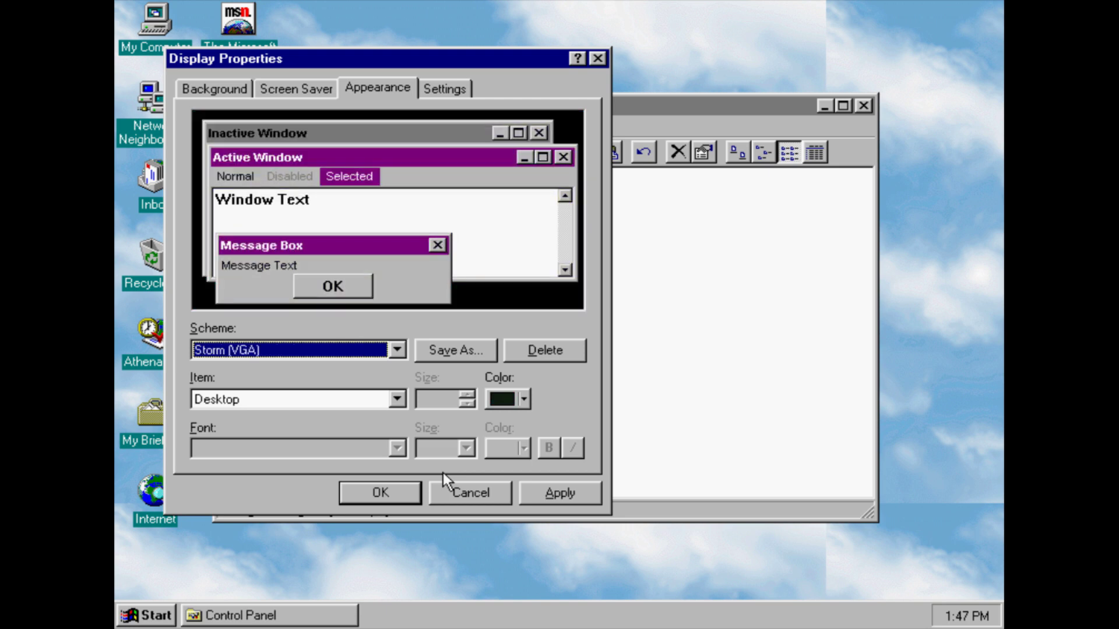
key("Up")
key("Up")
key("Up")
key("Up")
key("Up")
key("Up")
key("Up")
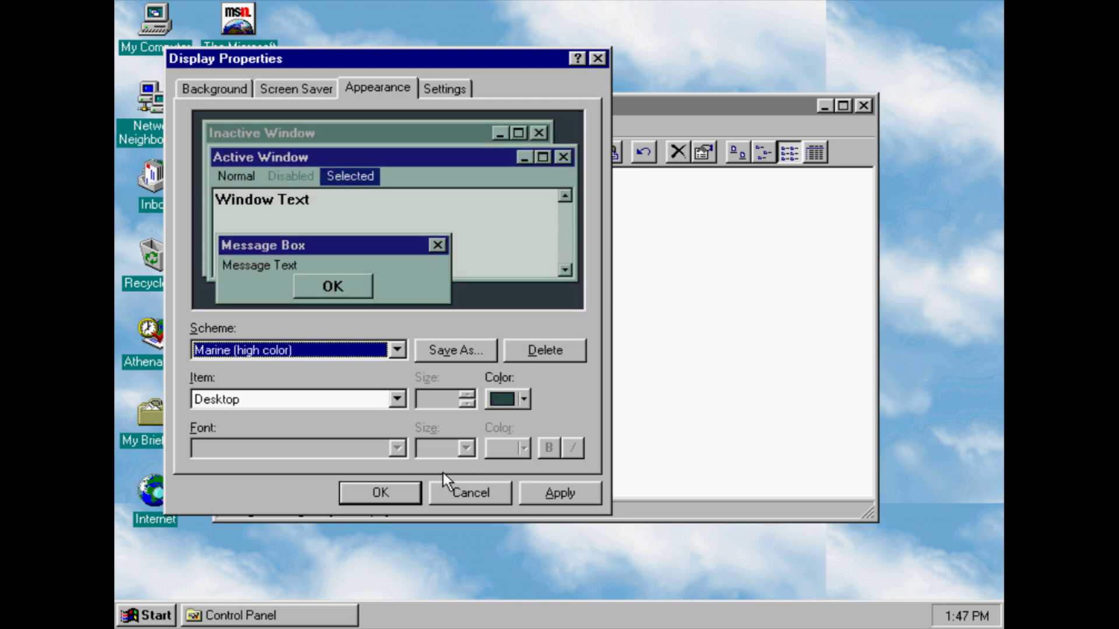
key("Up")
key("Up")
key("Up")
key("Up")
key("Up")
key("Up")
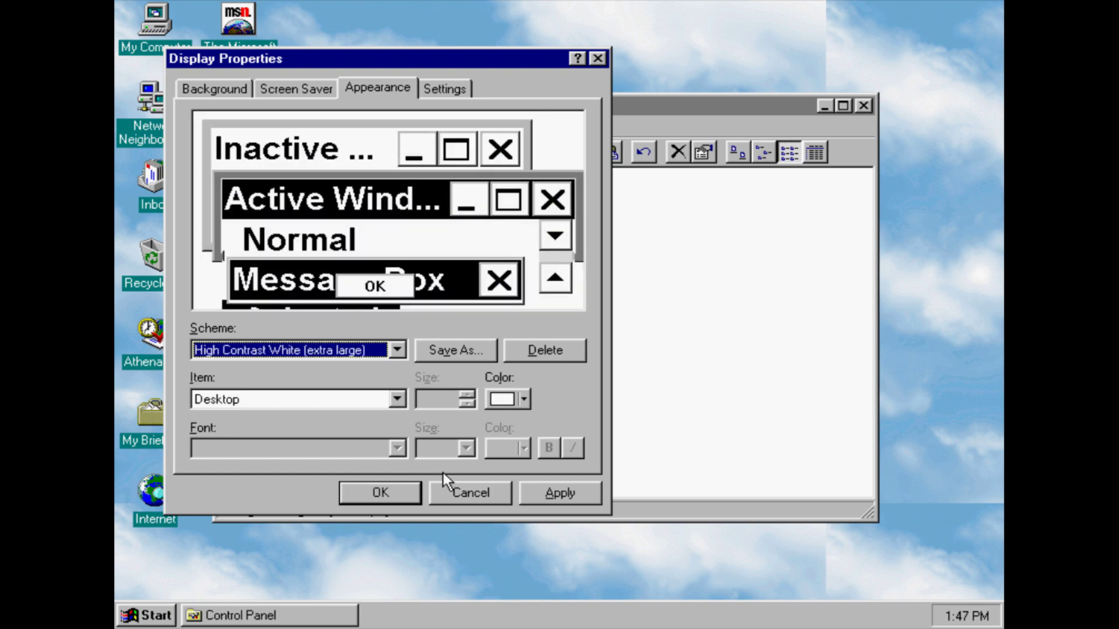
key("Up")
key("Up")
key("Up")
key("Up")
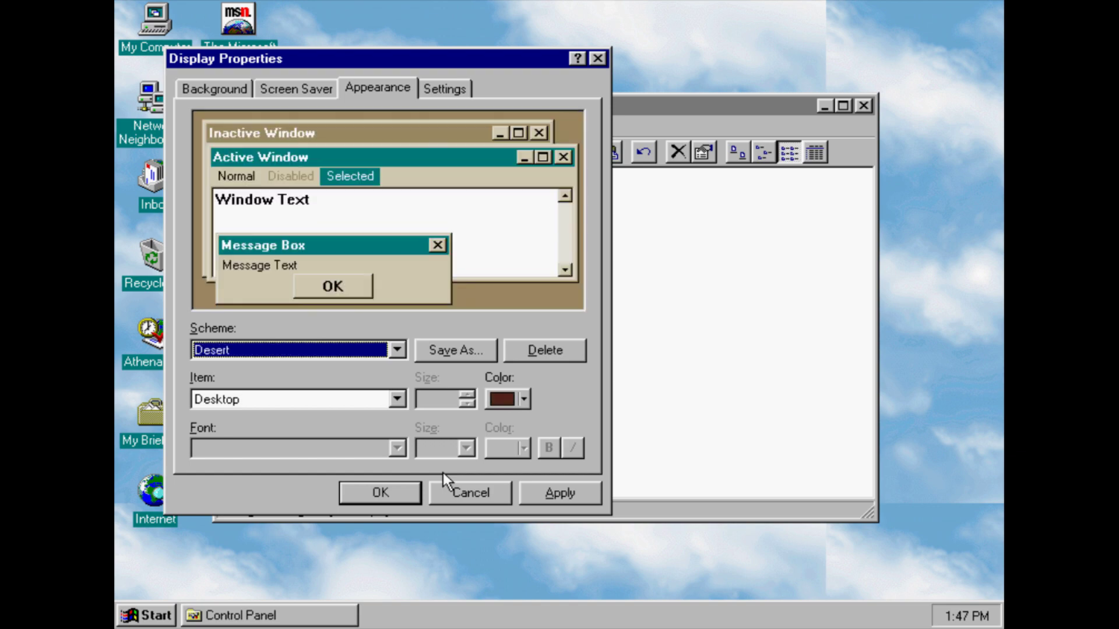
left_click(456, 492)
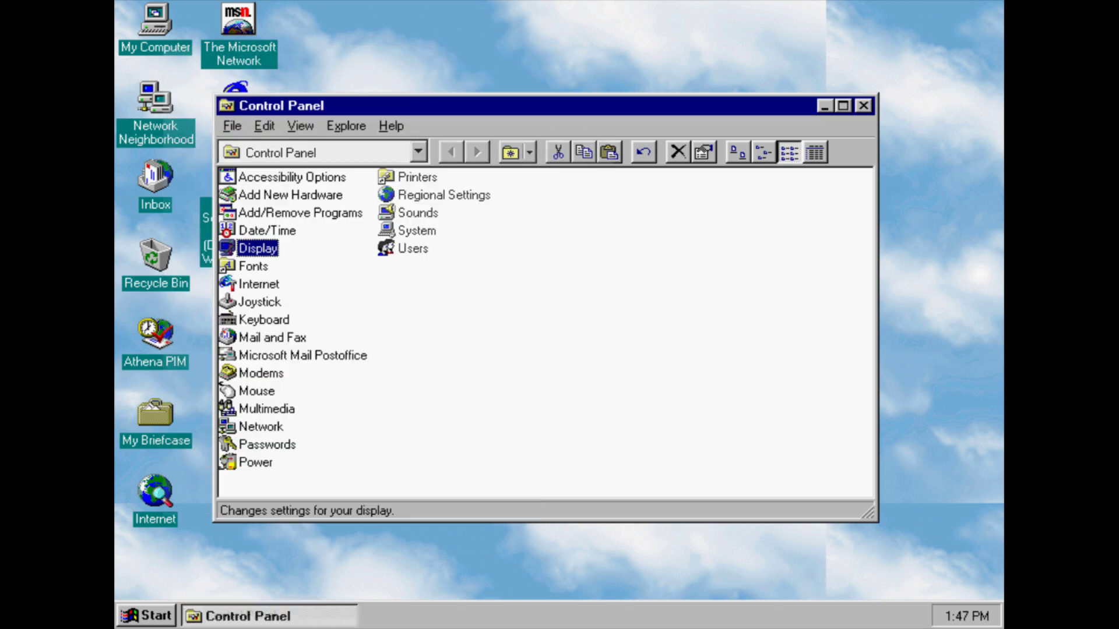
double_click(239, 267)
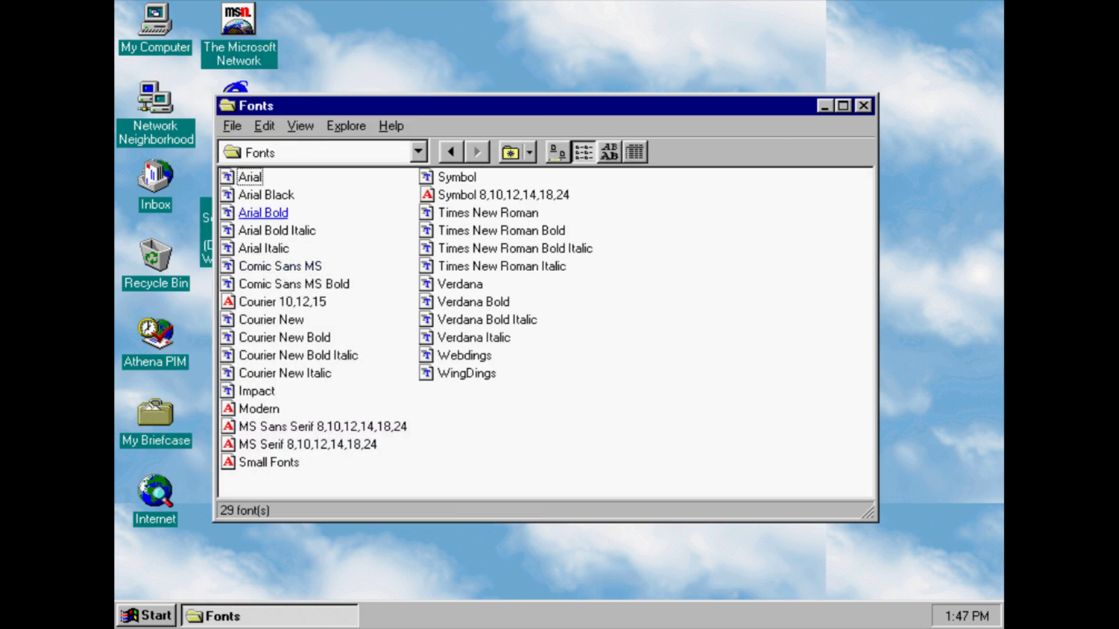
left_click(452, 153)
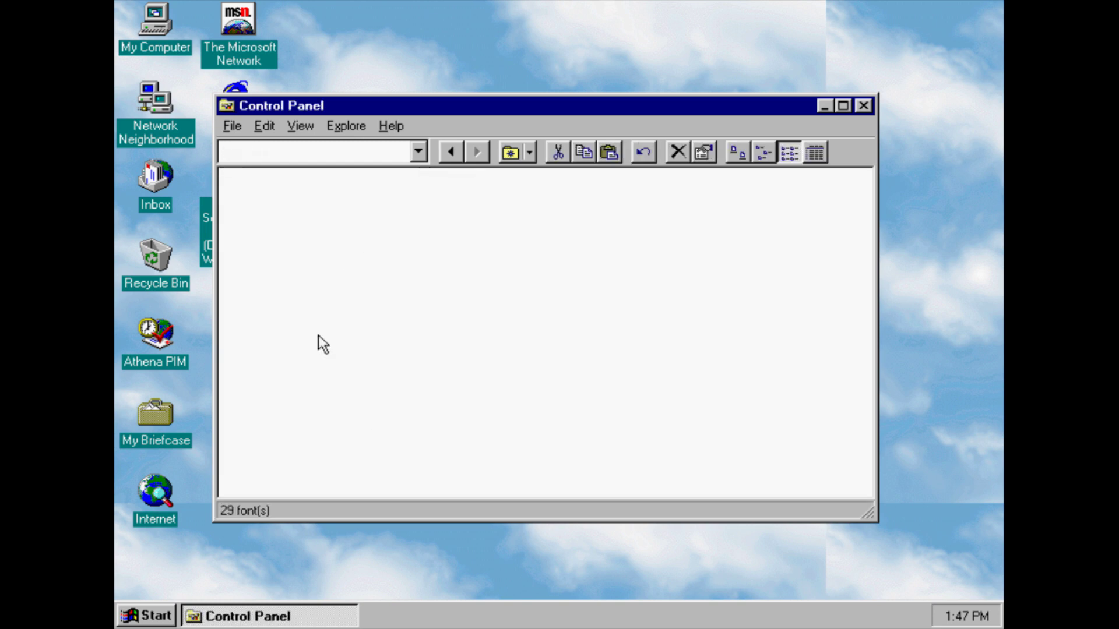
left_click(271, 291)
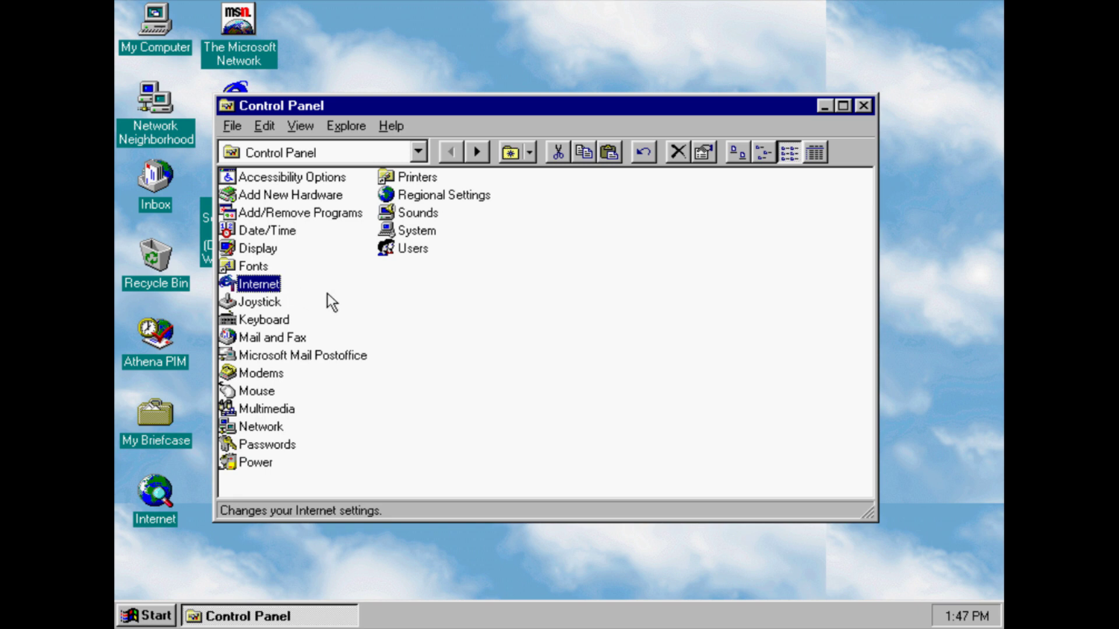
left_click(269, 305)
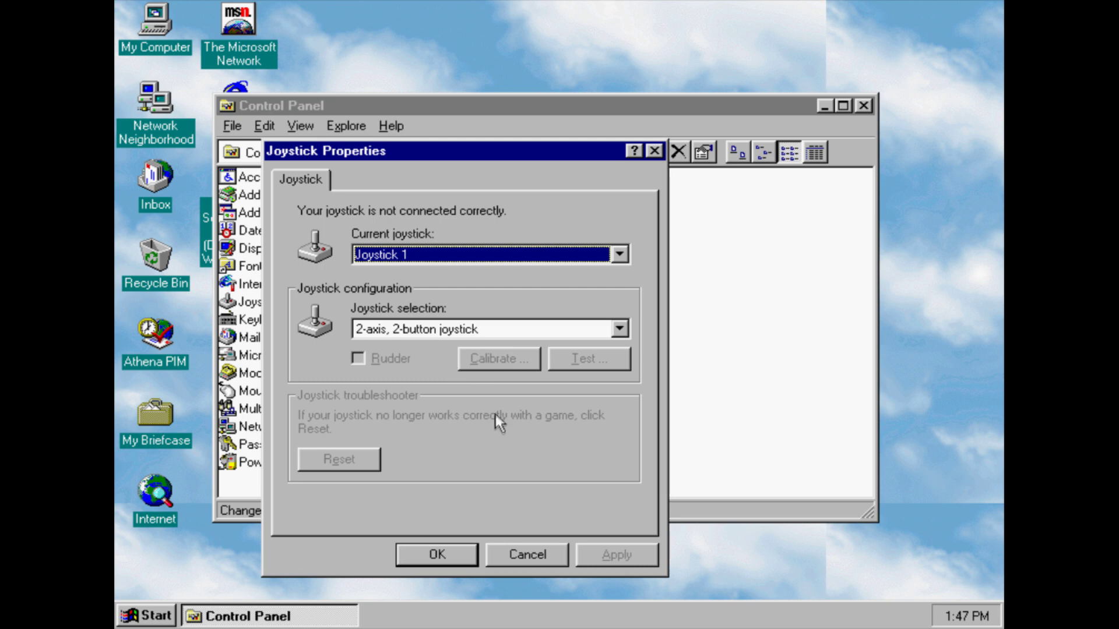
left_click(530, 563)
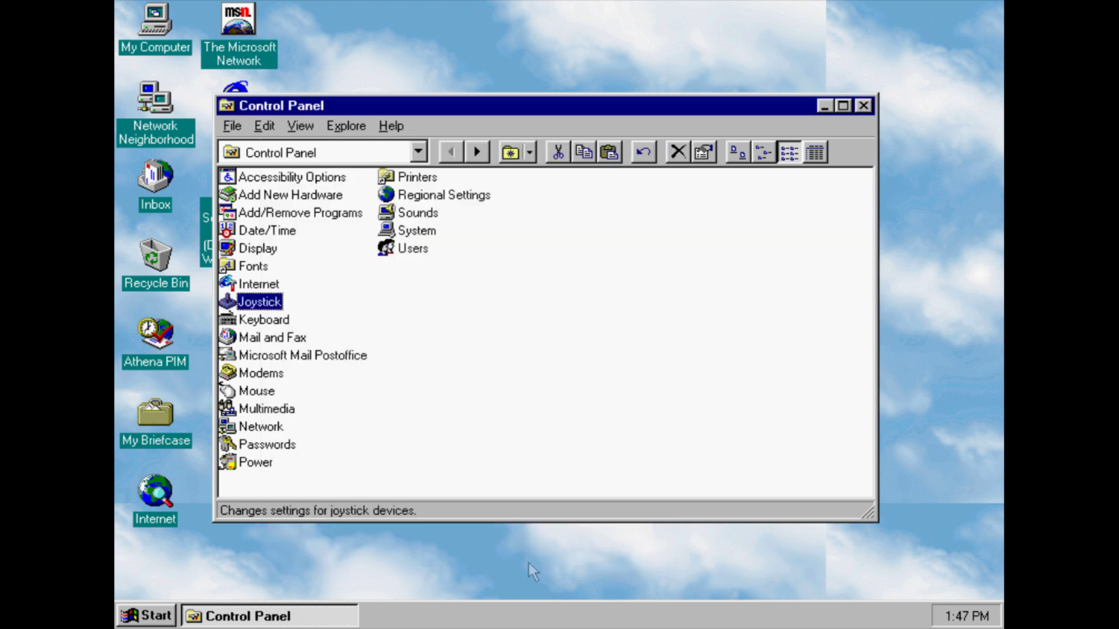
mouse_move(271, 322)
left_click(271, 321)
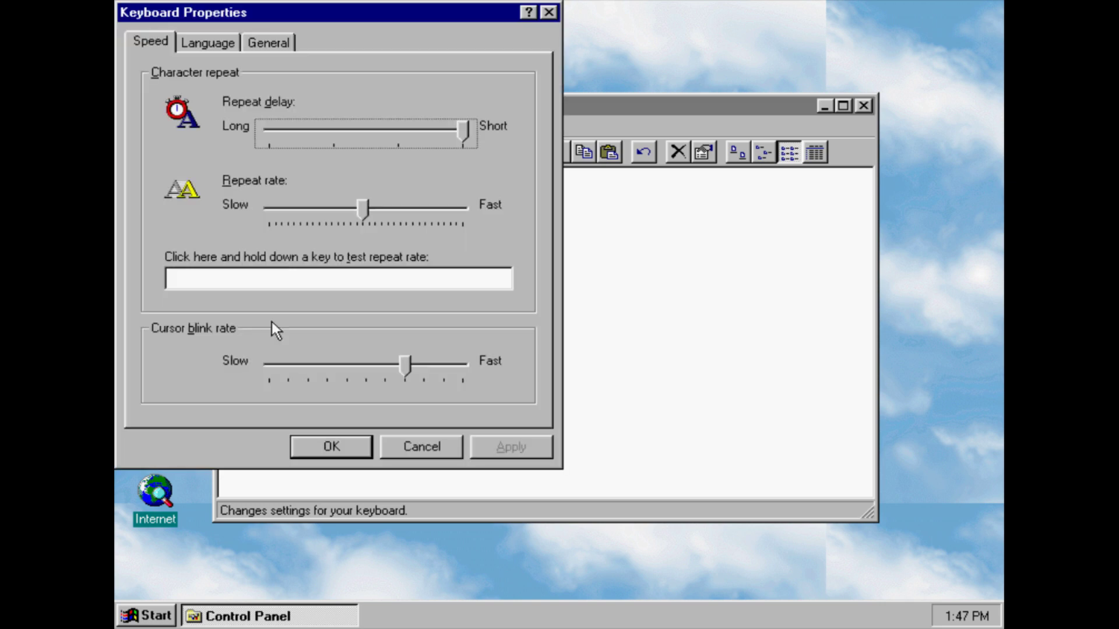
left_click(207, 42)
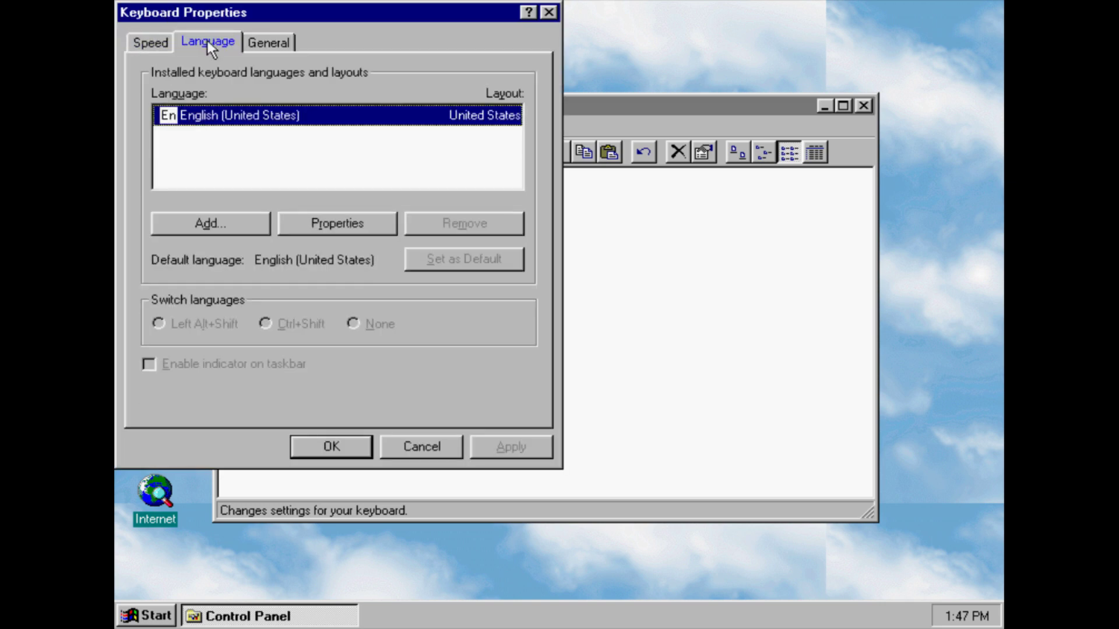
left_click(279, 40)
left_click(391, 448)
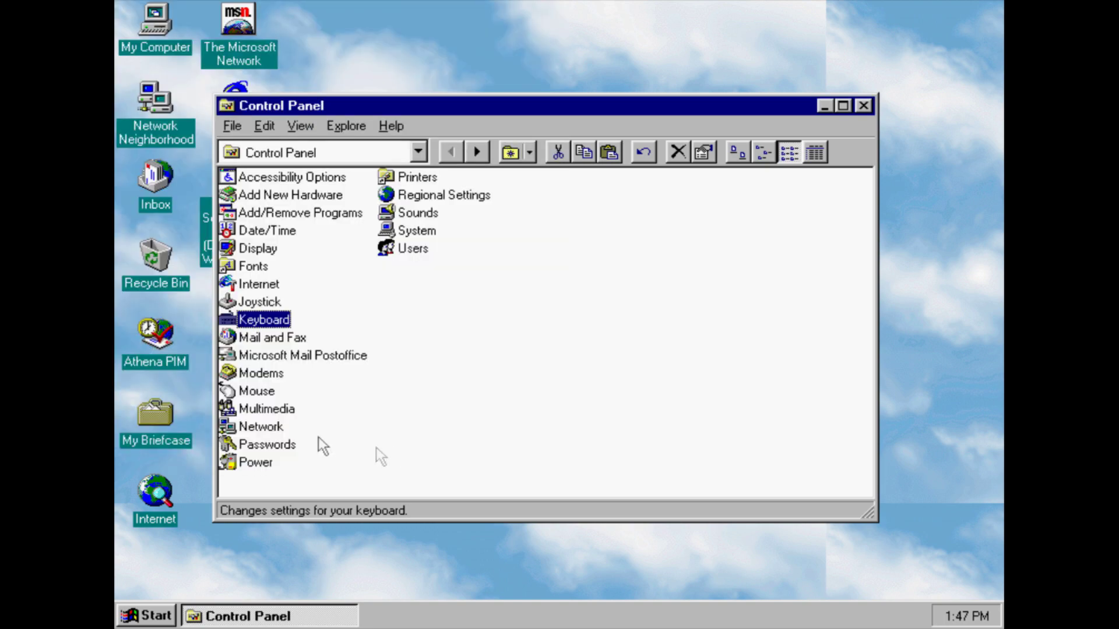
Close the Mail and Fax profiles and start creating a new Workgroup Postoffice
left_click(278, 338)
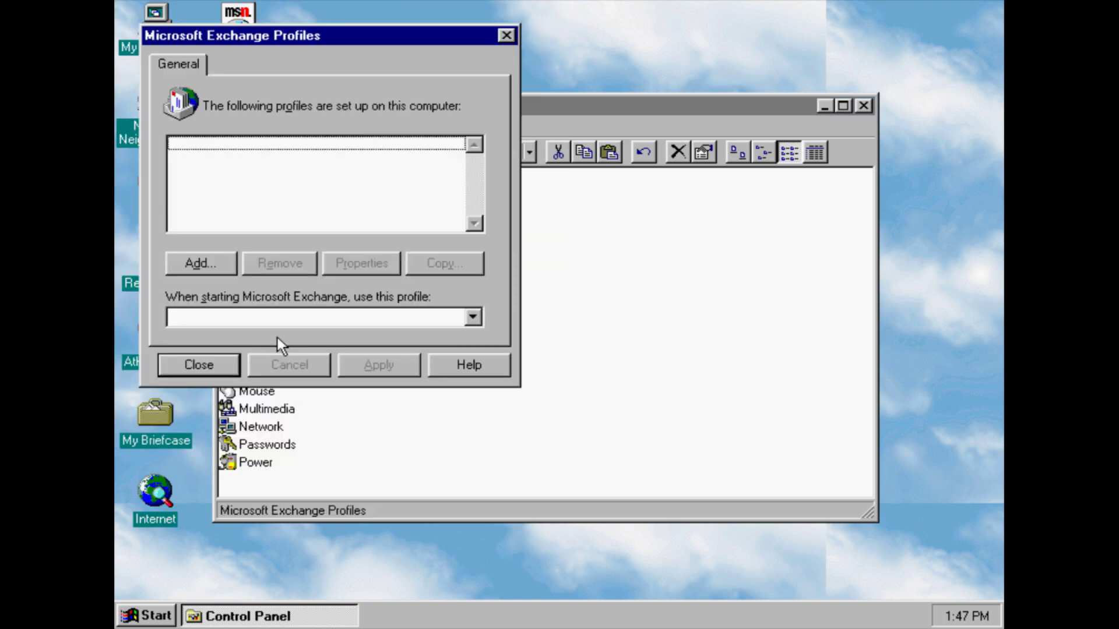
left_click(215, 366)
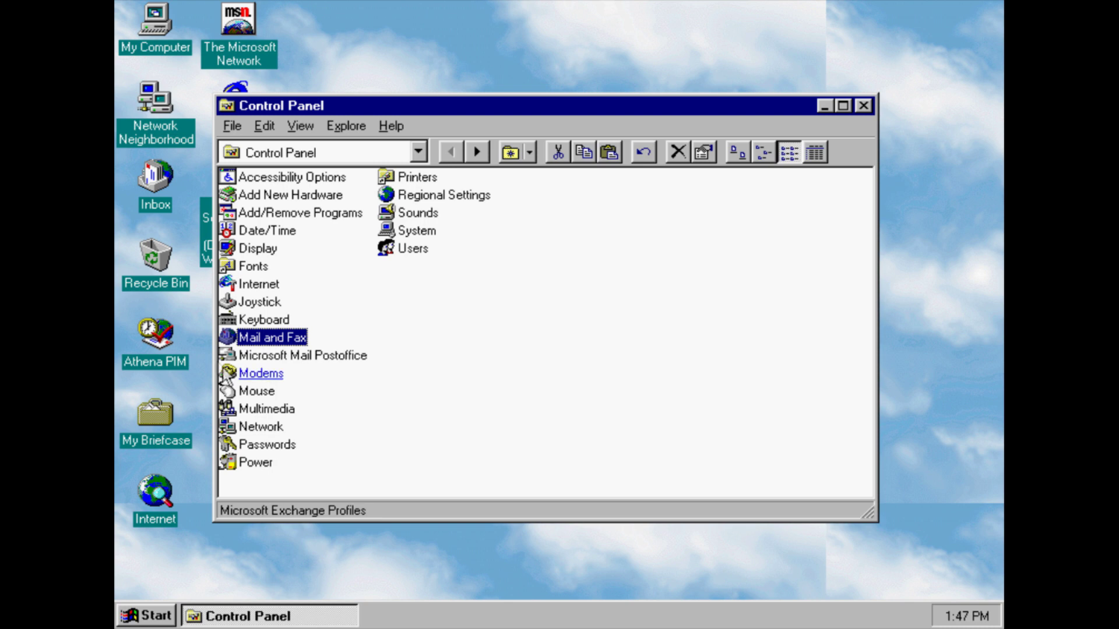
left_click(268, 355)
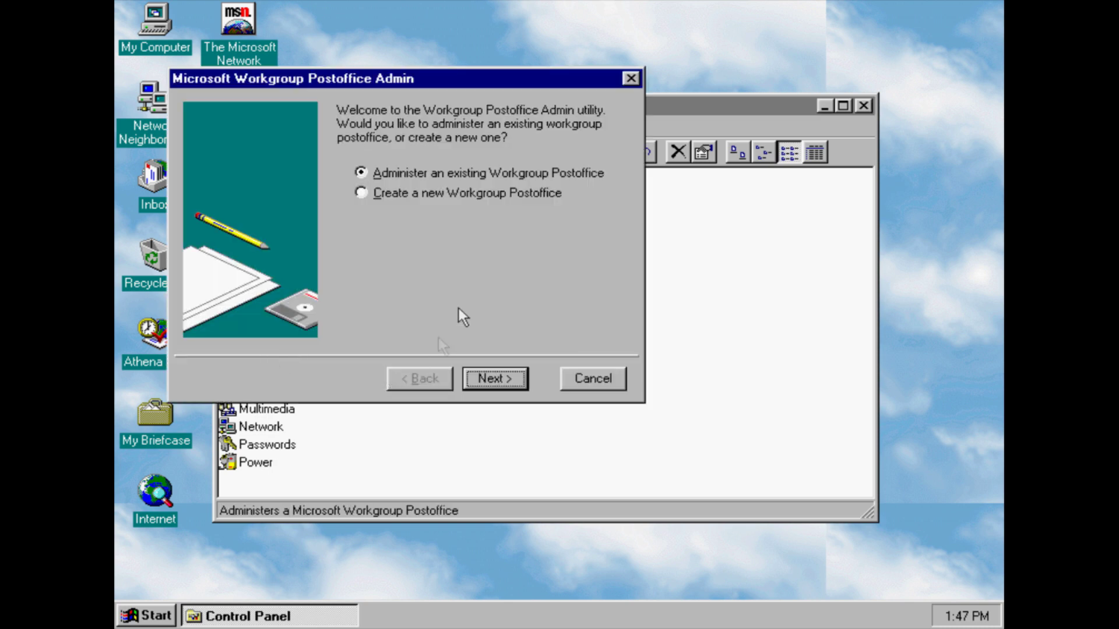
left_click(444, 194)
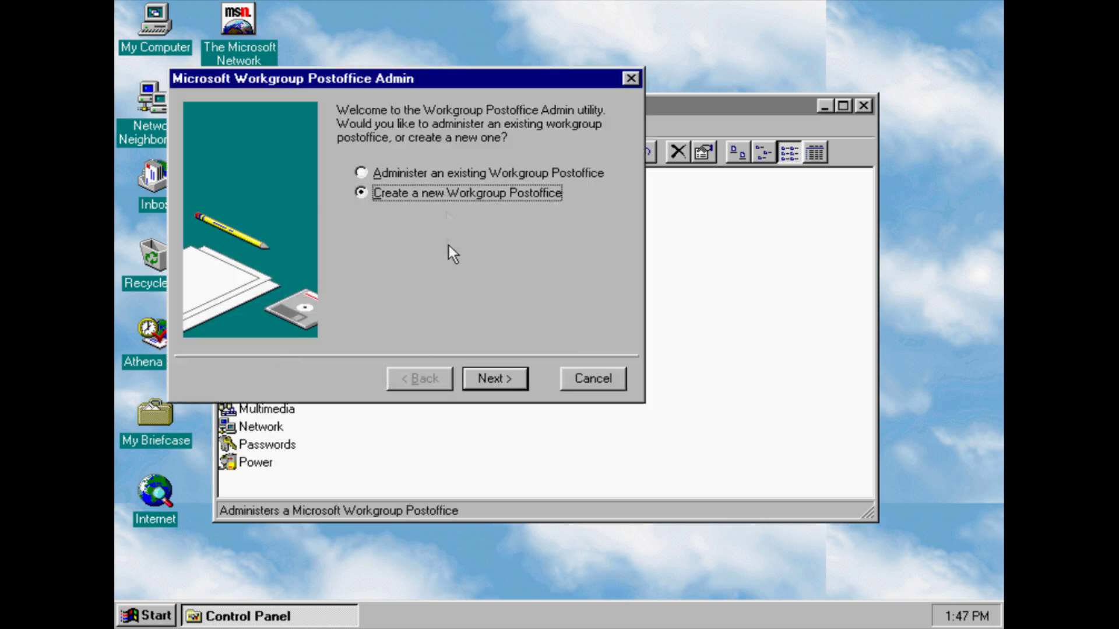
left_click(485, 374)
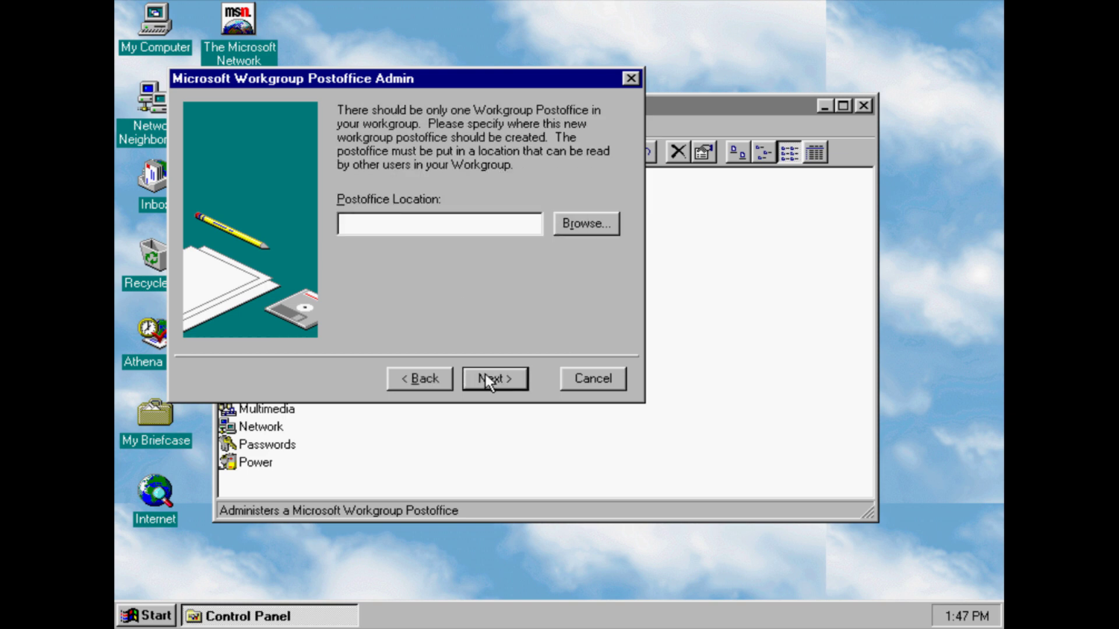
Set the postoffice location to C:\WINDOWS\DESKTOP\My Briefcase and continue
left_click(586, 225)
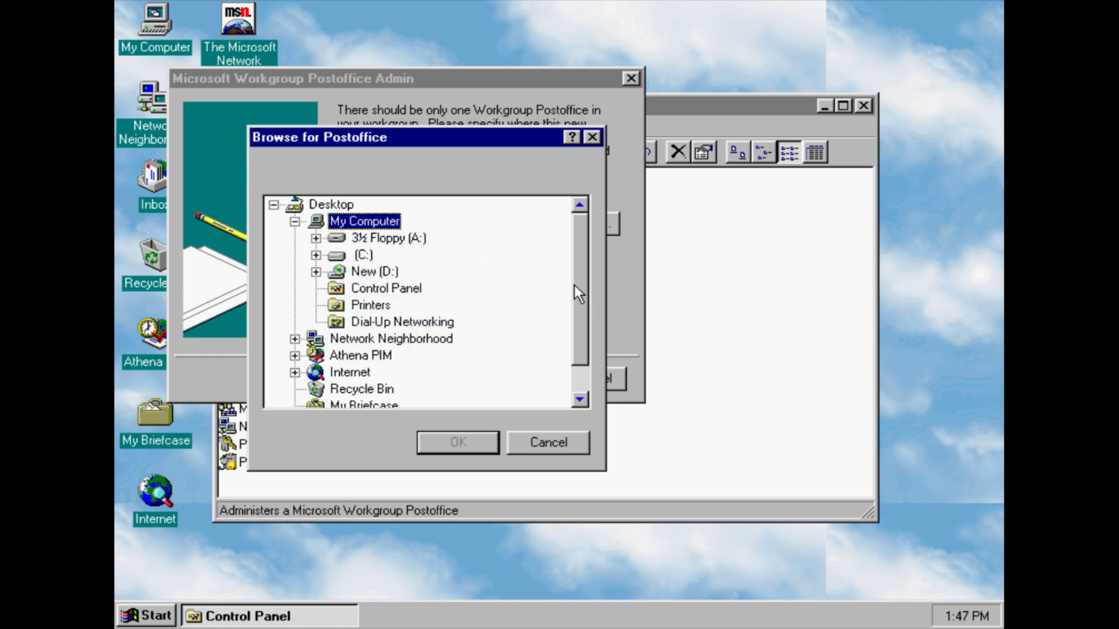
left_click(316, 255)
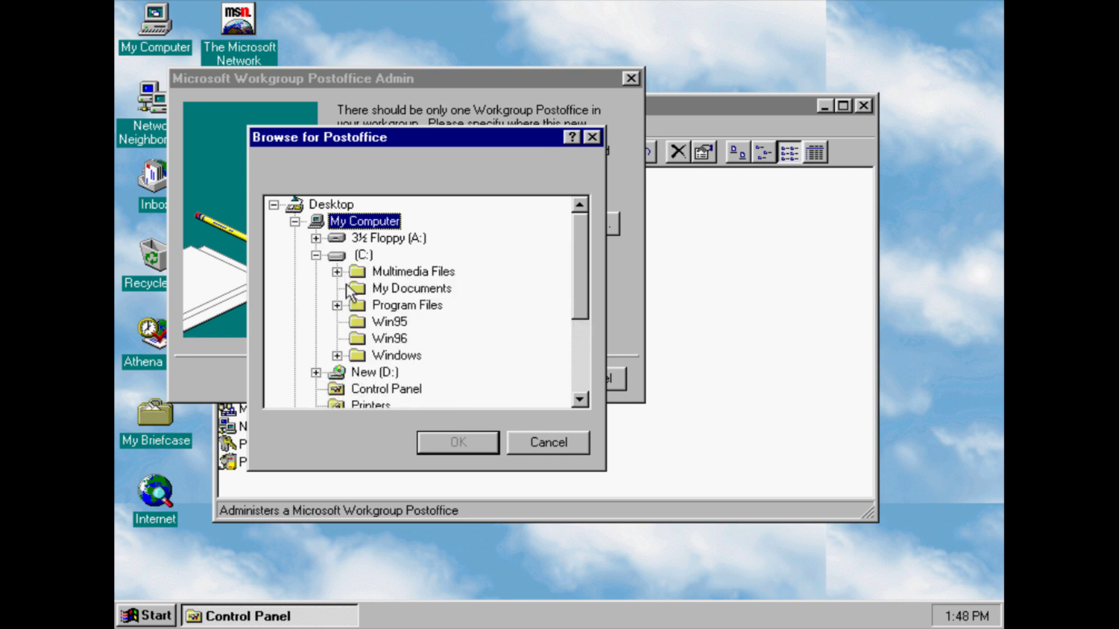
left_click(315, 255)
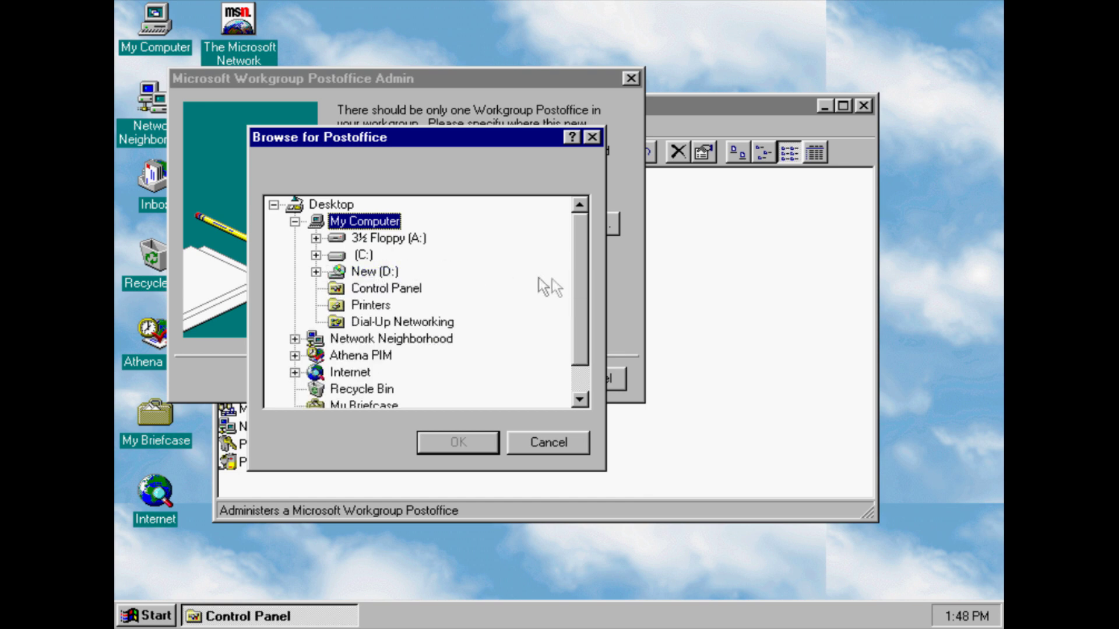
scroll(580, 295, "down", 1)
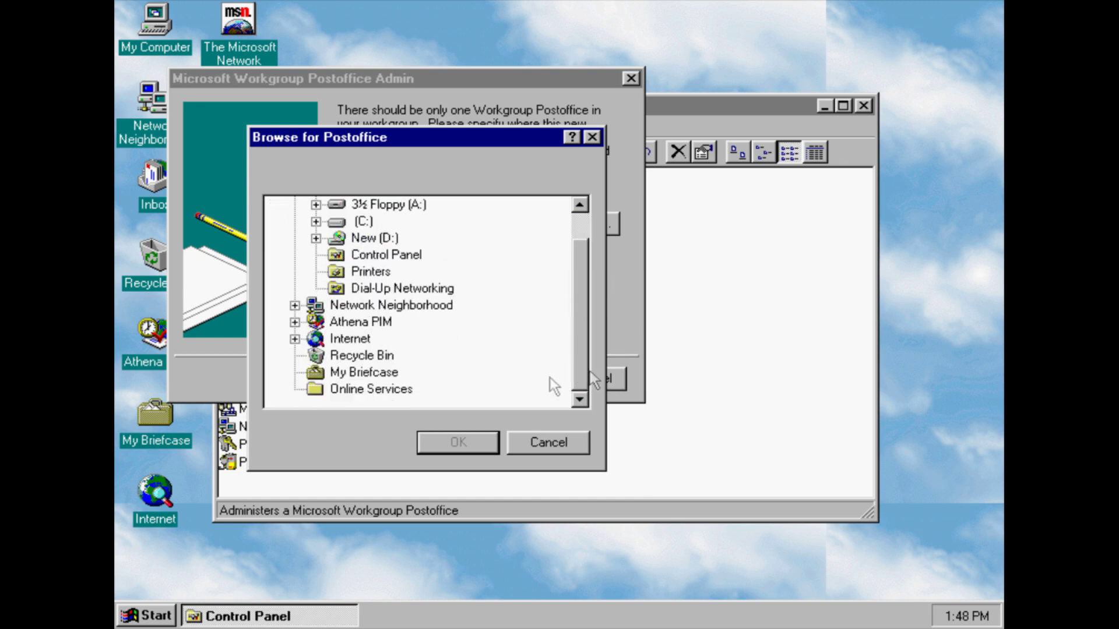
left_click(373, 372)
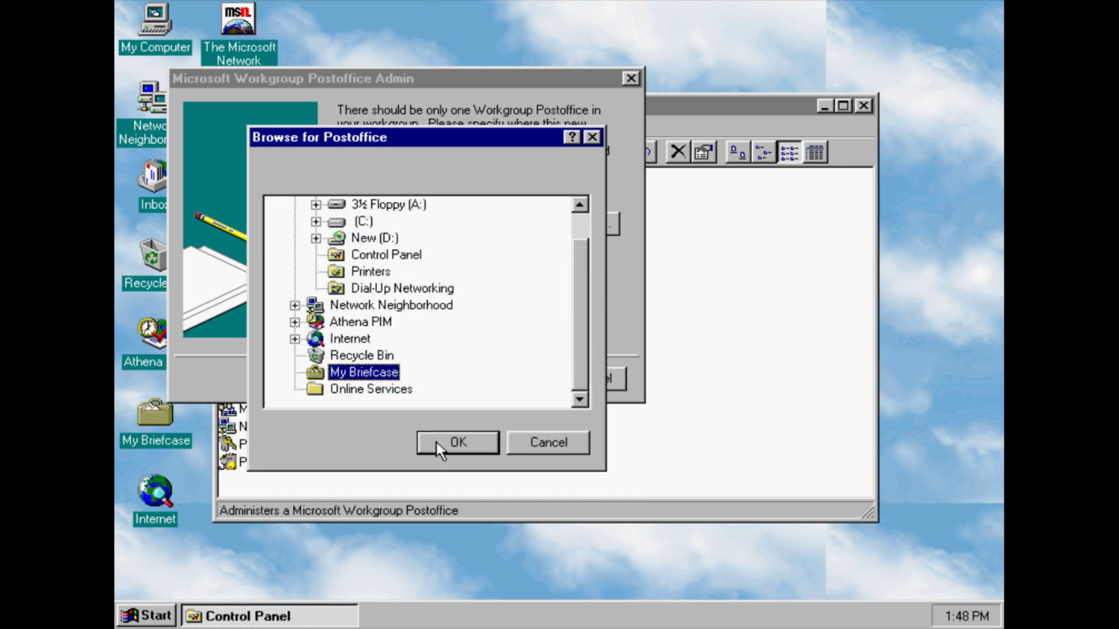
left_click(437, 444)
left_click(480, 378)
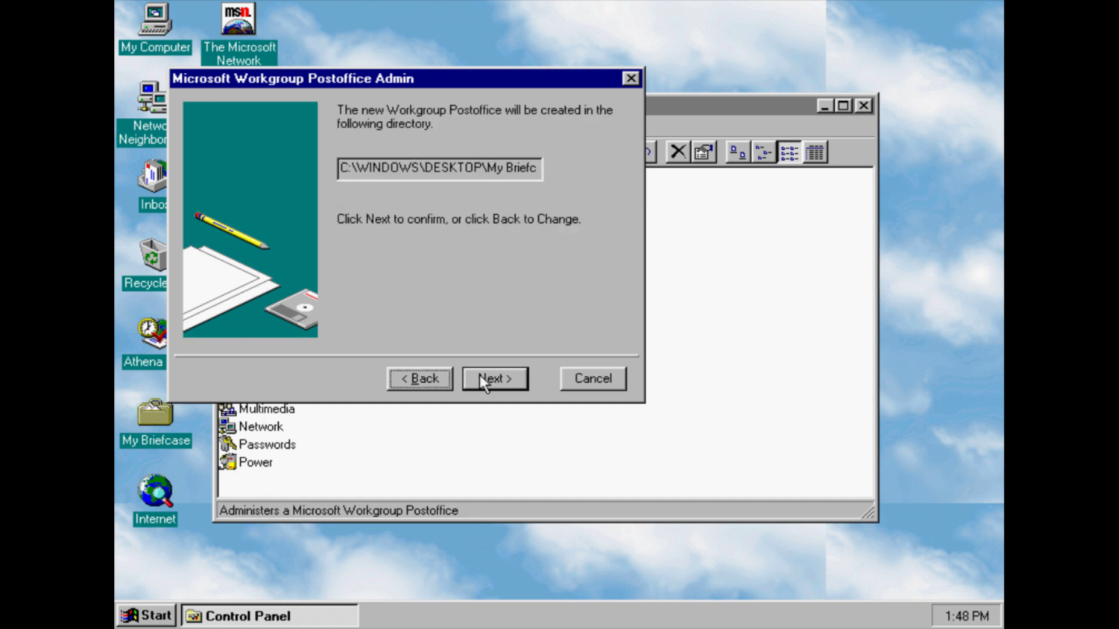
Enter the administrator's name, phone numbers and office details, then confirm the new postoffice
left_click(499, 382)
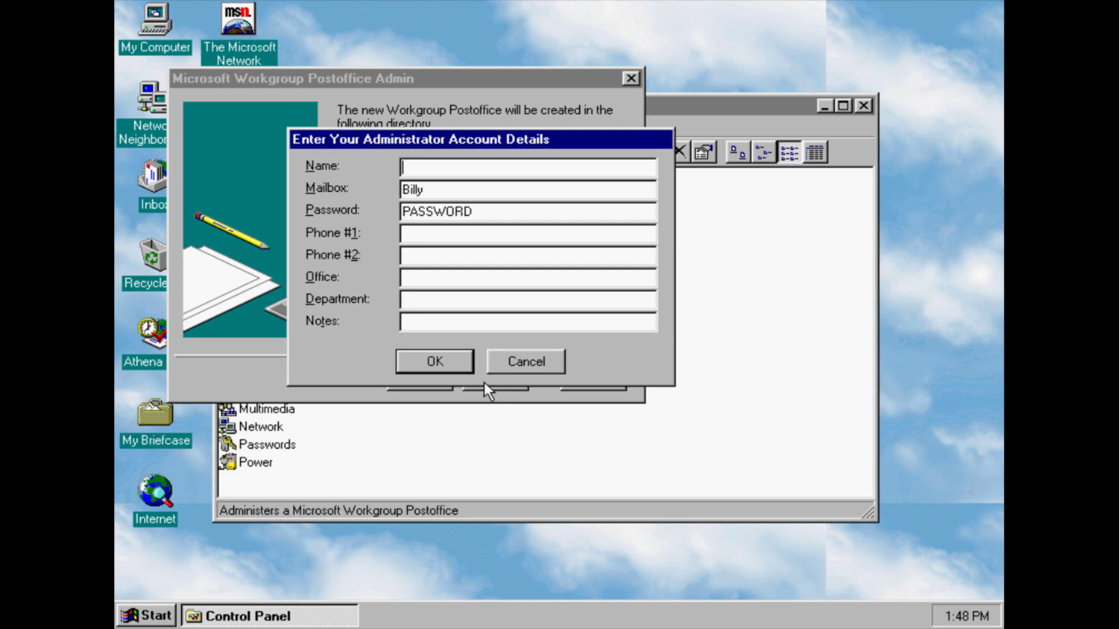
type("Billy")
left_click(443, 236)
type("1111111111")
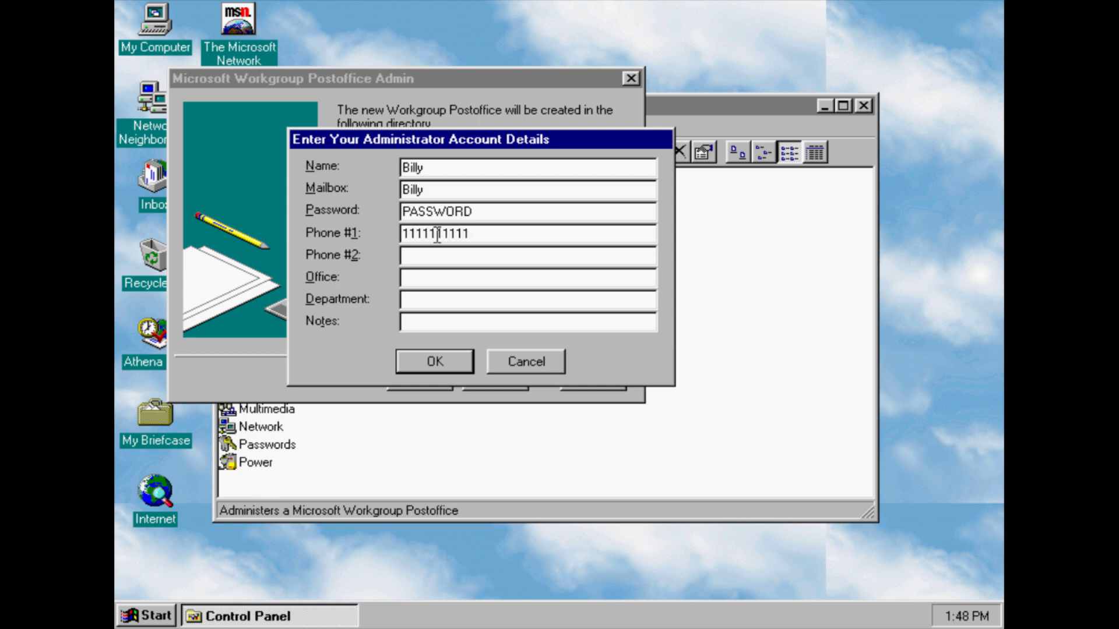
left_click(435, 254)
type("1111")
type("11111")
type("Billy")
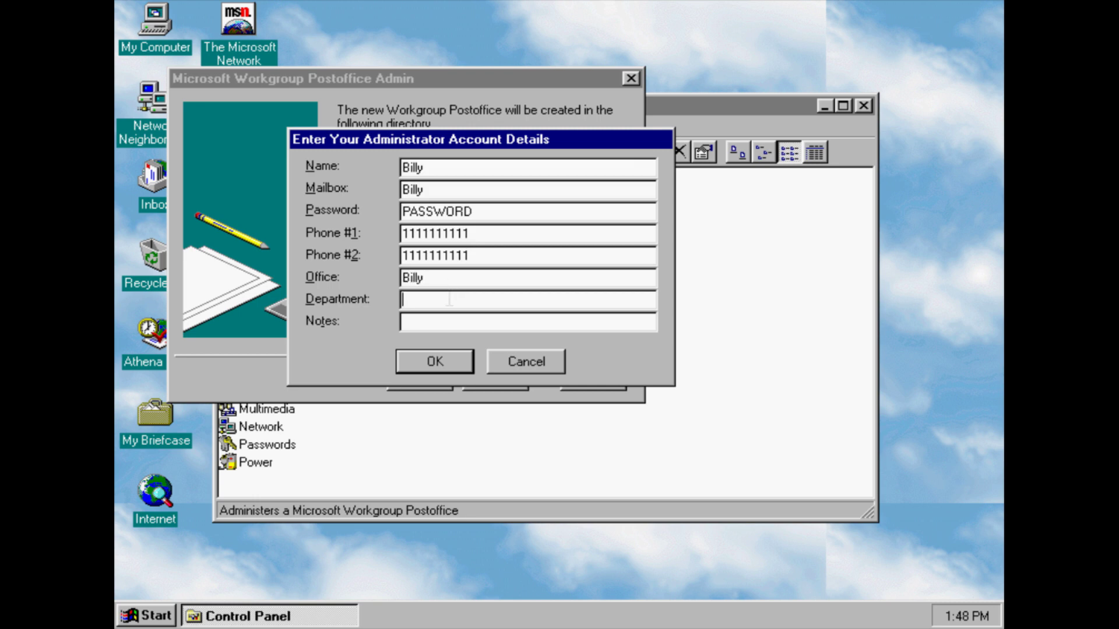
left_click(450, 299)
type("Billy")
left_click(445, 371)
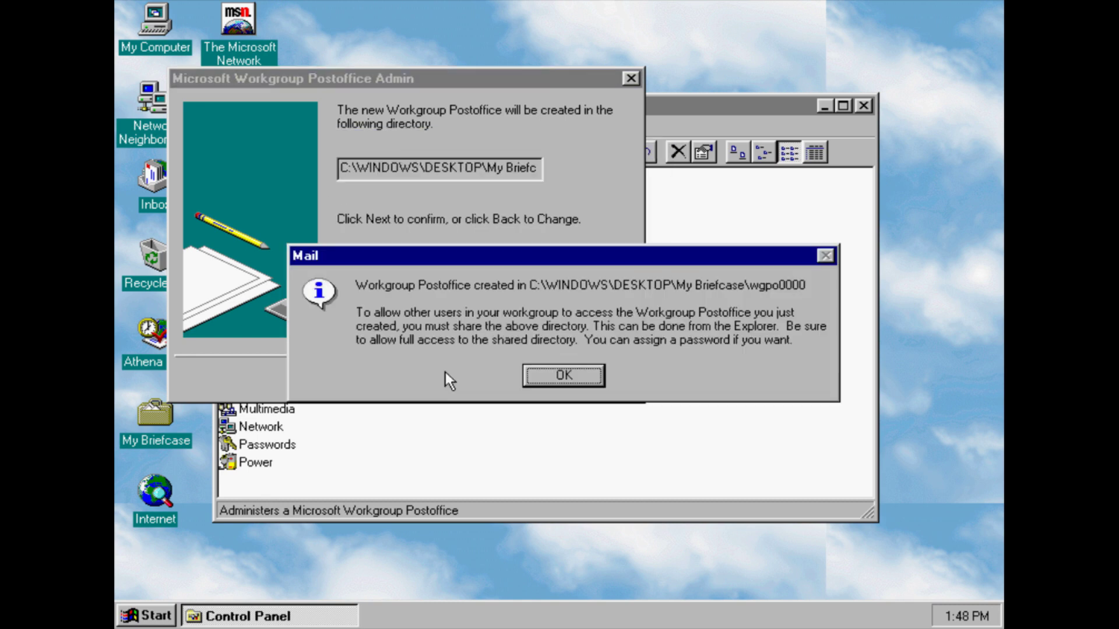
left_click(558, 376)
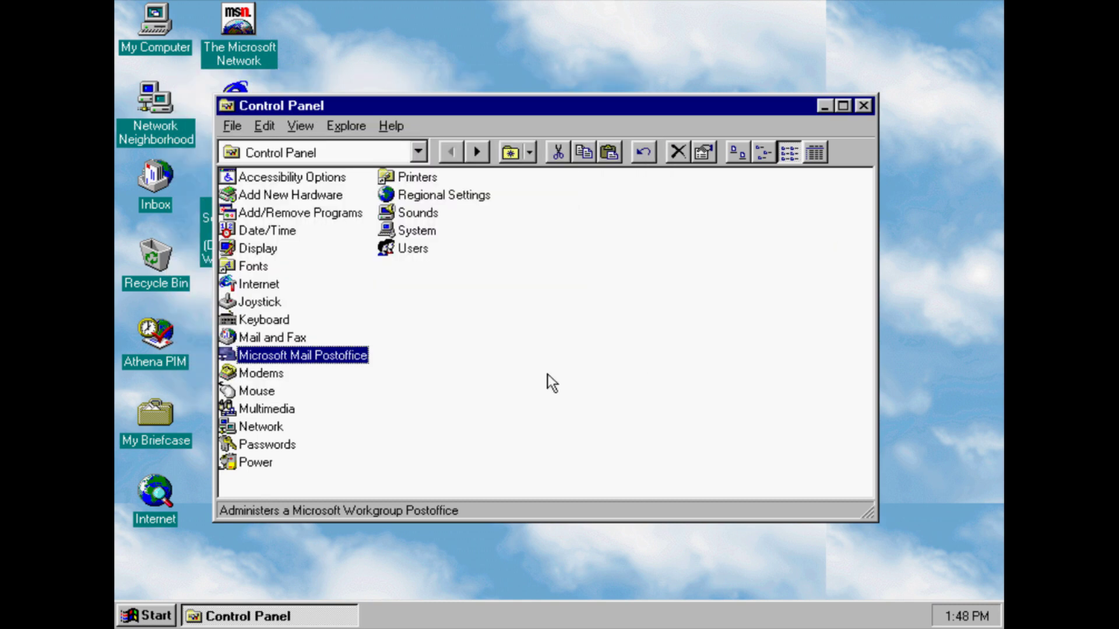
left_click(259, 374)
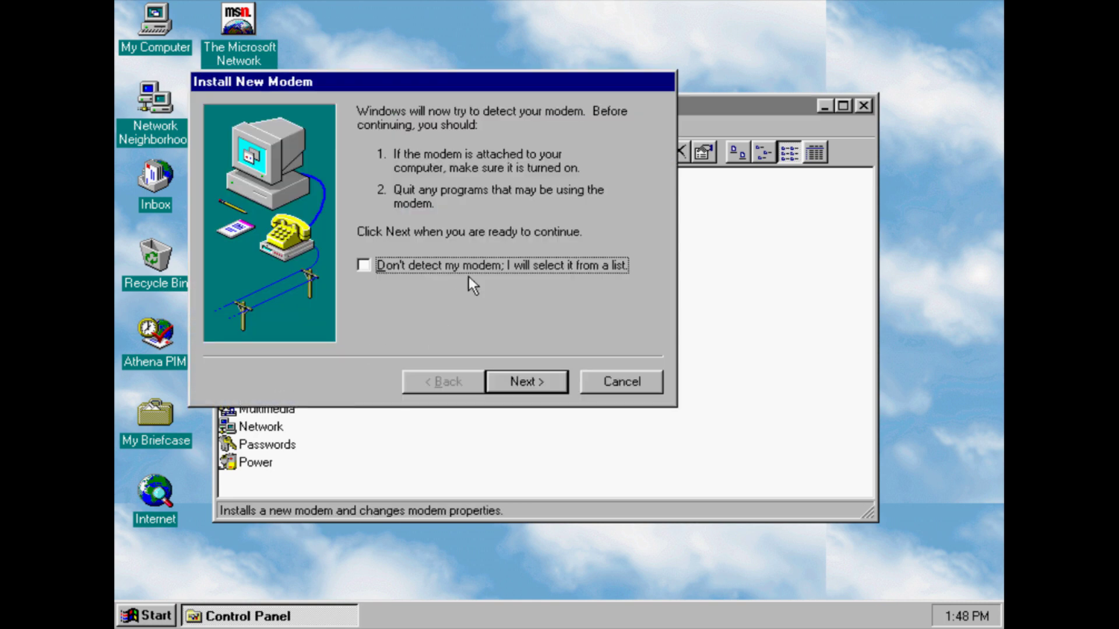
left_click(549, 390)
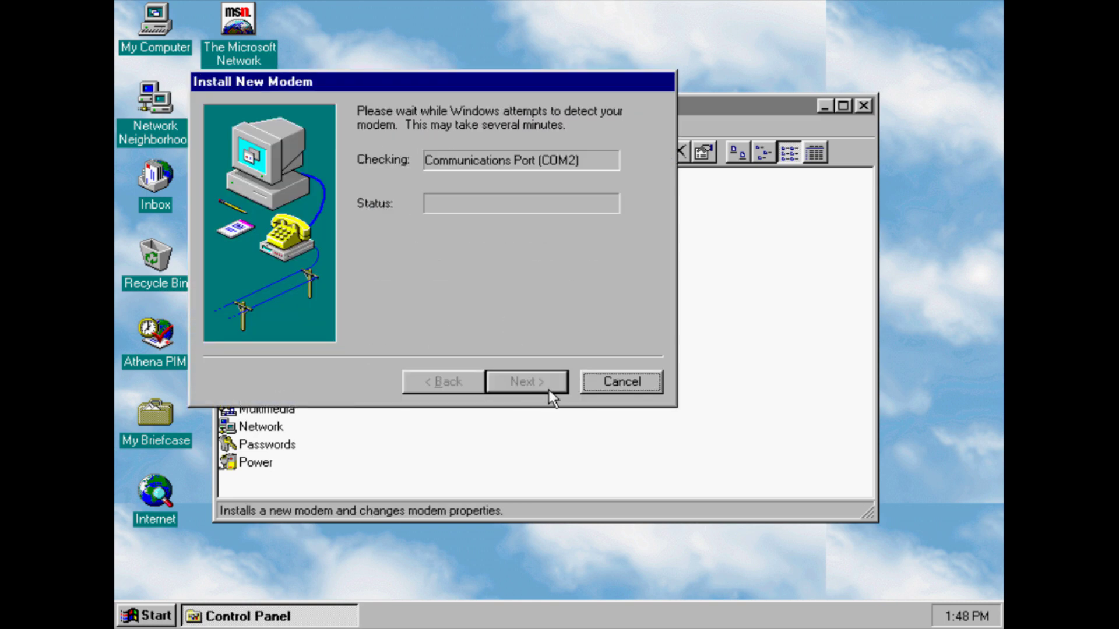
left_click(622, 382)
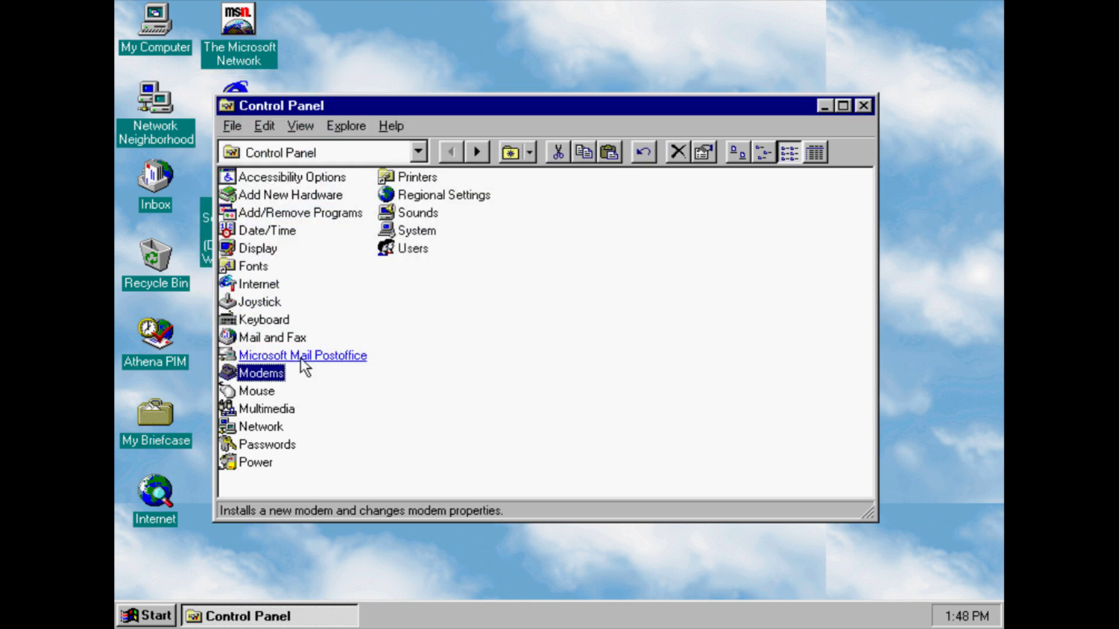
Preview the 3D, Windows Standard, large and extra large pointer schemes, then return to (None)
left_click(248, 397)
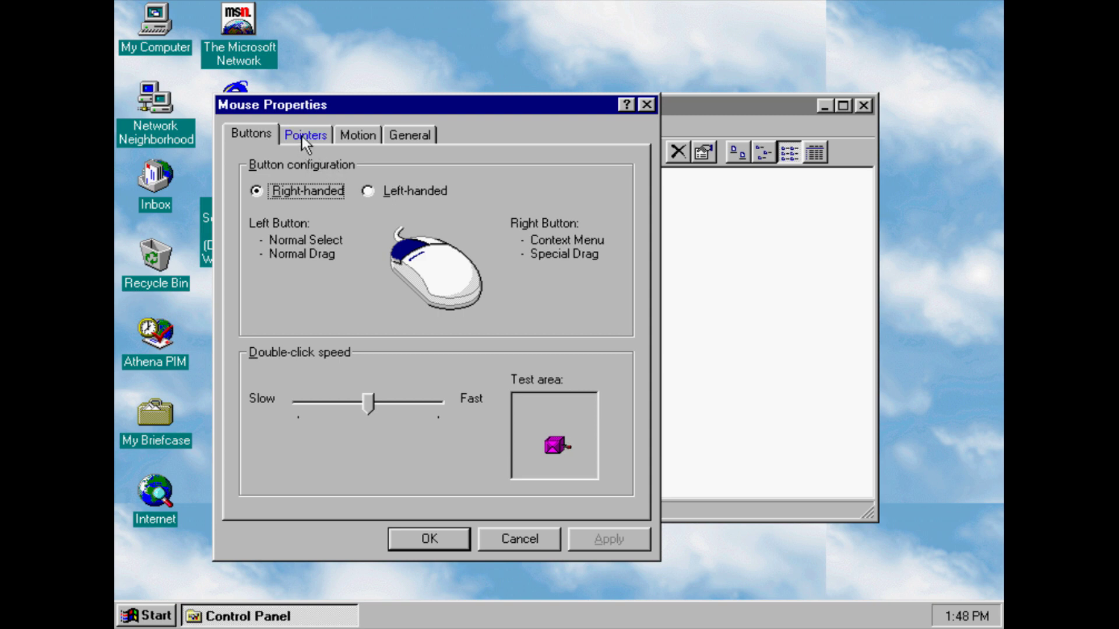
left_click(303, 136)
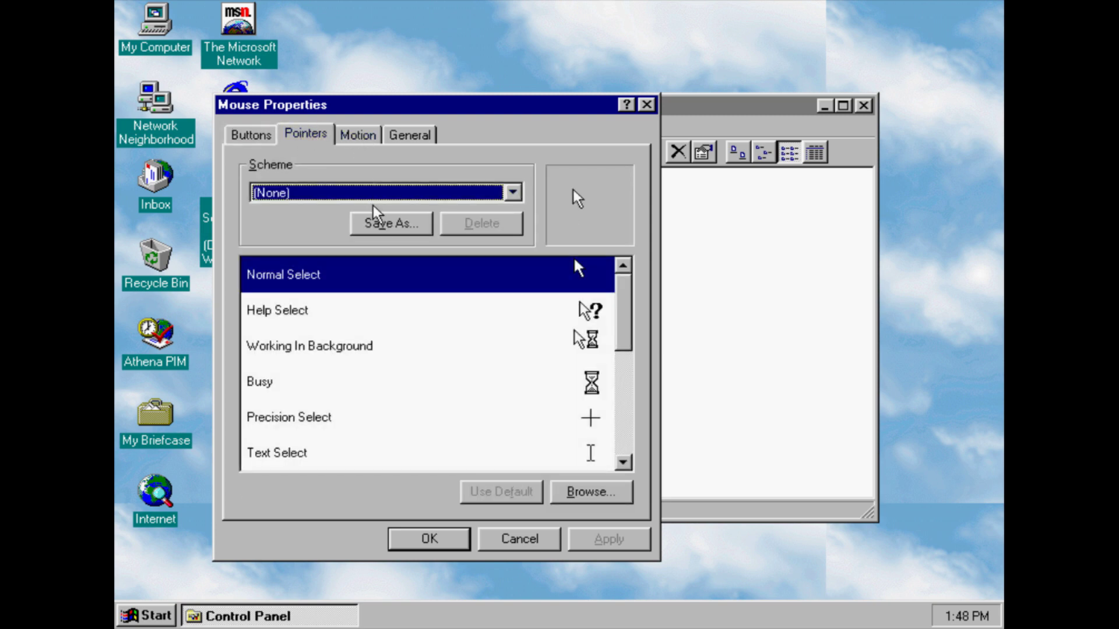
key("Down")
key("Down")
key("Up")
key("Down")
key("Down")
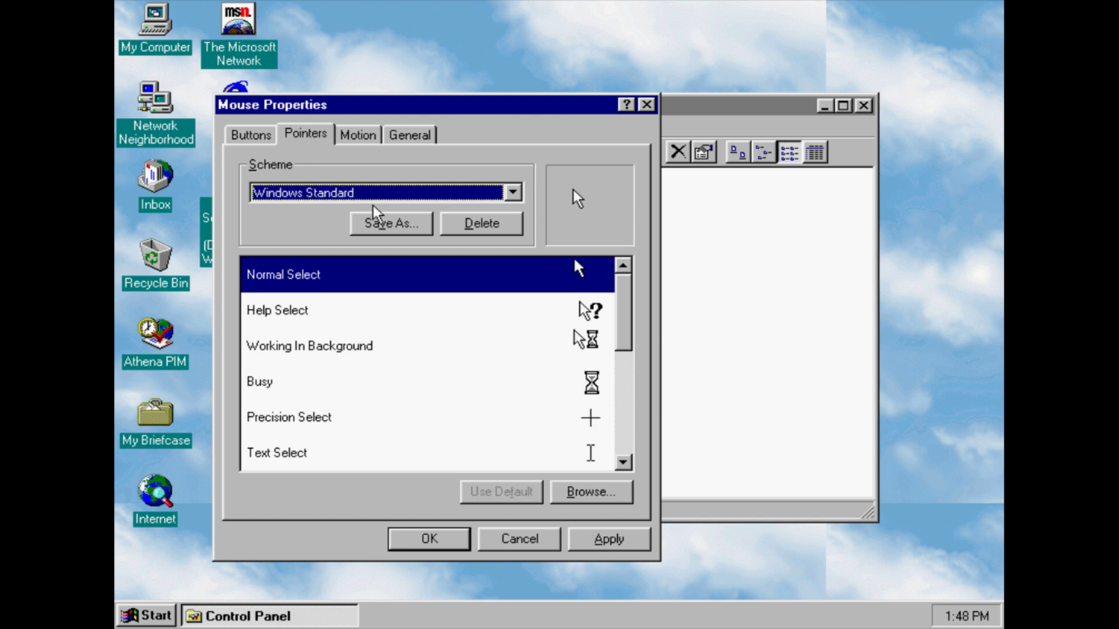
key("Down")
key("Down")
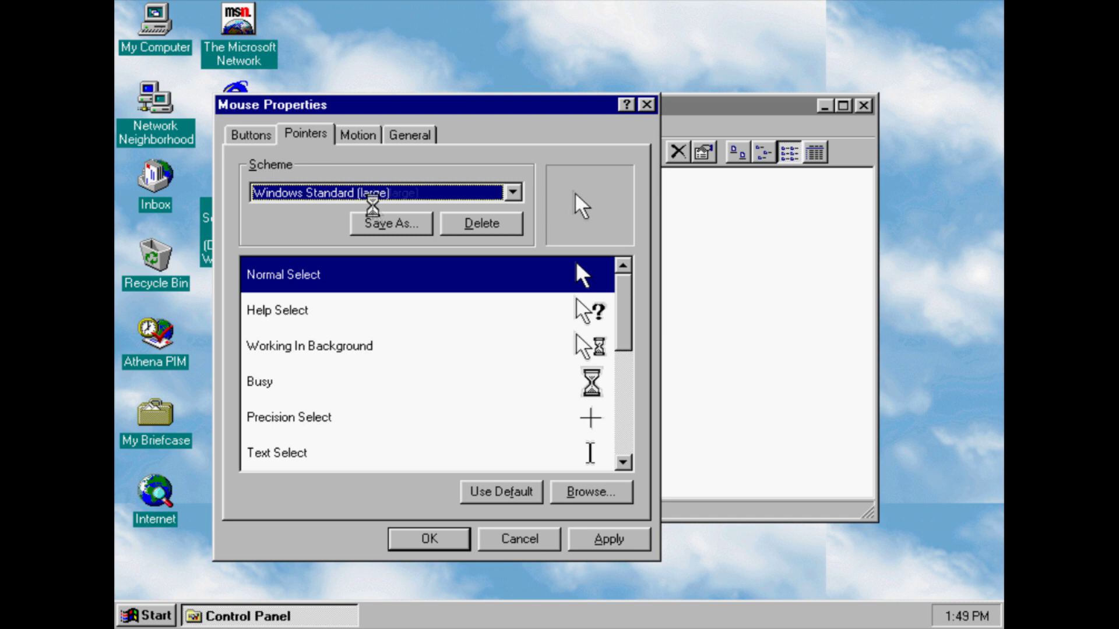
key("Up")
left_click(373, 186)
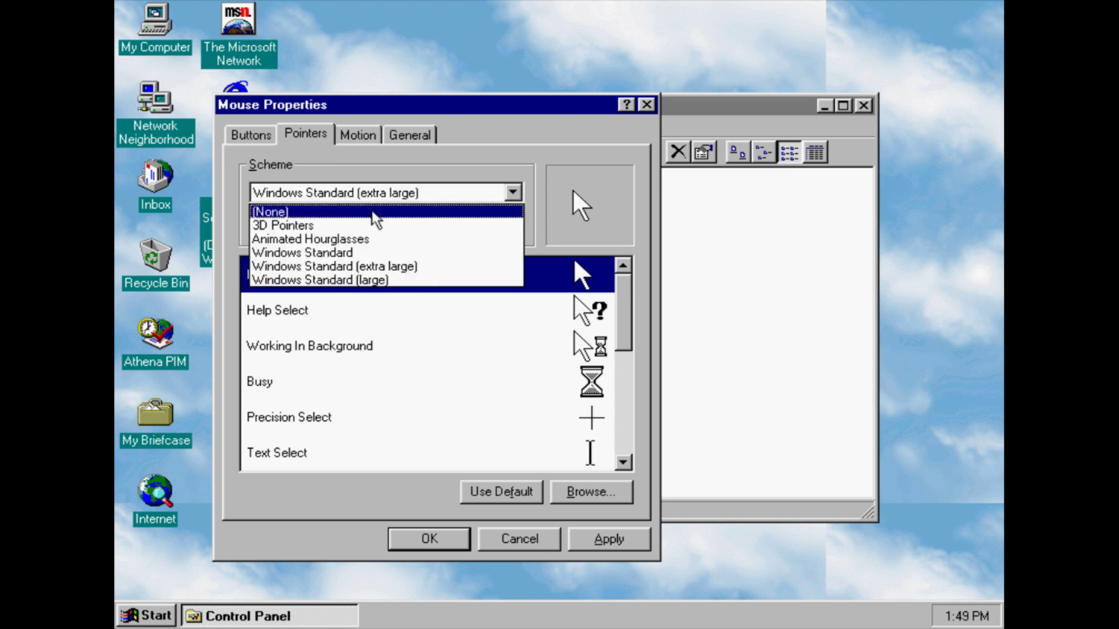
left_click(374, 212)
Try pointer speeds from slowest to fastest, turn on pointer trails and shorten the trail length
left_click(358, 136)
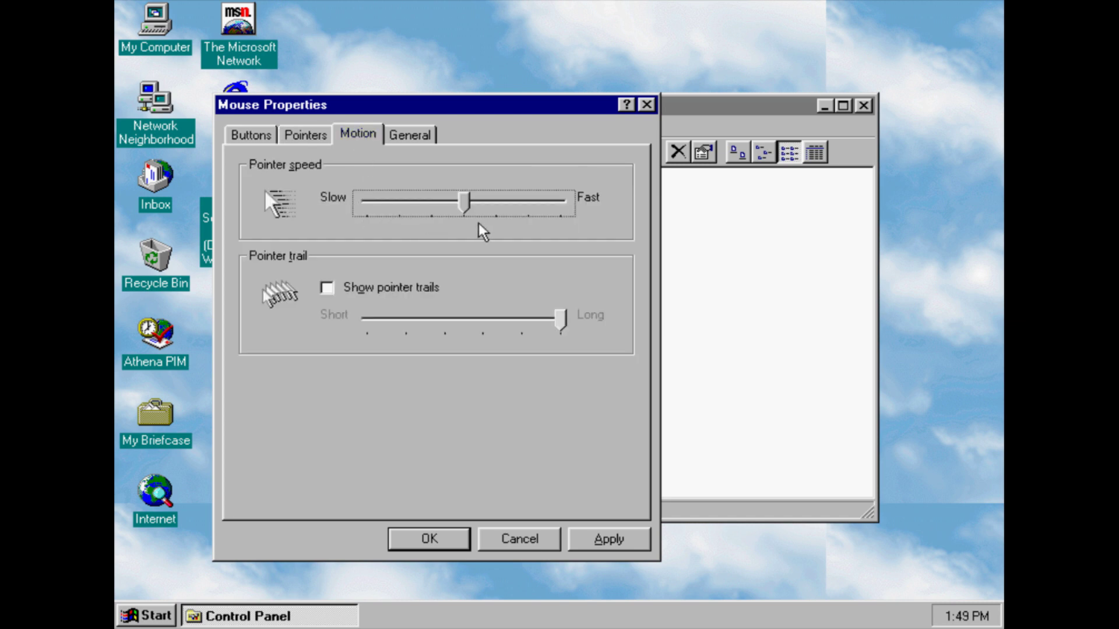
left_click_drag(463, 201, 320, 221)
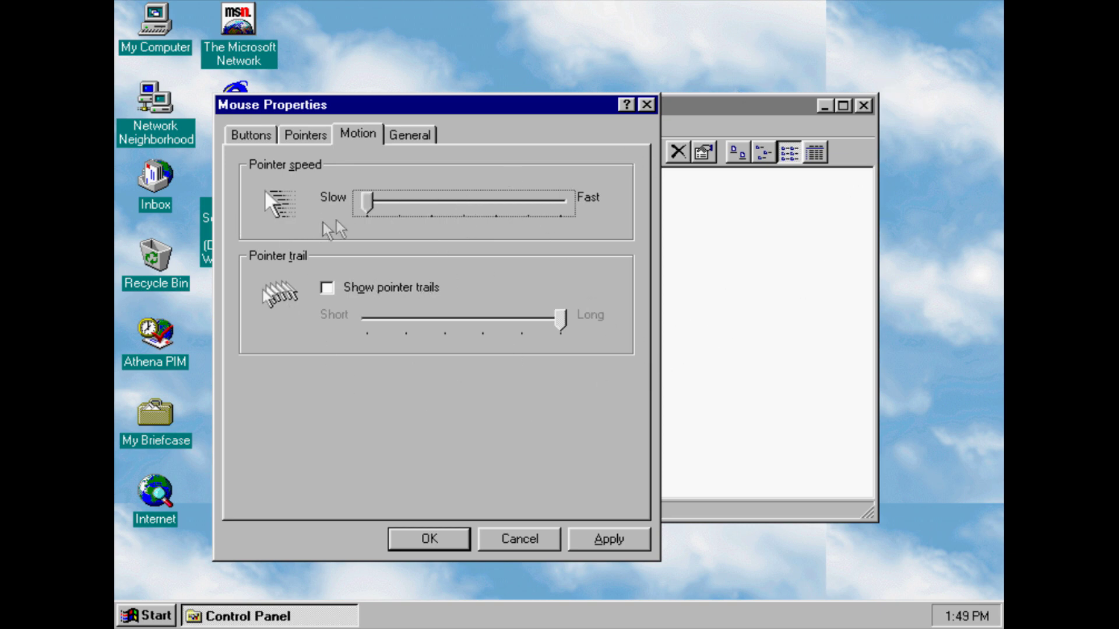
left_click_drag(367, 202, 431, 201)
left_click(498, 204)
left_click(498, 204)
left_click_drag(499, 204, 594, 205)
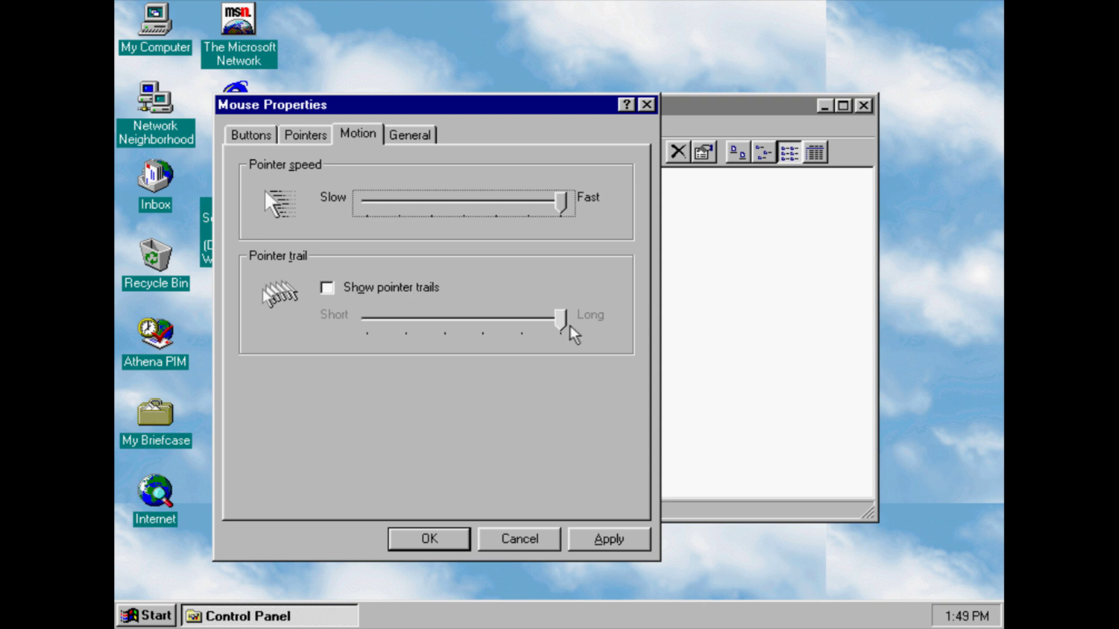
left_click(434, 301)
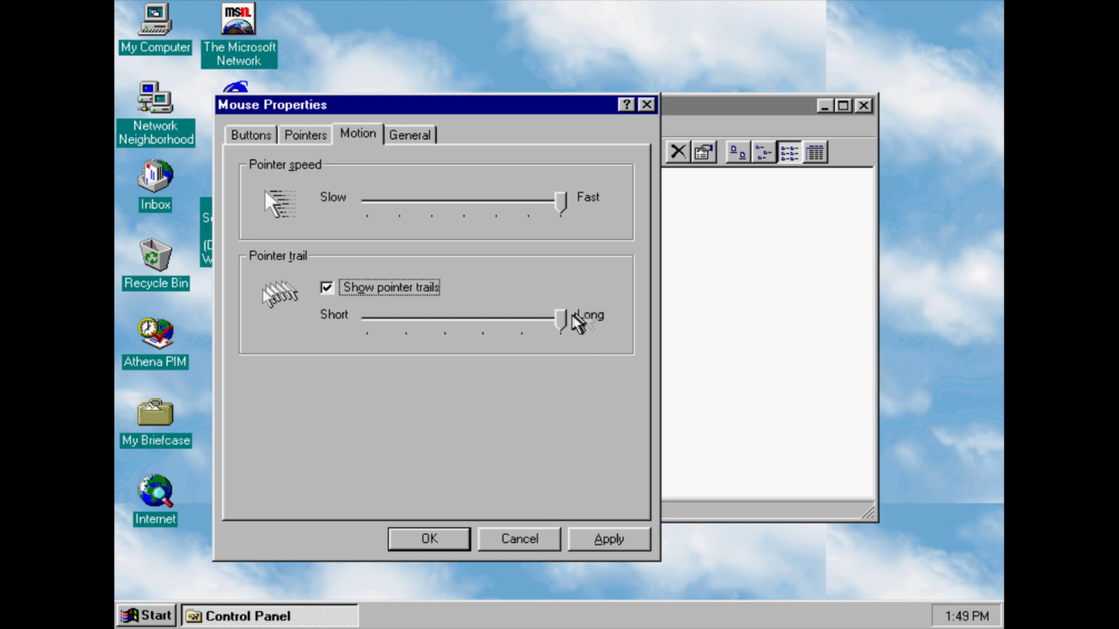
left_click_drag(561, 198, 463, 201)
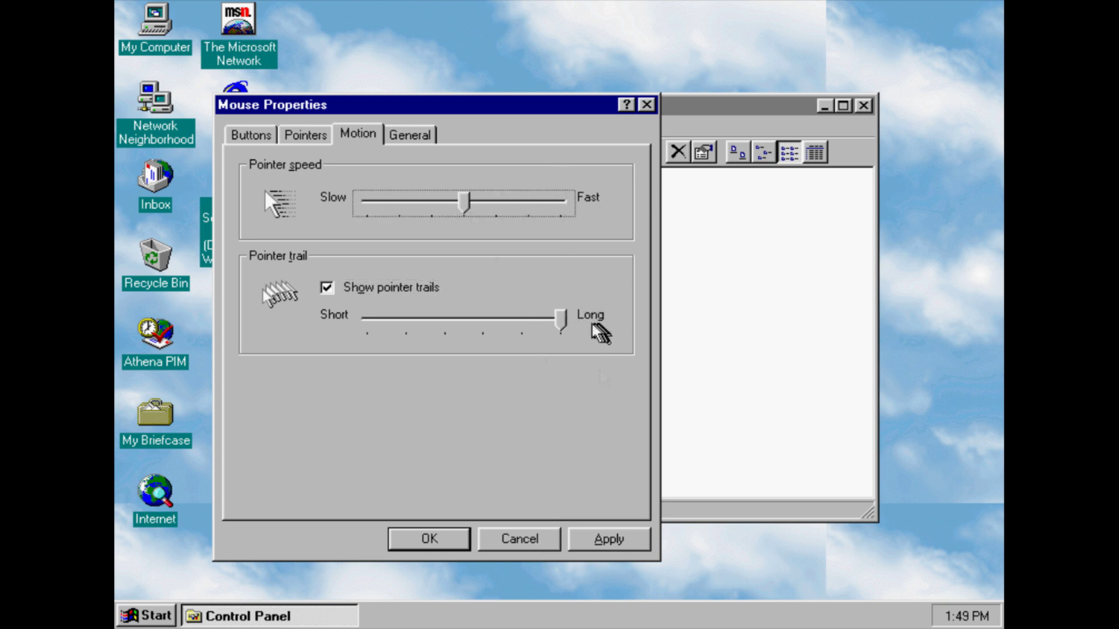
left_click_drag(561, 320, 385, 332)
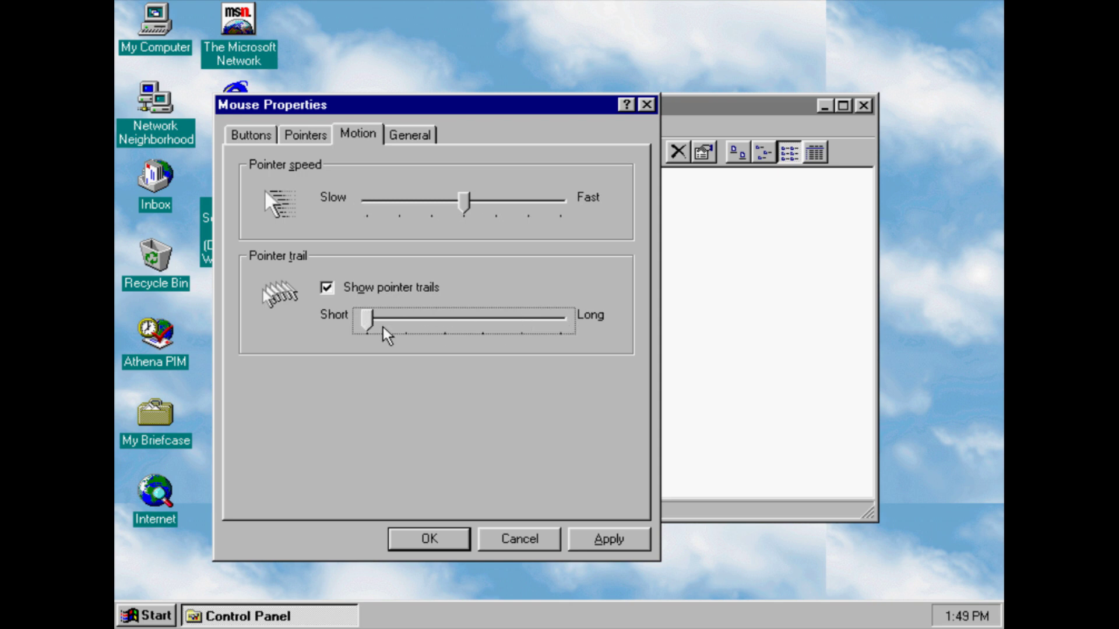
View the General mouse information and close Mouse Properties without saving changes
left_click(409, 134)
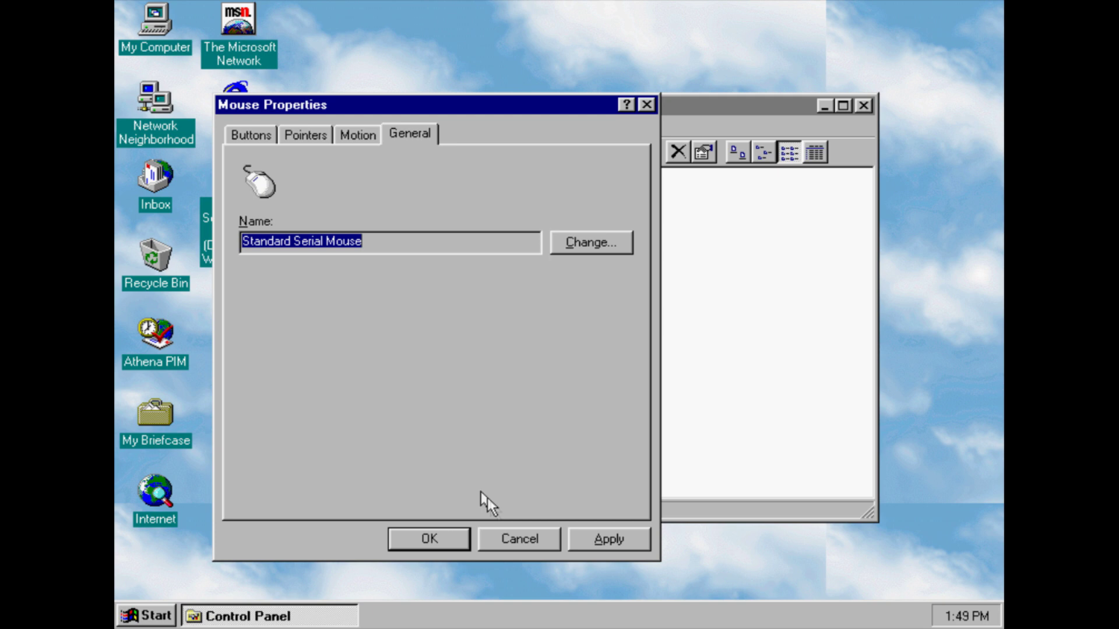
left_click(505, 539)
key("Down")
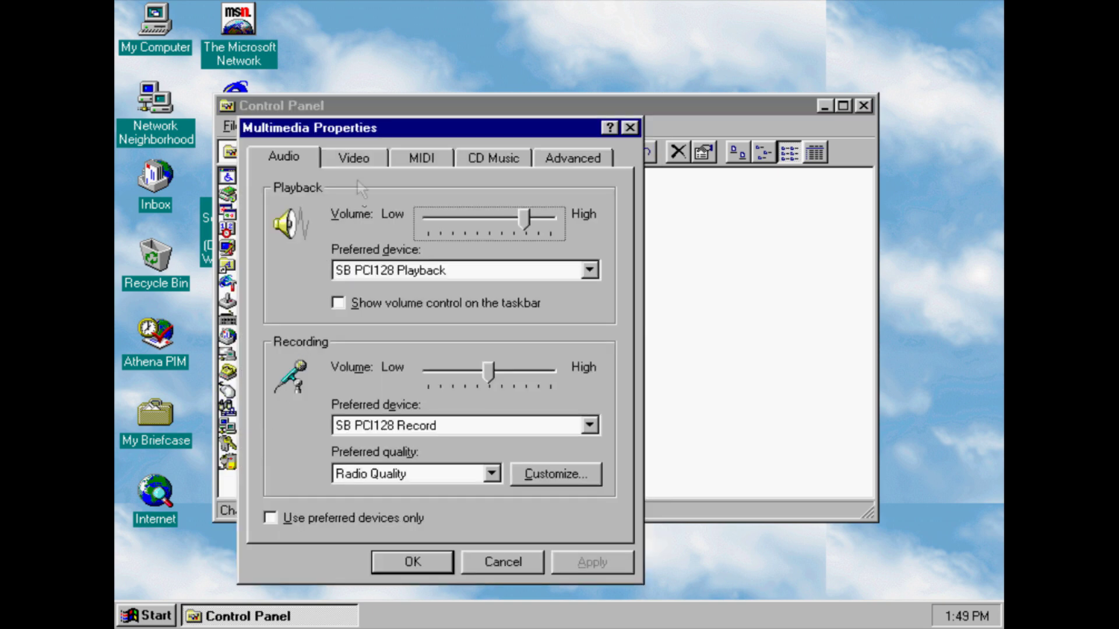
Check the Audio recording quality options, keeping Radio Quality
left_click(383, 156)
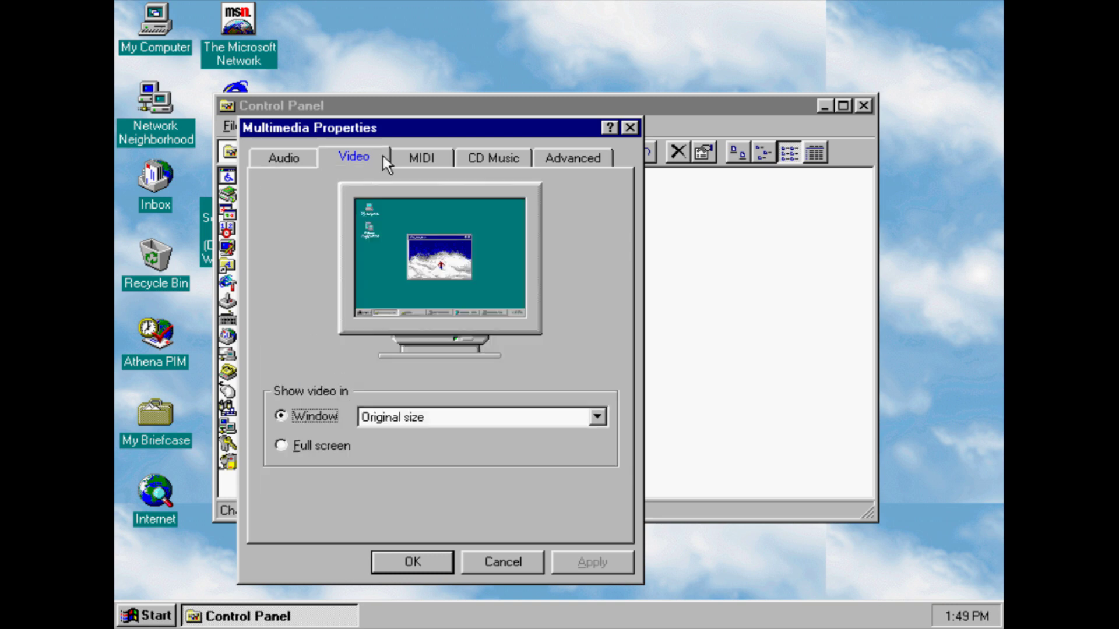
left_click(306, 165)
left_click(410, 477)
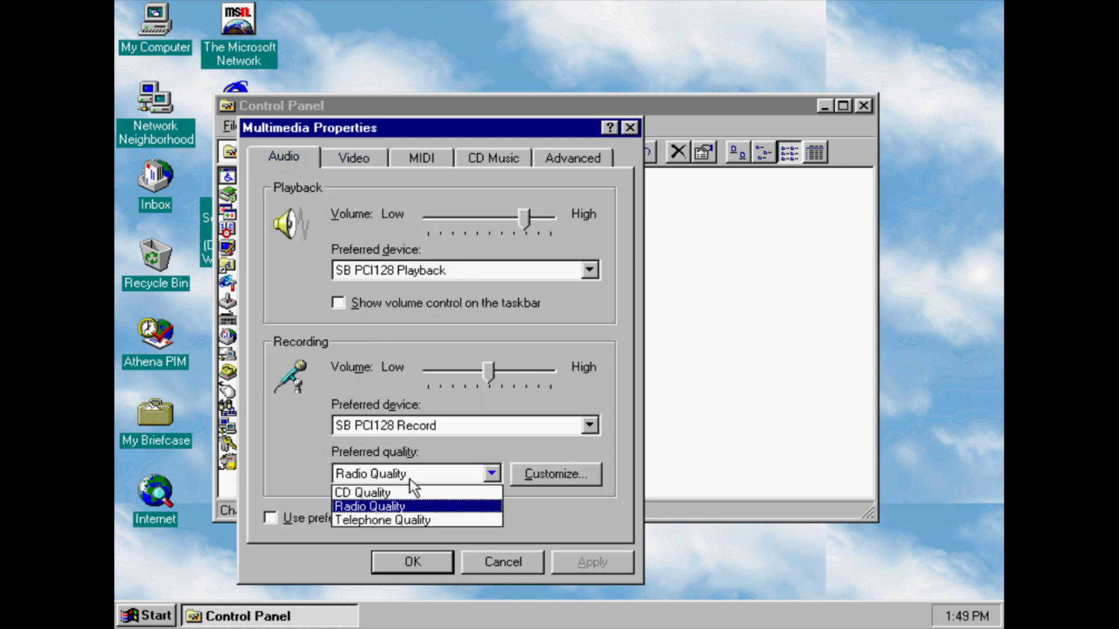
left_click(407, 479)
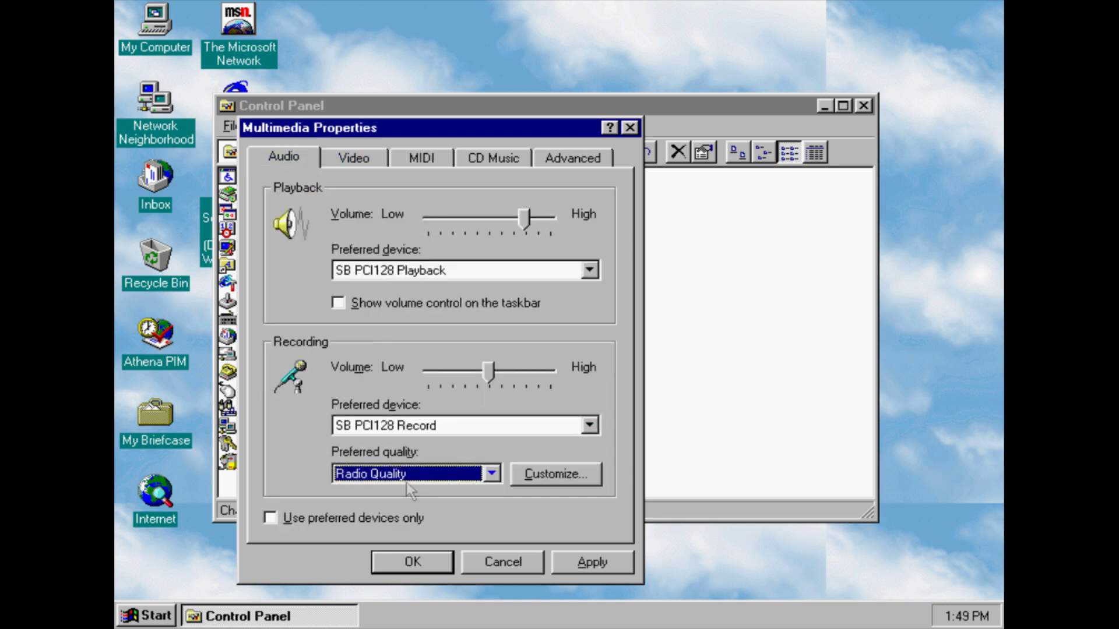
Preview video window sizes and full-screen playback, leaving Original size windowed video
left_click(350, 165)
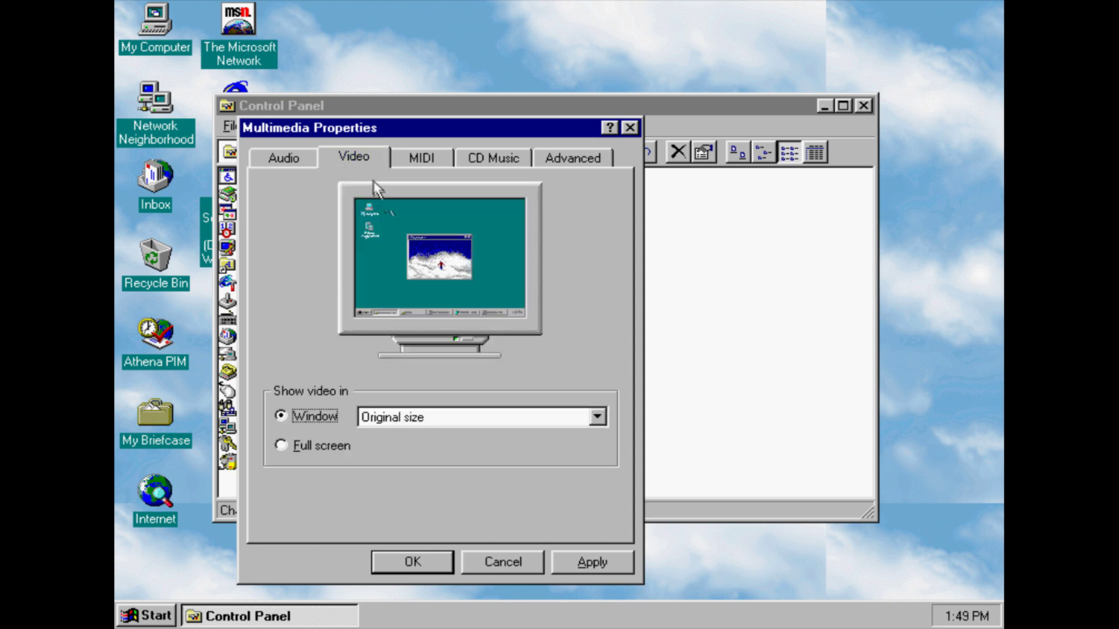
left_click(463, 417)
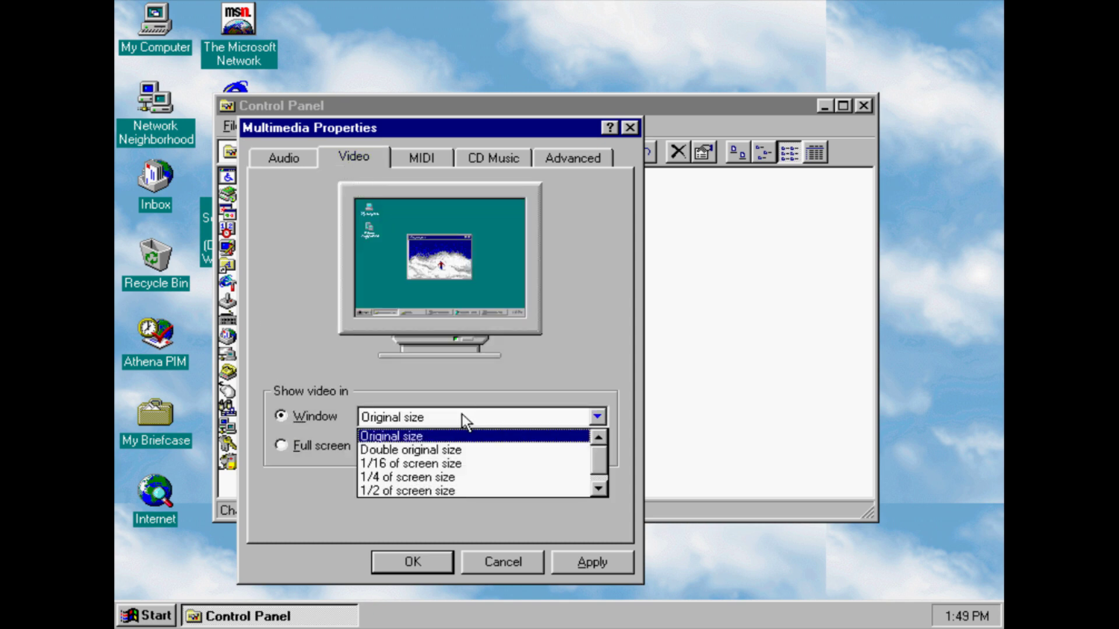
key("Down")
key("Down")
key("Down")
key("Down")
key("Down")
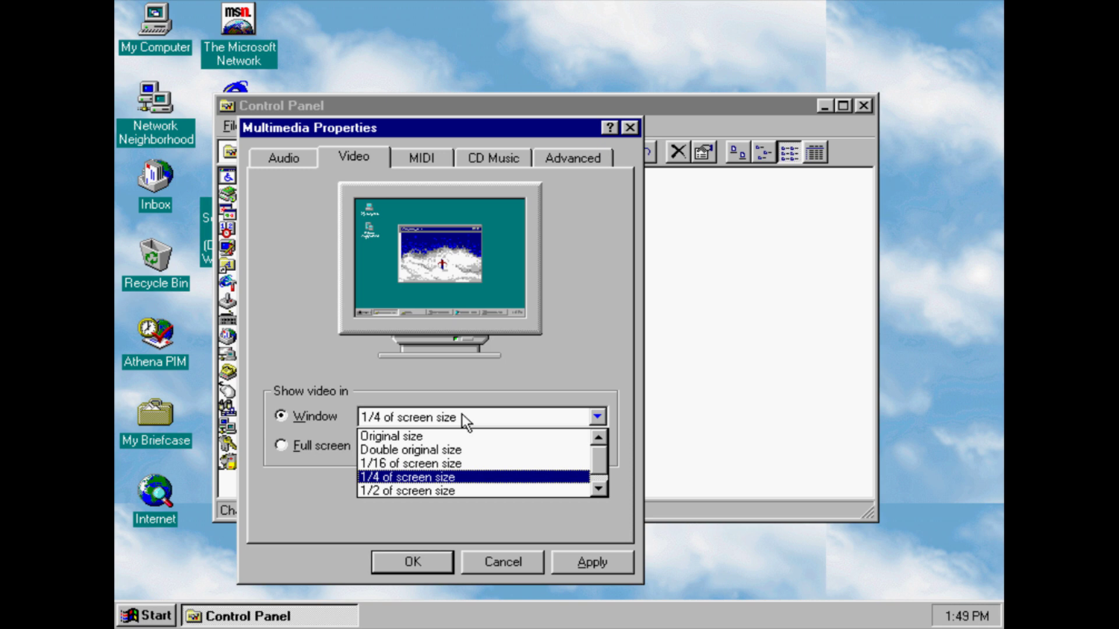
key("Up")
key("Up")
key("Up")
key("Up")
key("Up")
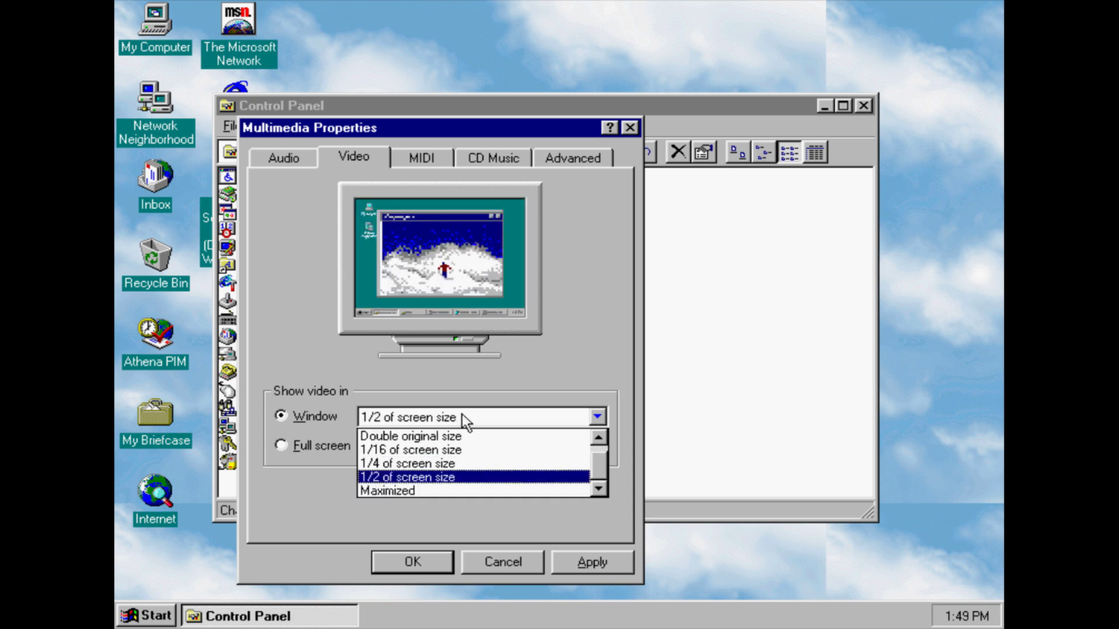
left_click(330, 450)
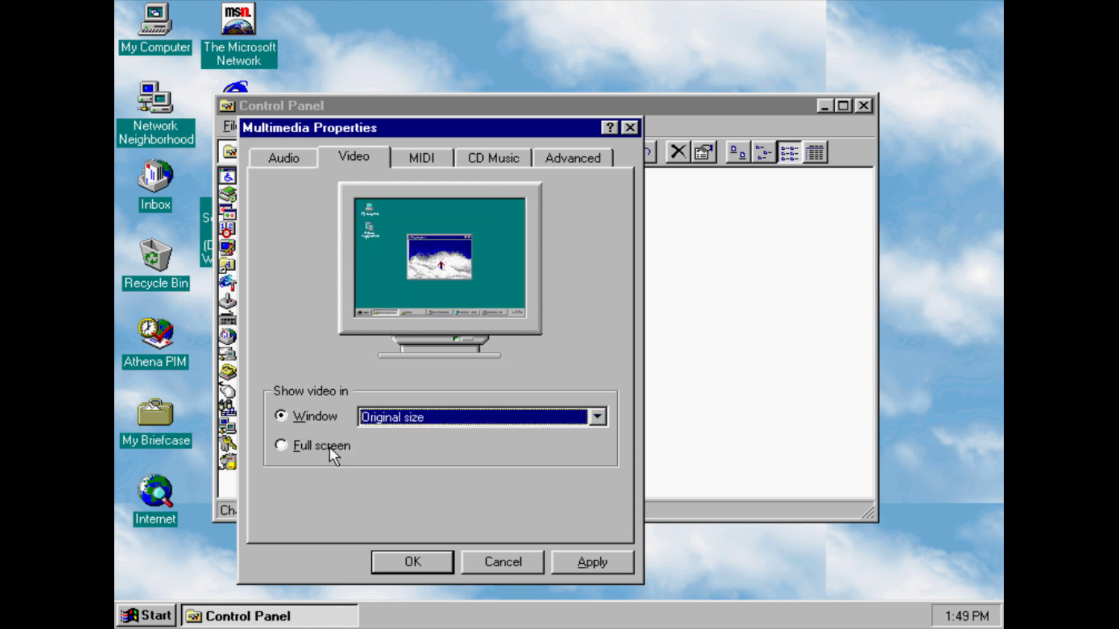
left_click(330, 449)
left_click(324, 418)
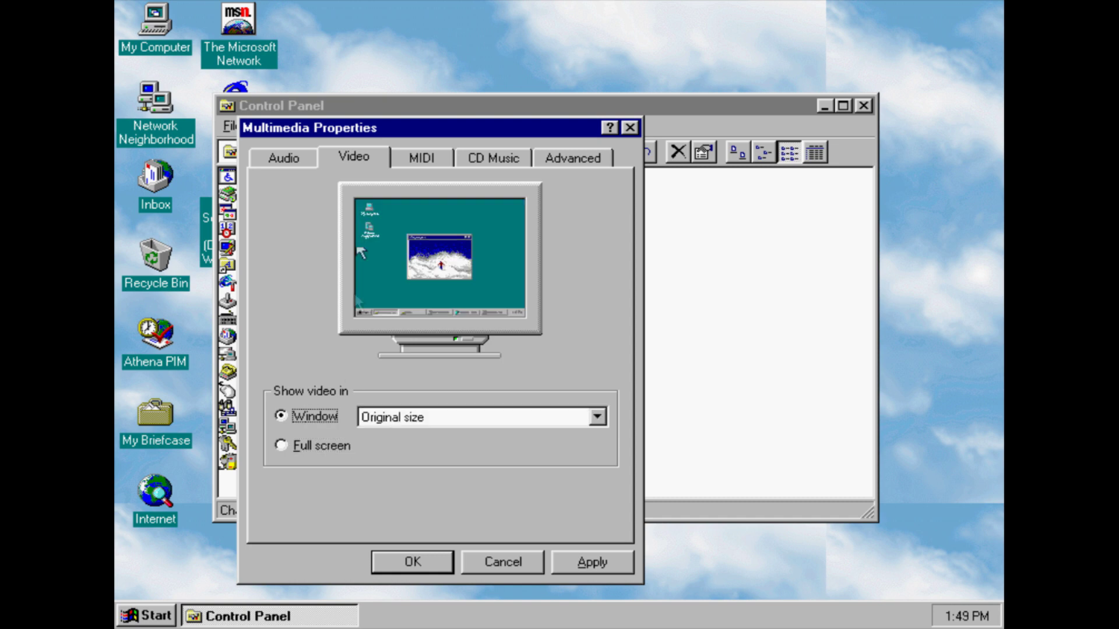
Browse the MIDI and CD Music pages, then show the Advanced device driver list
left_click(422, 158)
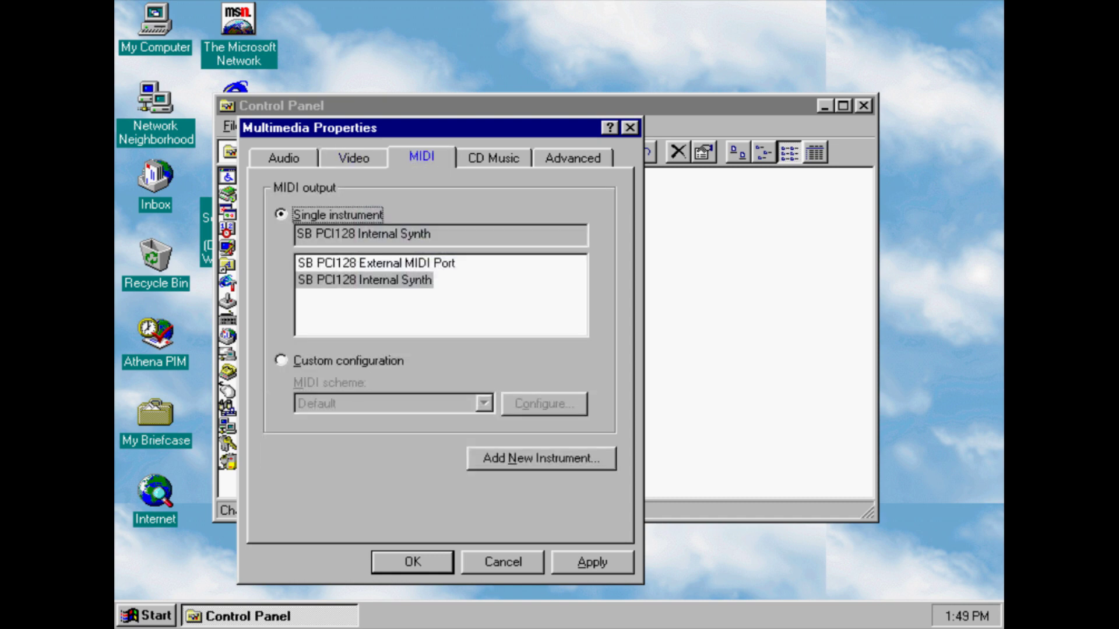
left_click(494, 158)
left_click(565, 159)
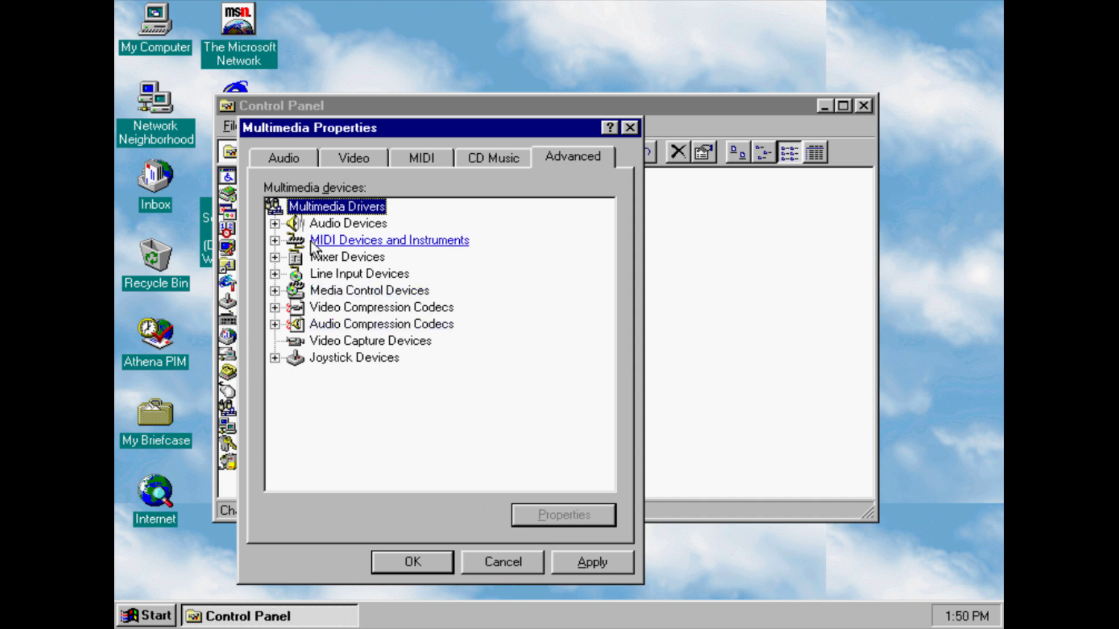
Expand and collapse the Audio, MIDI, Mixer, Line Input and Media Control device branches
left_click(274, 224)
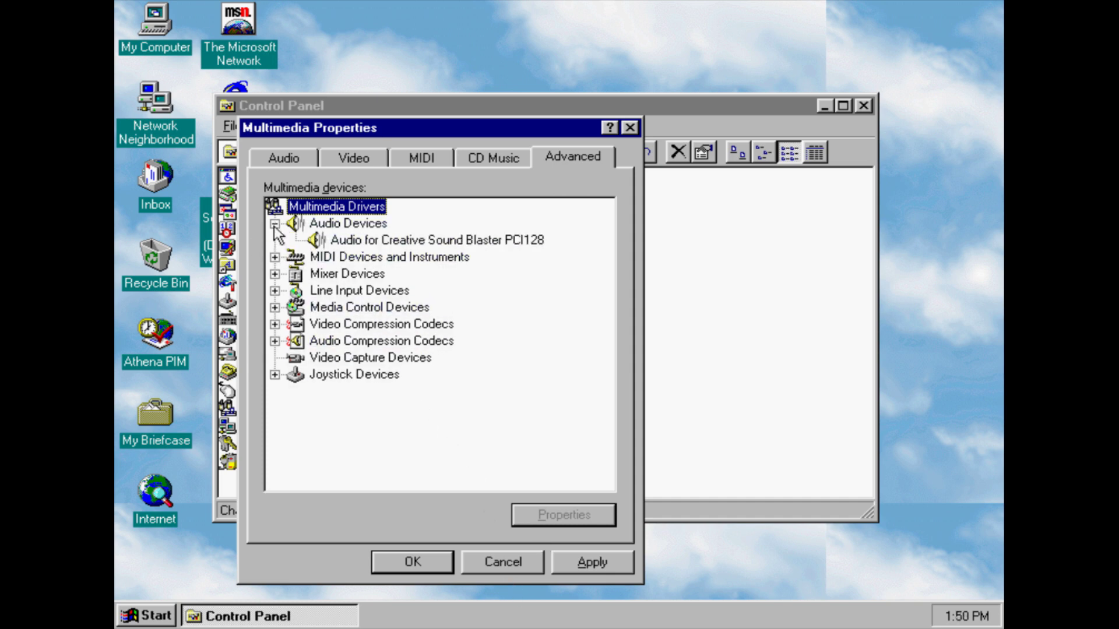
left_click(274, 224)
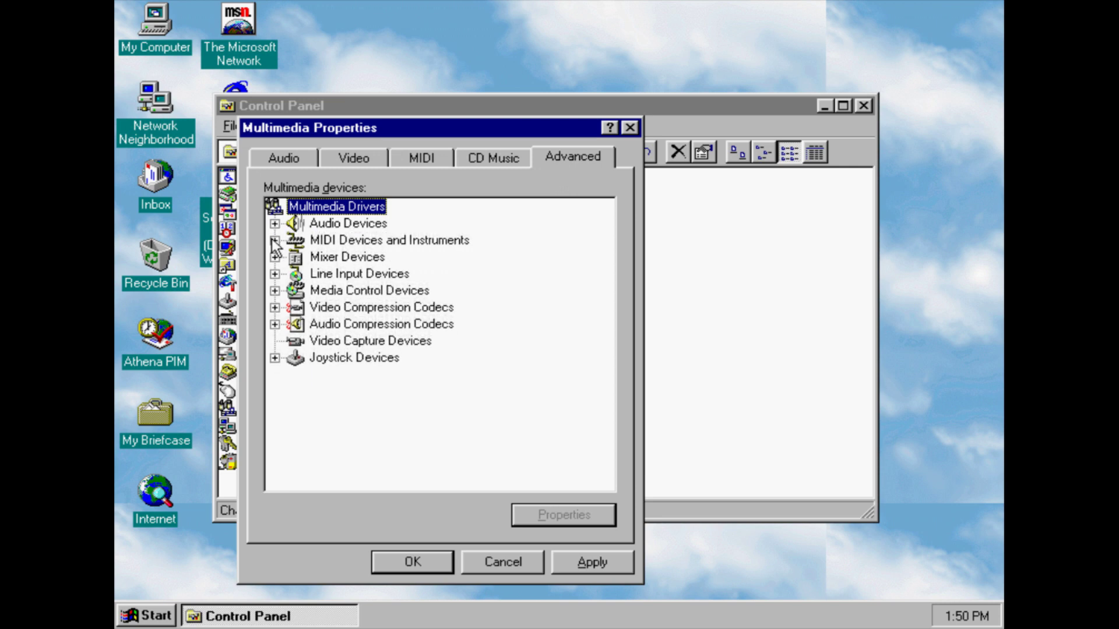
left_click(275, 240)
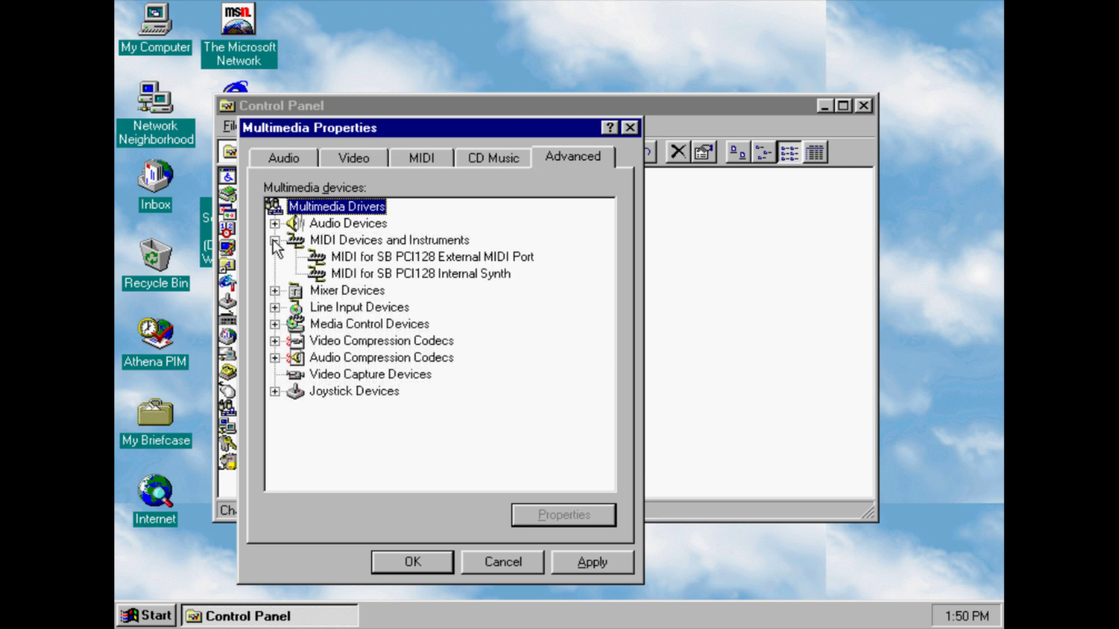
left_click(274, 241)
left_click(275, 257)
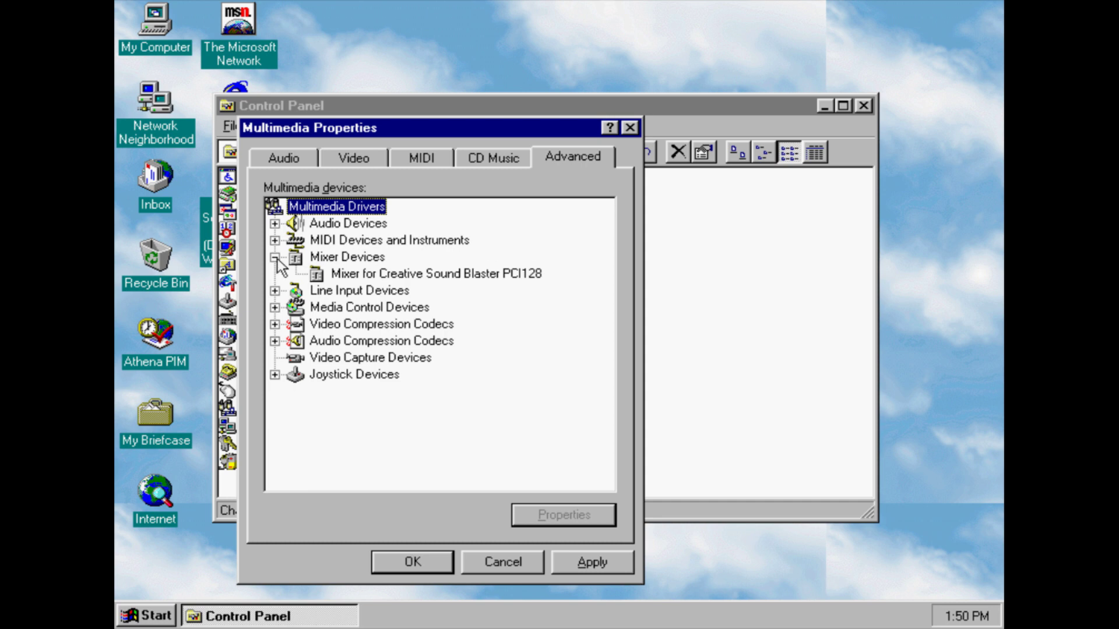
left_click(275, 257)
left_click(274, 274)
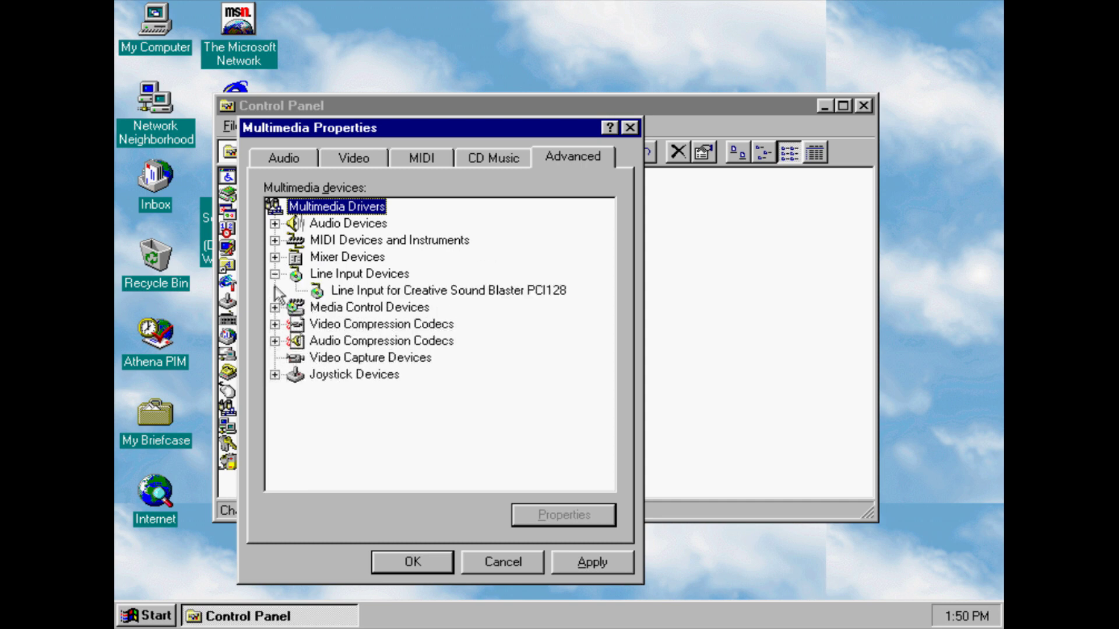
left_click(274, 274)
left_click(275, 290)
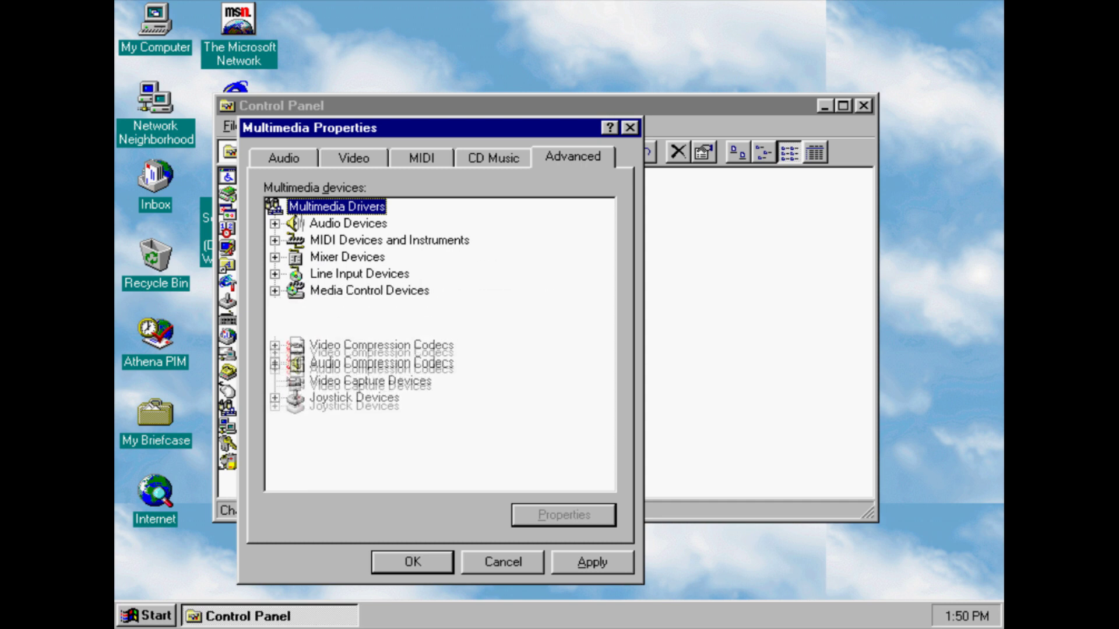
left_click(275, 290)
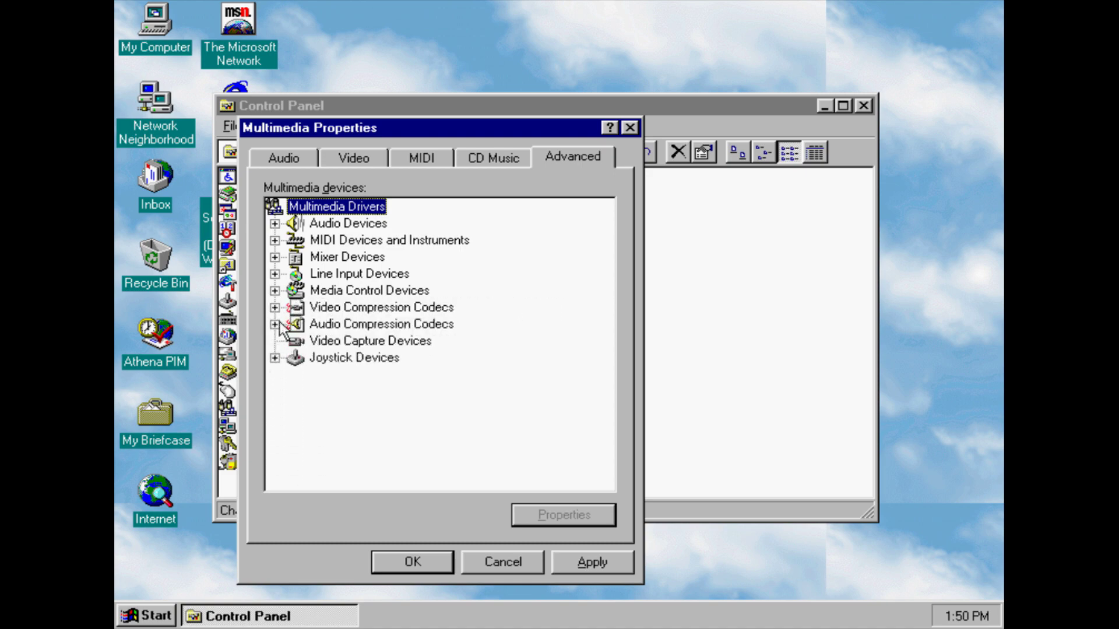
Inspect the video and audio compression codecs and joystick devices, then close Multimedia Properties
left_click(274, 307)
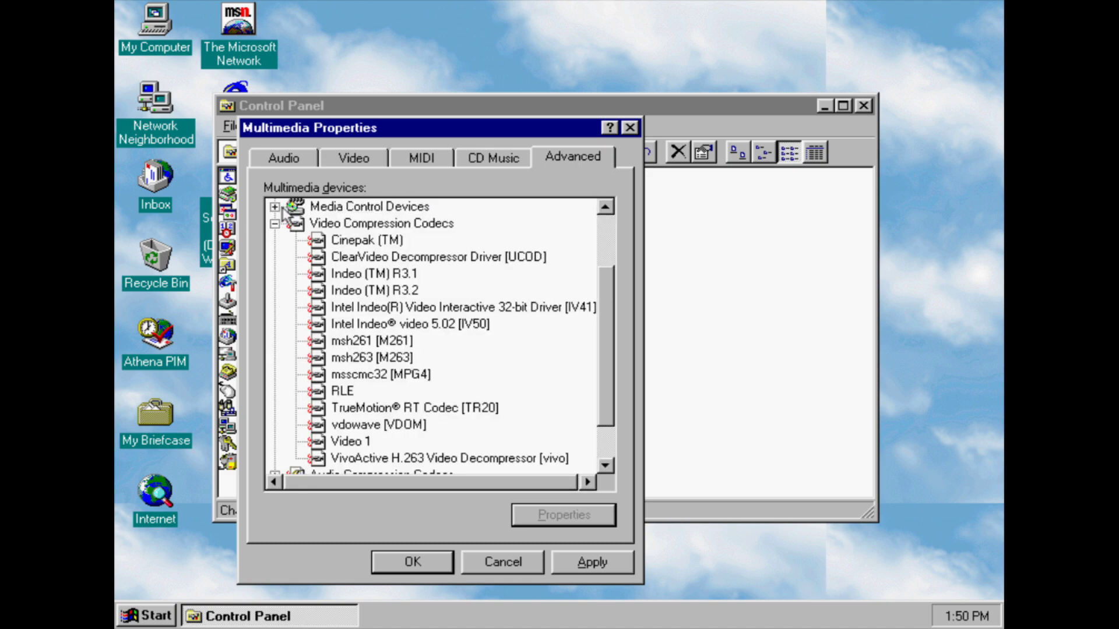
left_click(275, 224)
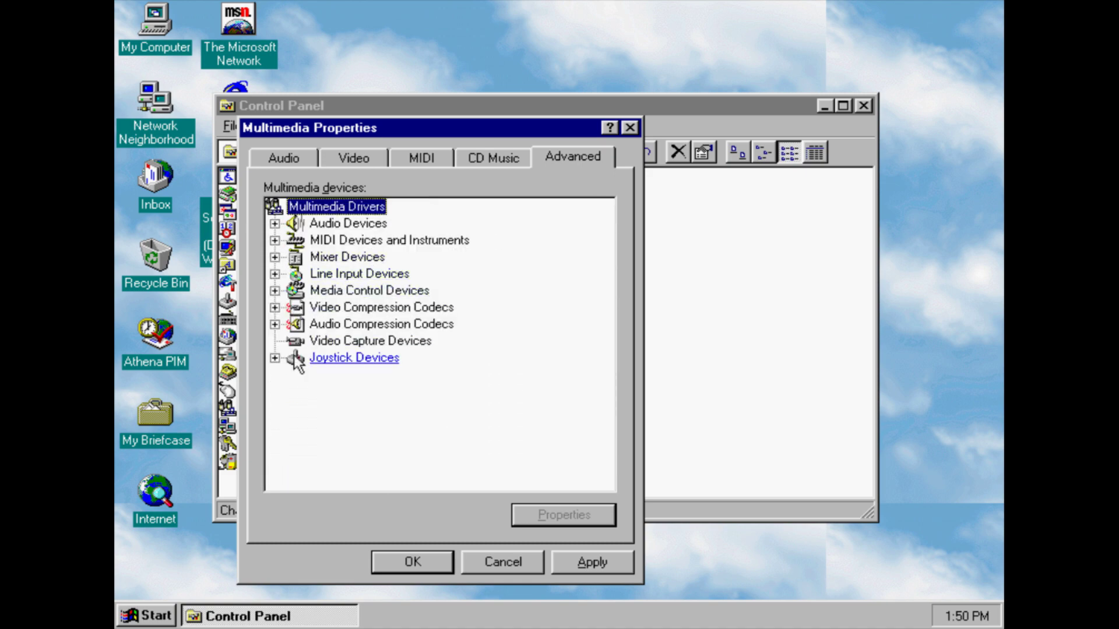
left_click(274, 326)
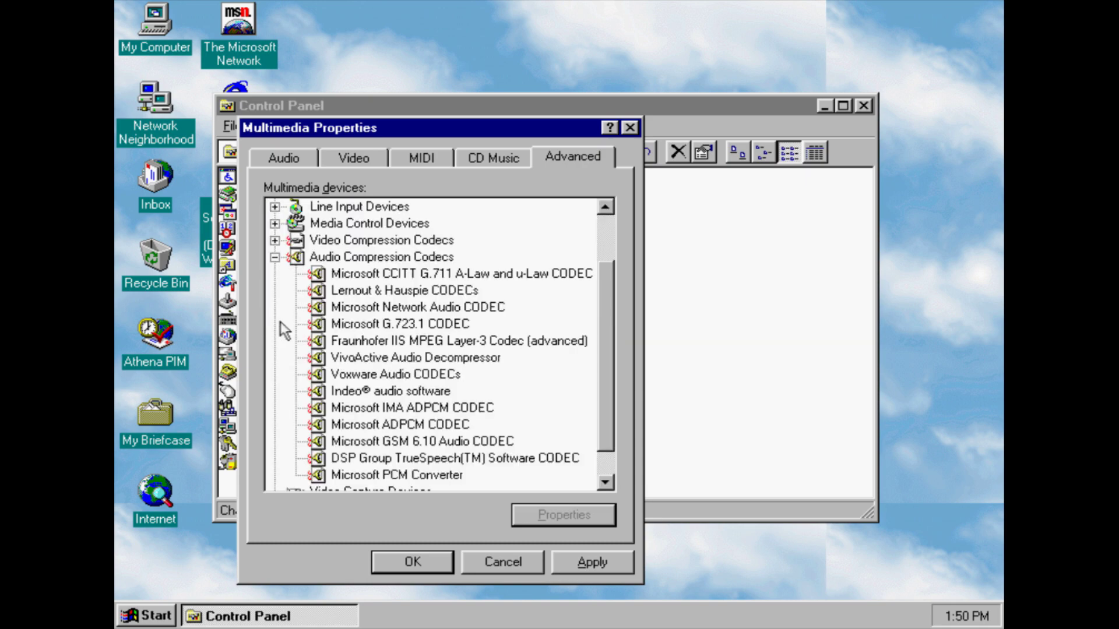
left_click(275, 258)
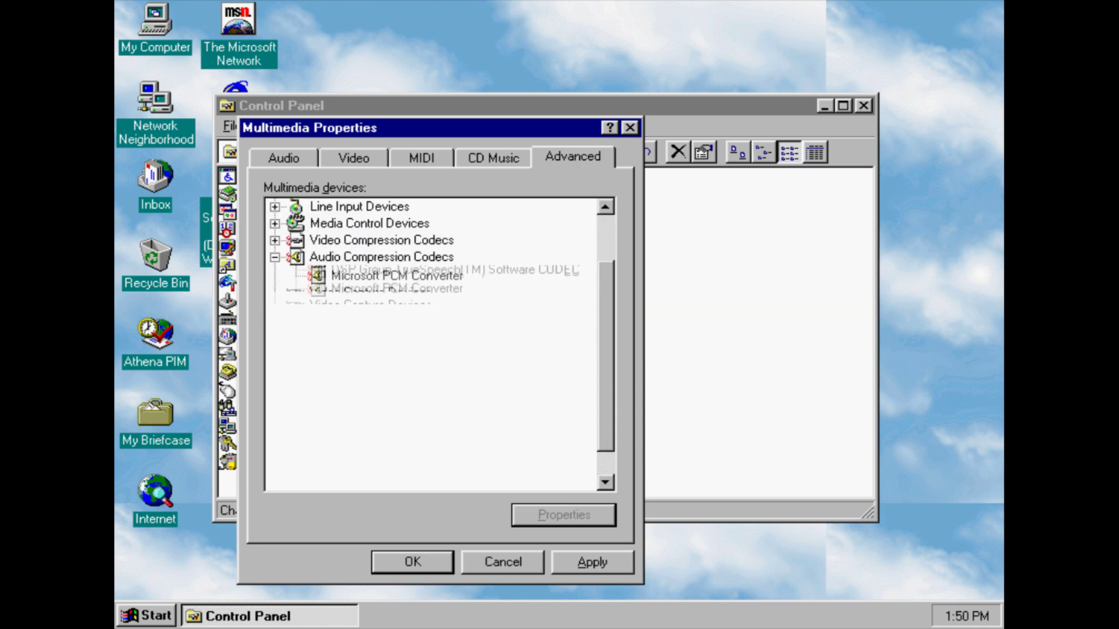
left_click(274, 358)
left_click(275, 358)
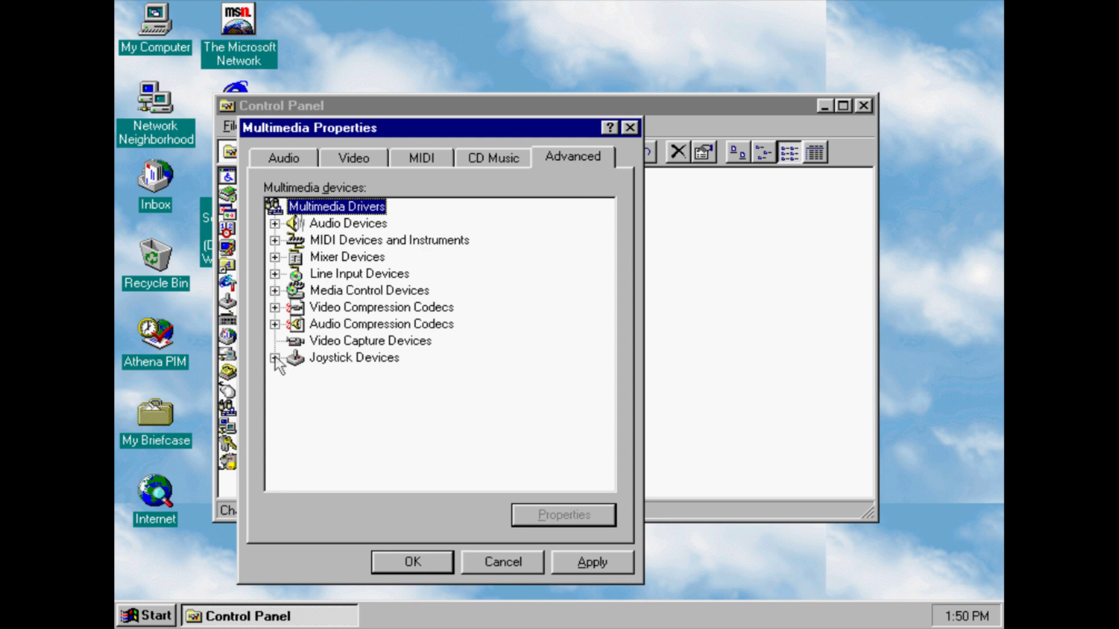
key("Escape")
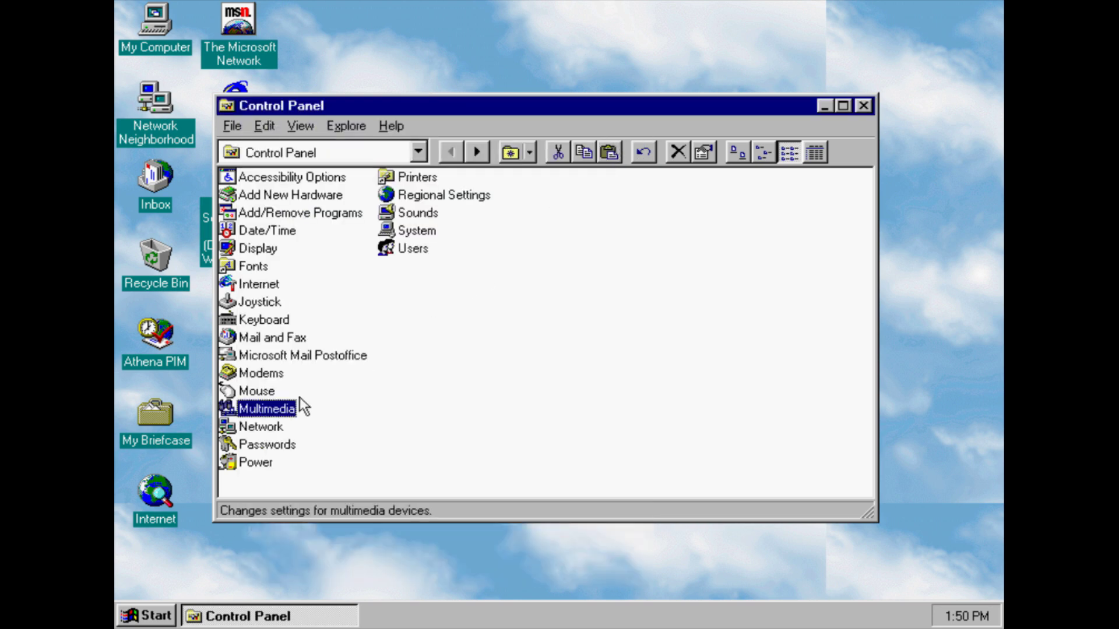
Review the Network Identification and Access Control pages, then cancel the Network settings
double_click(259, 427)
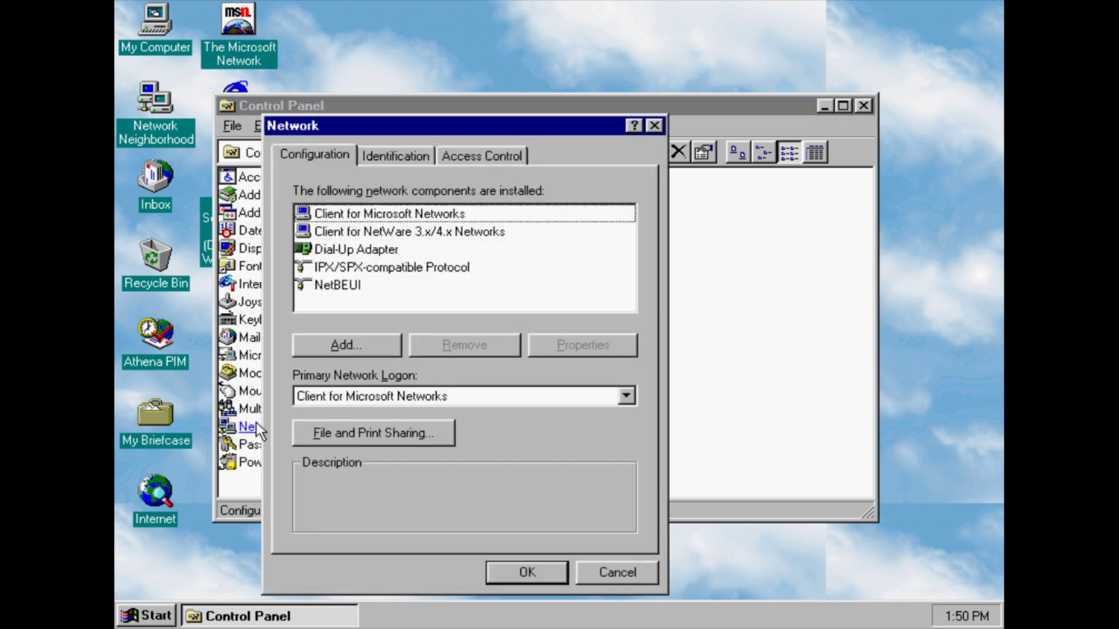
left_click(387, 157)
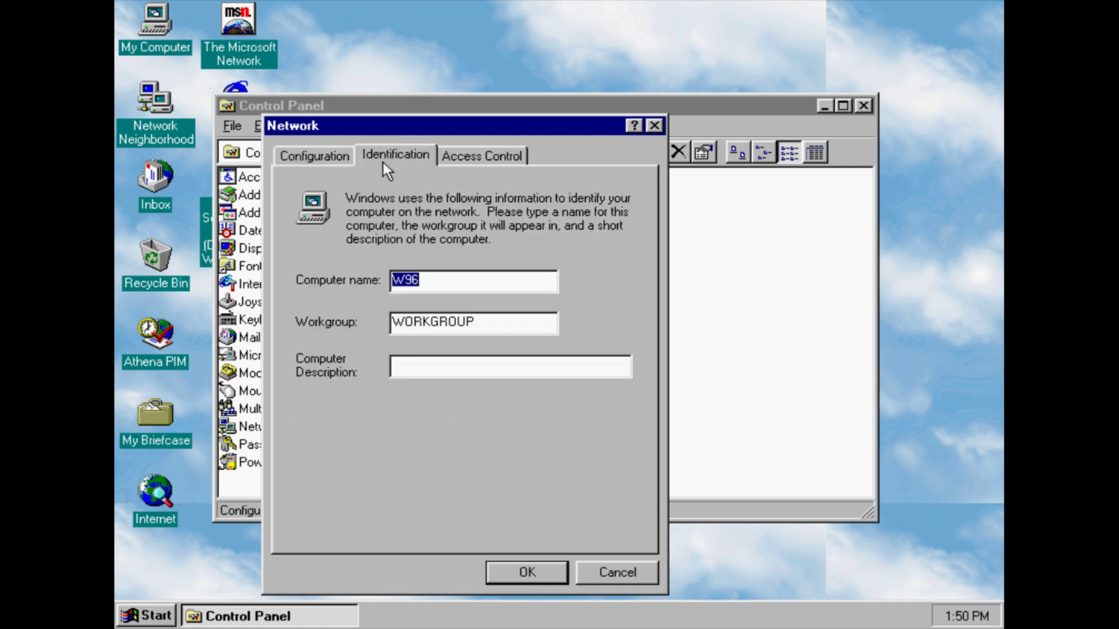
left_click(474, 156)
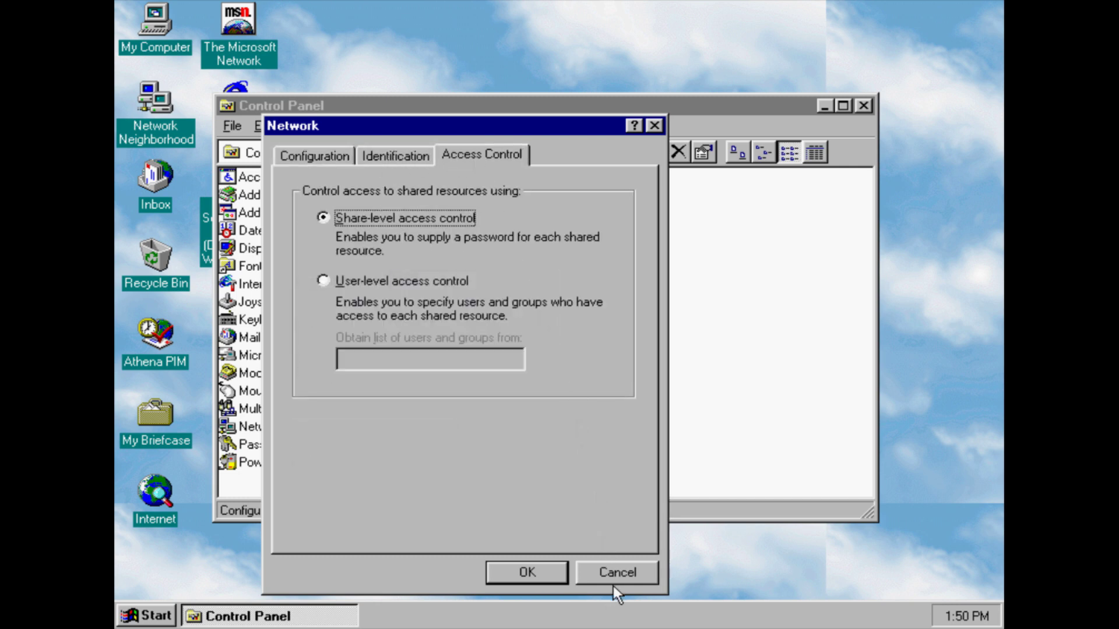
left_click(613, 583)
Look at the Passwords User Profiles options and cancel without changes
left_click(257, 446)
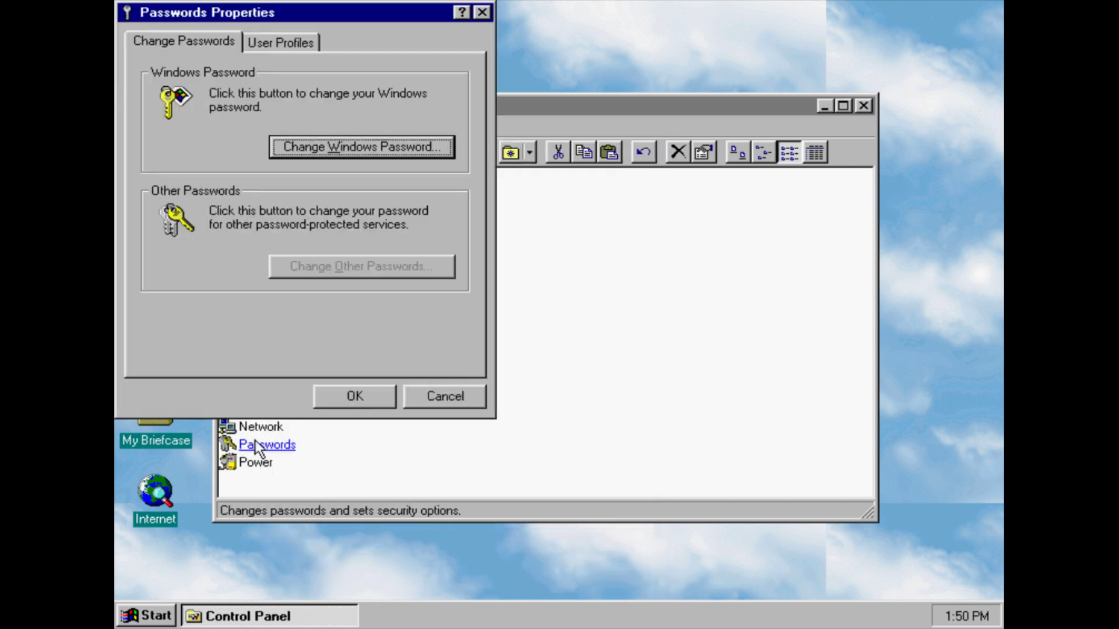
left_click(264, 41)
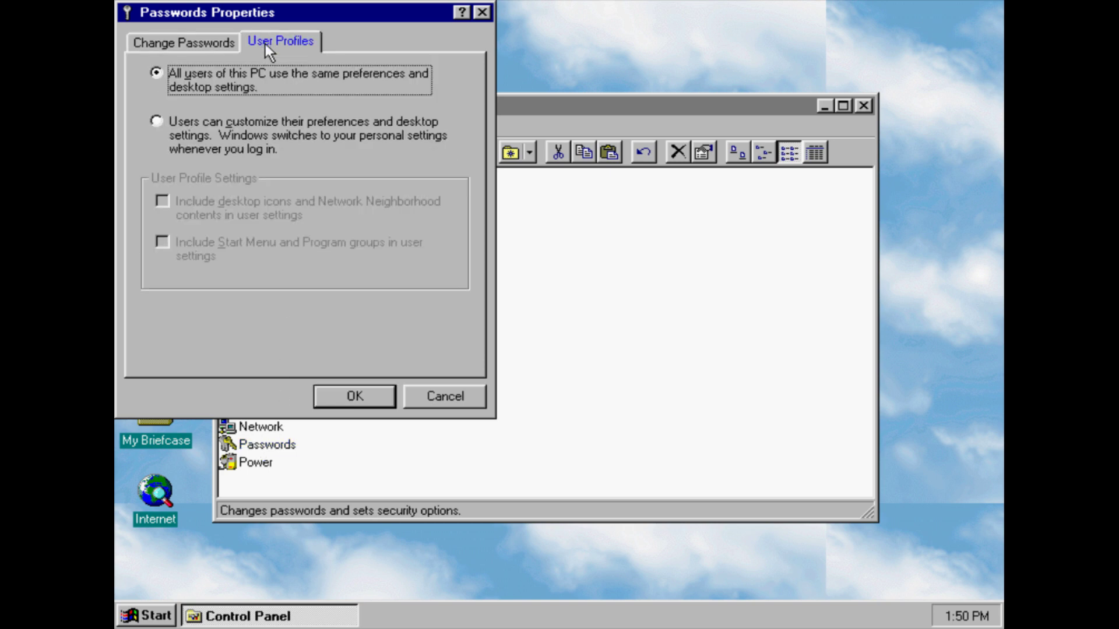
left_click(442, 407)
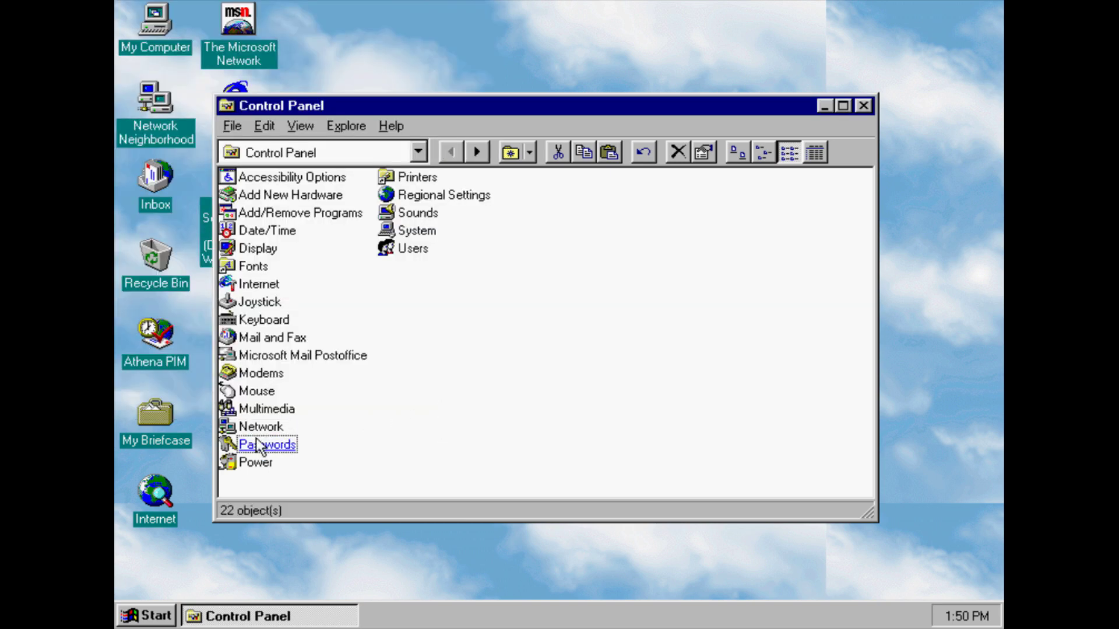
left_click(256, 462)
key("Return")
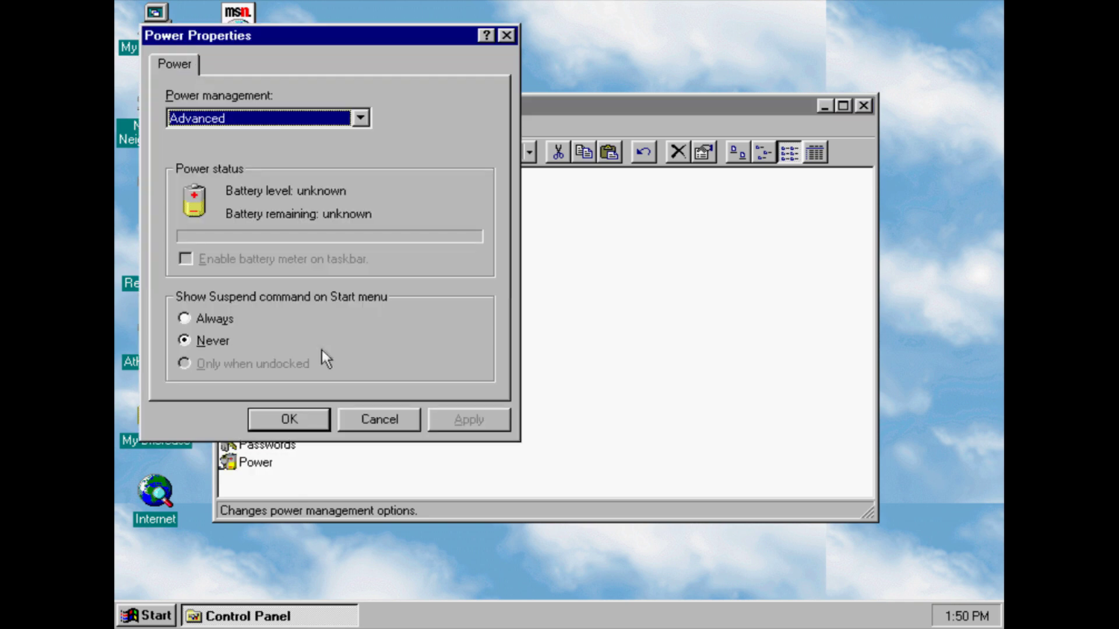
left_click(324, 119)
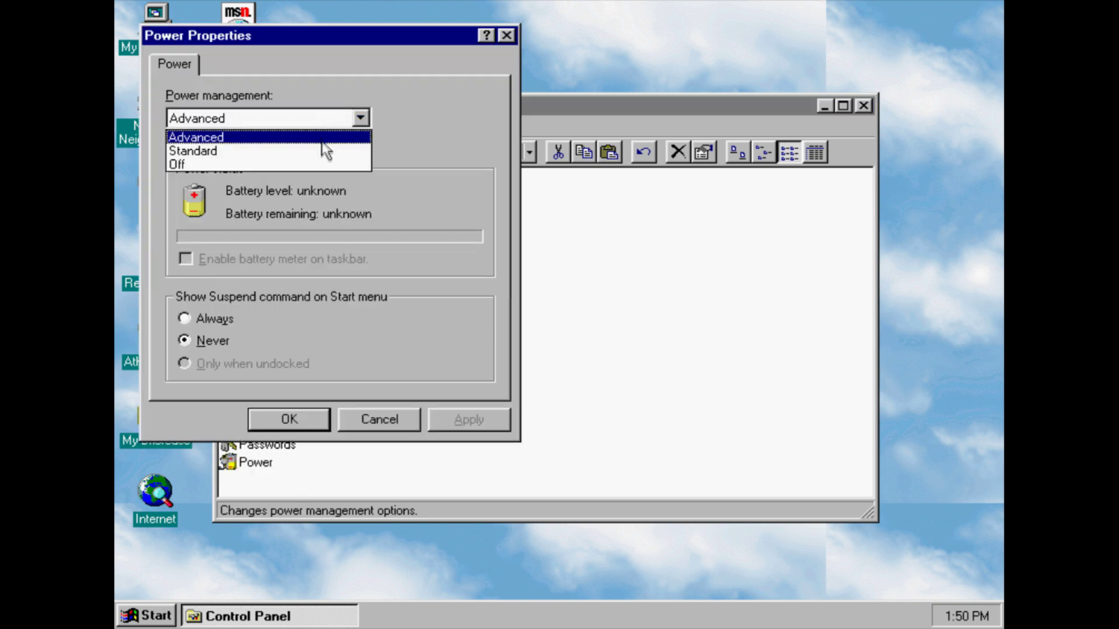
left_click(315, 137)
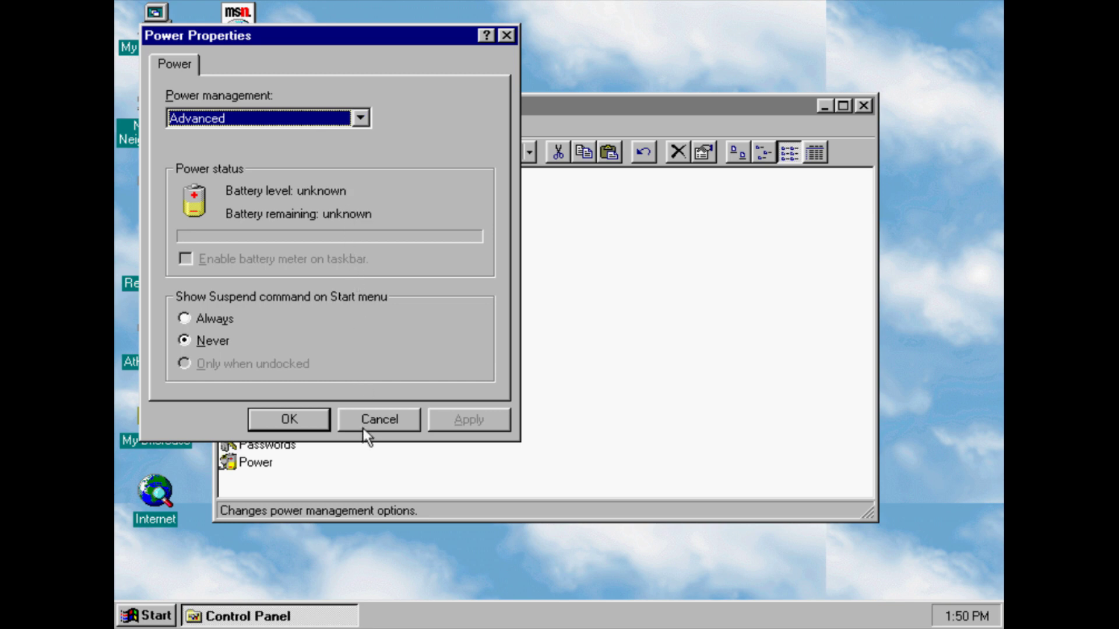
left_click(363, 429)
mouse_move(406, 185)
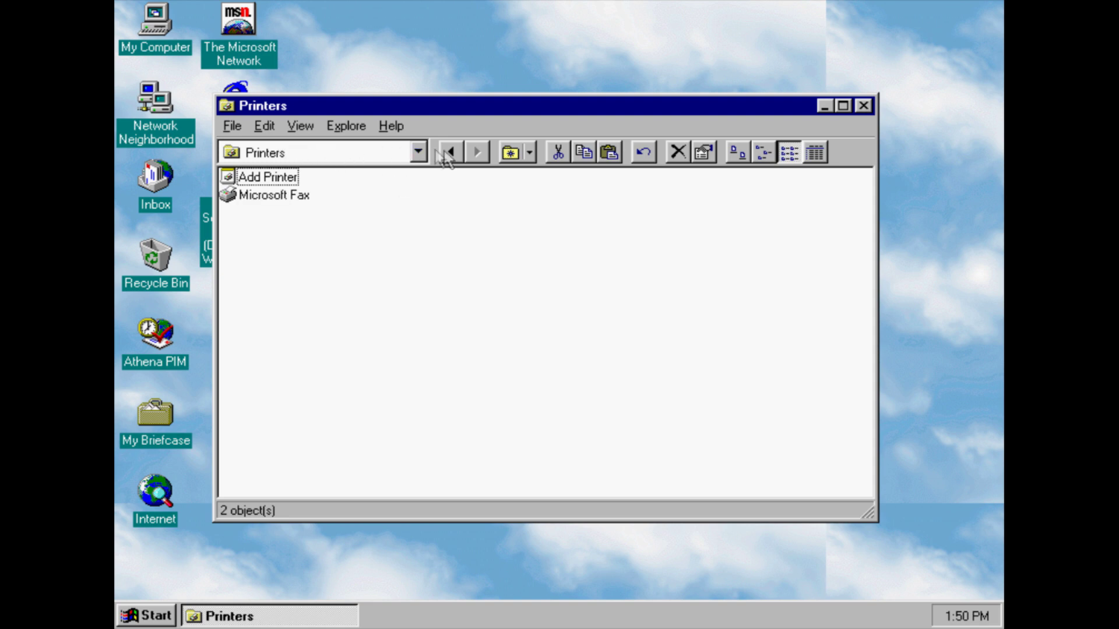
left_click(451, 152)
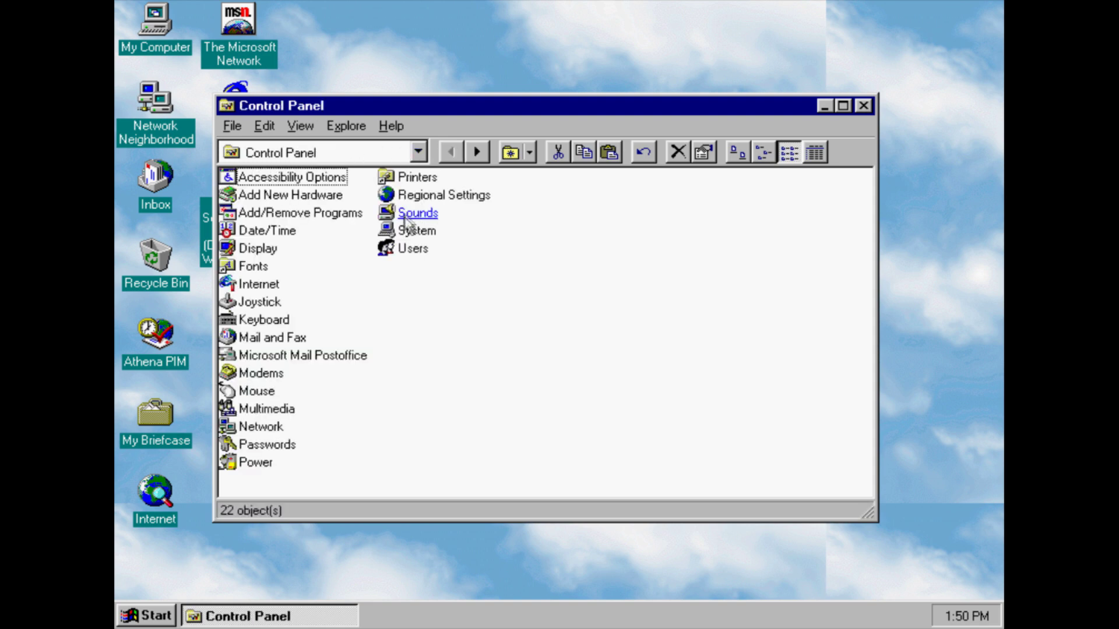
left_click(414, 214)
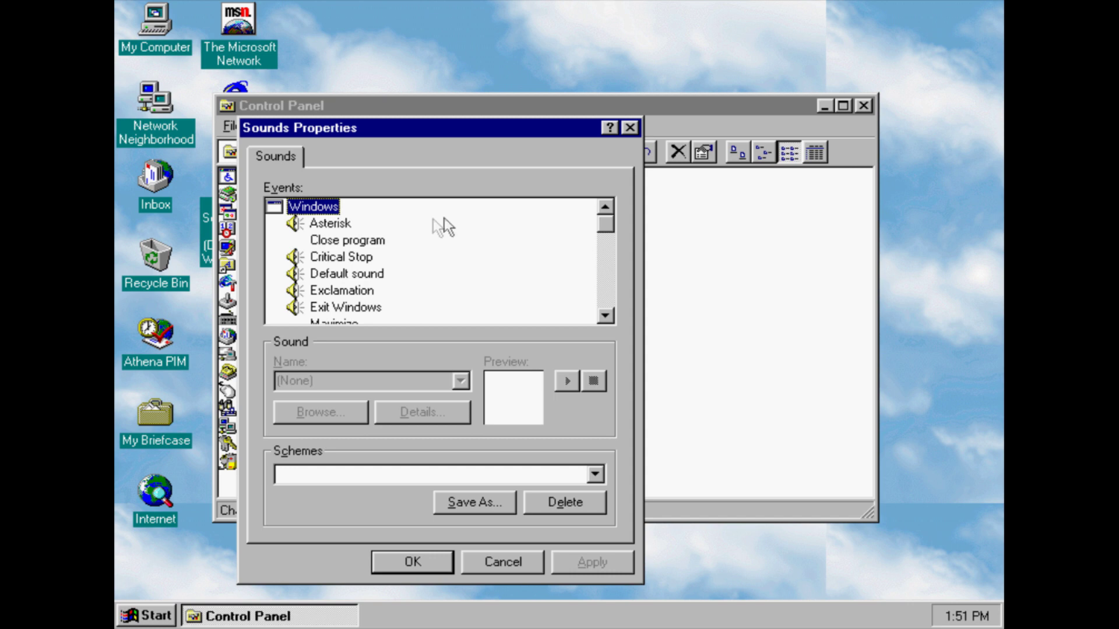
Audition the Chord, Critical Stop, Ding and Tada sounds for Asterisk through Exit Windows
left_click(353, 307)
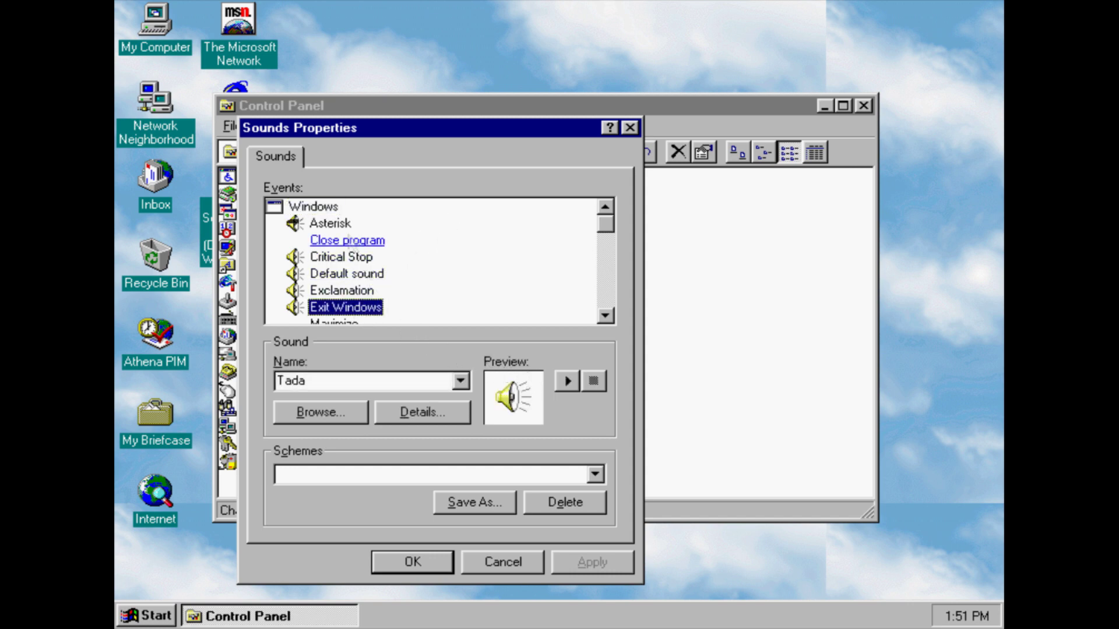
left_click(329, 223)
left_click(568, 381)
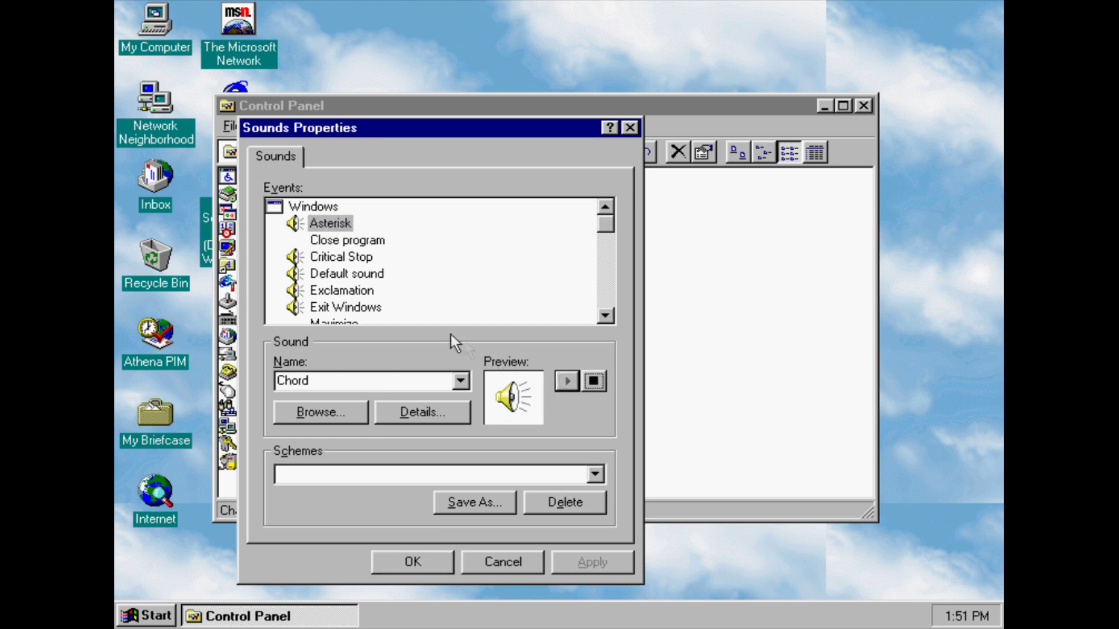
left_click(342, 257)
left_click(560, 385)
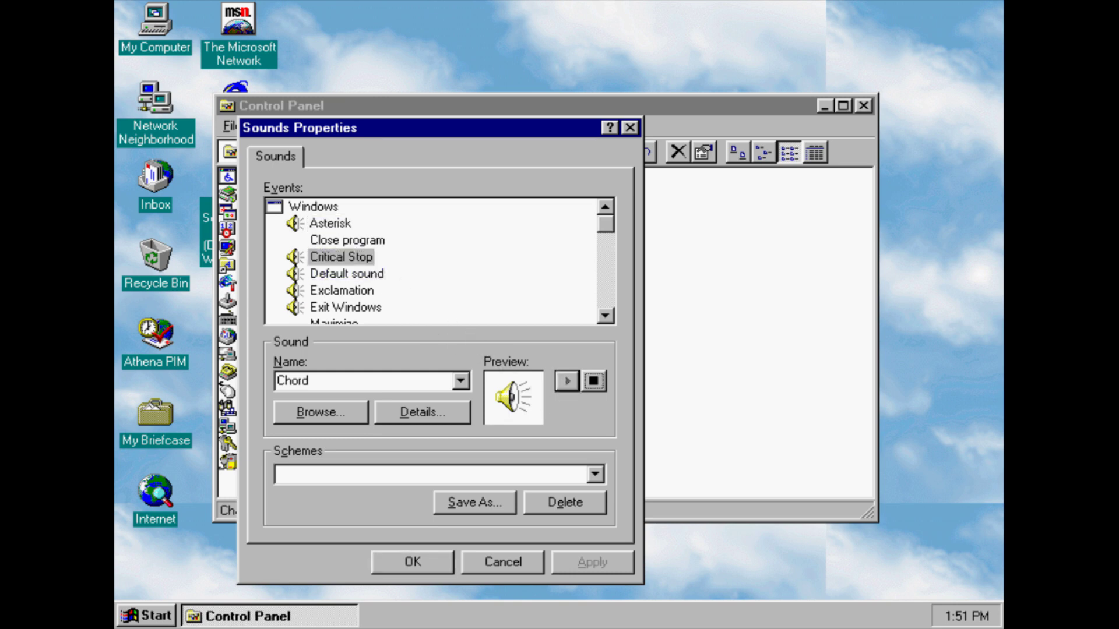
left_click(379, 274)
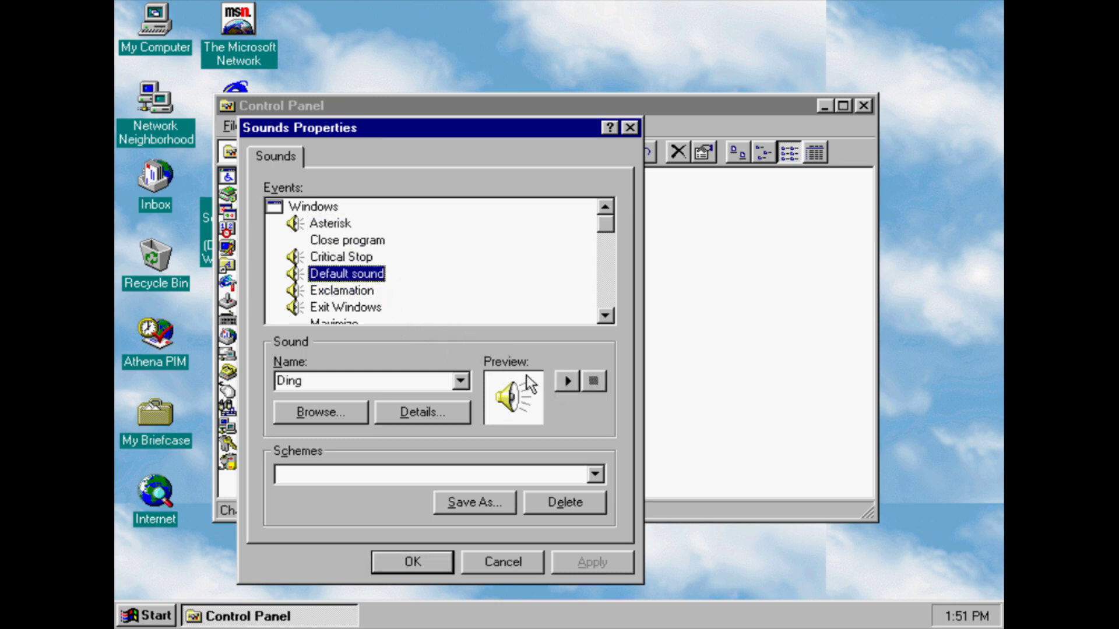
left_click(577, 380)
left_click(371, 293)
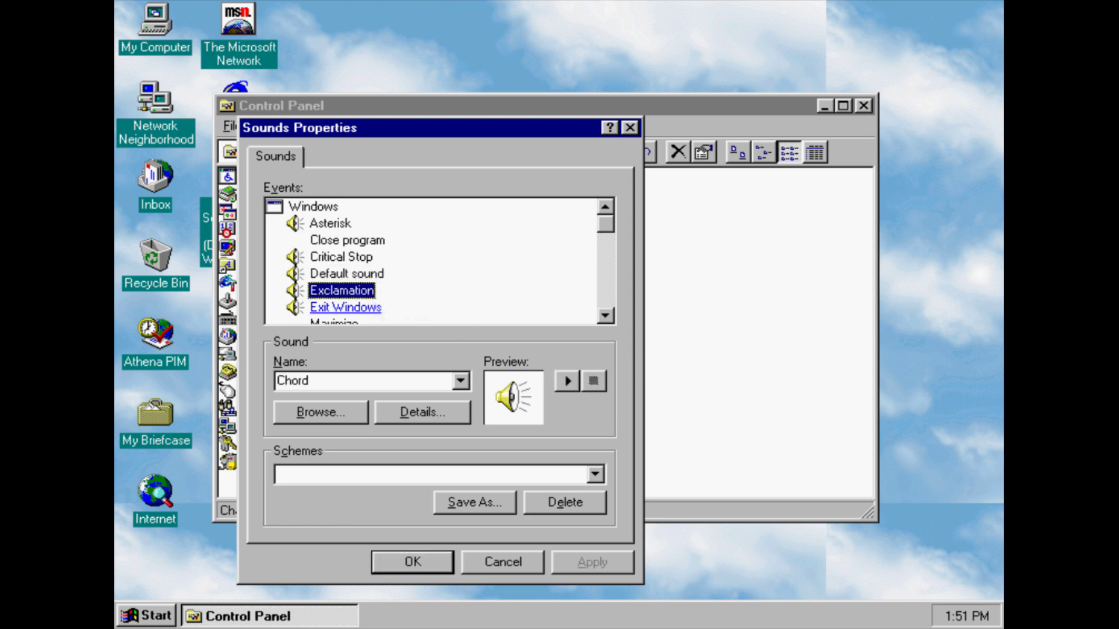
left_click(373, 307)
left_click(564, 382)
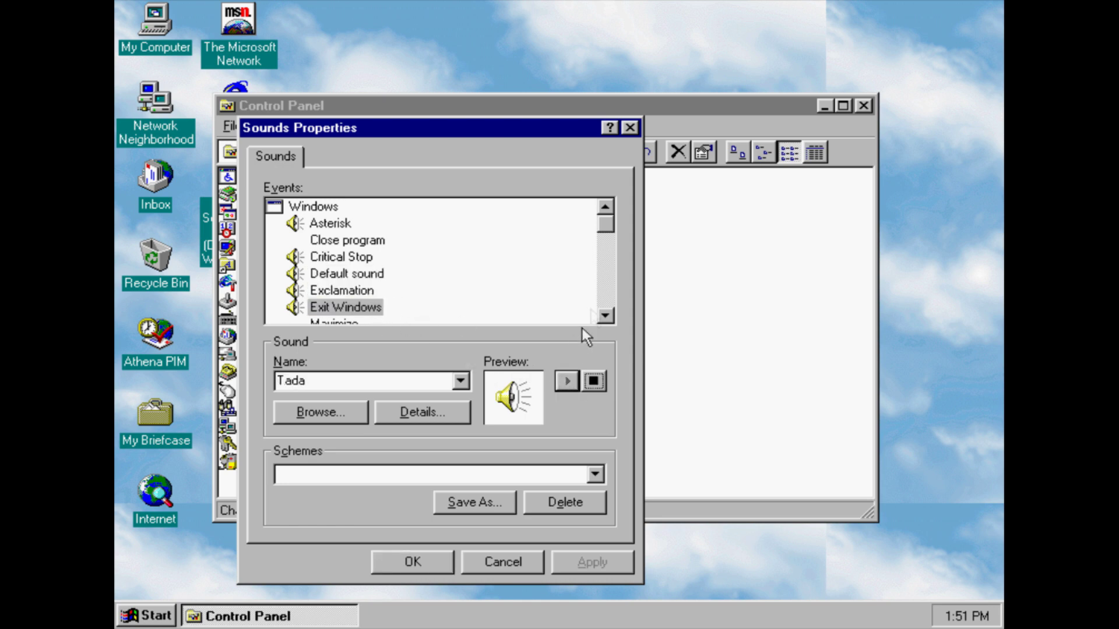
left_click_drag(607, 316, 608, 316)
Audition the Chimes sound for New Mail Notification and the Click sound for Select Icon
left_click(371, 231)
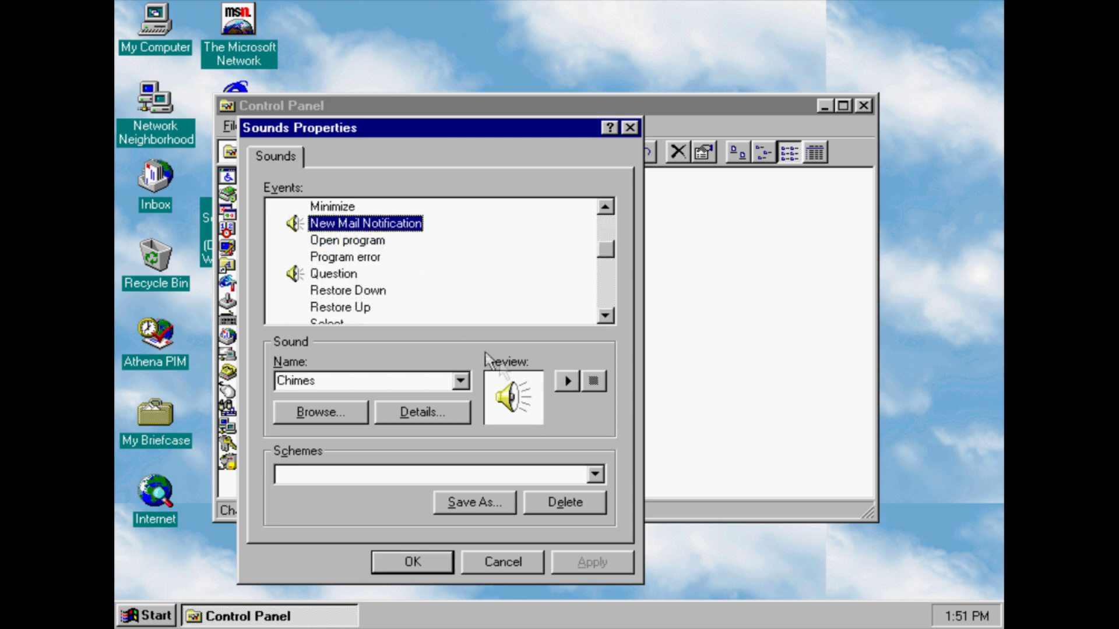
left_click(567, 381)
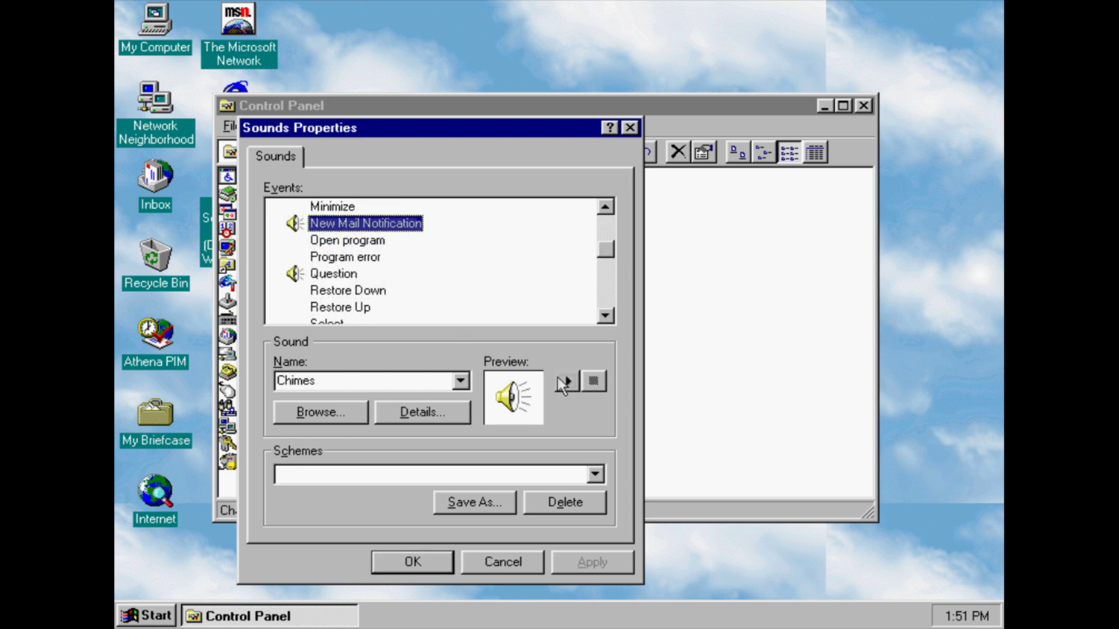
left_click(606, 316)
left_click(606, 316)
left_click(606, 316)
left_click(606, 315)
left_click(606, 316)
left_click(606, 315)
left_click(350, 241)
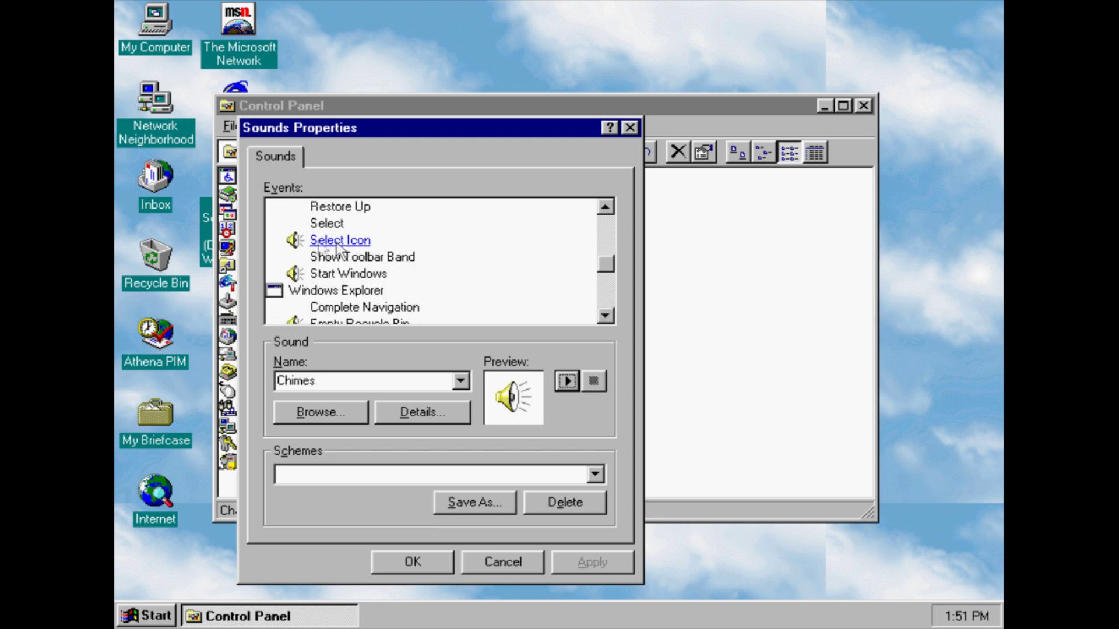
left_click(564, 383)
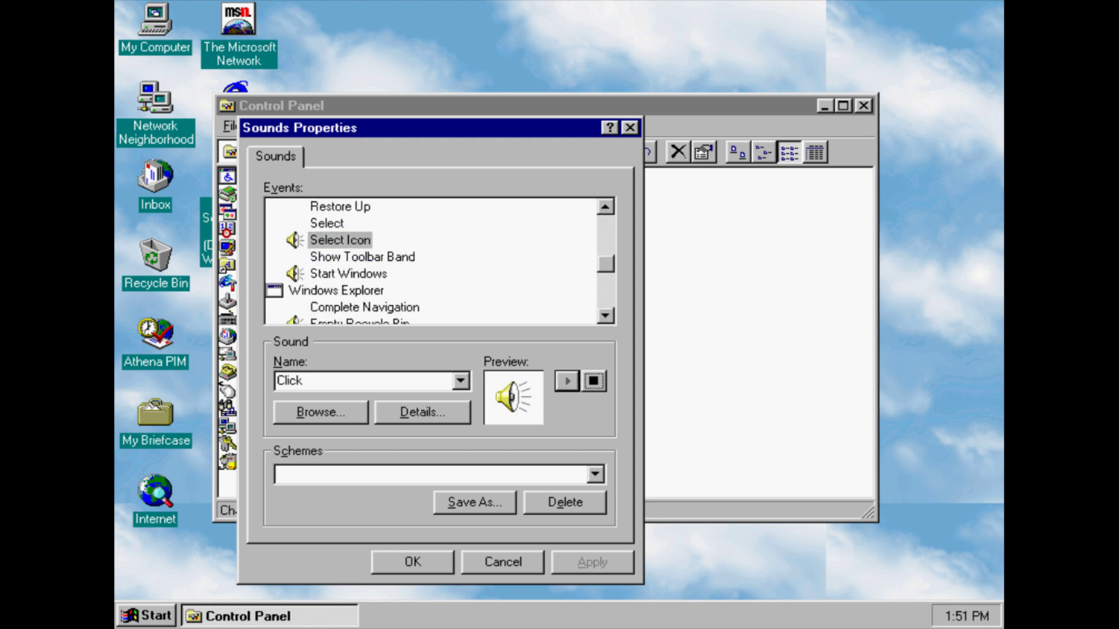
Assign The Microsoft Sound to Start Windows, apply it and play it
left_click(348, 274)
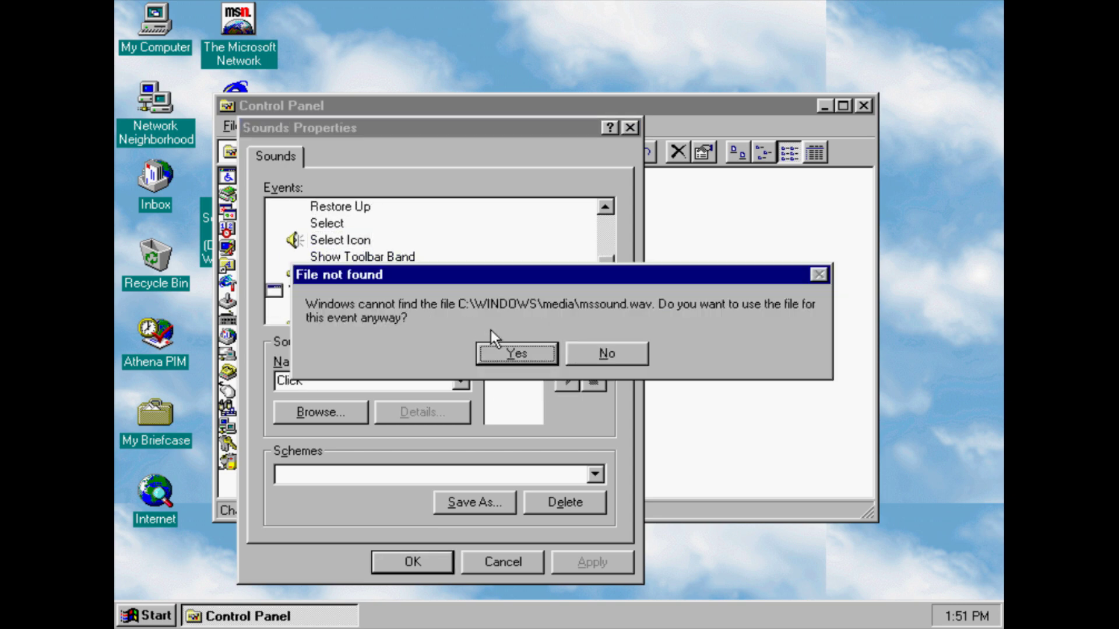
left_click(606, 353)
left_click(460, 381)
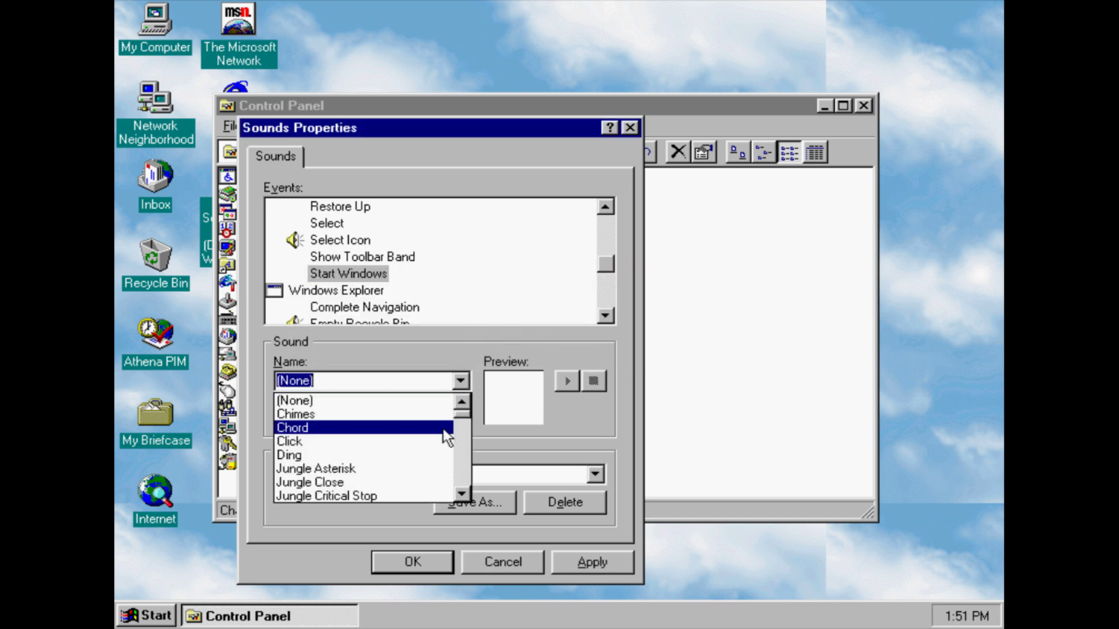
left_click_drag(461, 415, 466, 469)
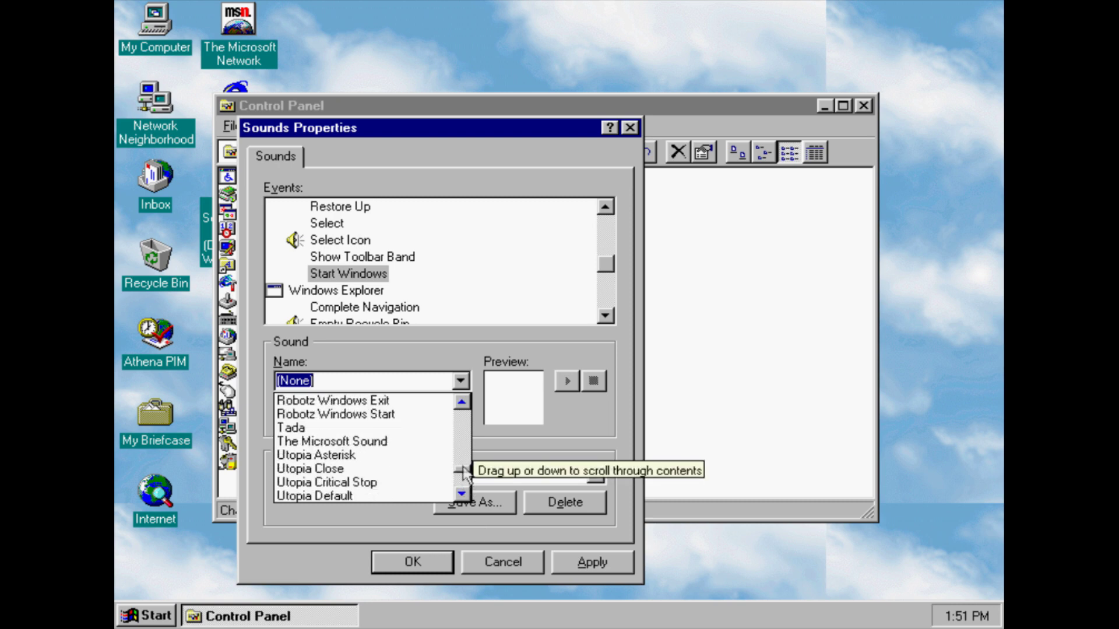
left_click(434, 441)
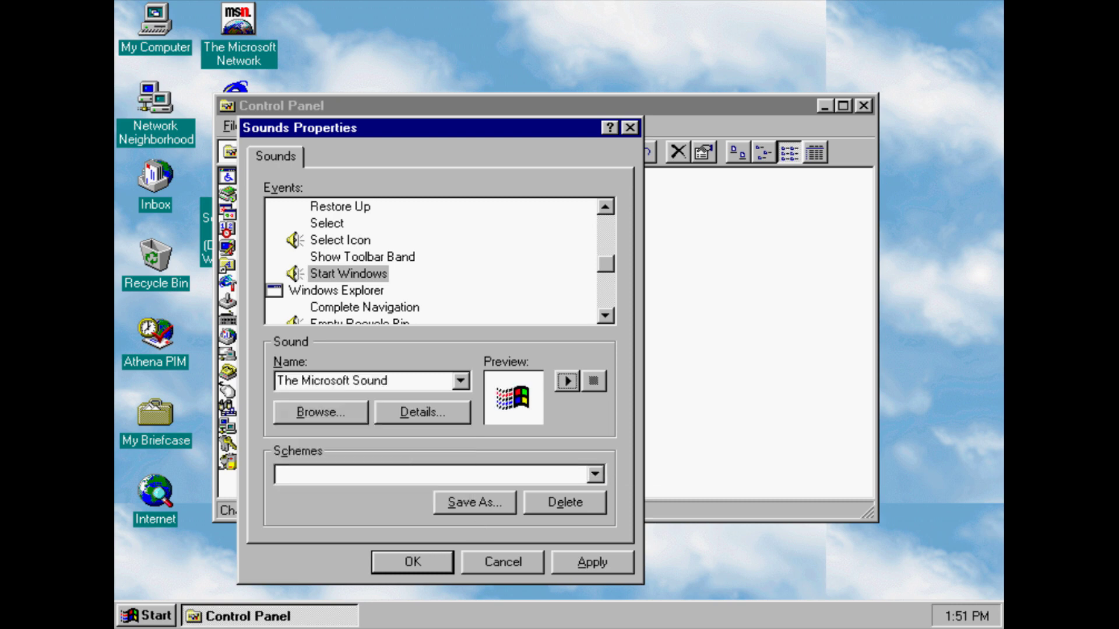
left_click(583, 564)
left_click(561, 382)
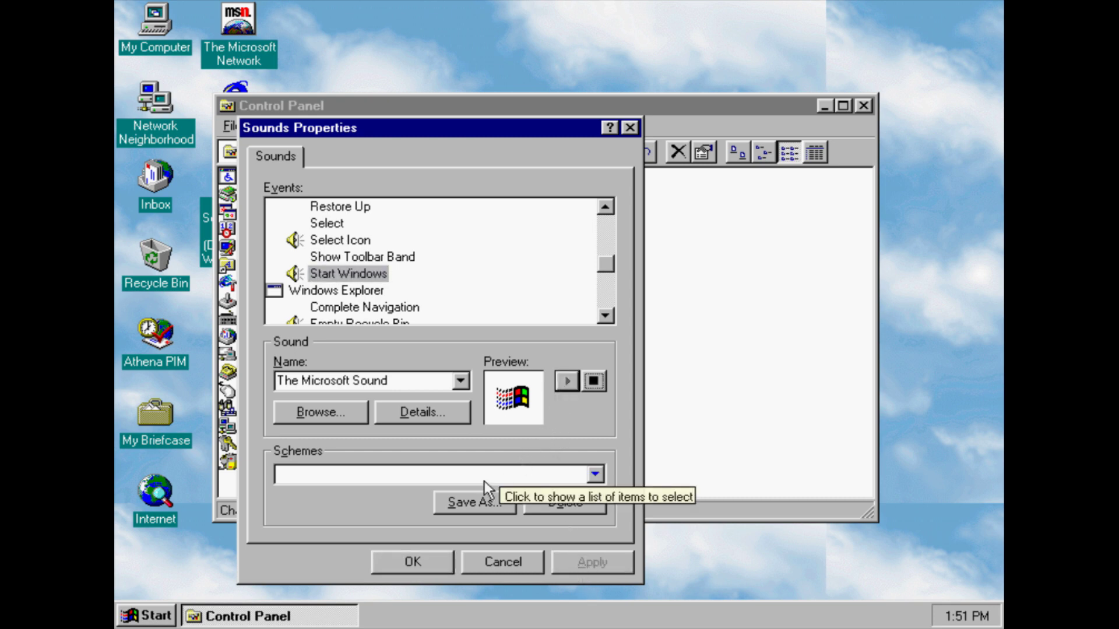
left_click(436, 559)
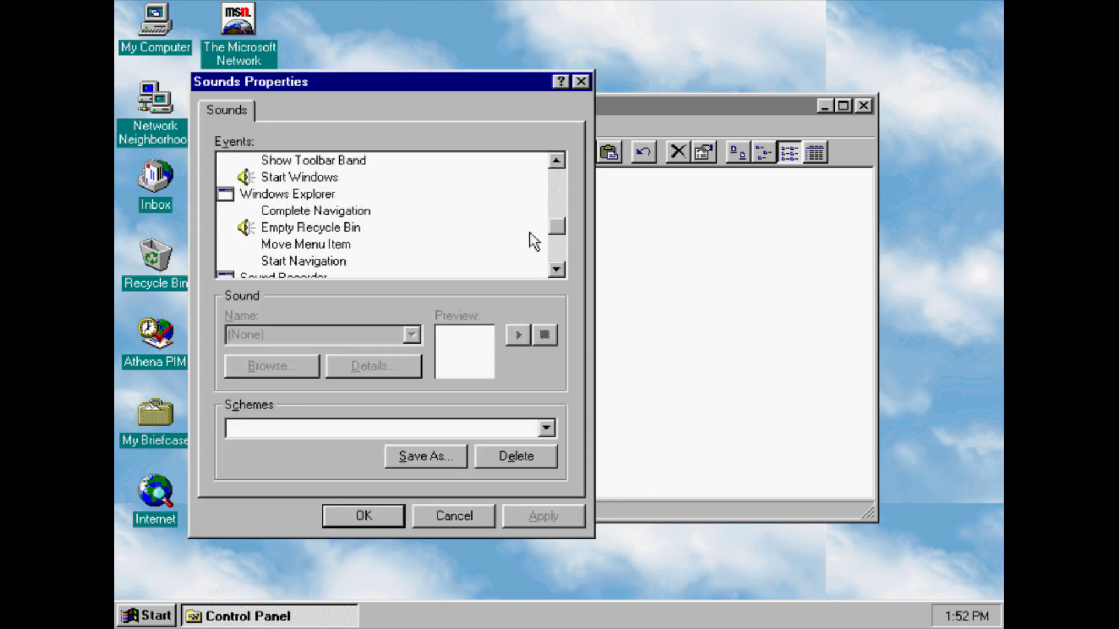
scroll(530, 239, "down", 2)
scroll(530, 239, "up", 1)
scroll(529, 239, "down", 1)
Play the Empty Recycle Bin sound and scroll down to the NetMeeting events
left_click(303, 194)
left_click(303, 161)
left_click(518, 335)
scroll(530, 239, "down", 1)
scroll(382, 214, "down", 6)
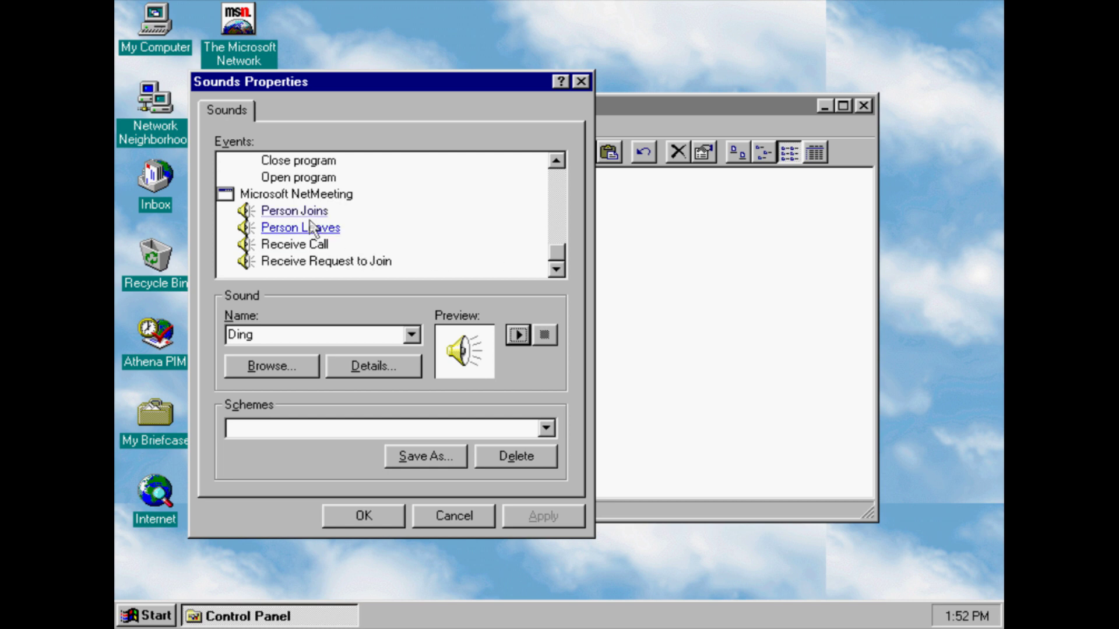
Preview Person Joins, Person Leaves, Receive Call and Receive Request to Join sounds, then accept with OK
left_click(294, 211)
left_click(515, 336)
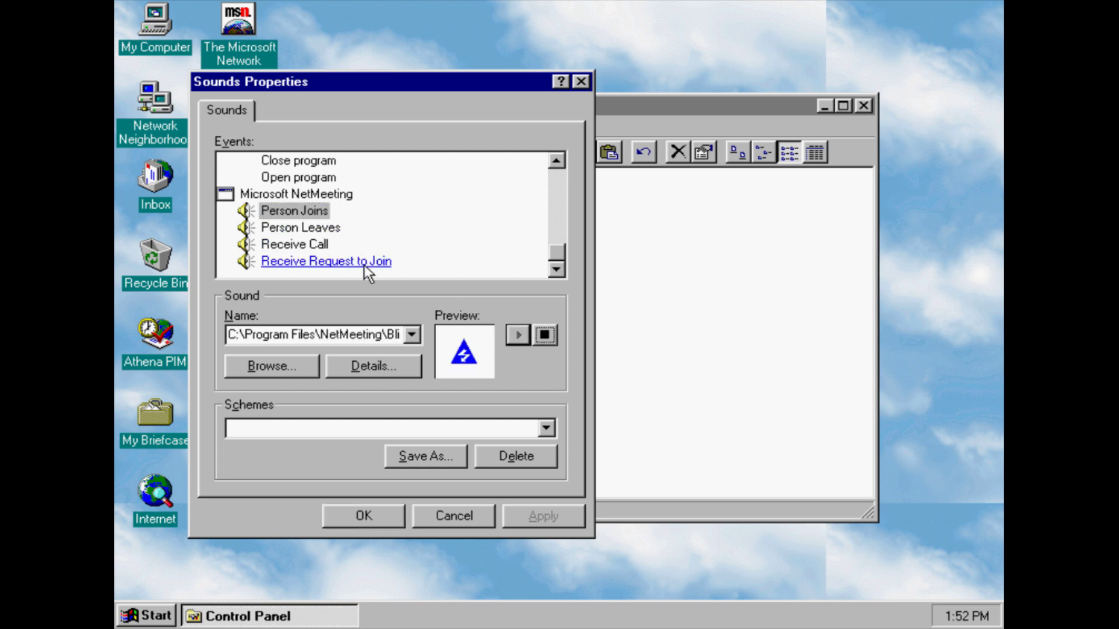
left_click(297, 228)
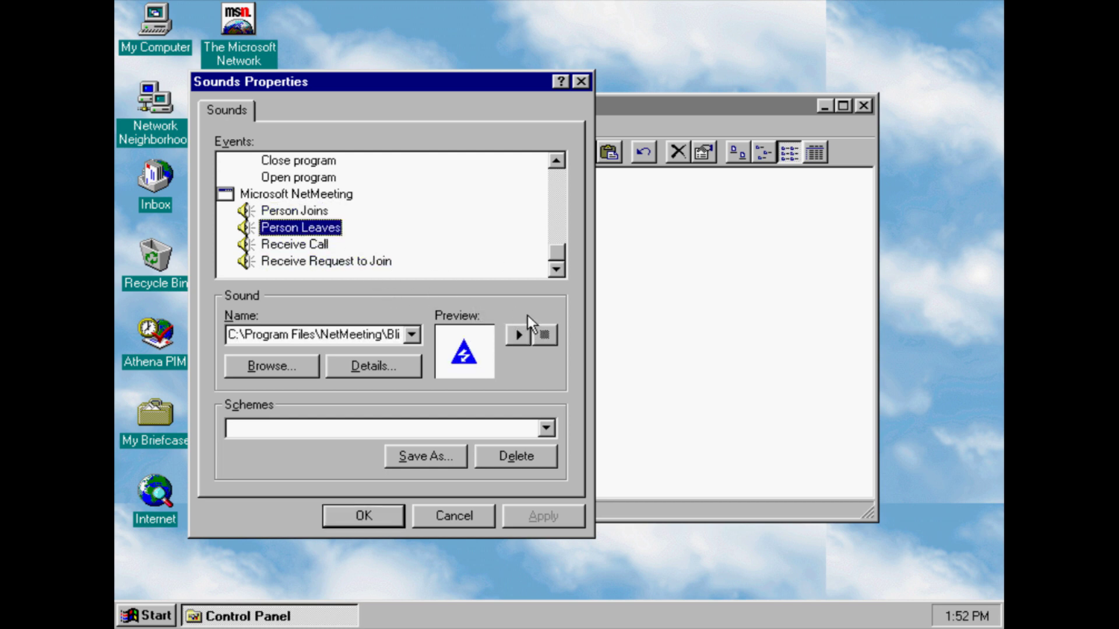
left_click(523, 335)
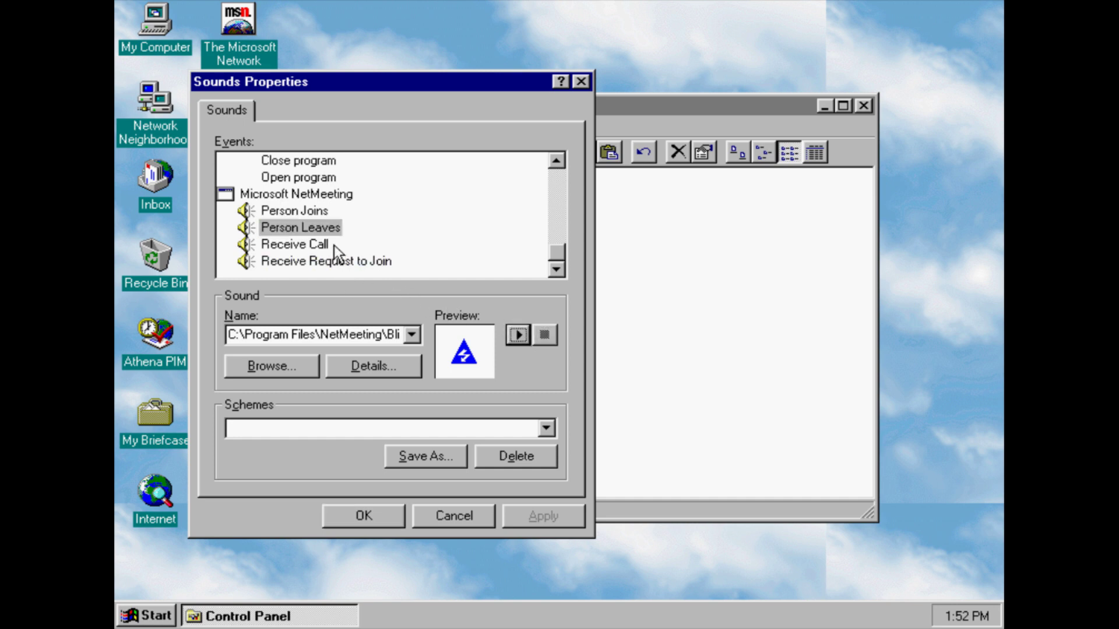
left_click(334, 245)
left_click(334, 245)
left_click(514, 336)
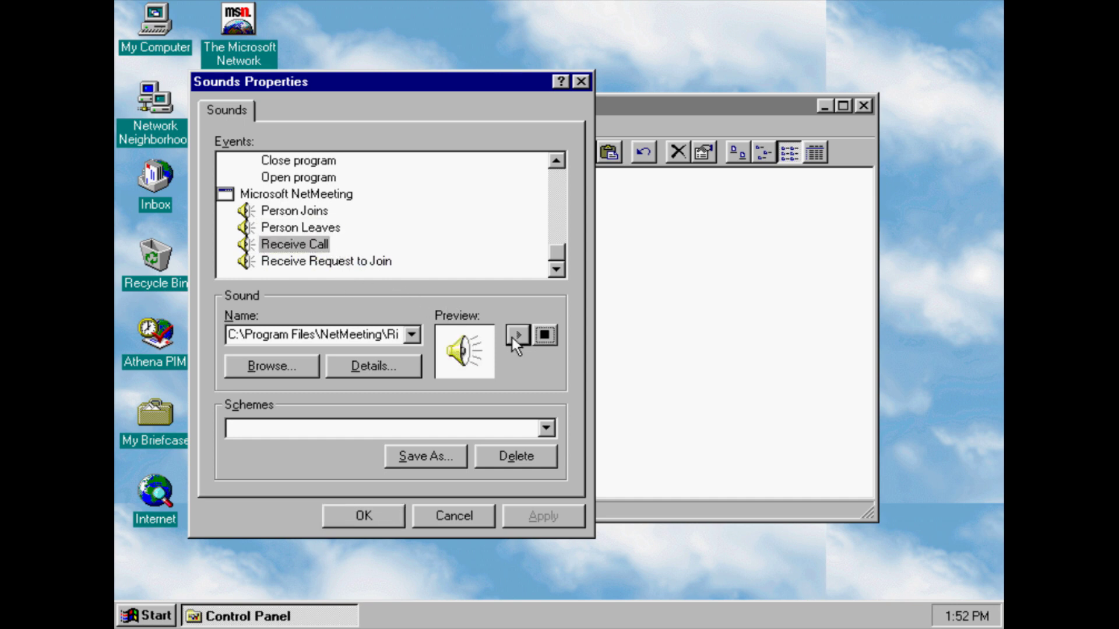
left_click(387, 262)
left_click(519, 336)
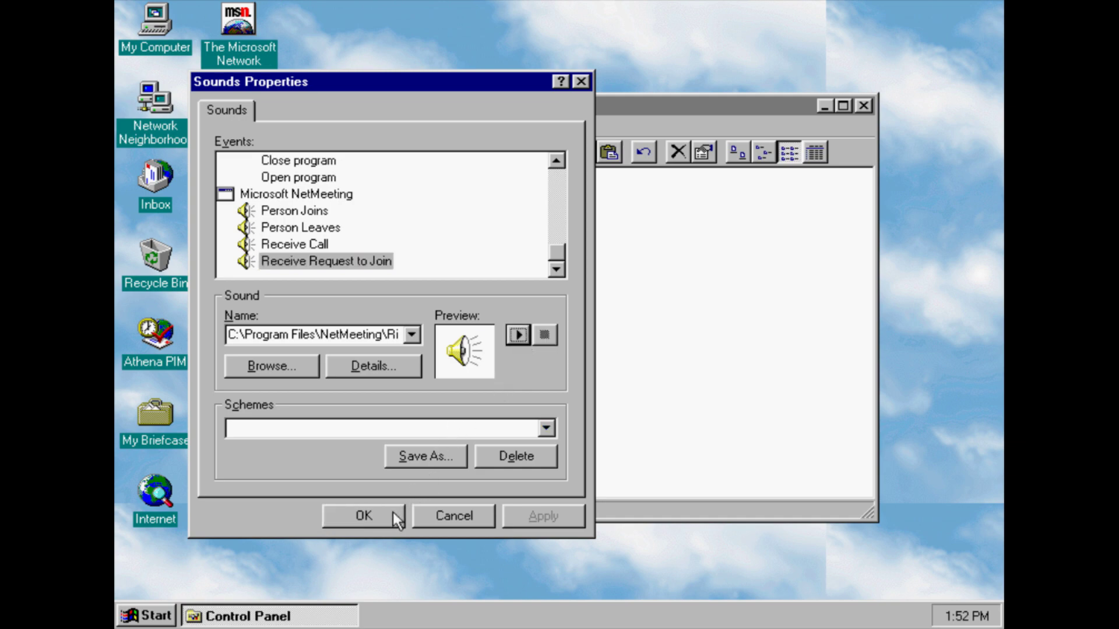
left_click(363, 516)
left_click(413, 194)
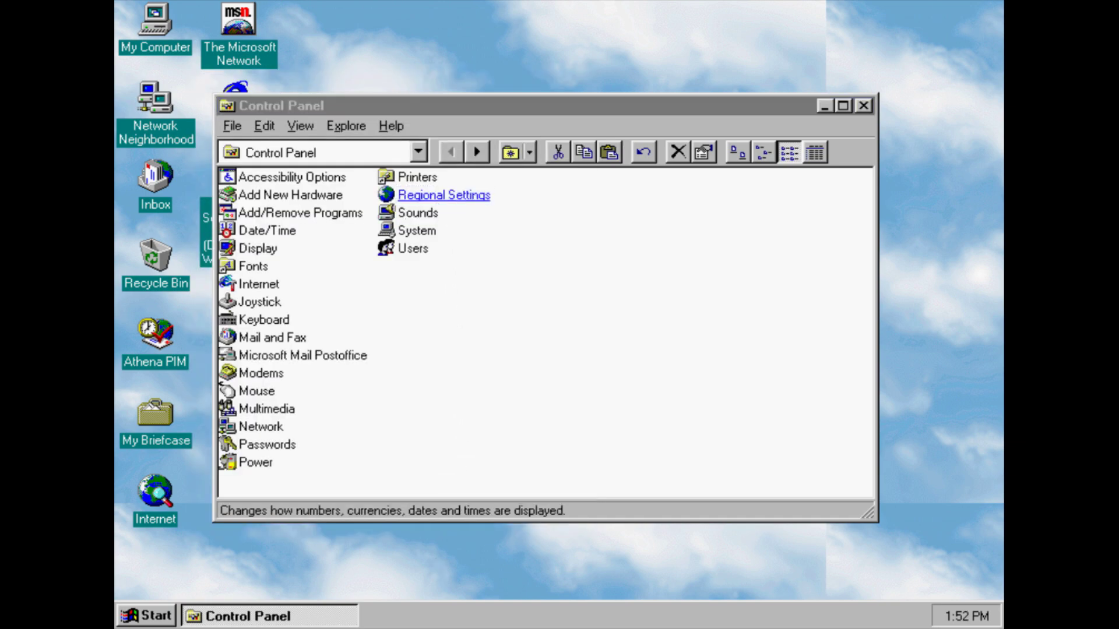
left_click(401, 169)
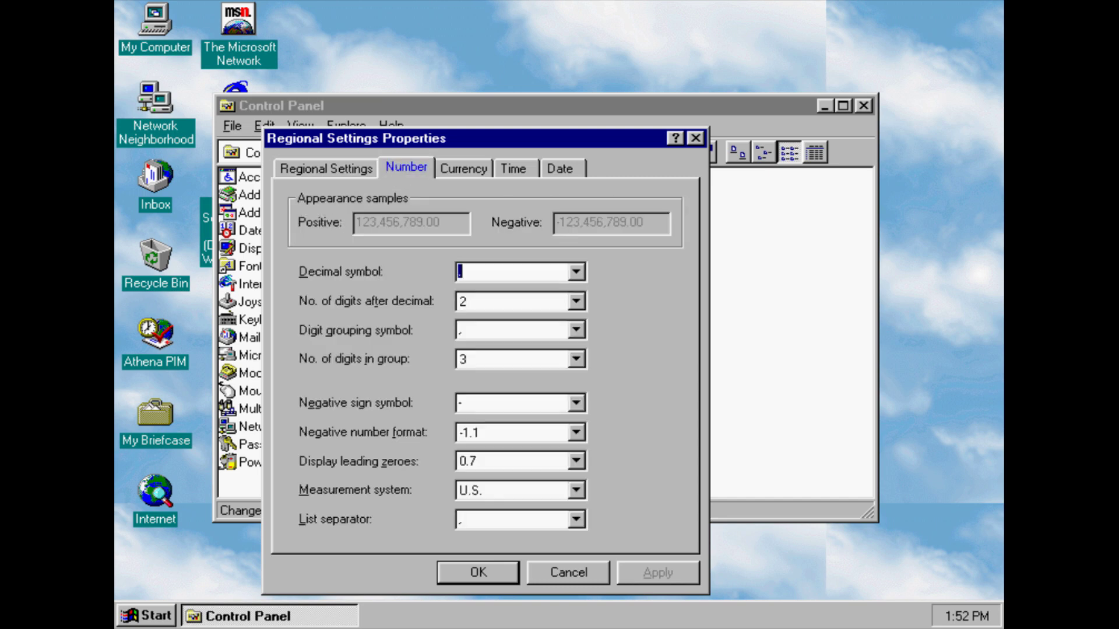
left_click(473, 163)
left_click(505, 164)
left_click(558, 168)
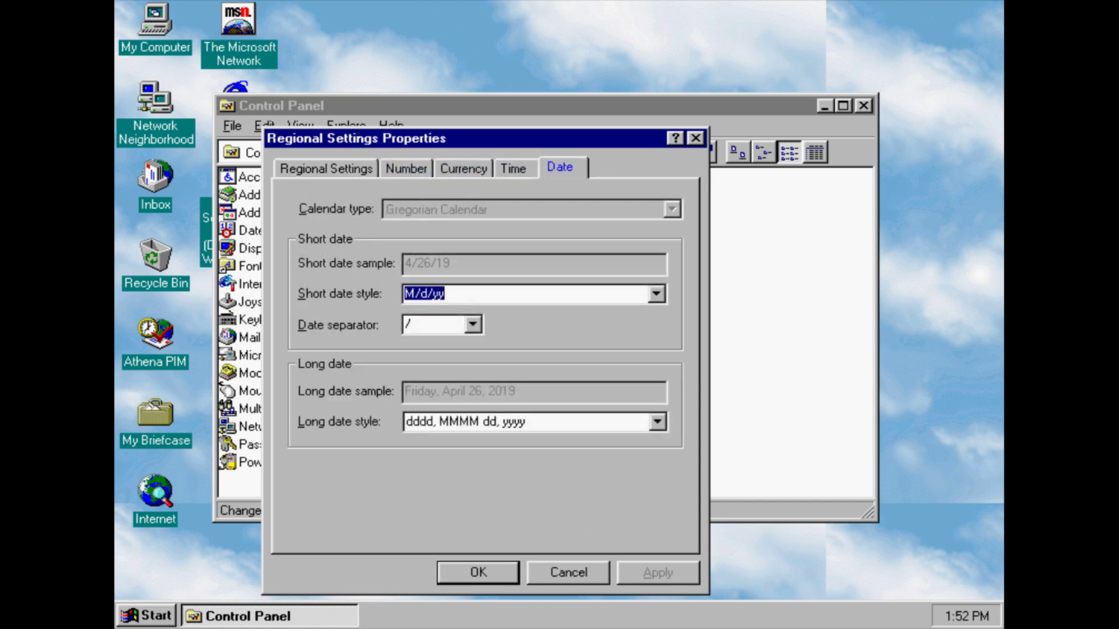
left_click(569, 572)
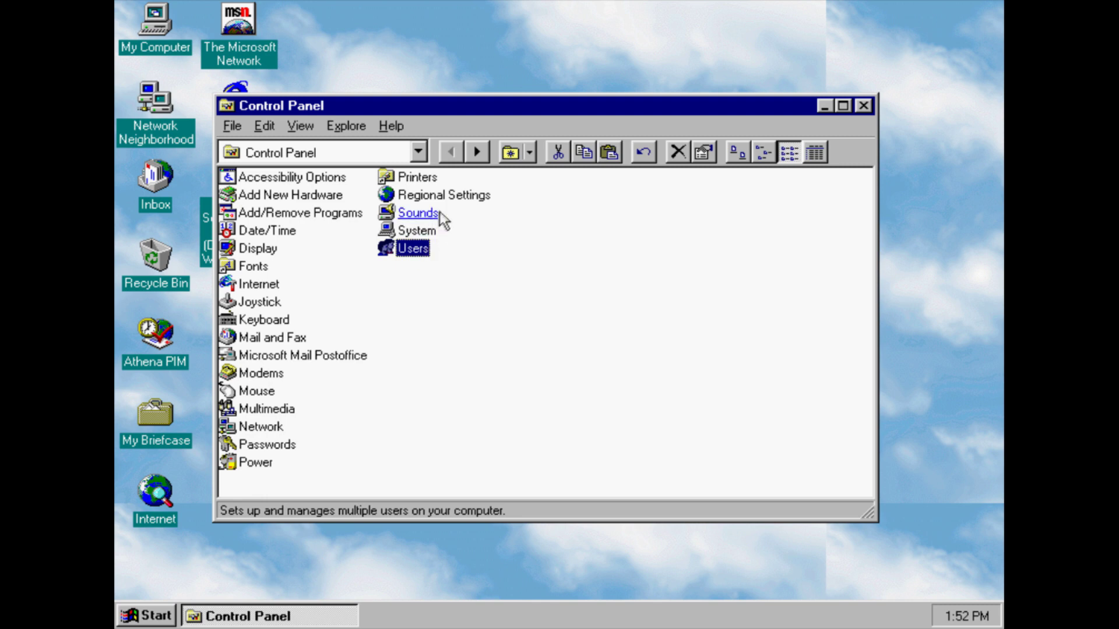
Browse System Properties' Device Manager, Hardware Profiles, Performance and General pages, cancel, and close Control Panel
left_click(410, 232)
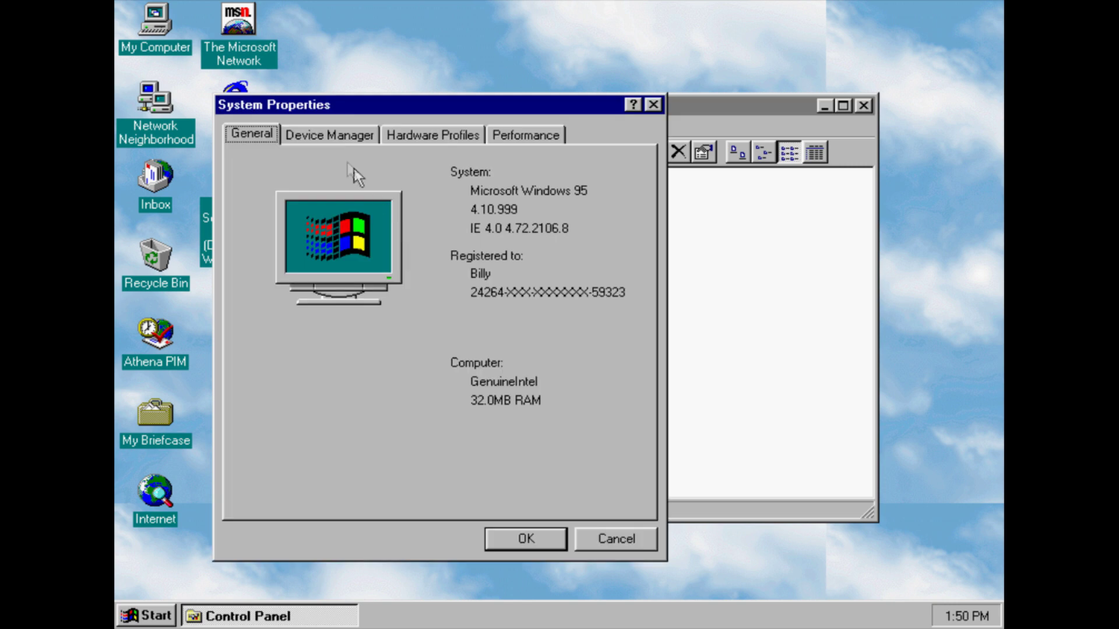
left_click(326, 134)
left_click(432, 135)
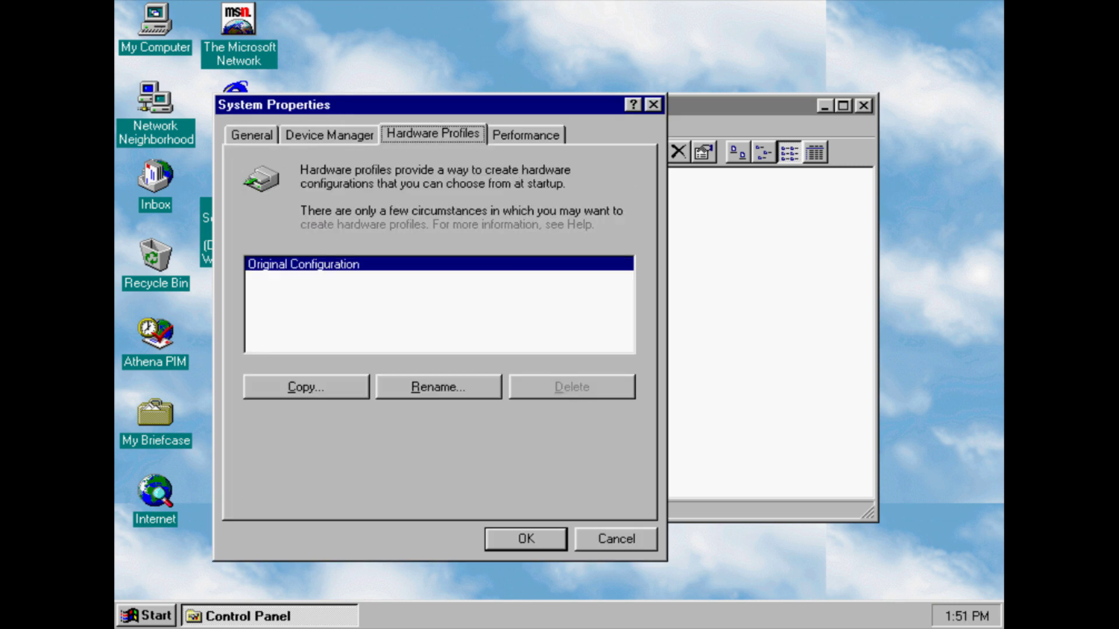
left_click(544, 140)
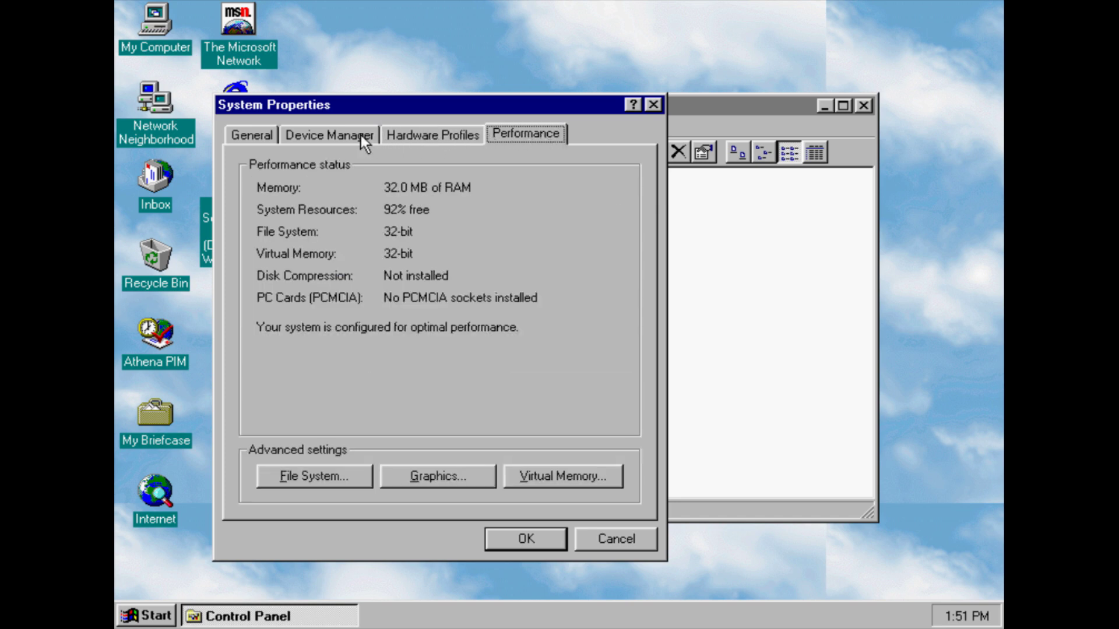
left_click(359, 134)
left_click(265, 135)
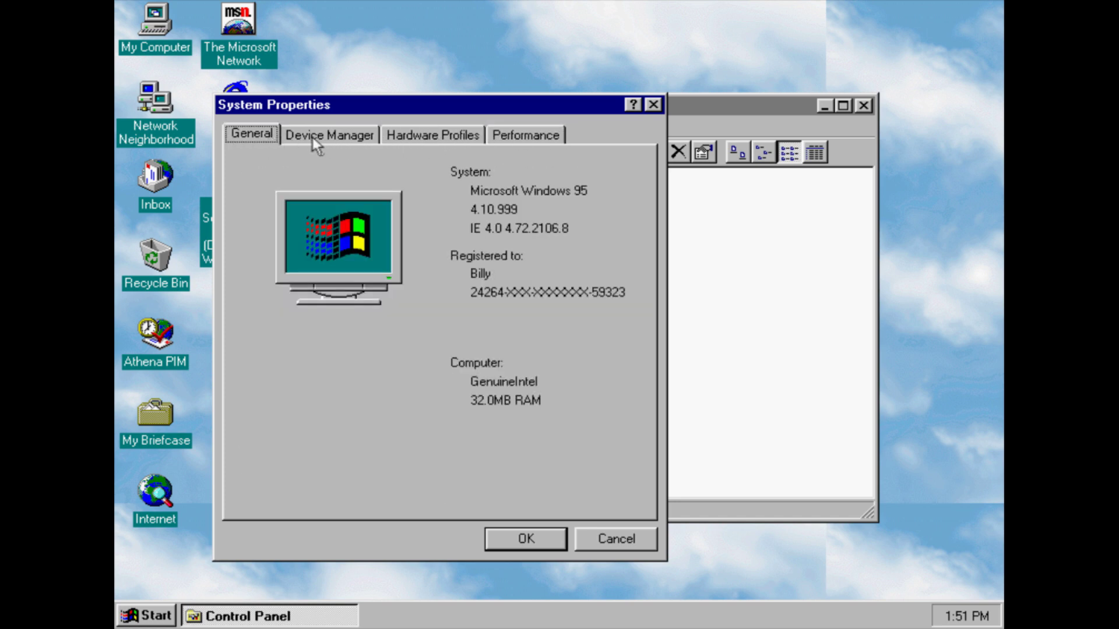
left_click(619, 537)
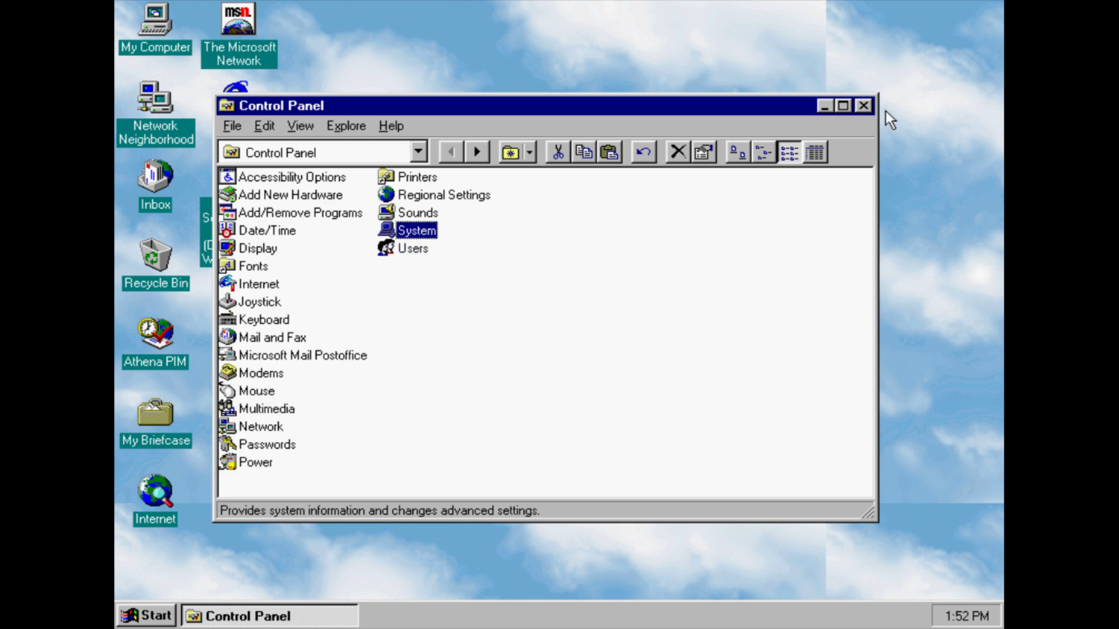
left_click(863, 106)
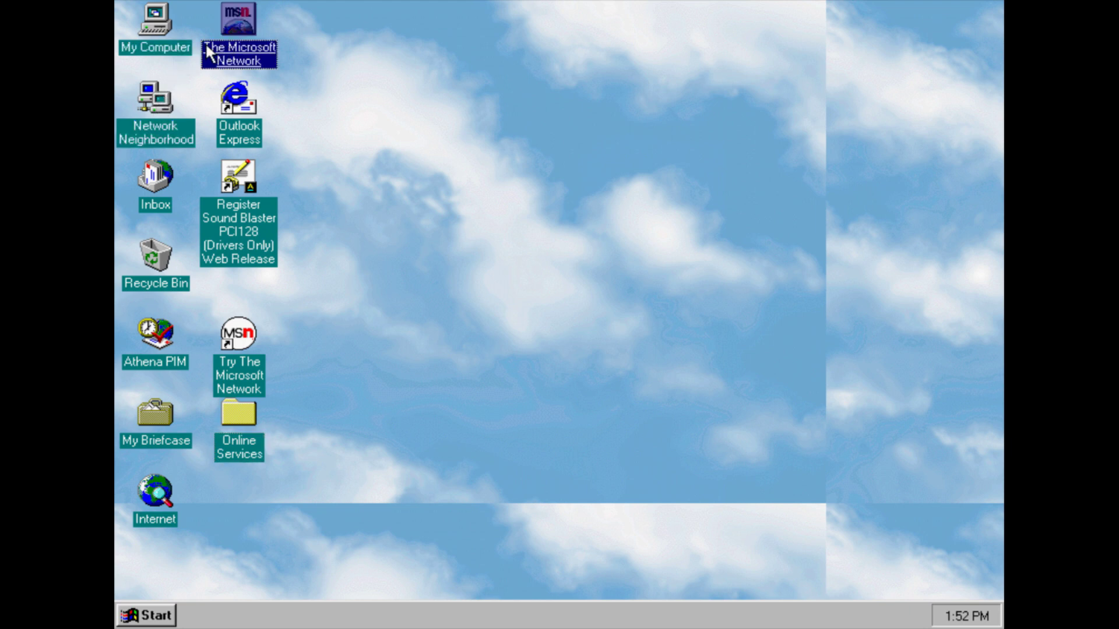
Glance at Network Neighborhood, then launch Inbox and accept the default information services
left_click(170, 140)
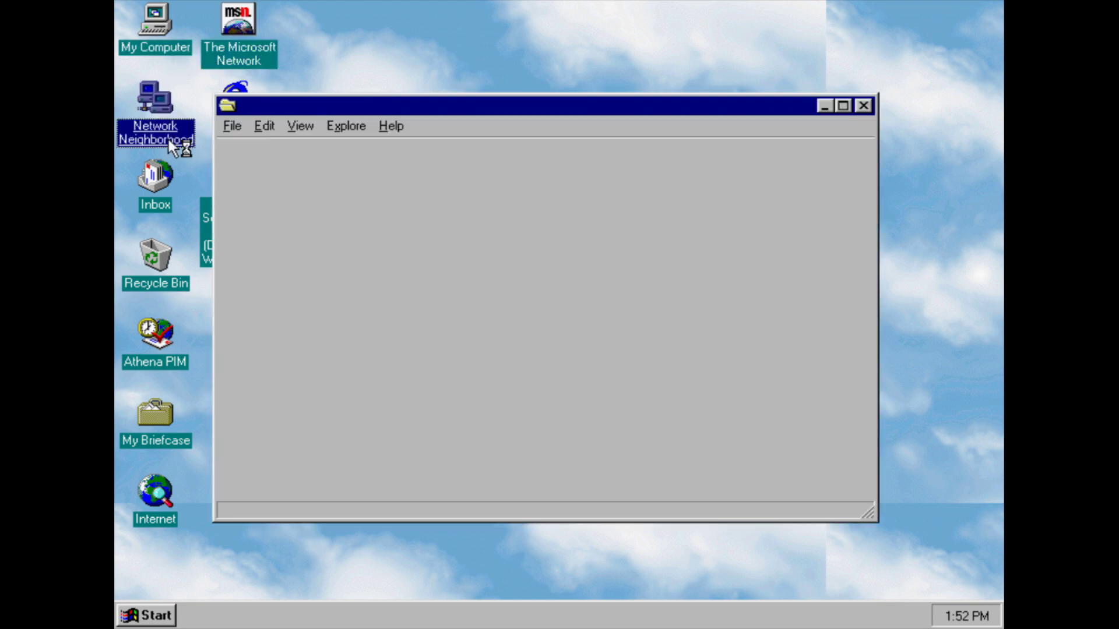
left_click(863, 105)
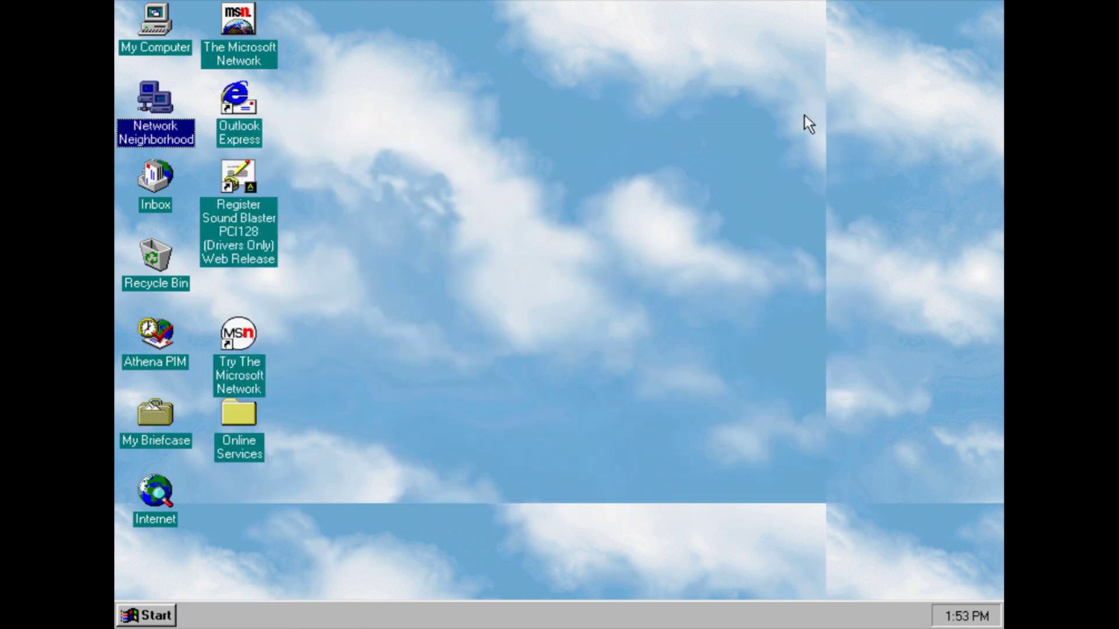
left_click(132, 180)
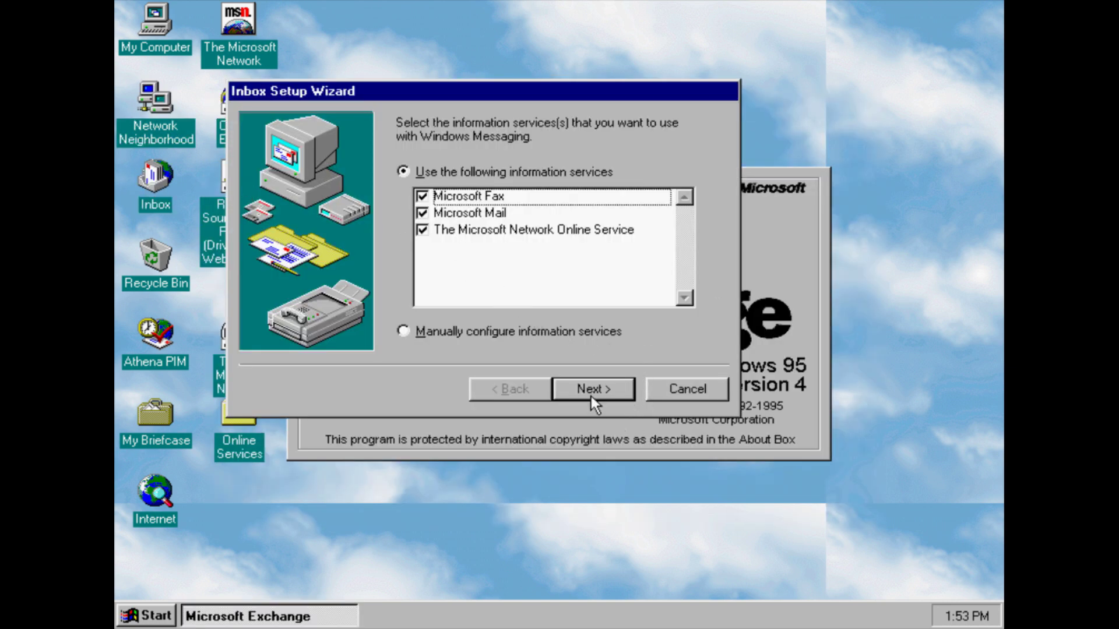
left_click(591, 395)
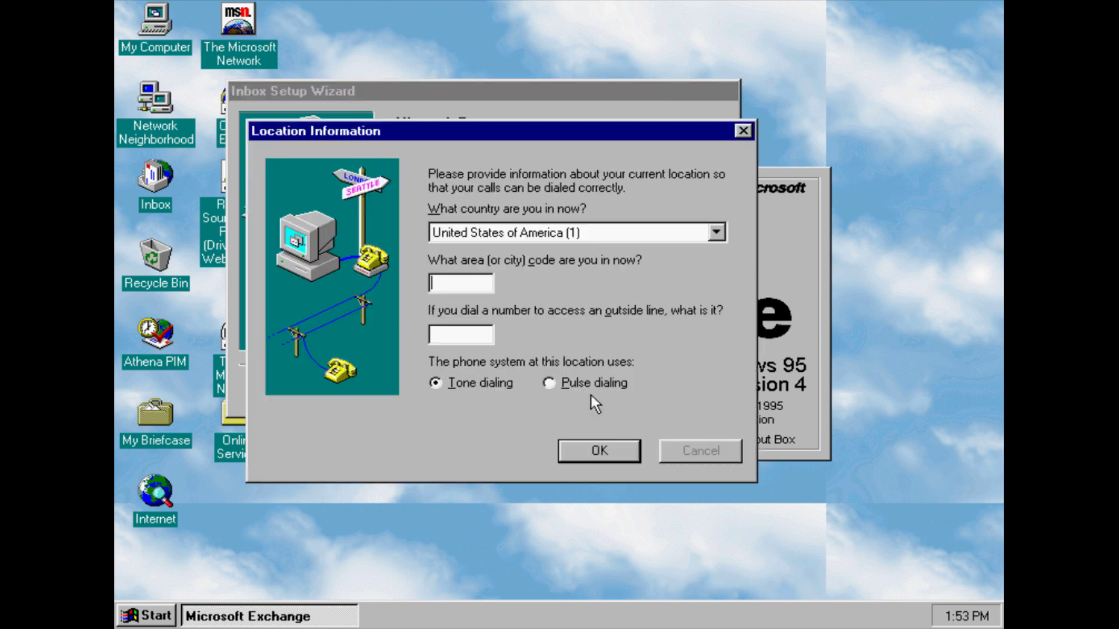
Enter area code 111 and outside-line 111, choose network fax, and skip adding a fax modem
type("111")
key("Tab")
type("111")
left_click(600, 451)
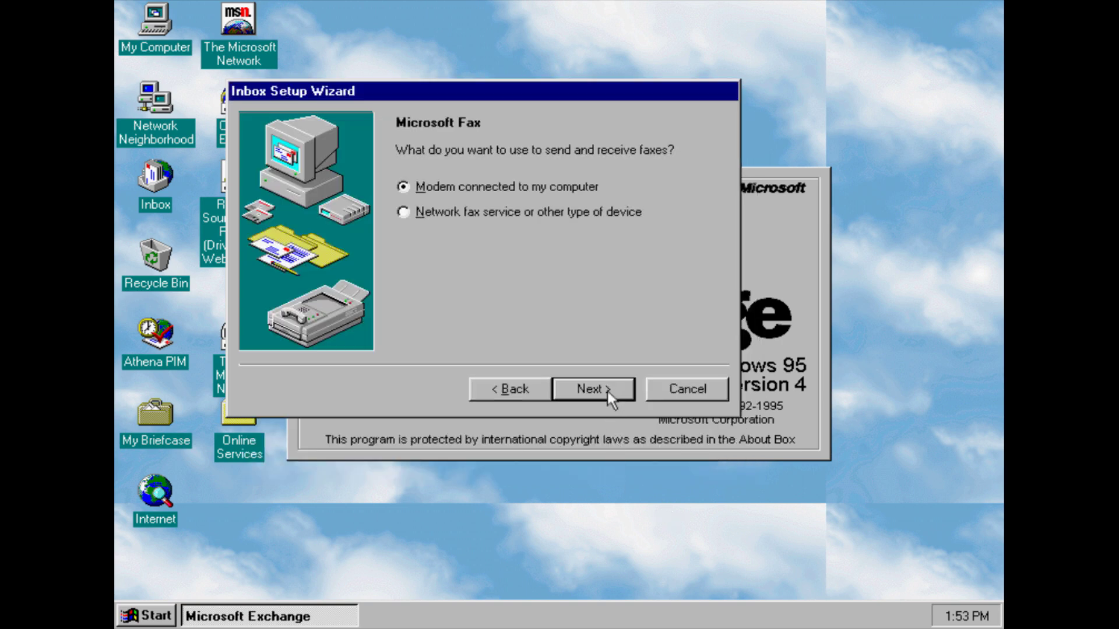
left_click(550, 211)
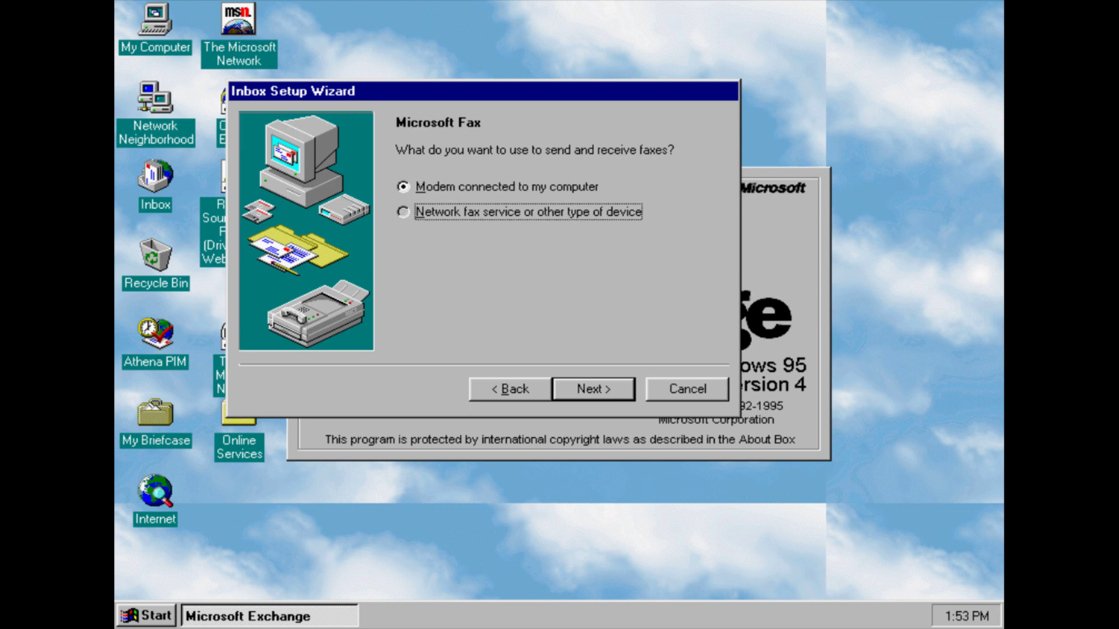
left_click(586, 394)
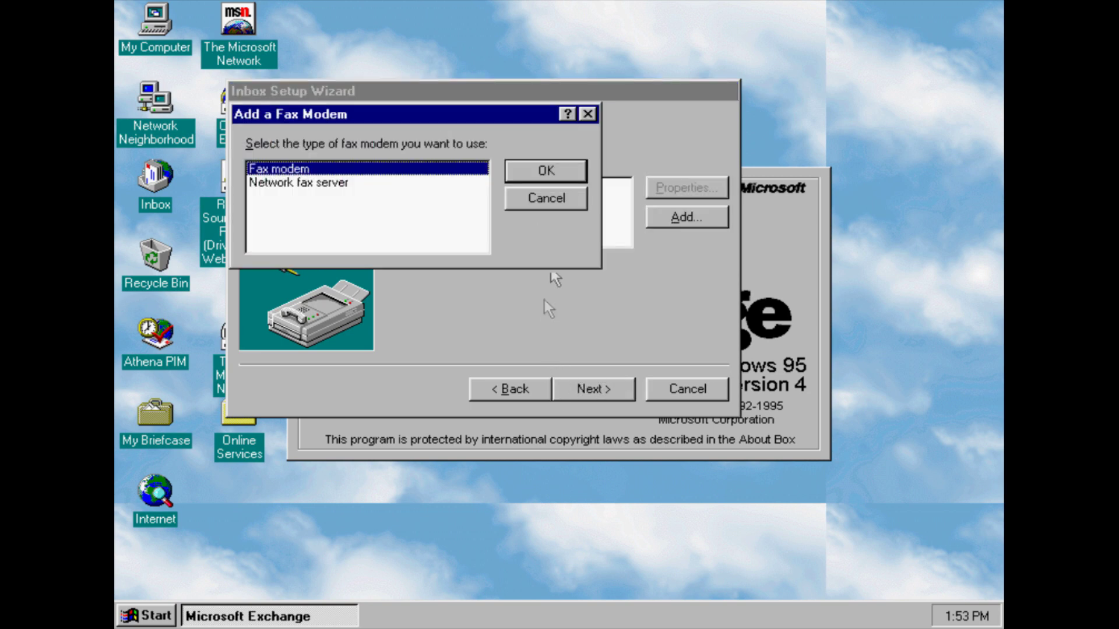
left_click(539, 200)
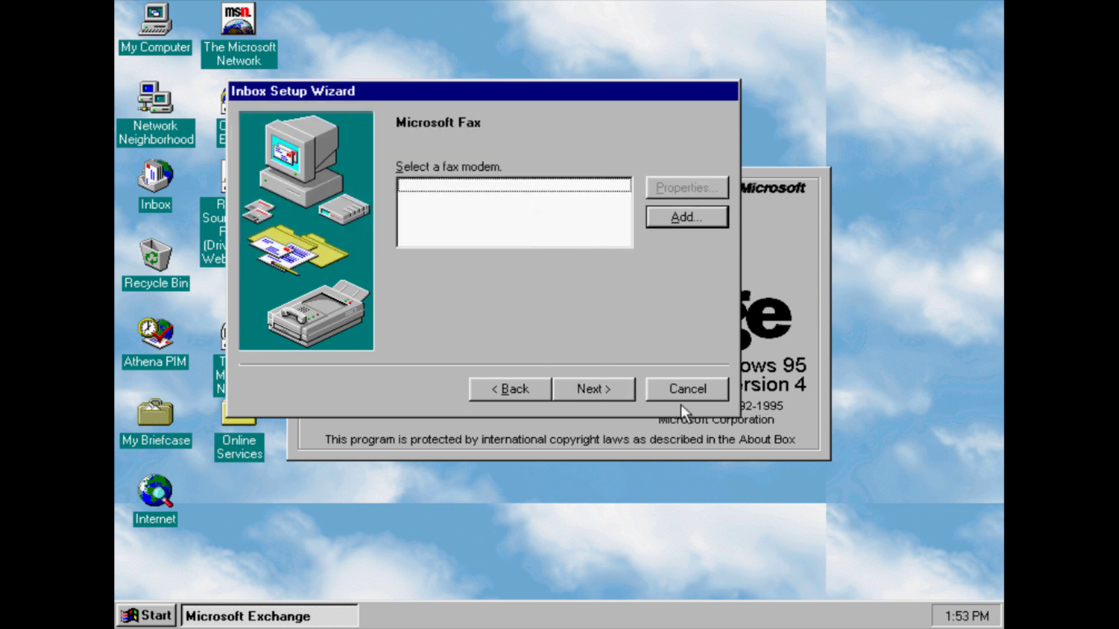
left_click(587, 400)
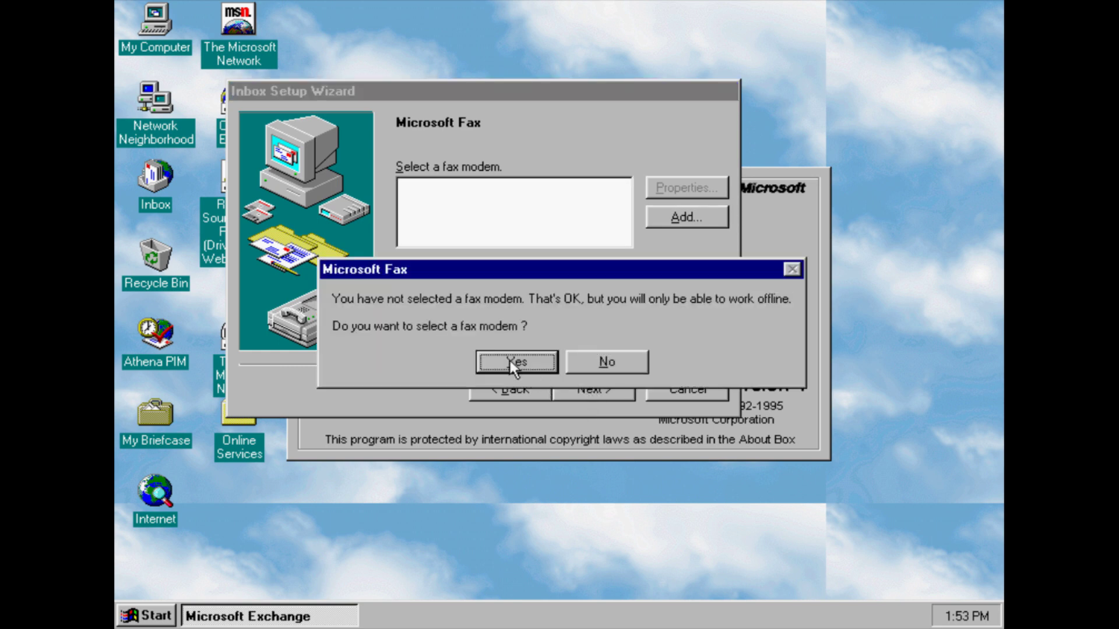
Decline selecting a fax modem and choose to work offline
left_click(510, 362)
left_click(603, 379)
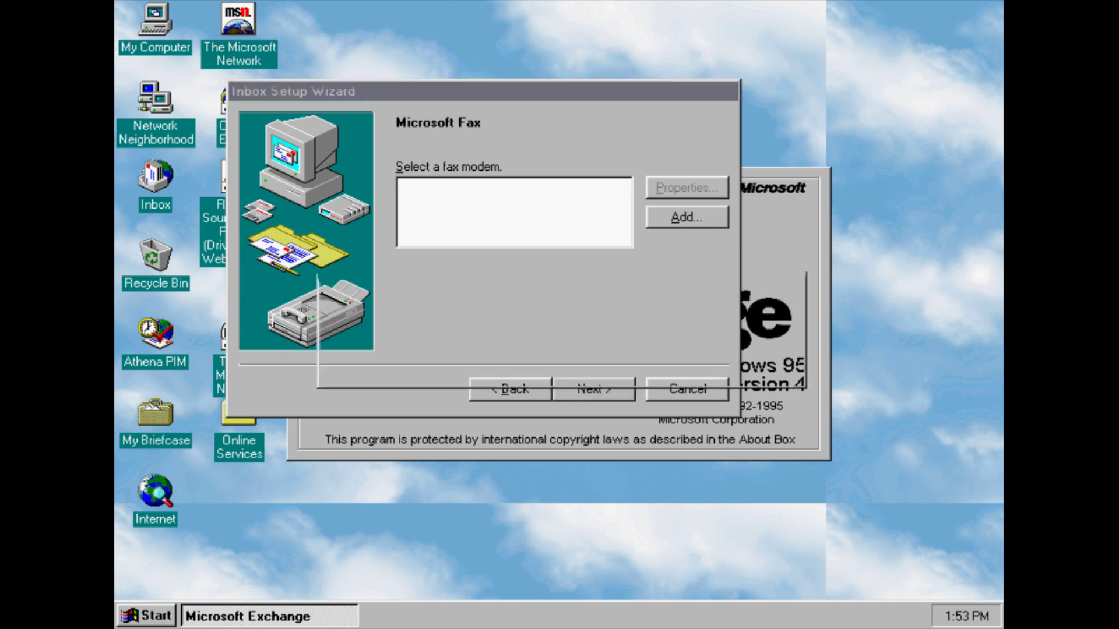
left_click(610, 352)
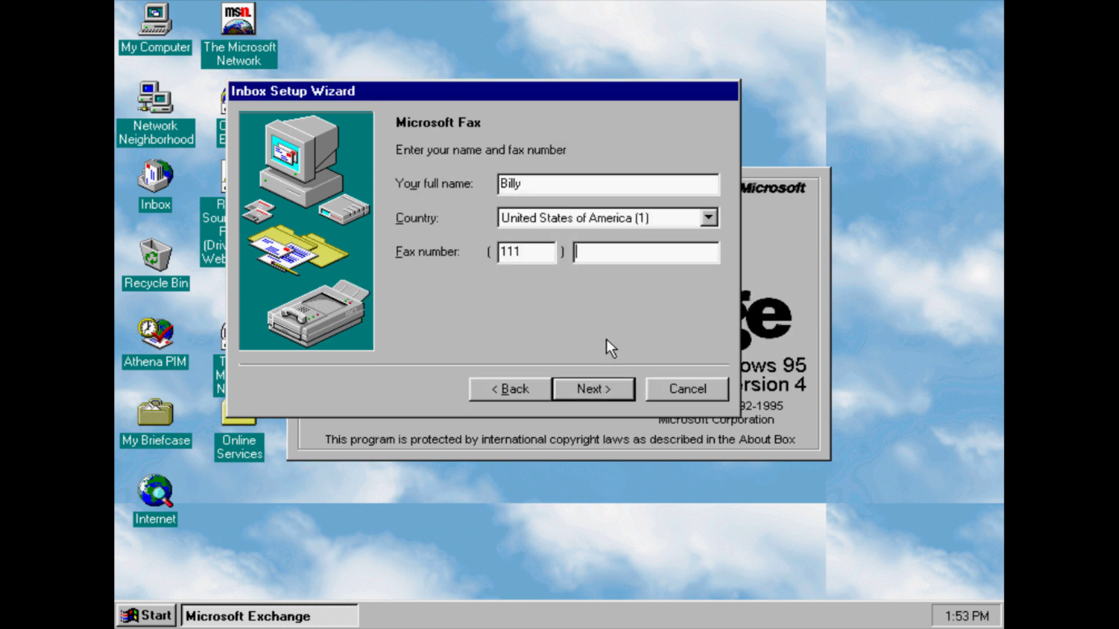
Enter the fax number and continue past the postoffice and mail user pages
type("1111111")
left_click(622, 387)
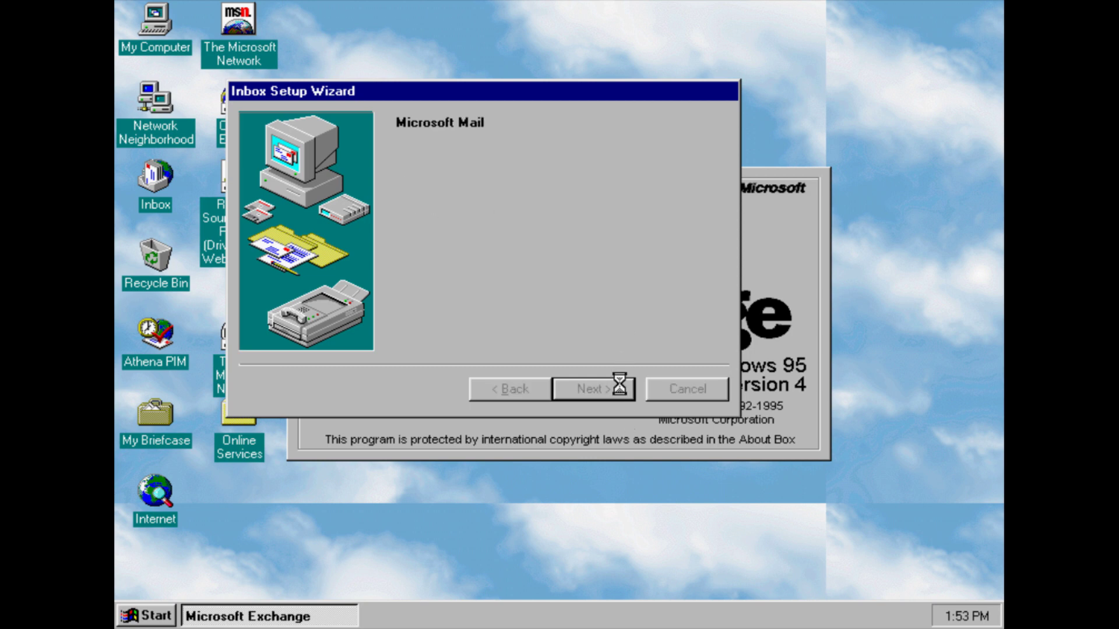
left_click(620, 384)
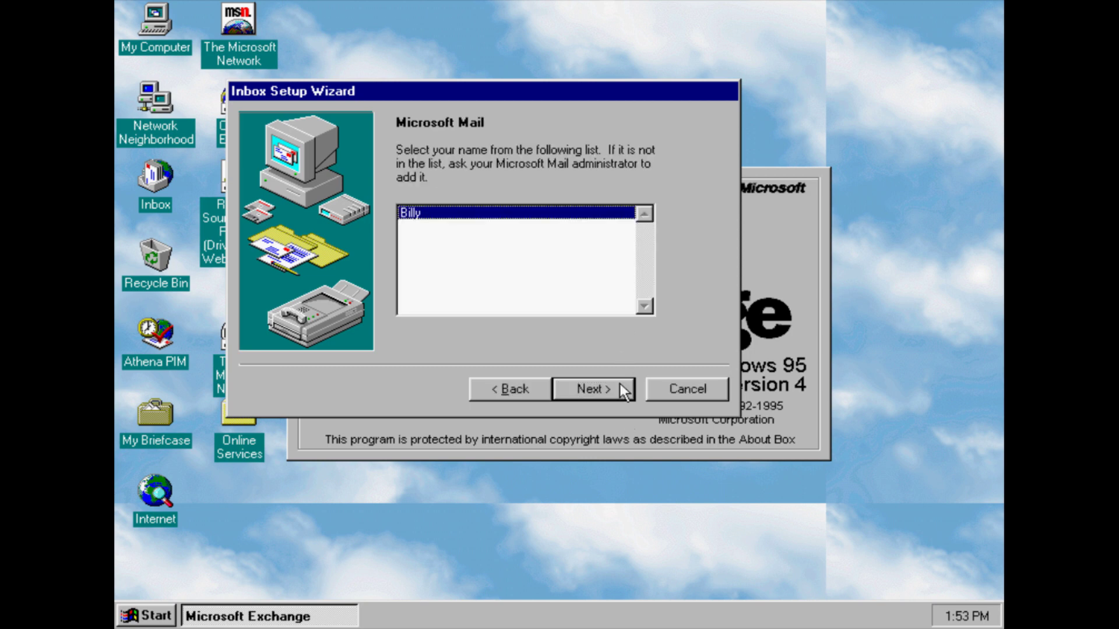
left_click(620, 387)
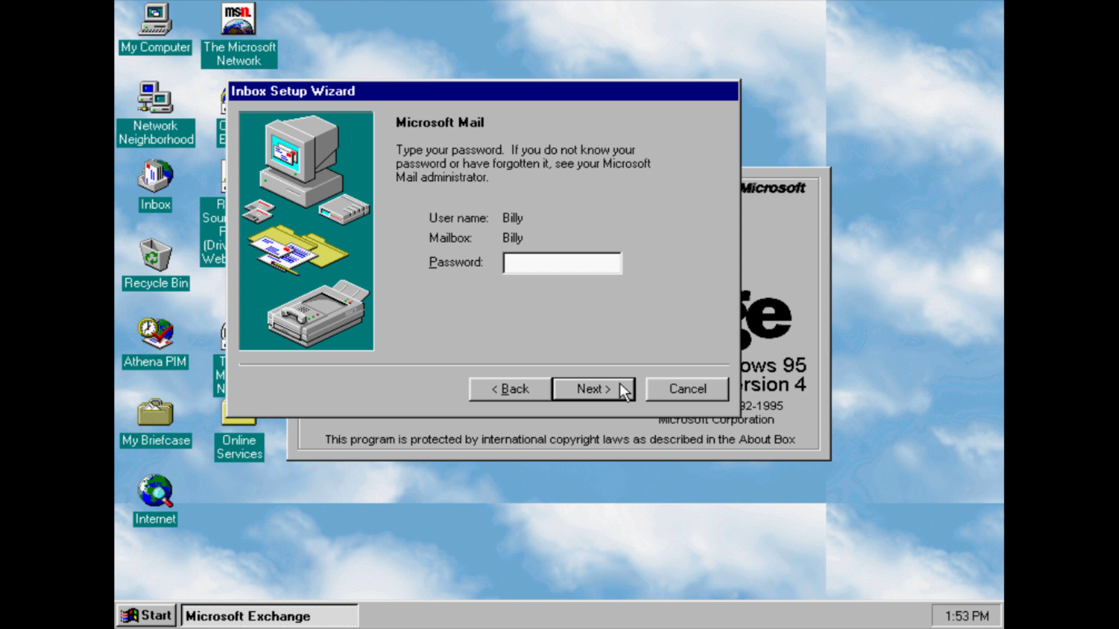
Try two Microsoft Mail passwords, dismissing each invalid-password error
type("***")
left_click(620, 384)
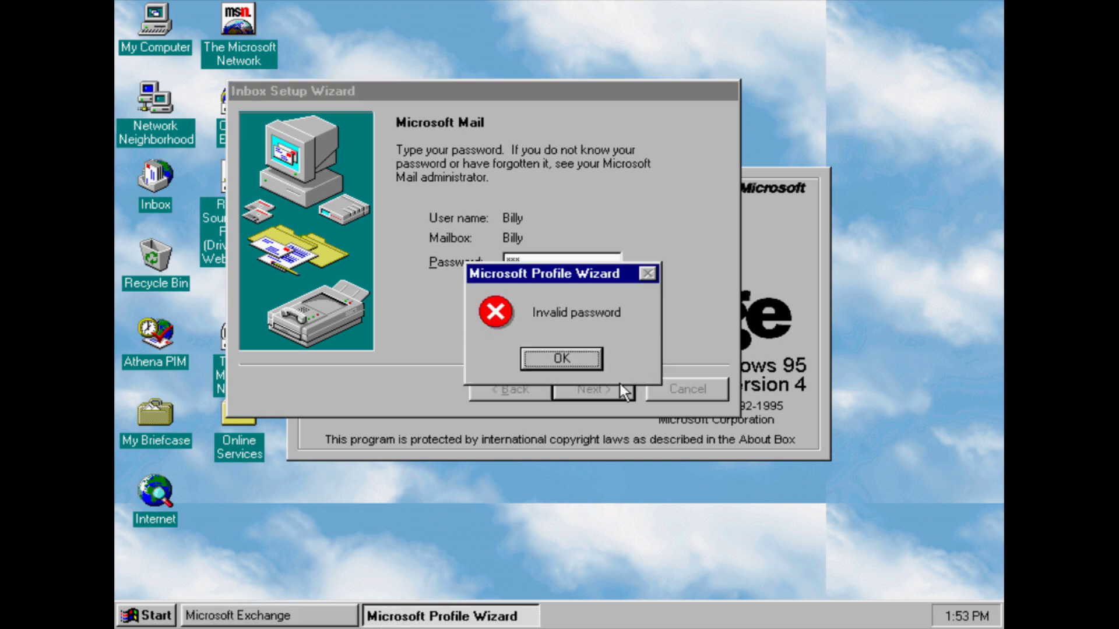
left_click(572, 357)
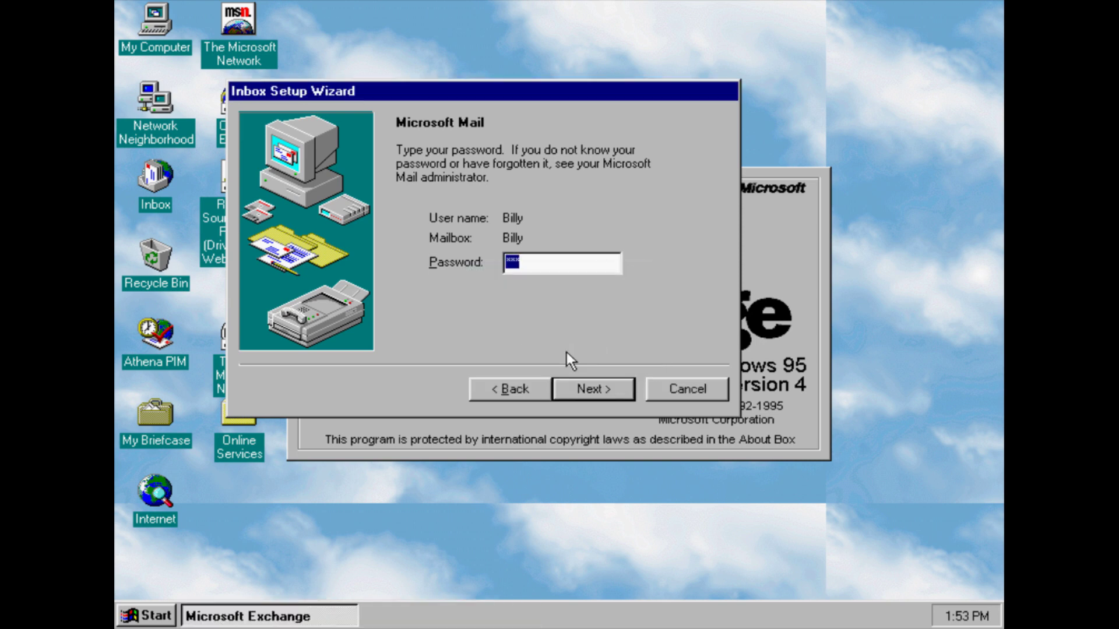
type("******")
left_click(583, 393)
left_click(560, 358)
Clear the password, cancel Inbox setup, and dismiss the no-profiles and Exchange errors
key("BackSpace")
left_click(697, 389)
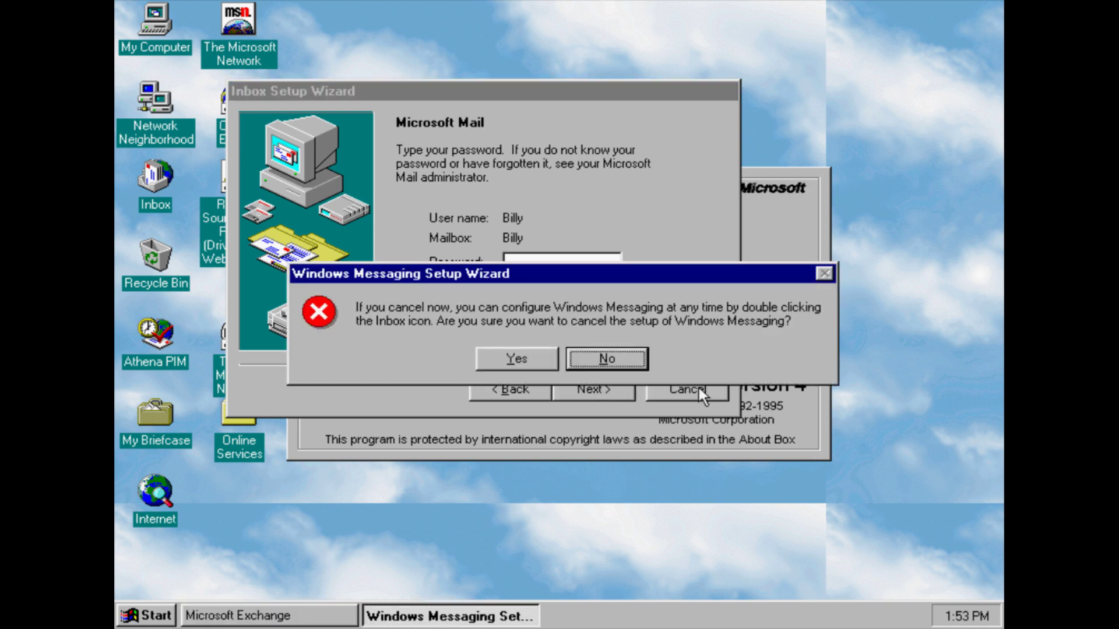
key("Left")
key("Return")
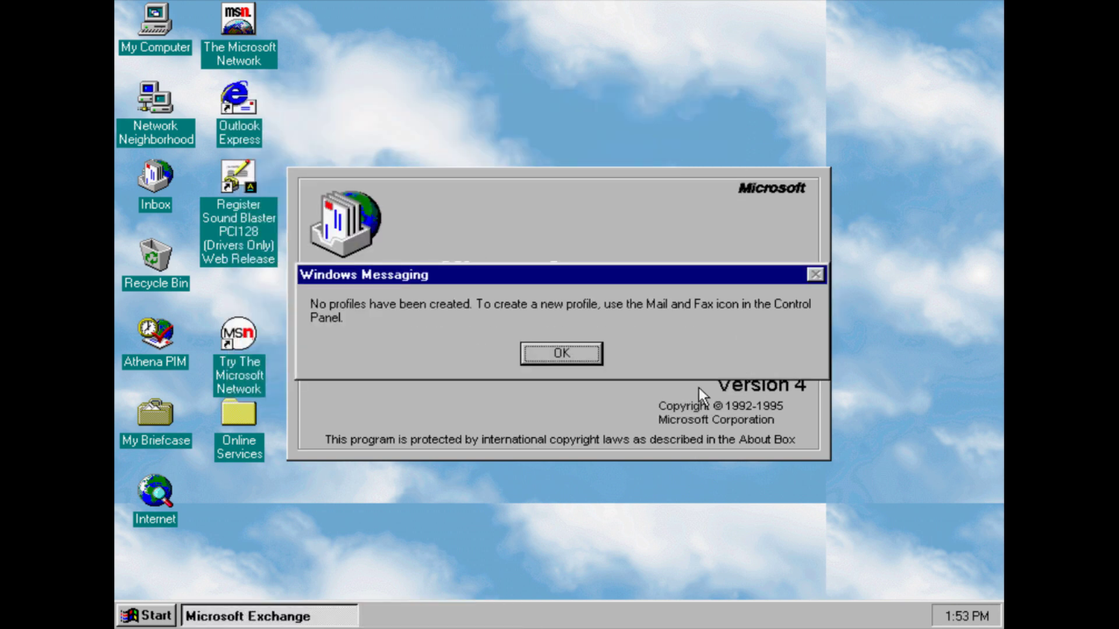
left_click(550, 352)
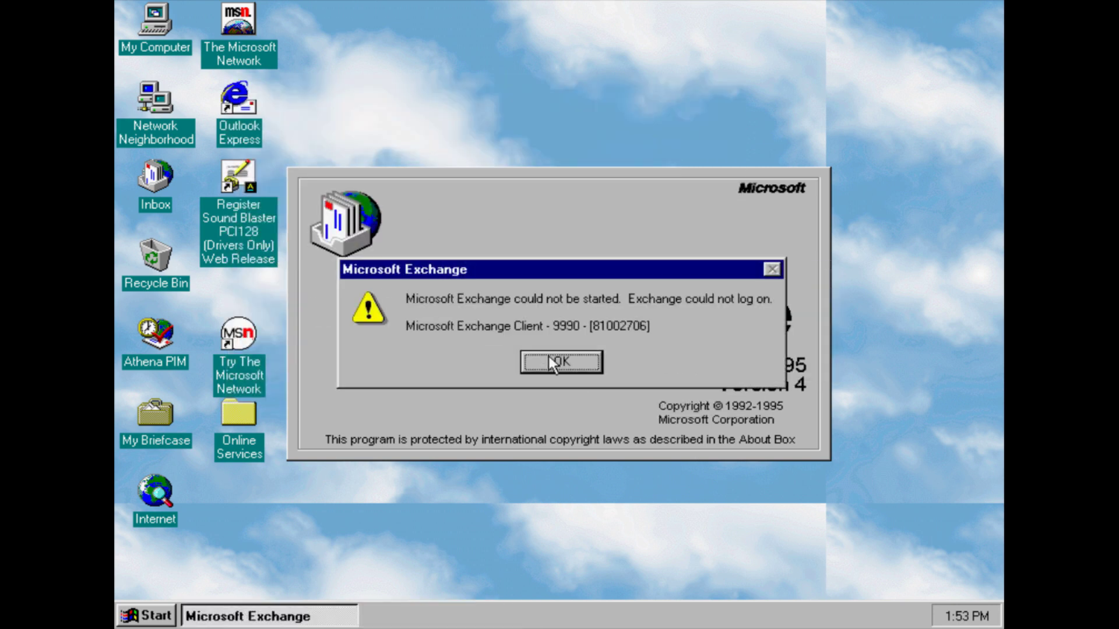
left_click(550, 360)
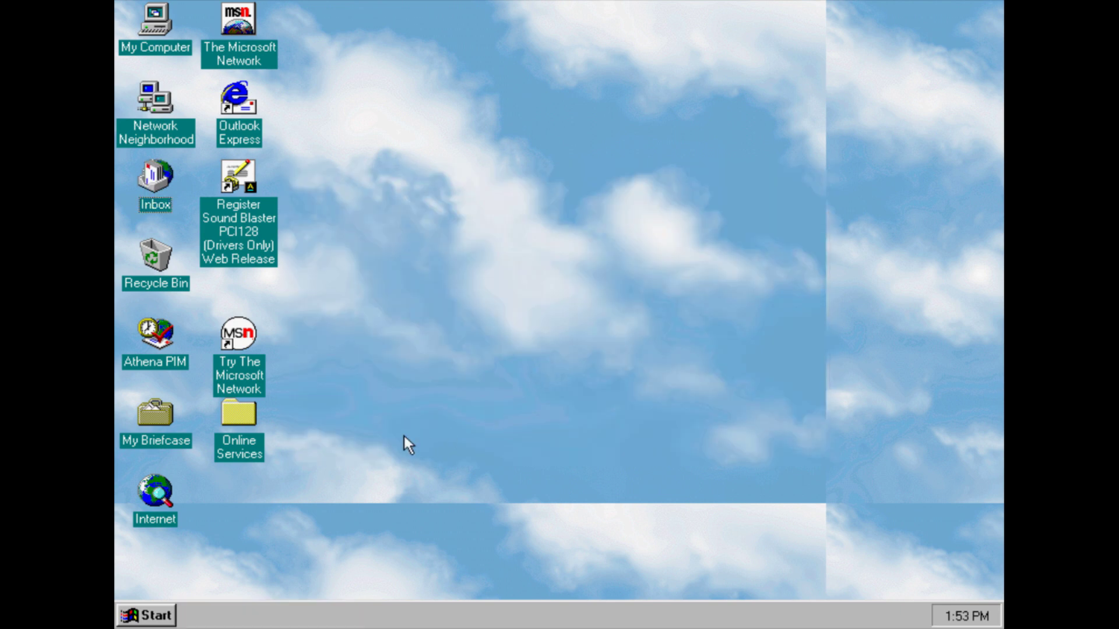
Launch FreeCell from Accessories > Games and close it
left_click(146, 616)
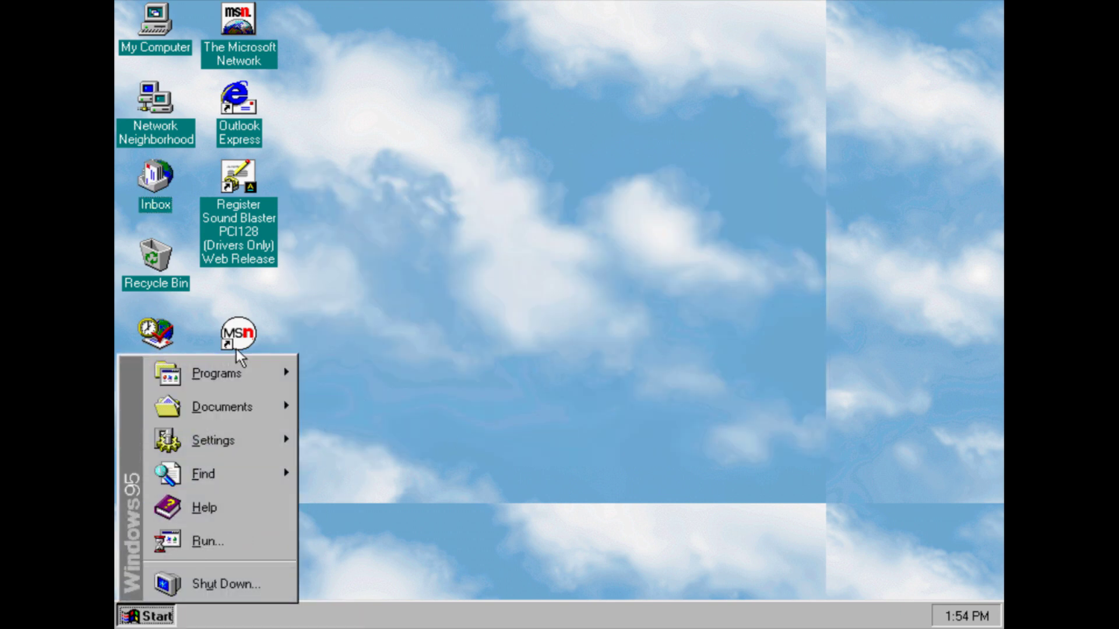
mouse_move(235, 365)
mouse_move(408, 365)
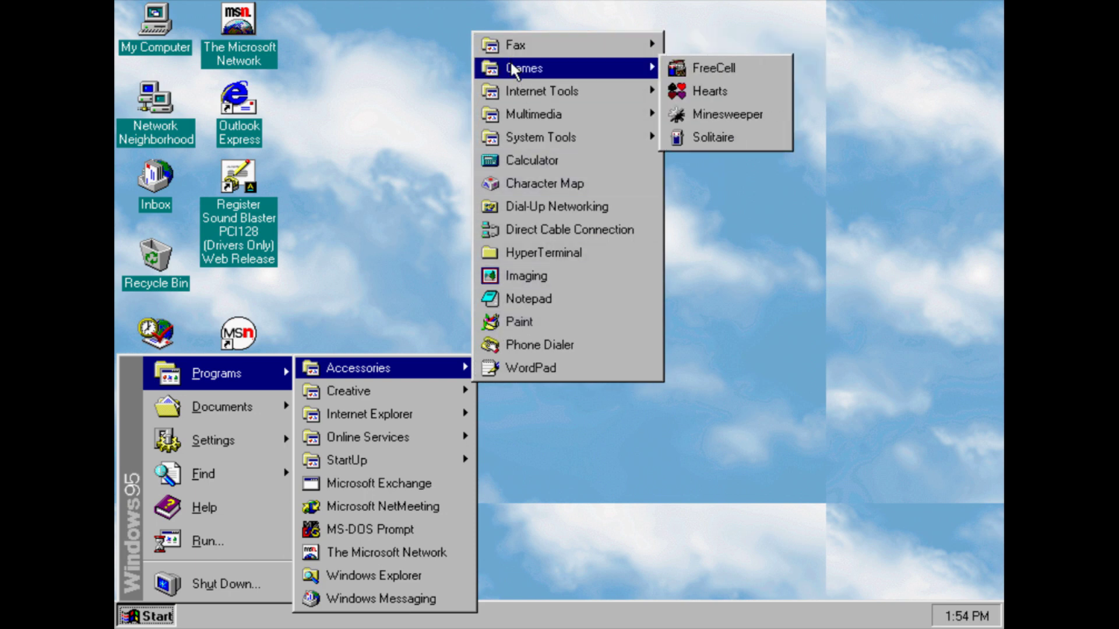
mouse_move(519, 70)
left_click(691, 72)
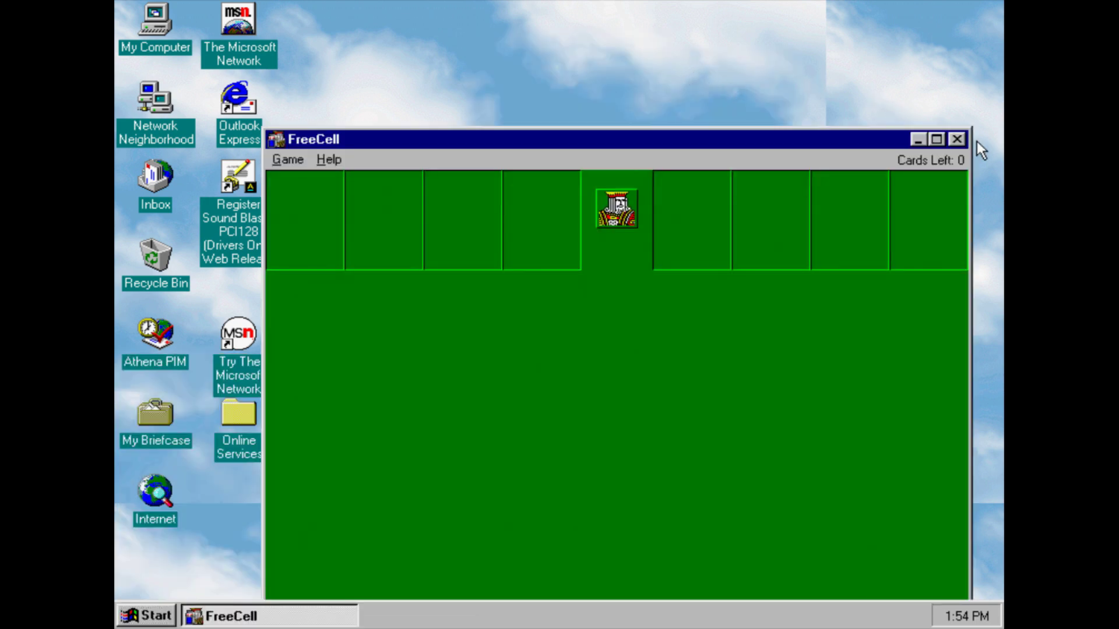
left_click(957, 139)
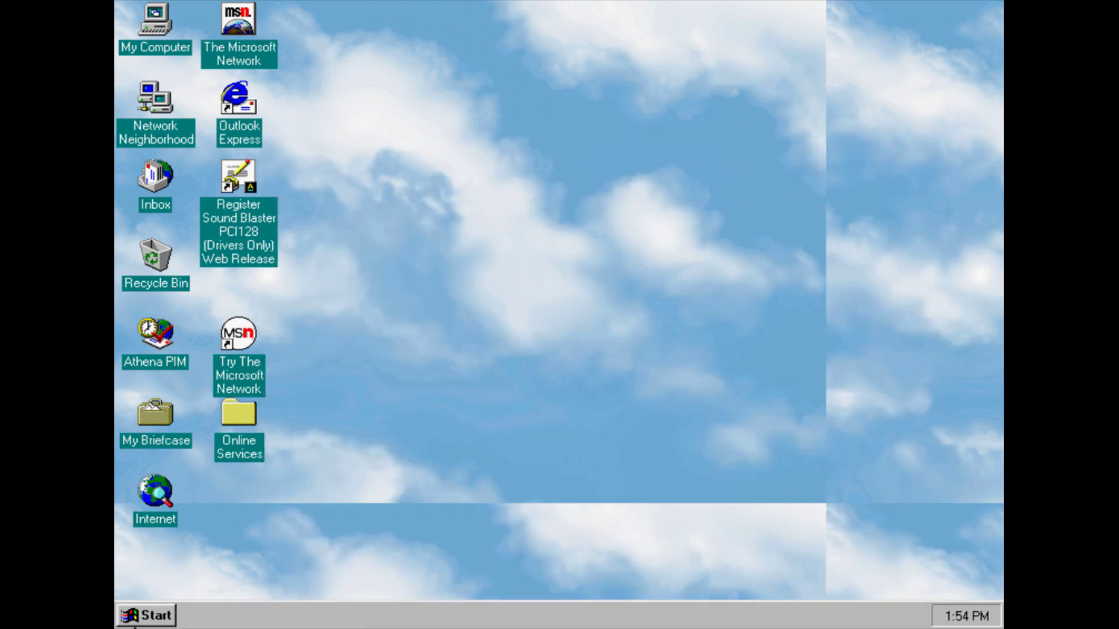
Launch Hearts and quit its network game
left_click(147, 616)
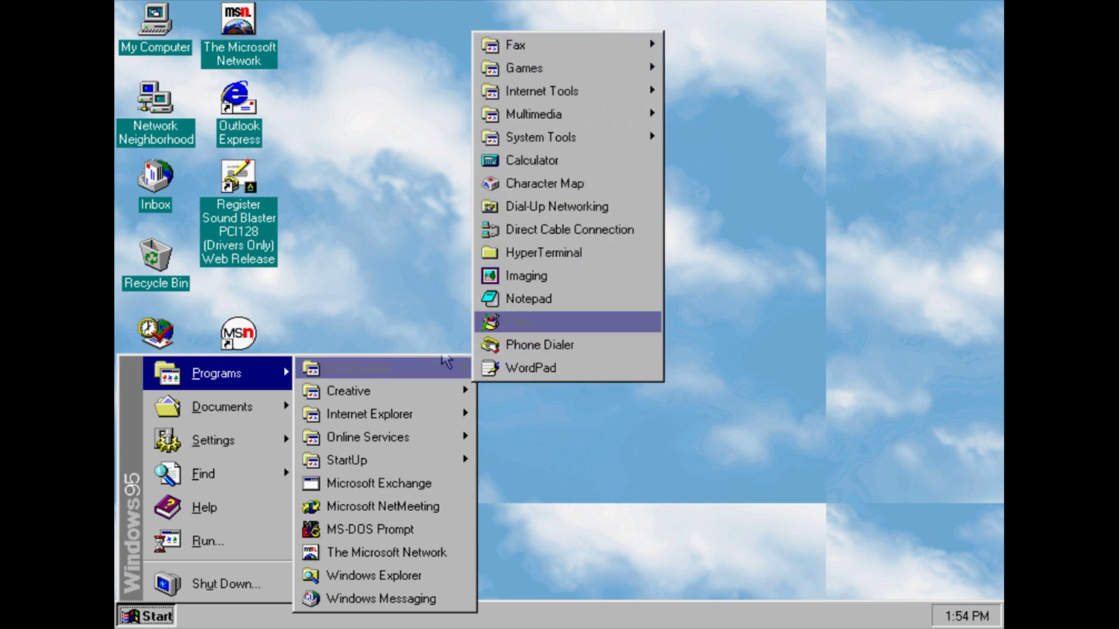
mouse_move(536, 73)
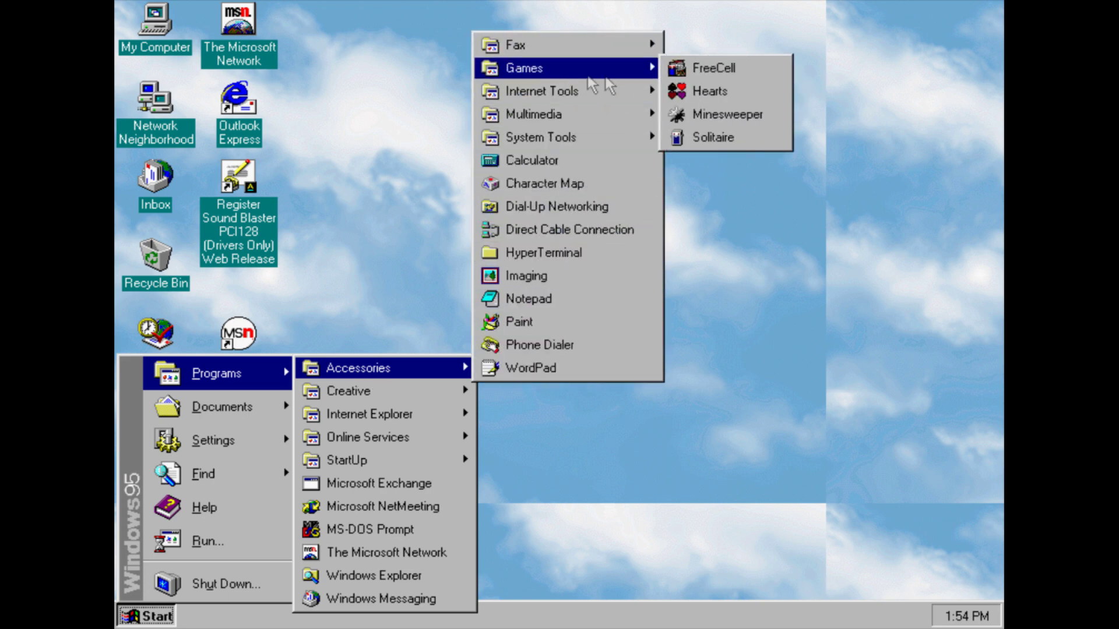
left_click(711, 91)
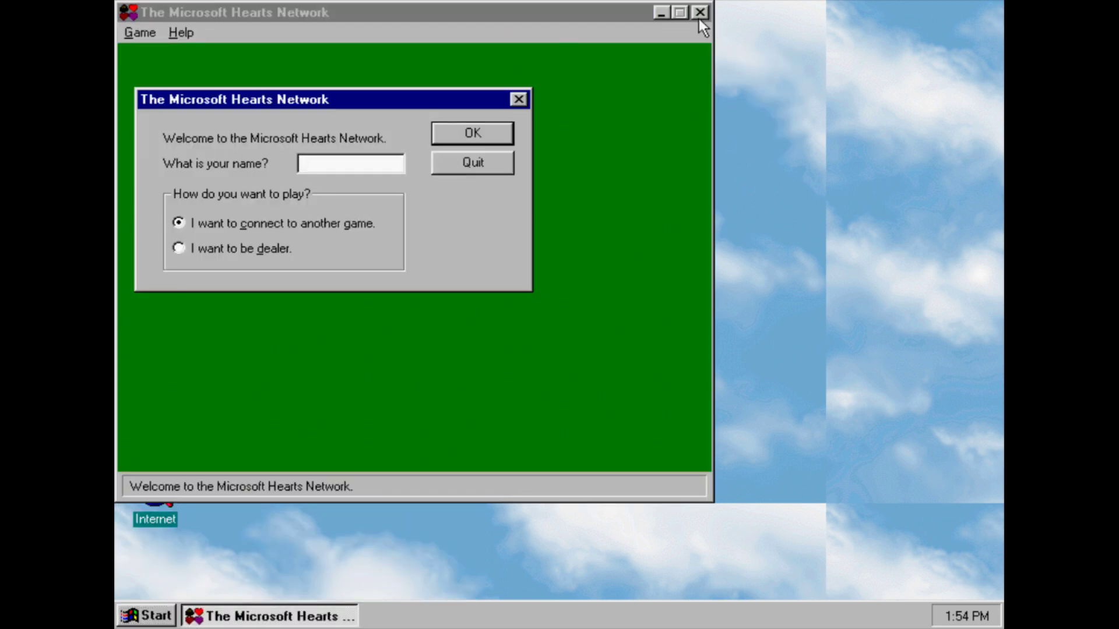
left_click(473, 162)
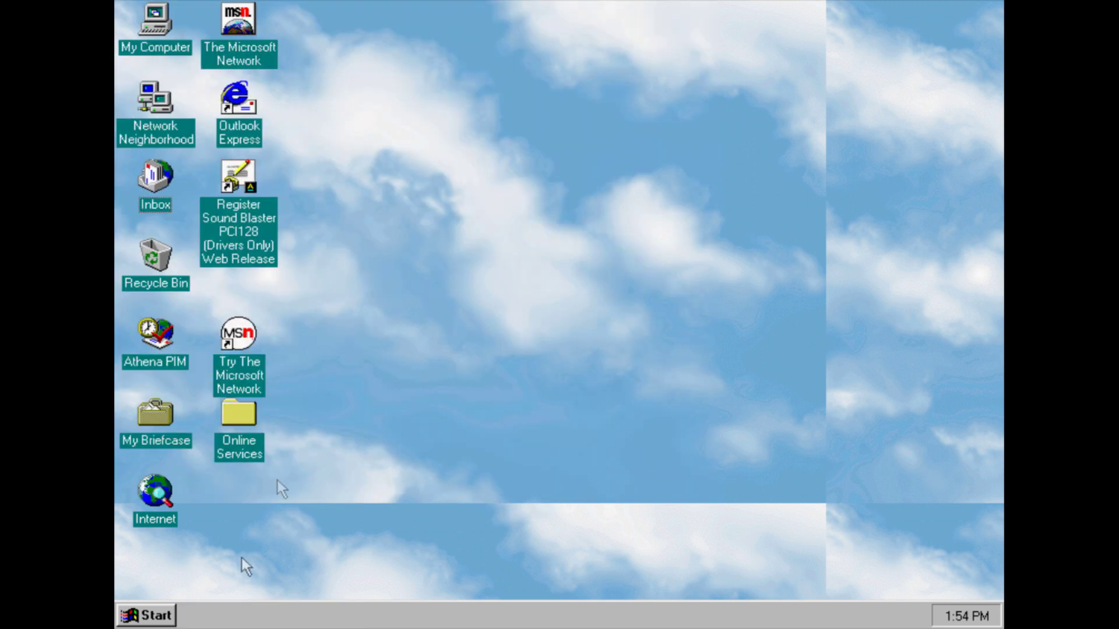
Launch Minesweeper and uncover squares until one turns out to be a mine
left_click(155, 615)
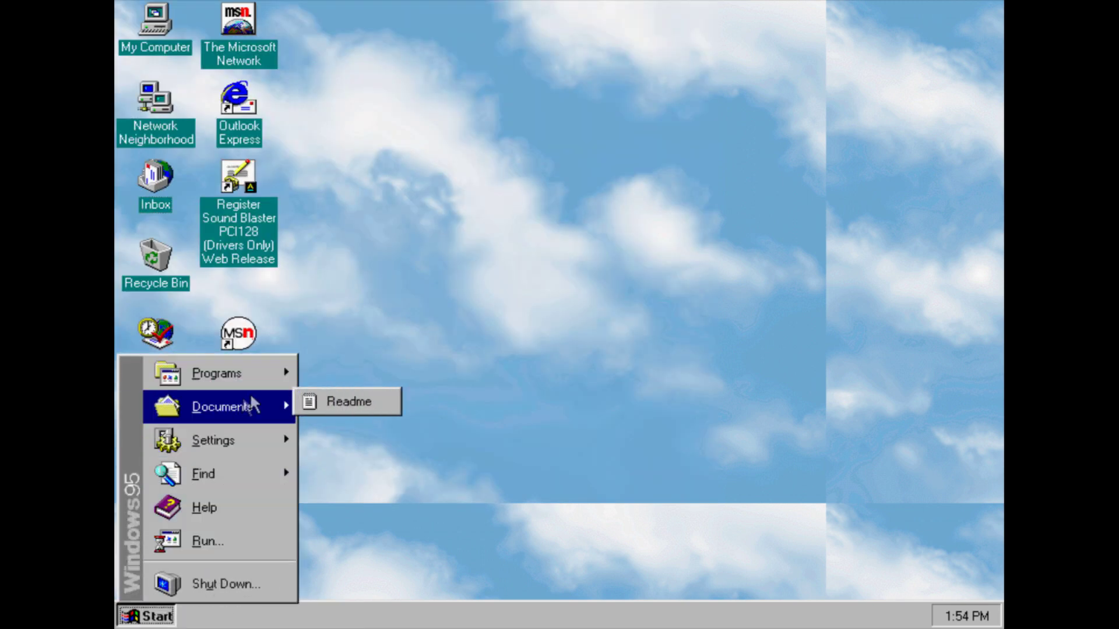
mouse_move(233, 373)
mouse_move(348, 366)
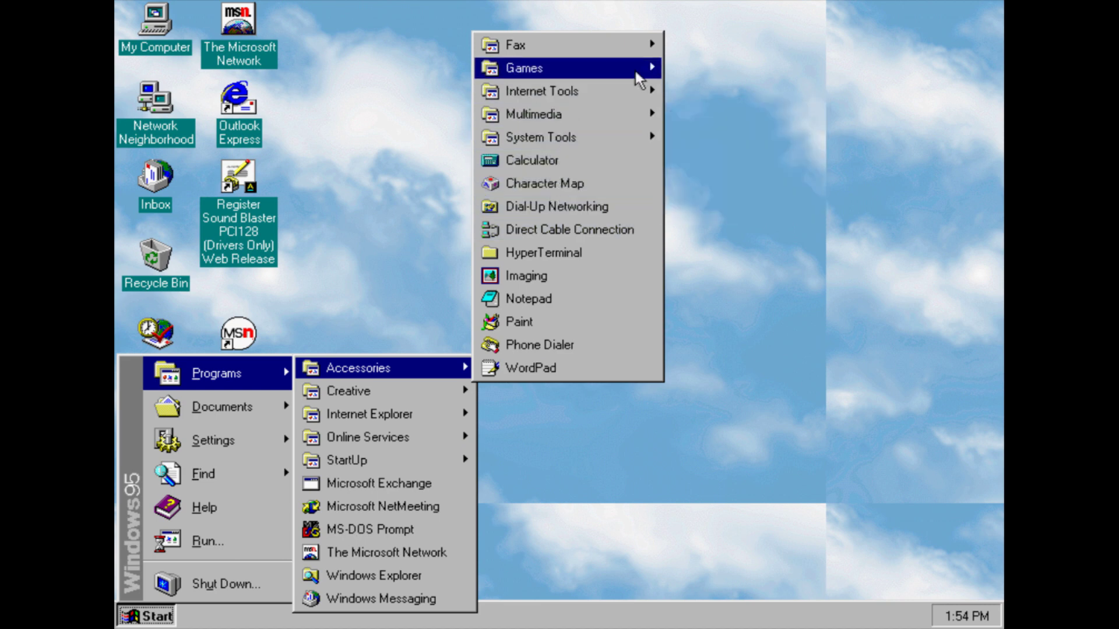
mouse_move(636, 69)
left_click(728, 114)
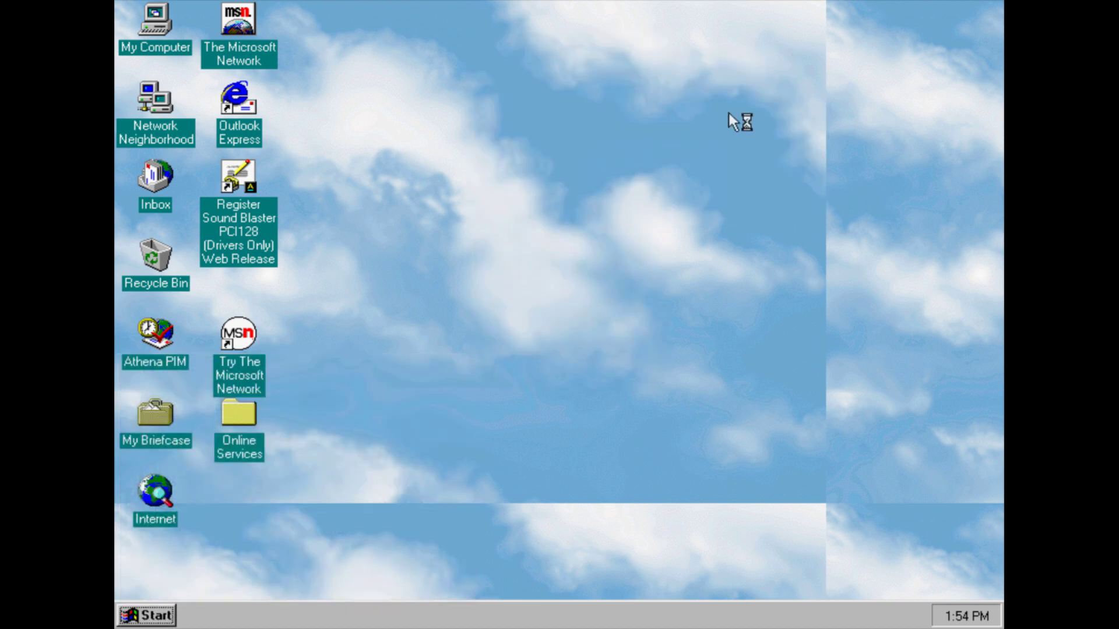
left_click(350, 147)
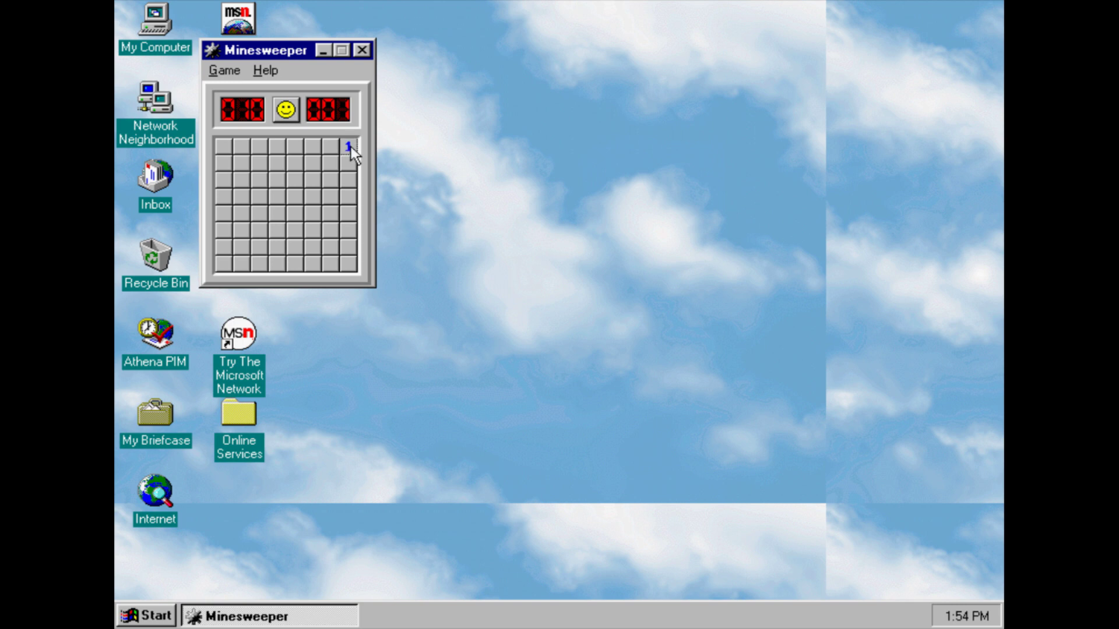
left_click(349, 264)
left_click(235, 269)
left_click(226, 143)
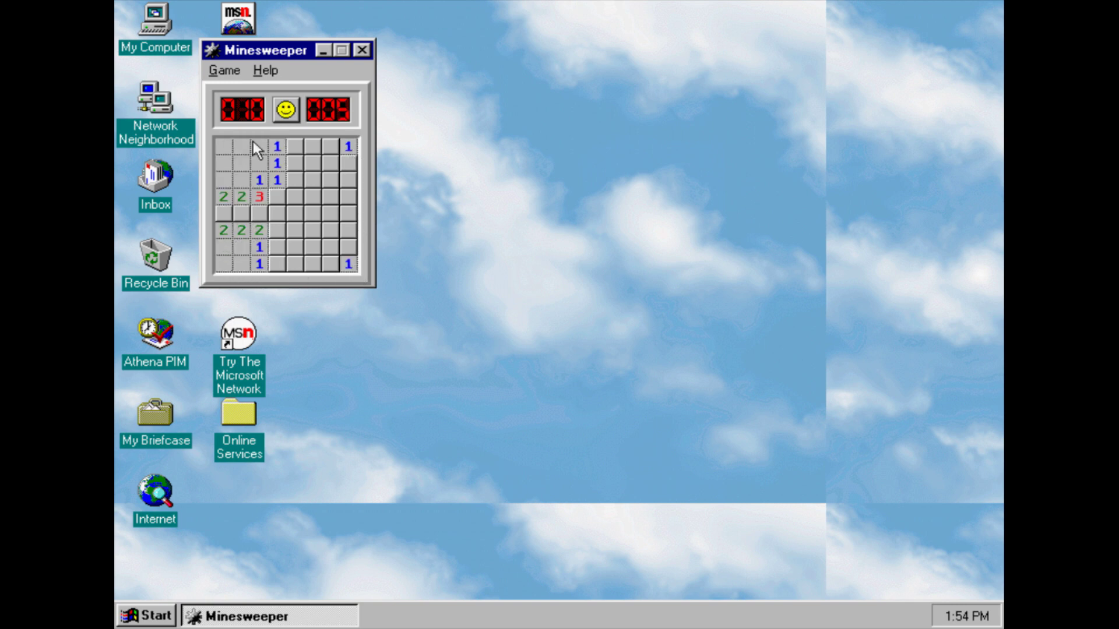
left_click(348, 180)
left_click(331, 230)
left_click(318, 201)
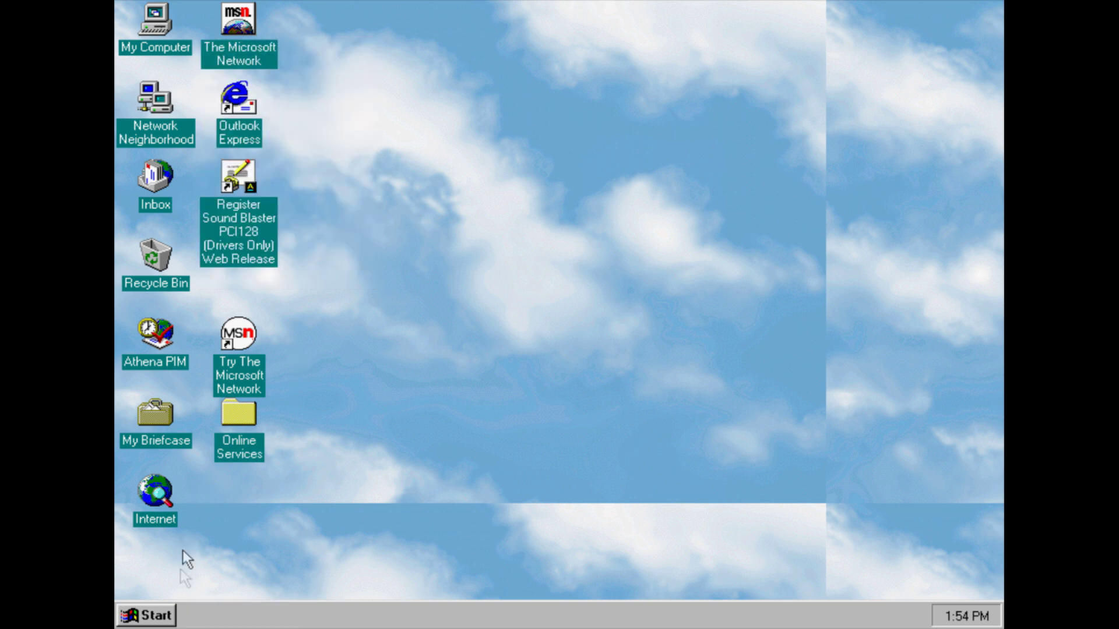
Launch Solitaire, let it deal, and close it
left_click(170, 621)
mouse_move(257, 372)
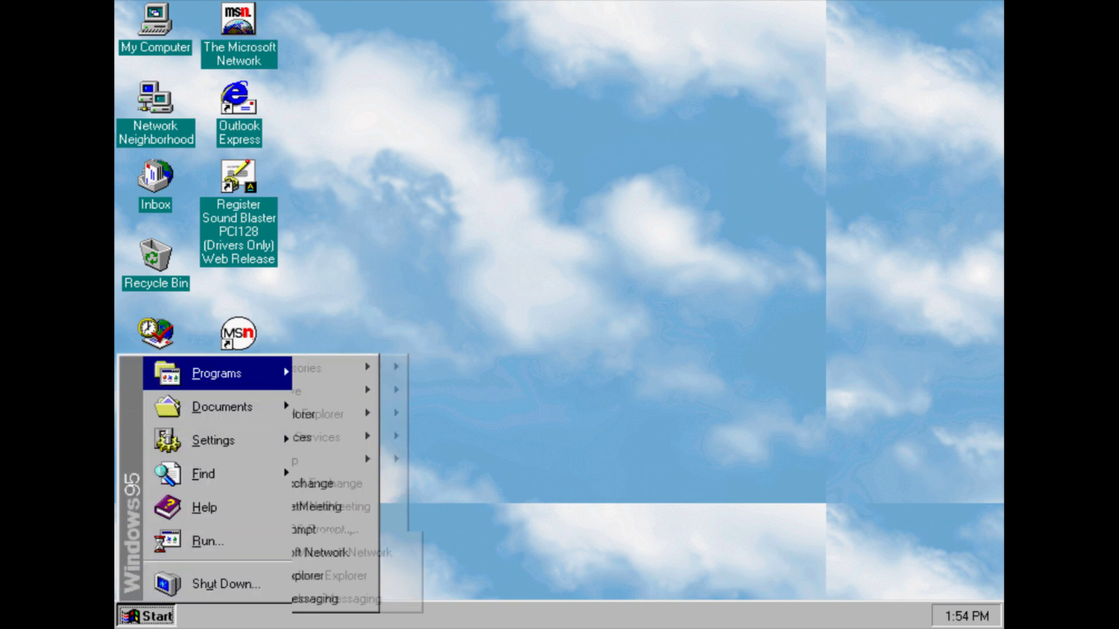
mouse_move(340, 373)
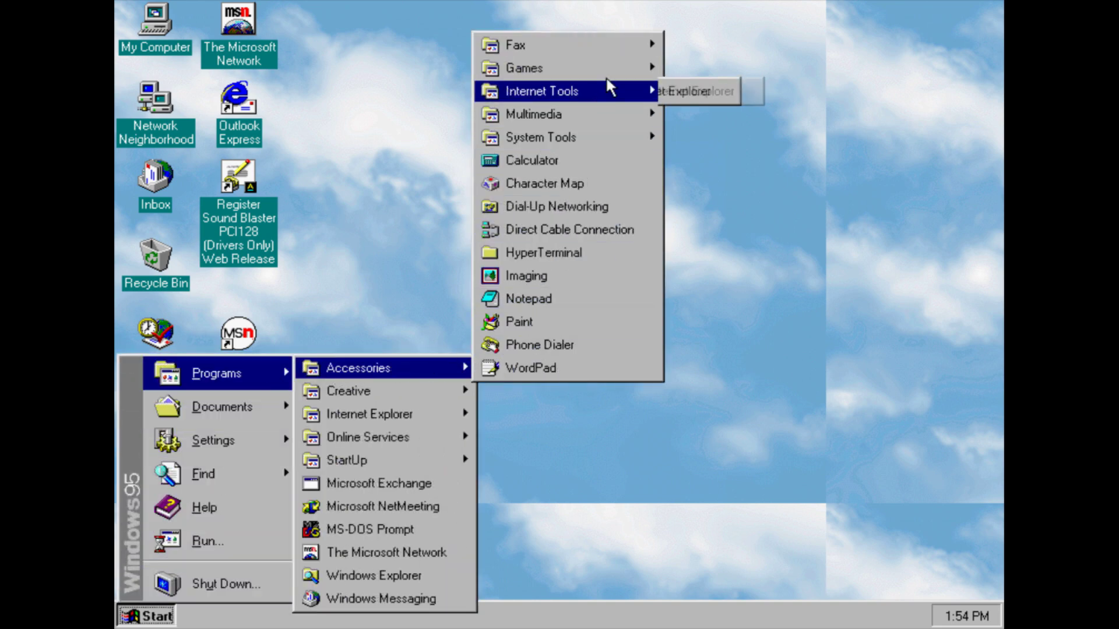
mouse_move(626, 78)
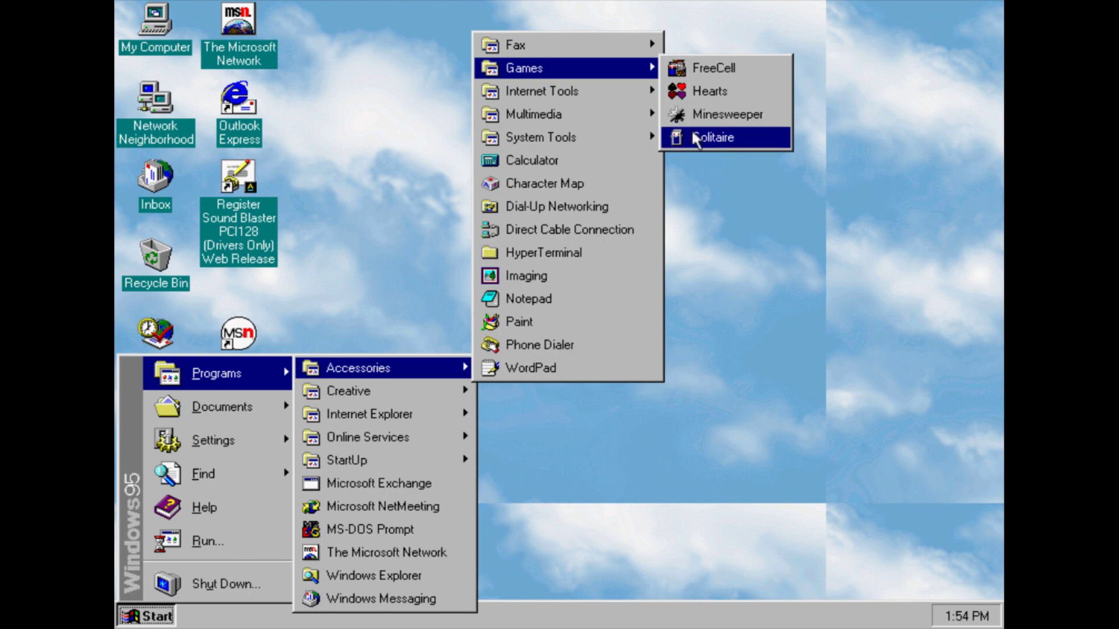
left_click(699, 138)
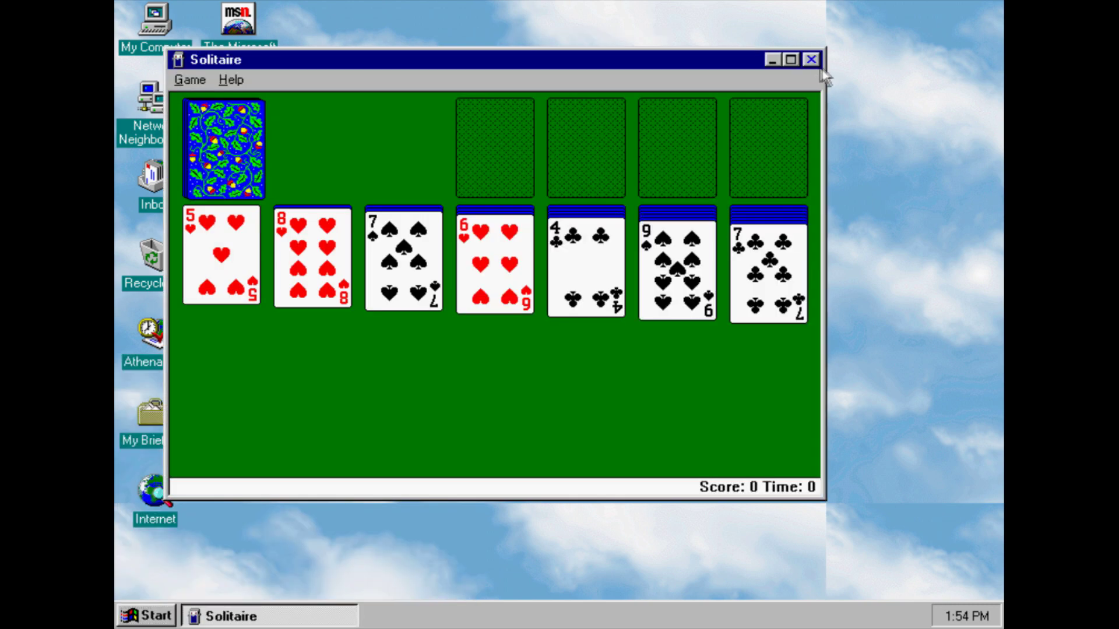
left_click(810, 59)
left_click(136, 611)
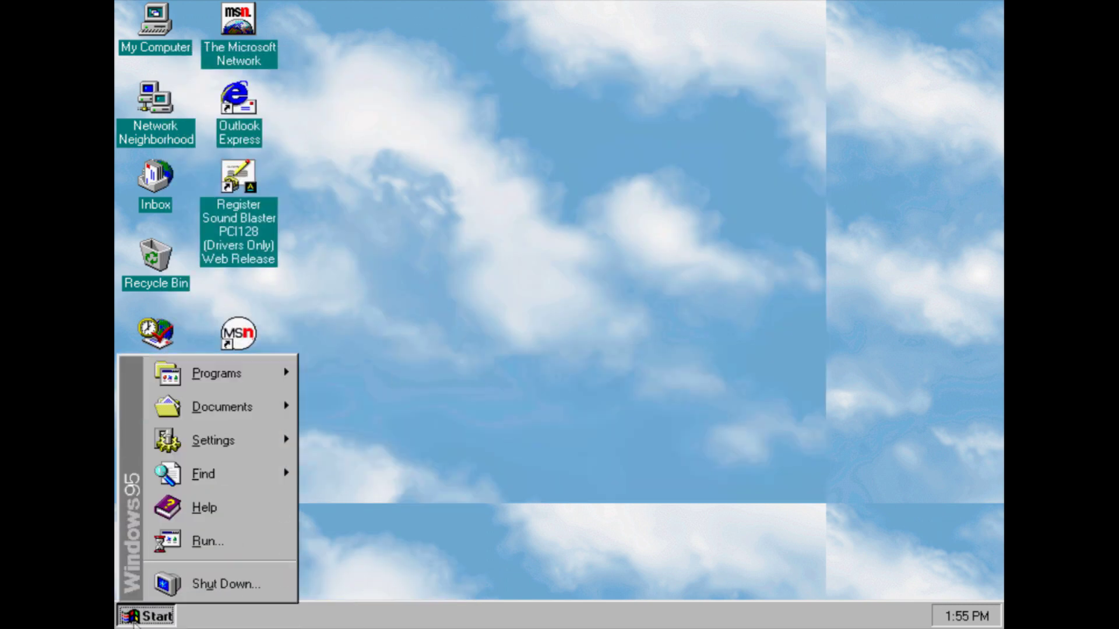
Launch Internet Explorer from the Start menu
mouse_move(242, 373)
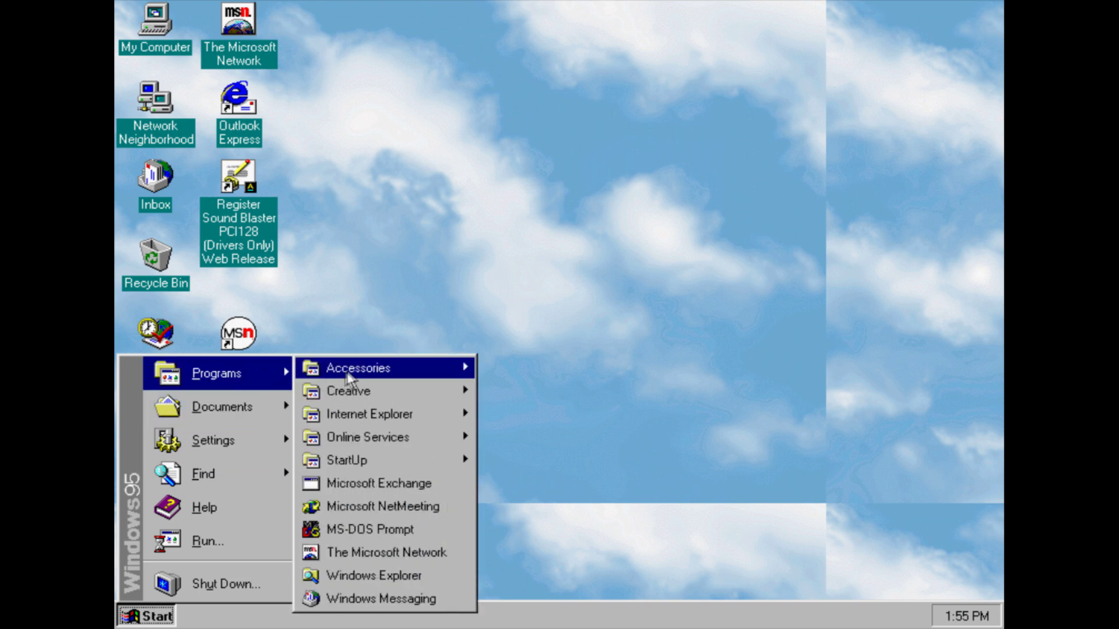
mouse_move(347, 373)
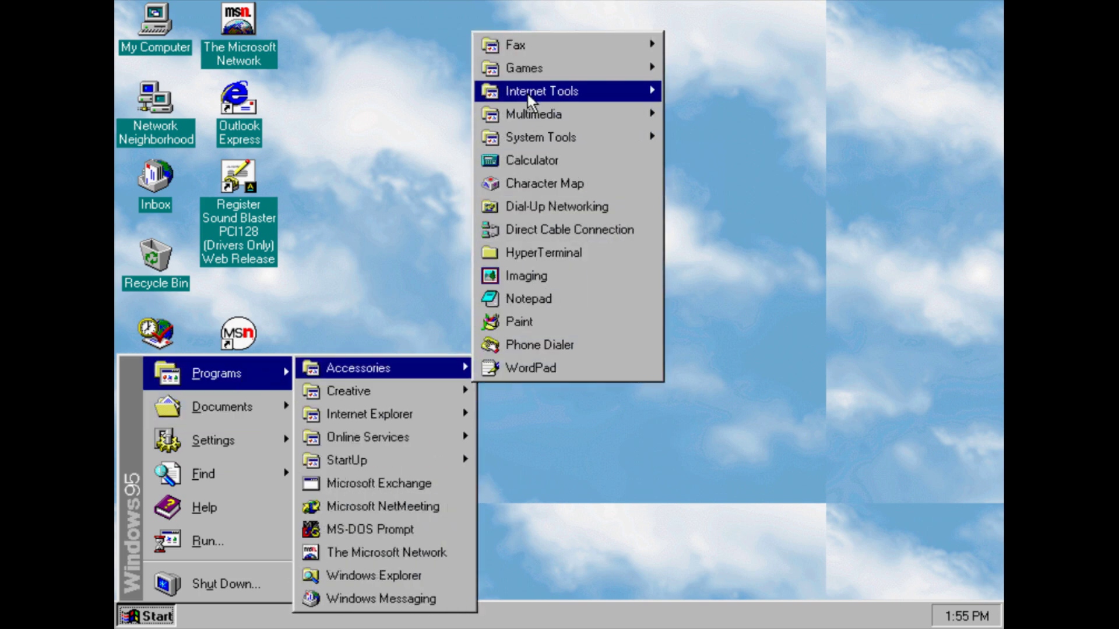
mouse_move(646, 92)
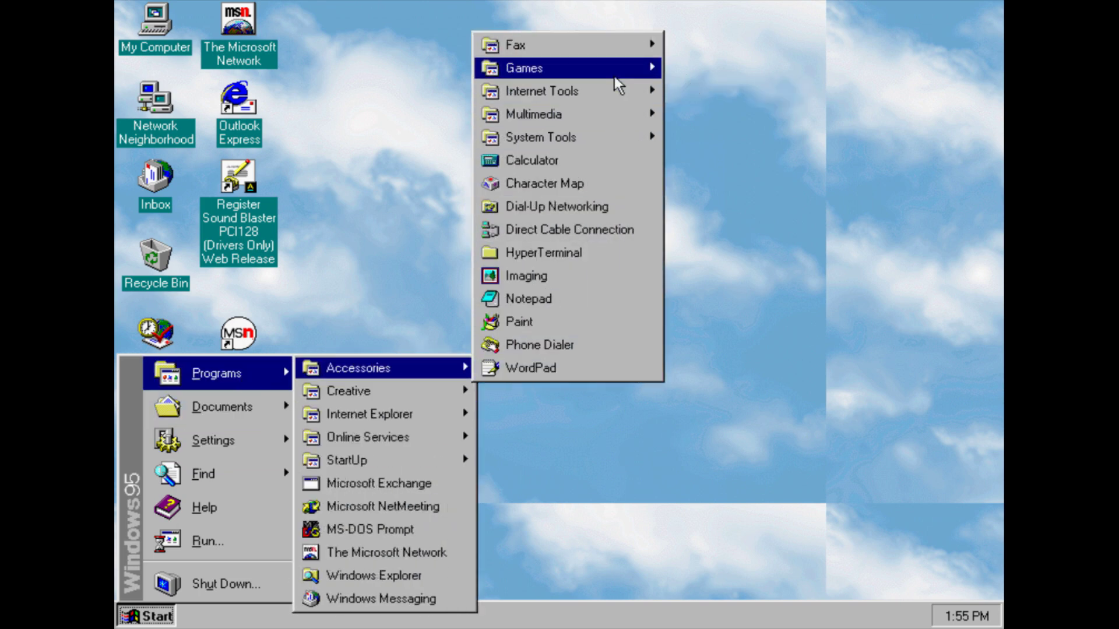
left_click(706, 88)
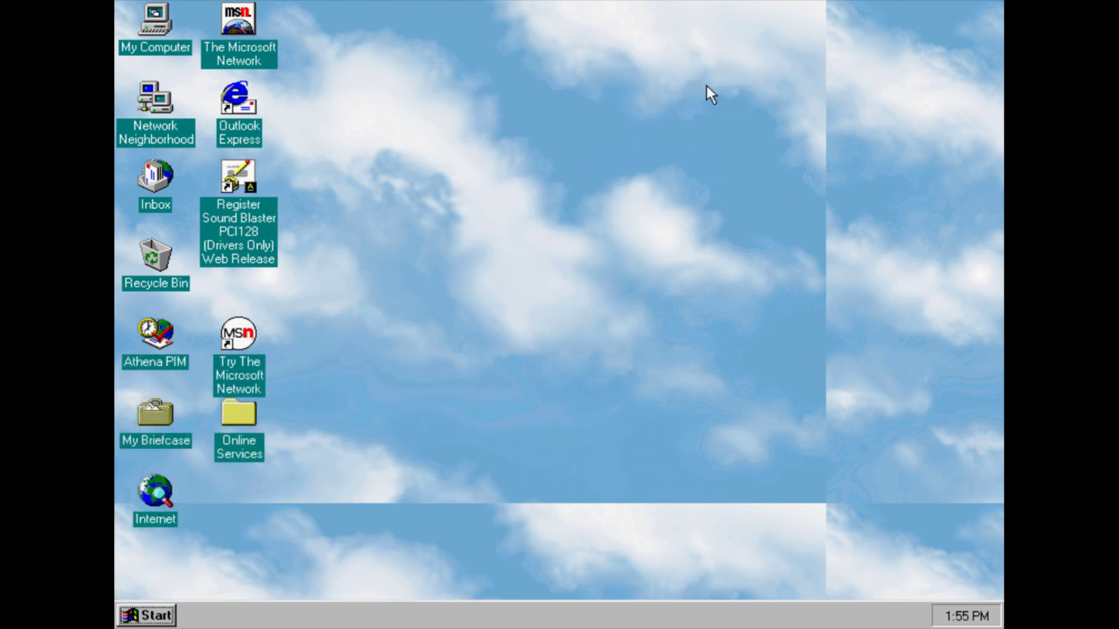
Open ActiveMovie Control, then cancel its file picker and close it
left_click(157, 617)
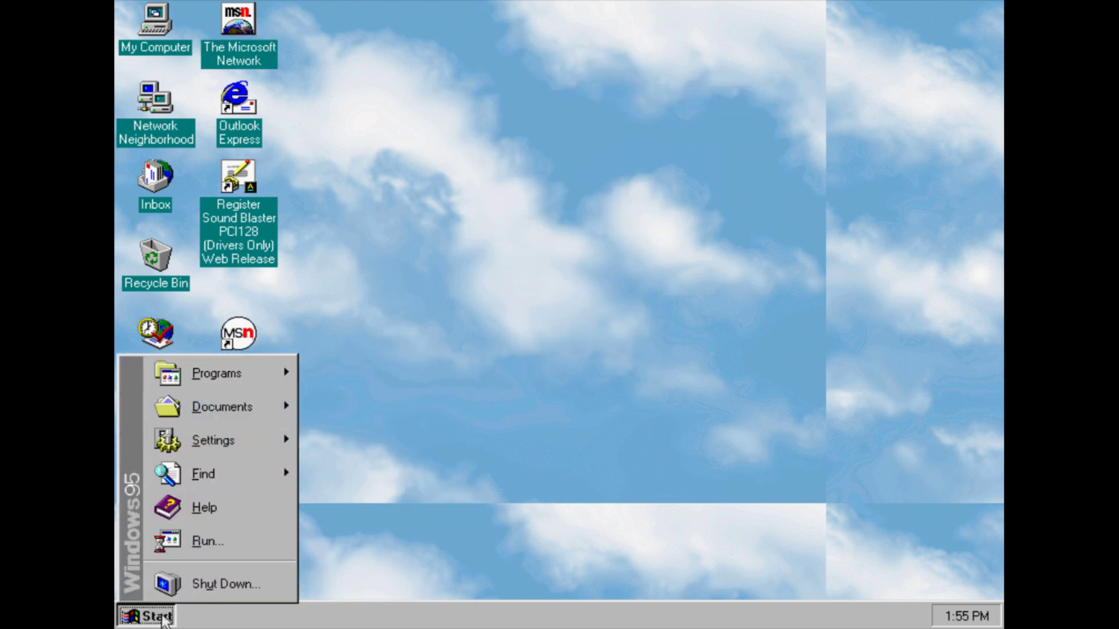
mouse_move(210, 382)
mouse_move(335, 373)
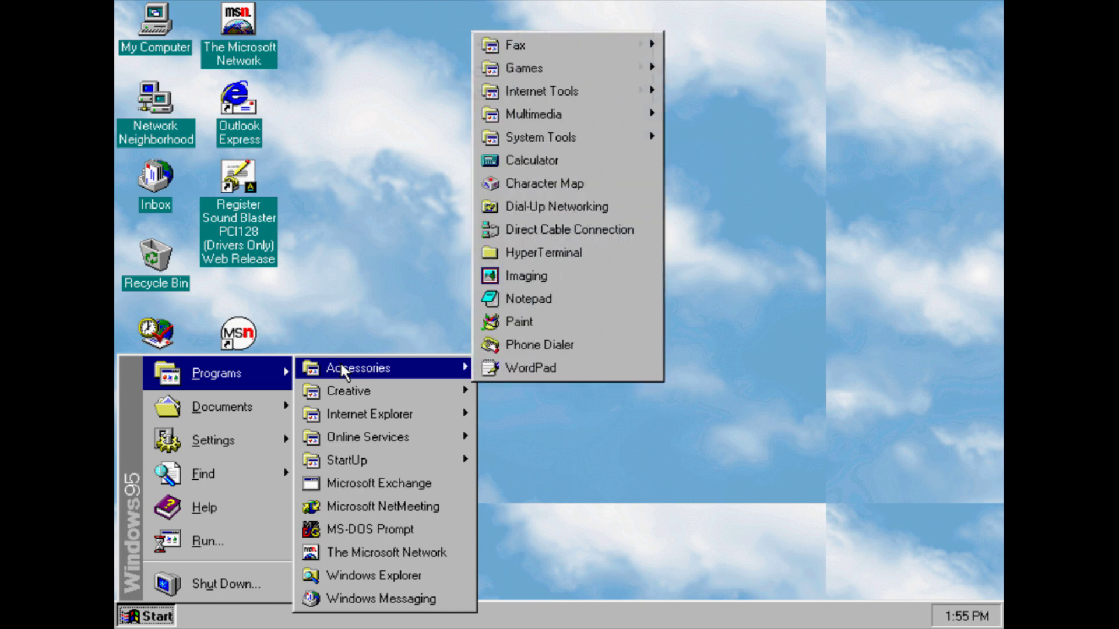
mouse_move(551, 117)
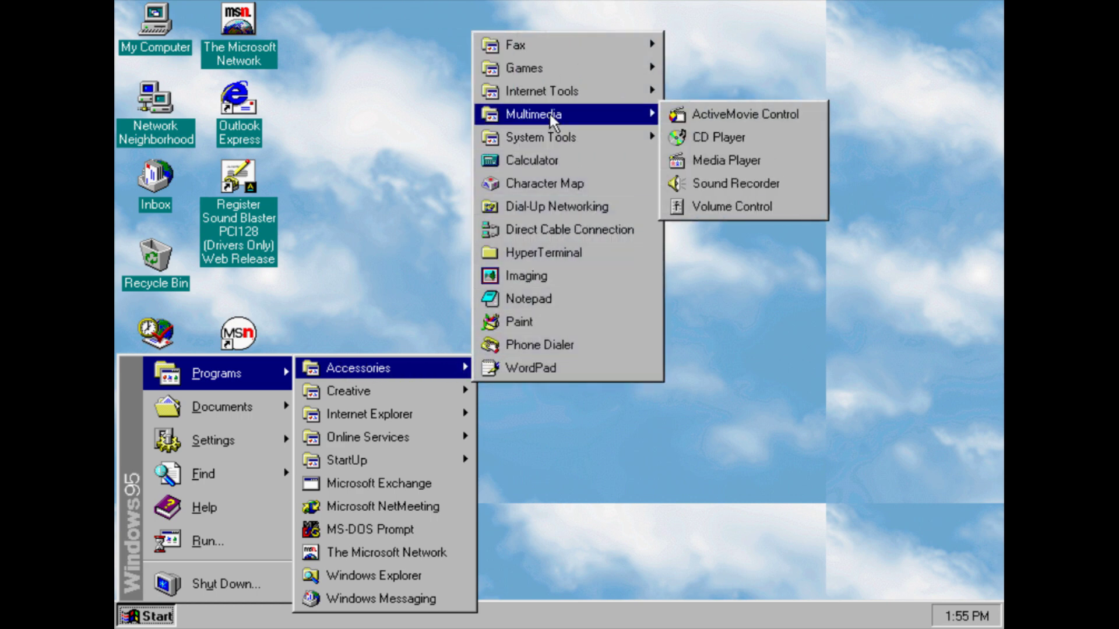
left_click(686, 115)
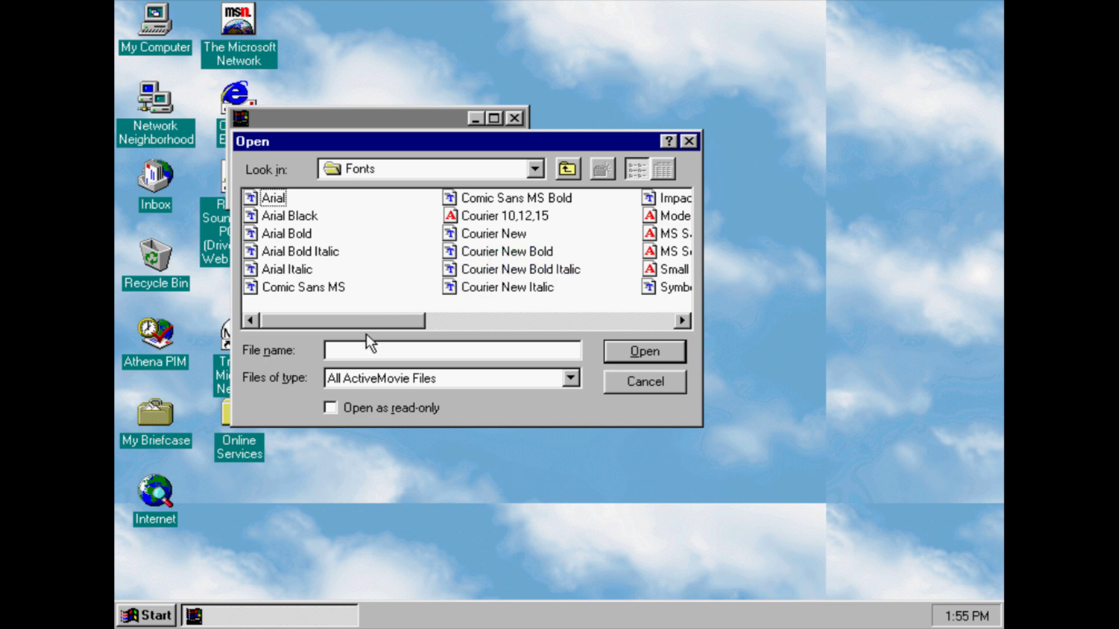
left_click_drag(358, 323, 604, 338)
left_click(647, 386)
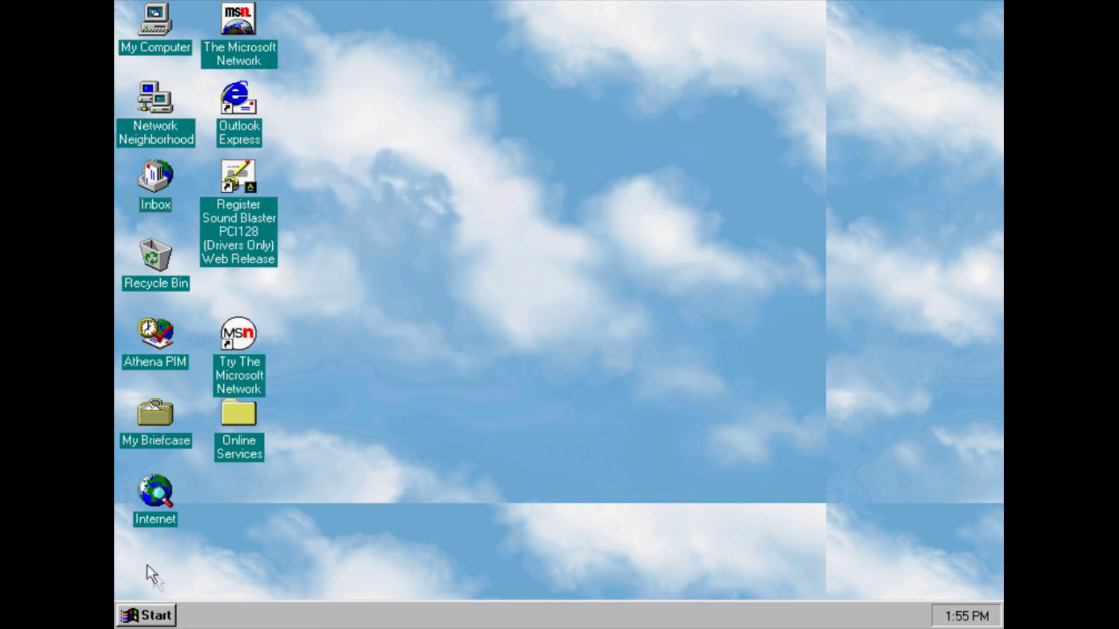
Open CD Player, which reports no audio disc, and close it
left_click(156, 615)
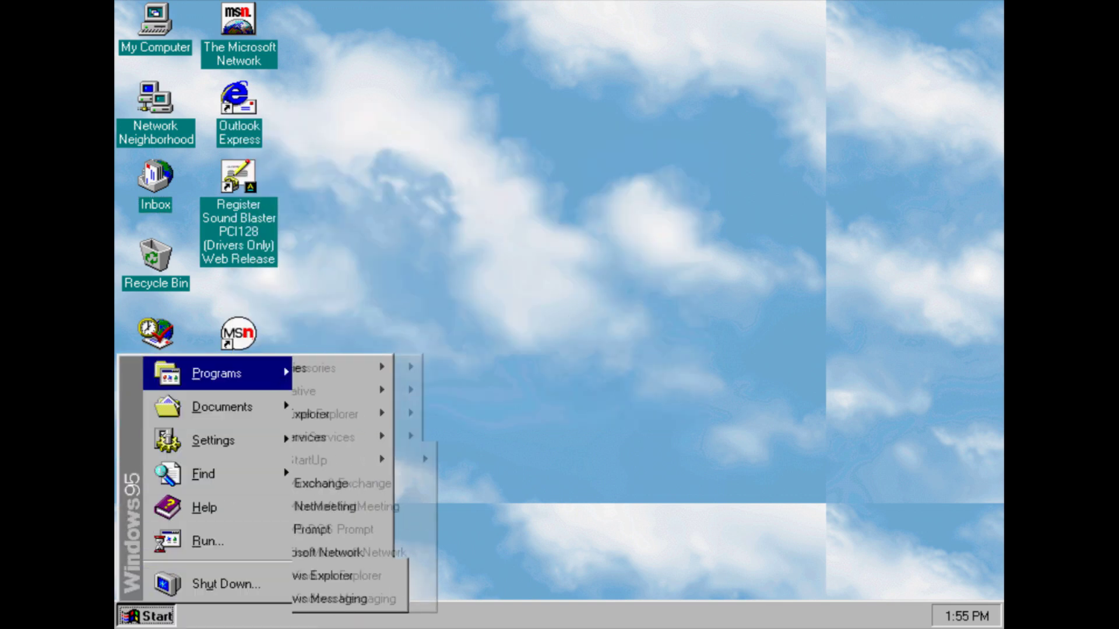
mouse_move(429, 366)
mouse_move(619, 116)
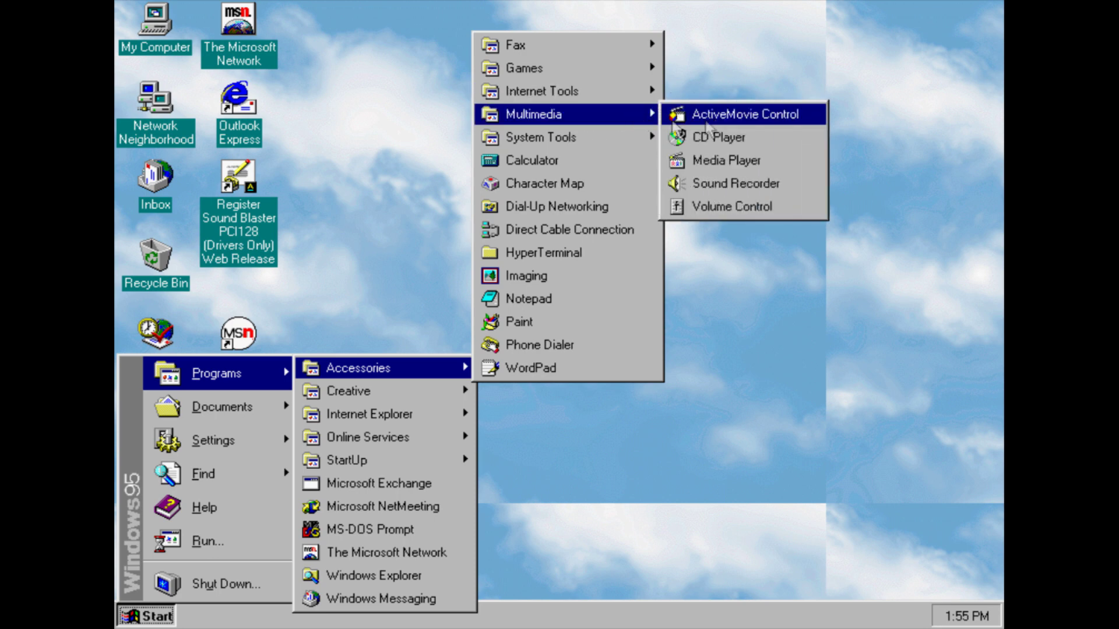
left_click(753, 138)
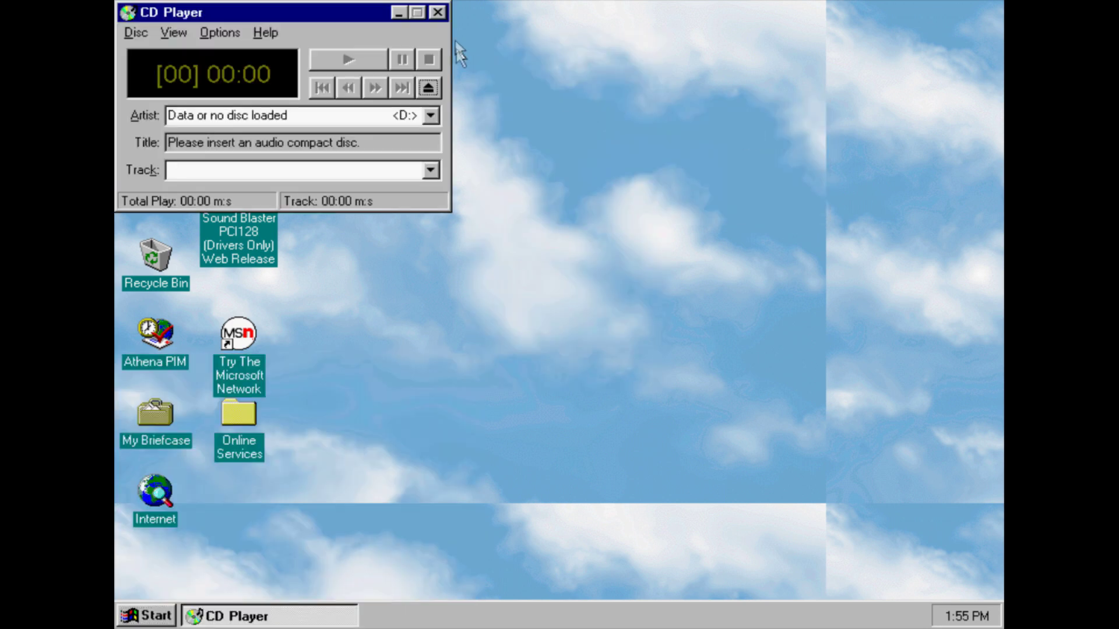
left_click(438, 13)
Open Media Player, view its Help > About box, and close it
left_click(167, 621)
mouse_move(279, 371)
mouse_move(411, 369)
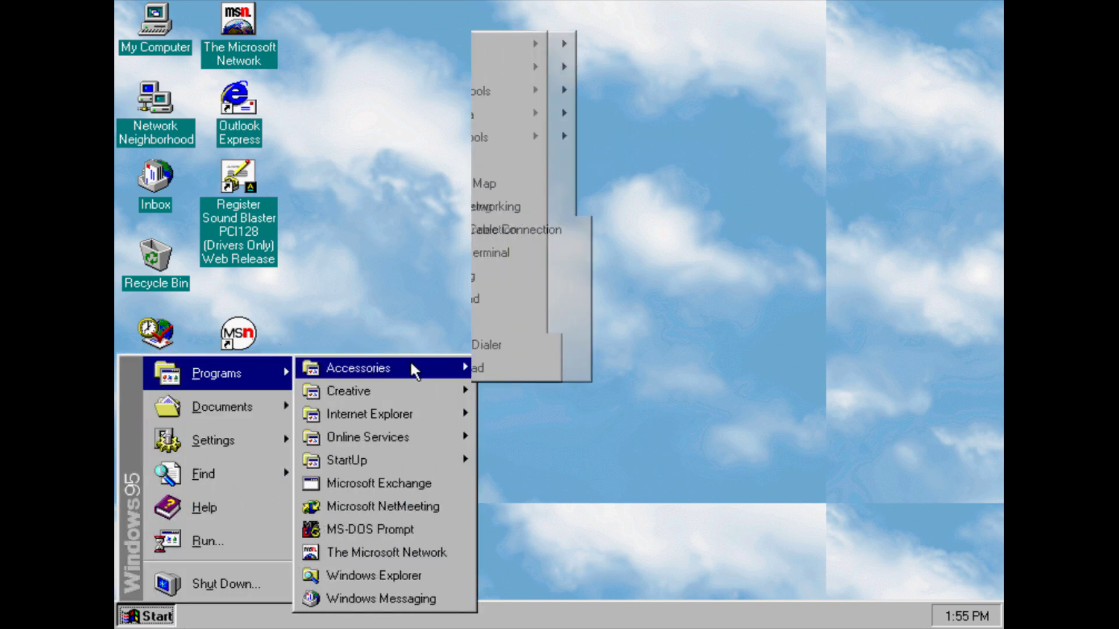
mouse_move(587, 113)
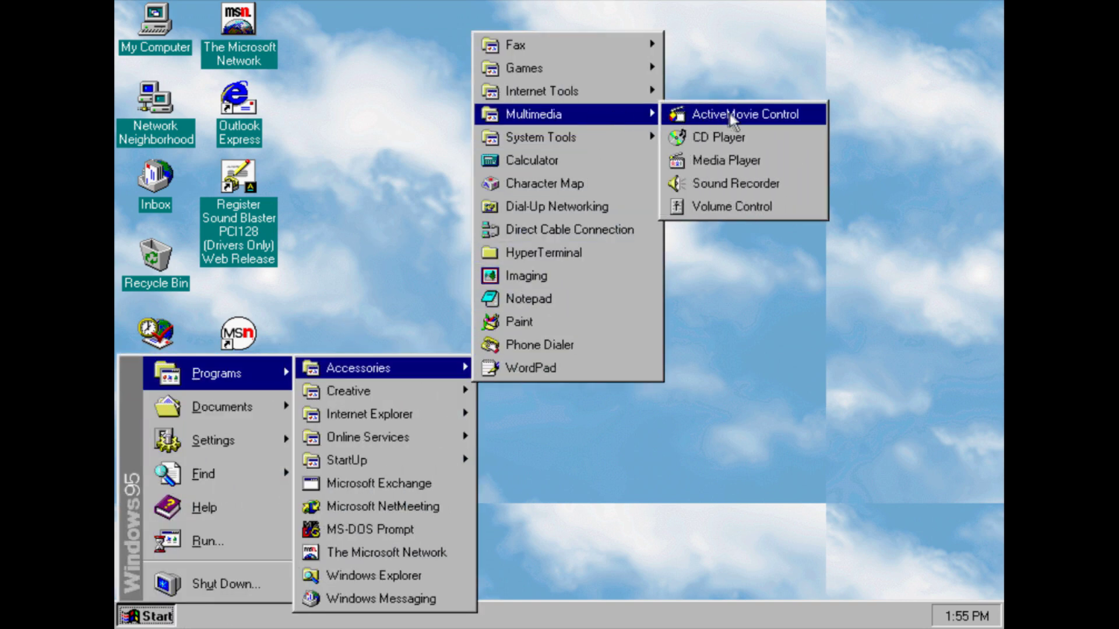
left_click(730, 163)
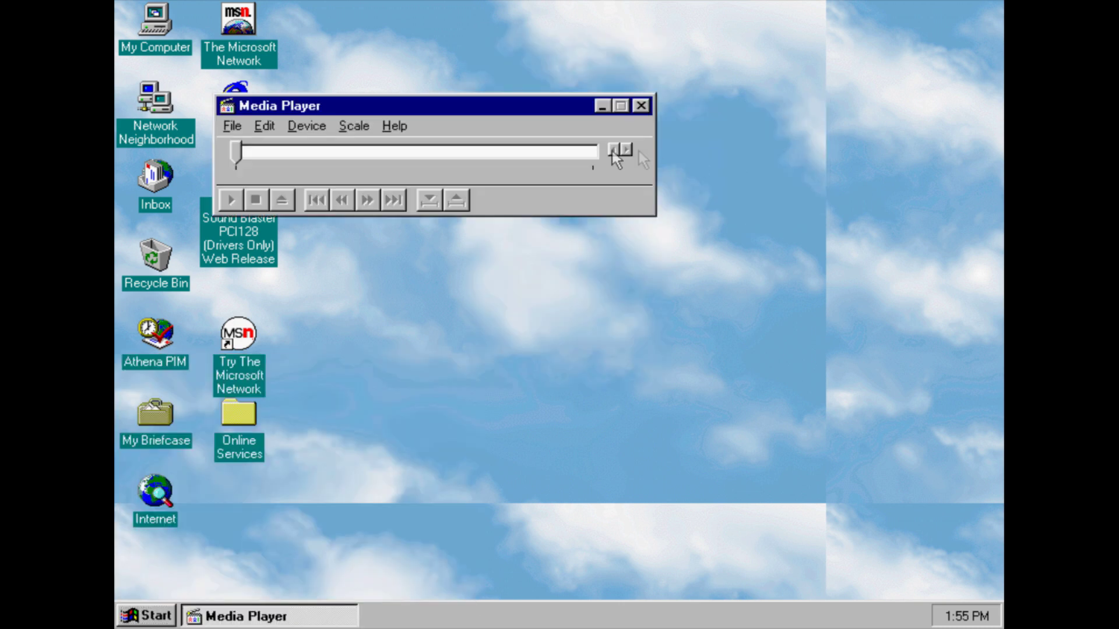
left_click(387, 128)
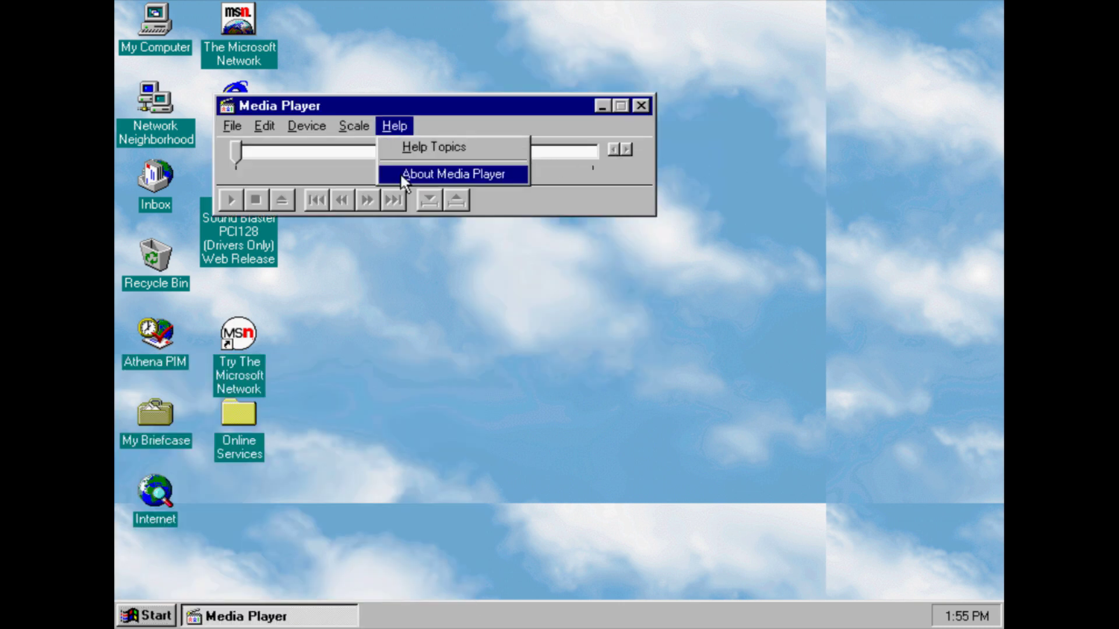
left_click(400, 173)
left_click(559, 438)
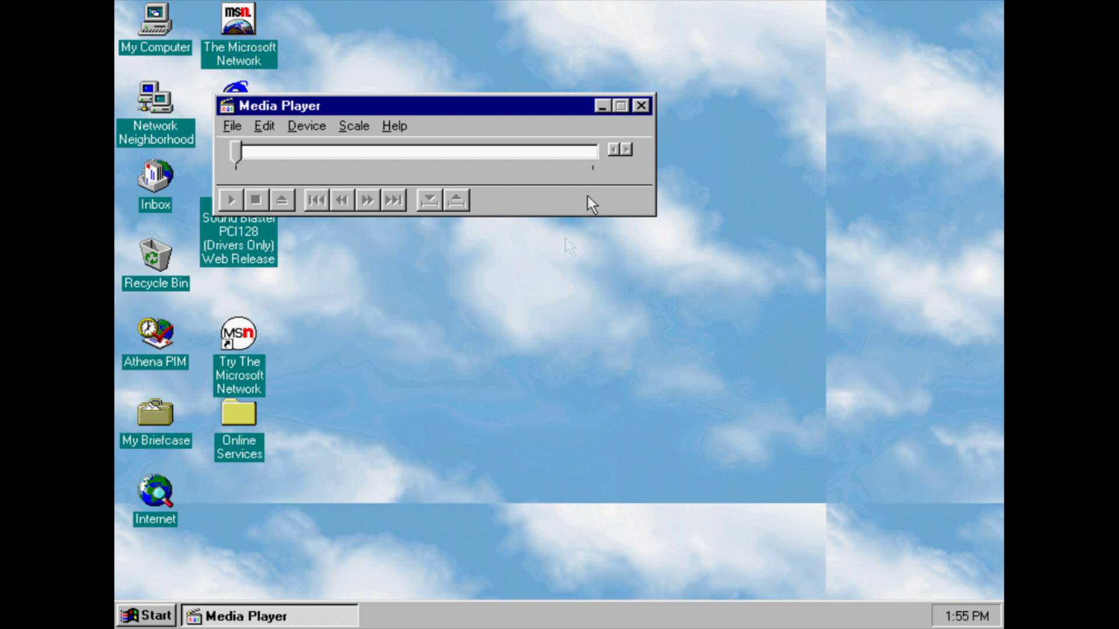
left_click(641, 105)
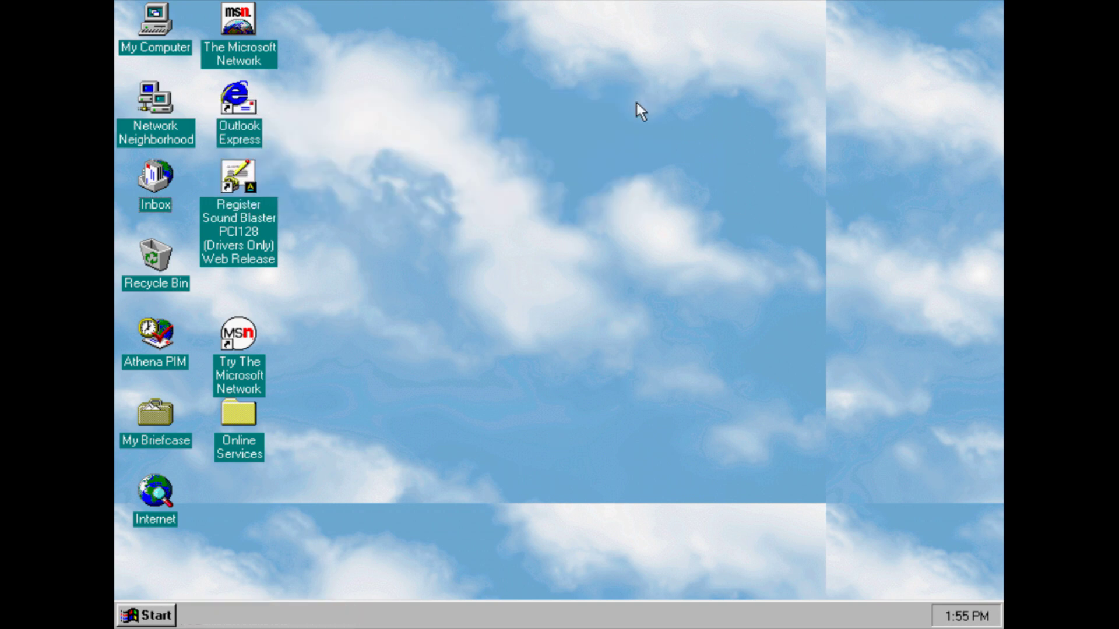
Open Sound Recorder and close it again
left_click(169, 615)
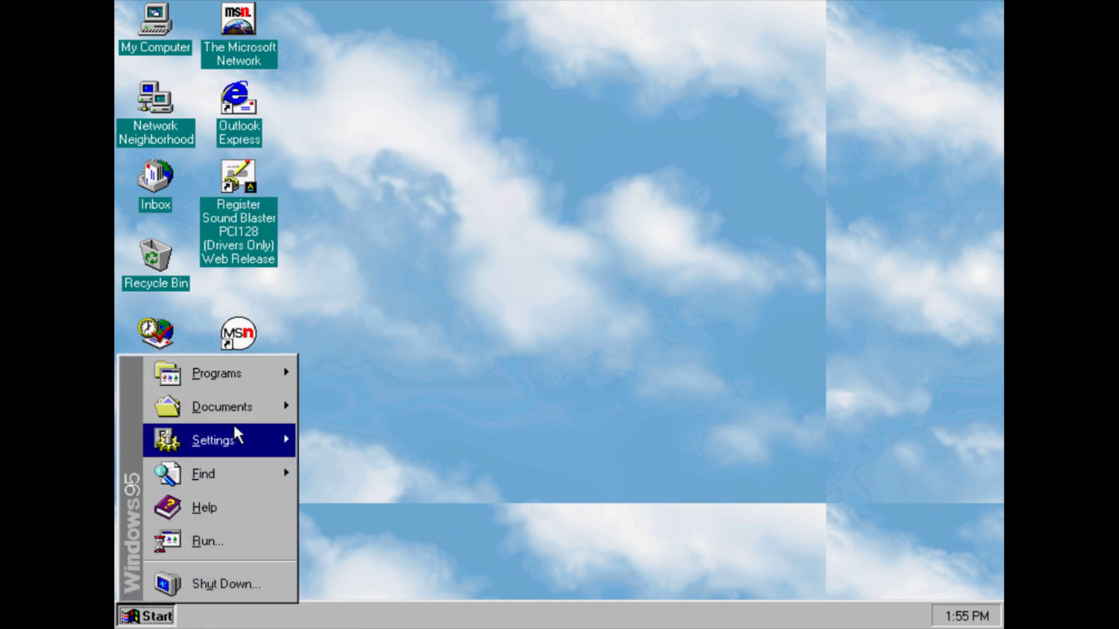
mouse_move(245, 379)
mouse_move(348, 375)
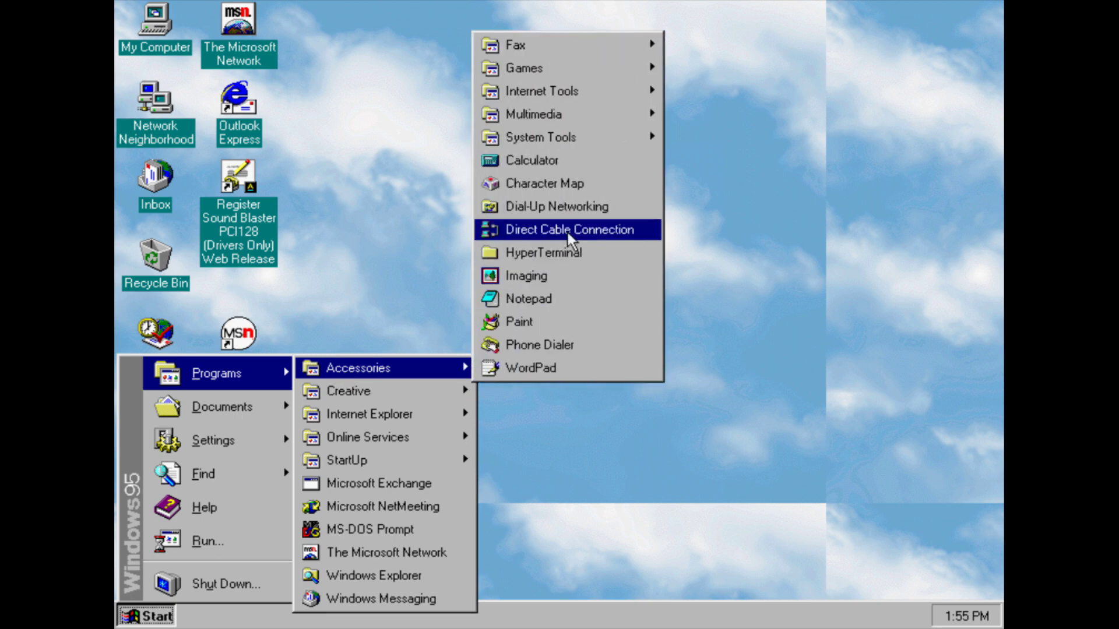
mouse_move(591, 124)
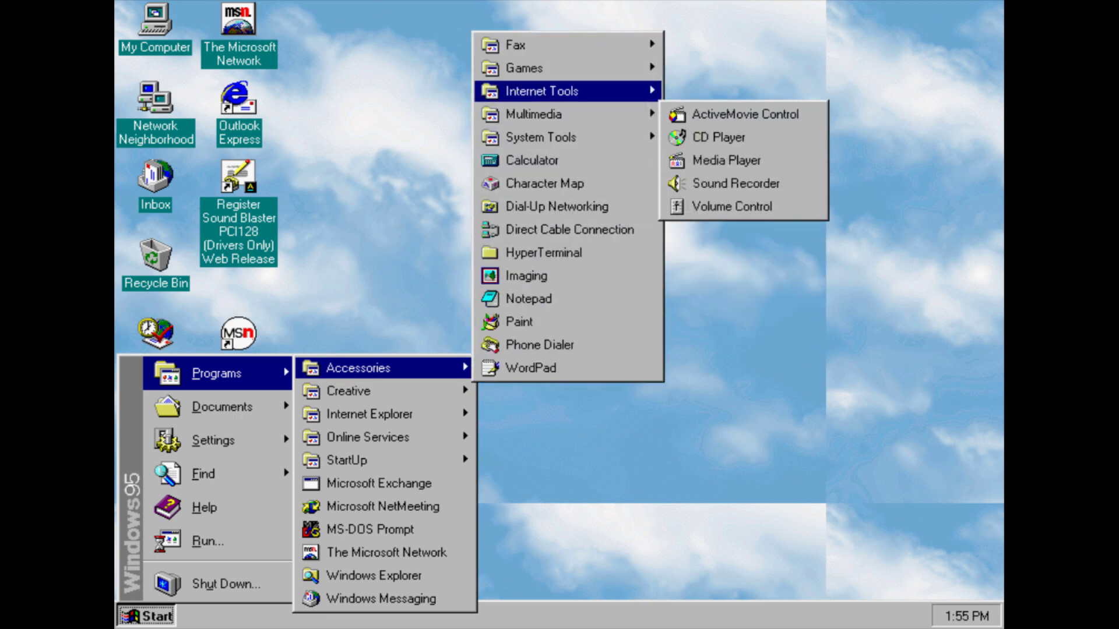
left_click(737, 185)
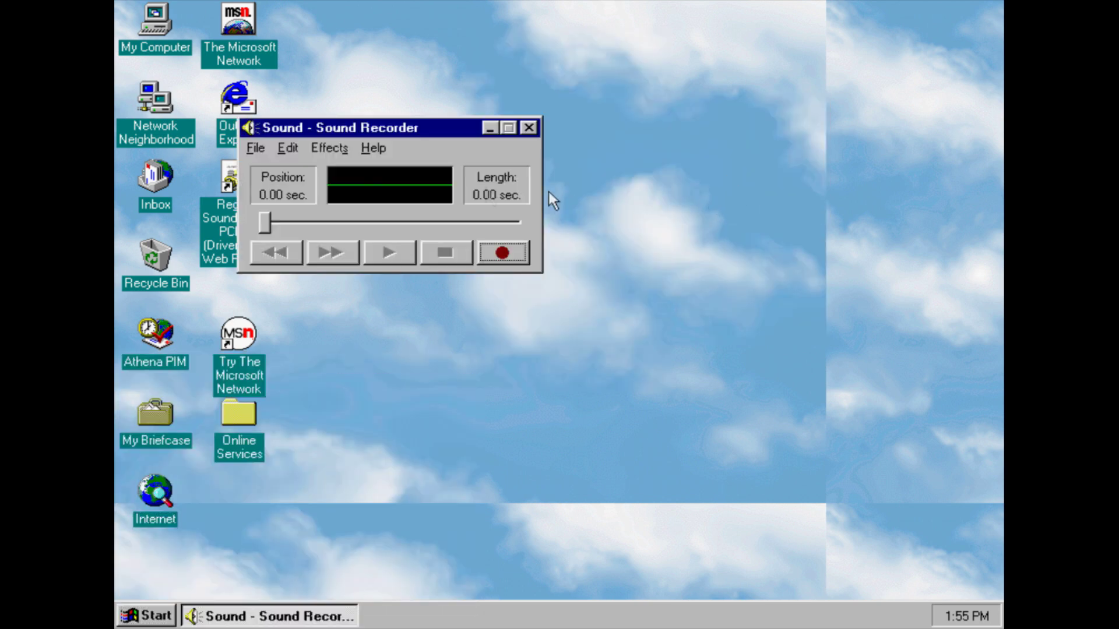
left_click(528, 128)
Push the CD, Wave and Synthesizer sliders to maximum in Volume Control, then close it
left_click(156, 619)
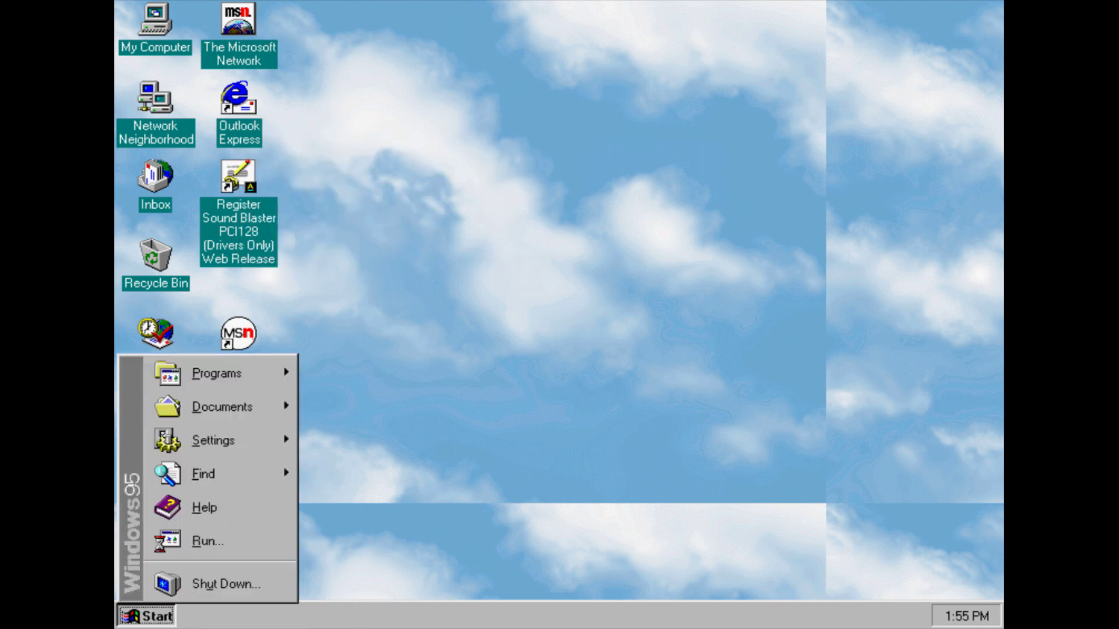
mouse_move(244, 385)
mouse_move(362, 371)
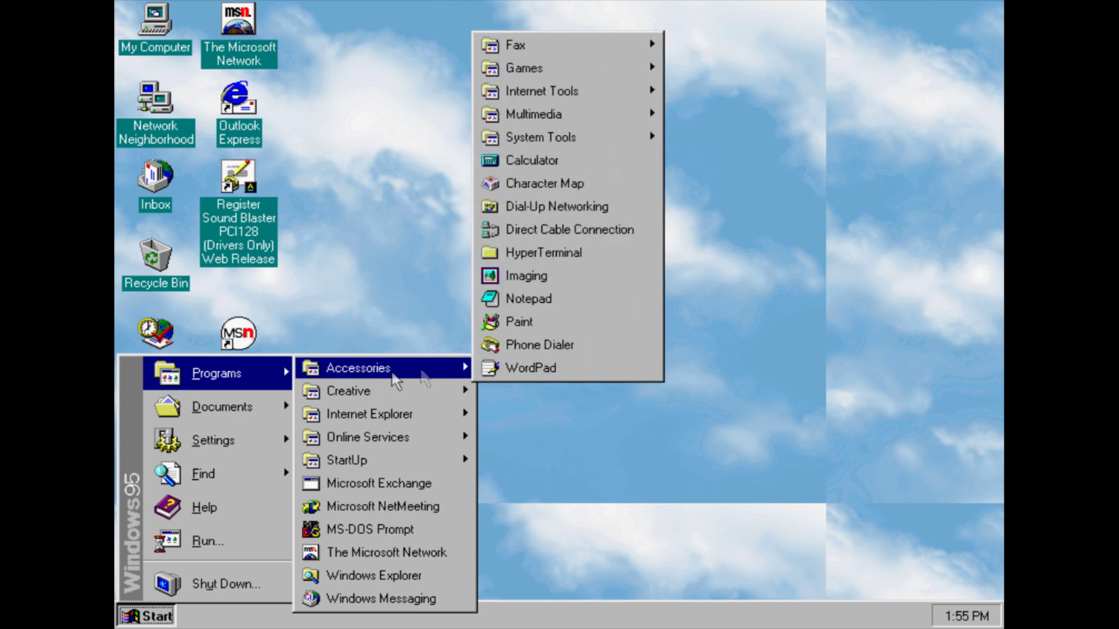
mouse_move(594, 114)
left_click(759, 205)
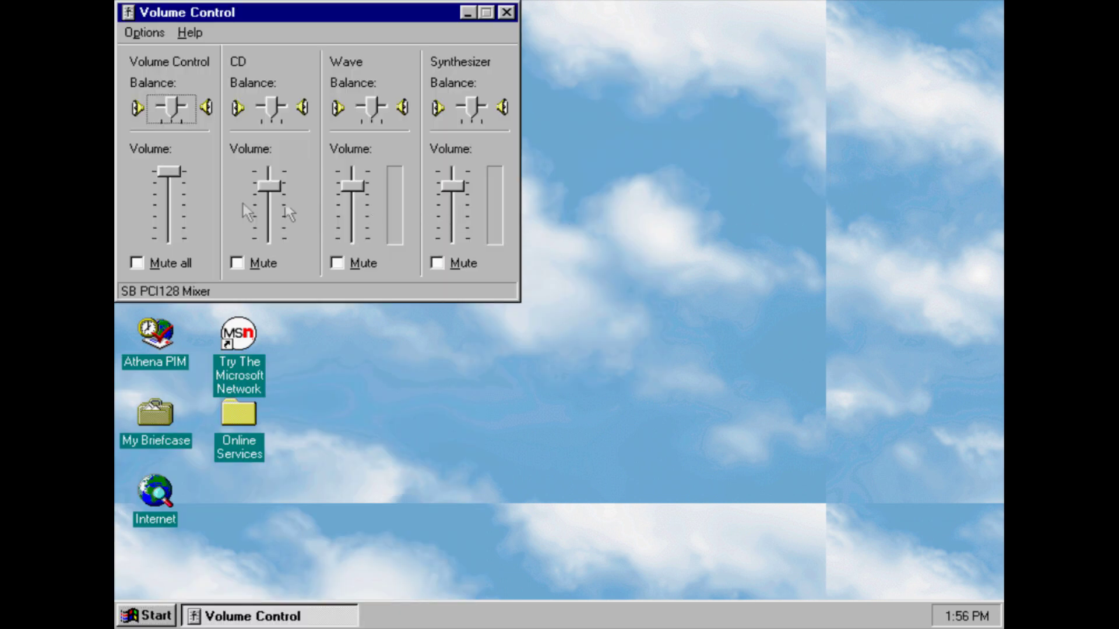
left_click_drag(270, 185, 274, 136)
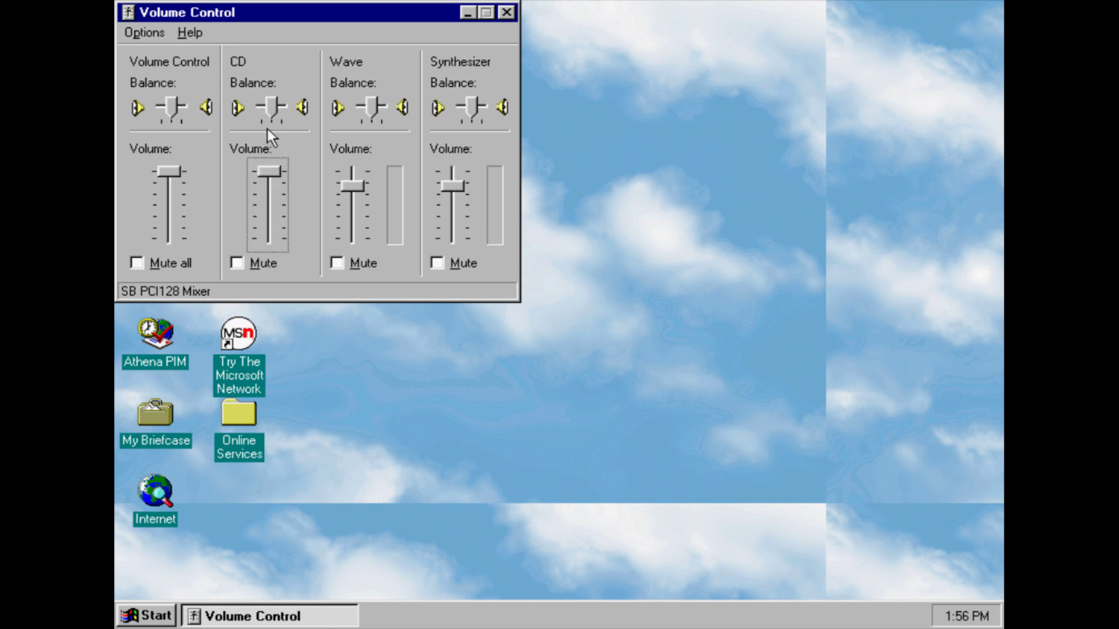
left_click_drag(352, 185, 345, 133)
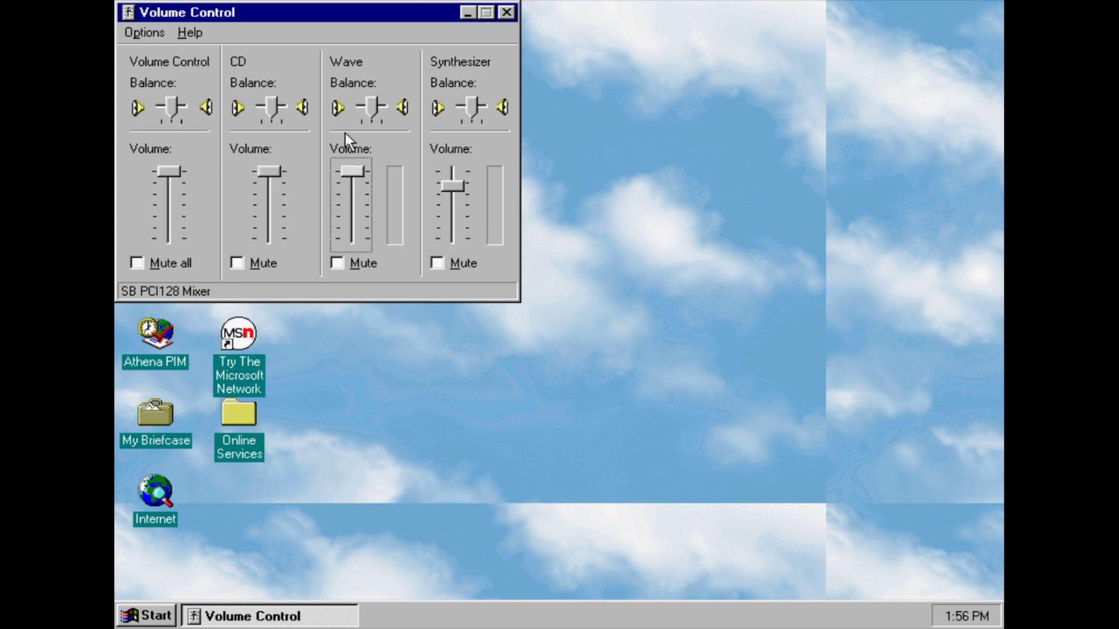
left_click_drag(447, 186, 415, 101)
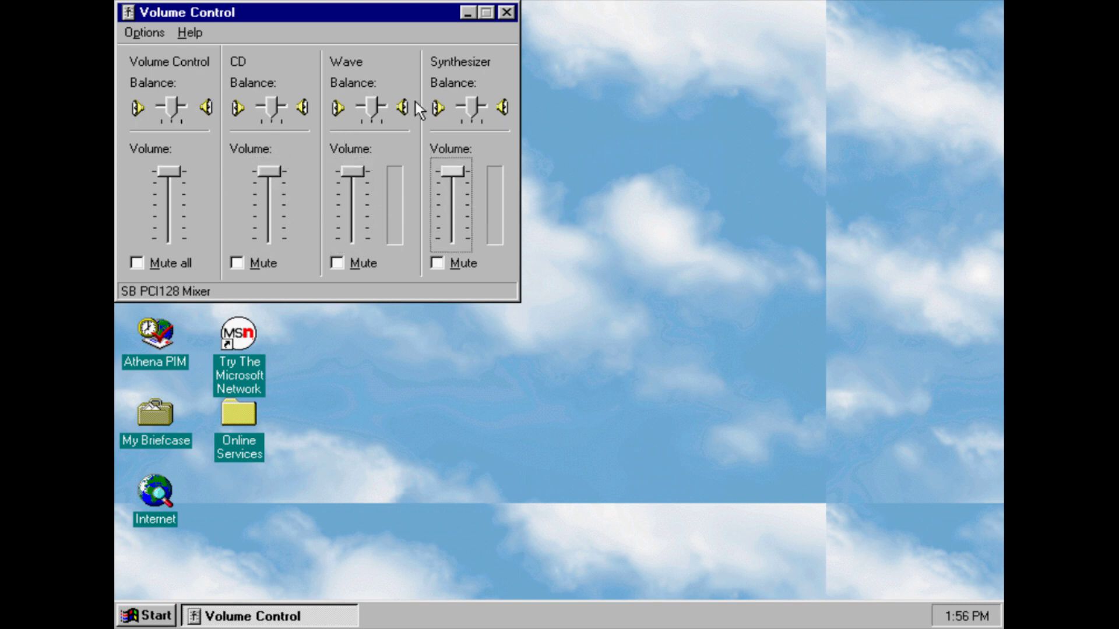
left_click(511, 15)
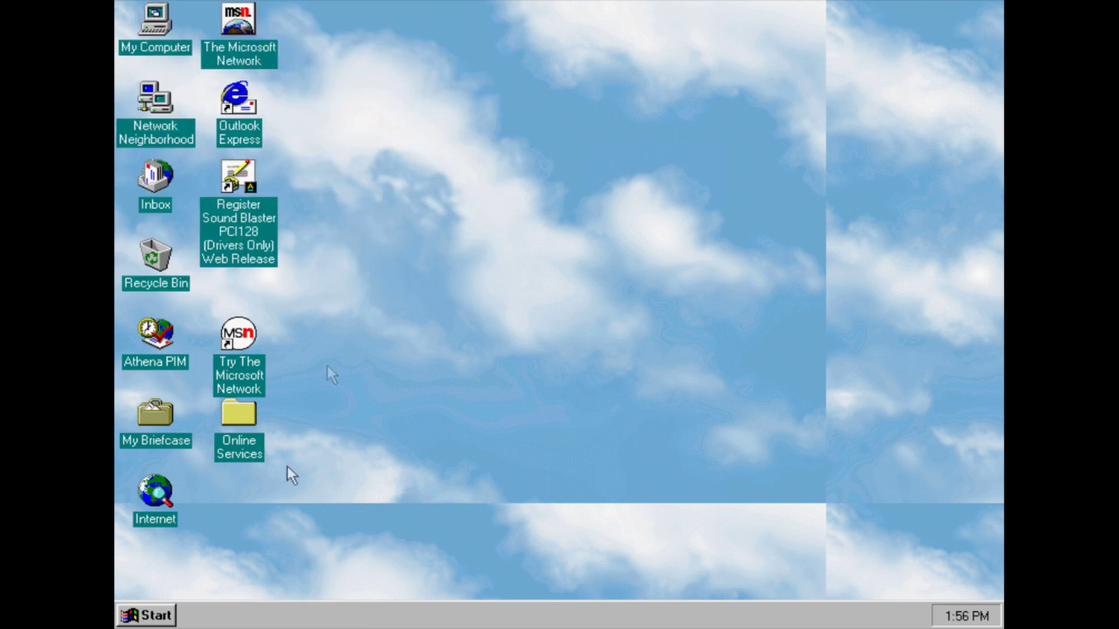
Launch the Inbox Repair Tool from System Tools
left_click(169, 617)
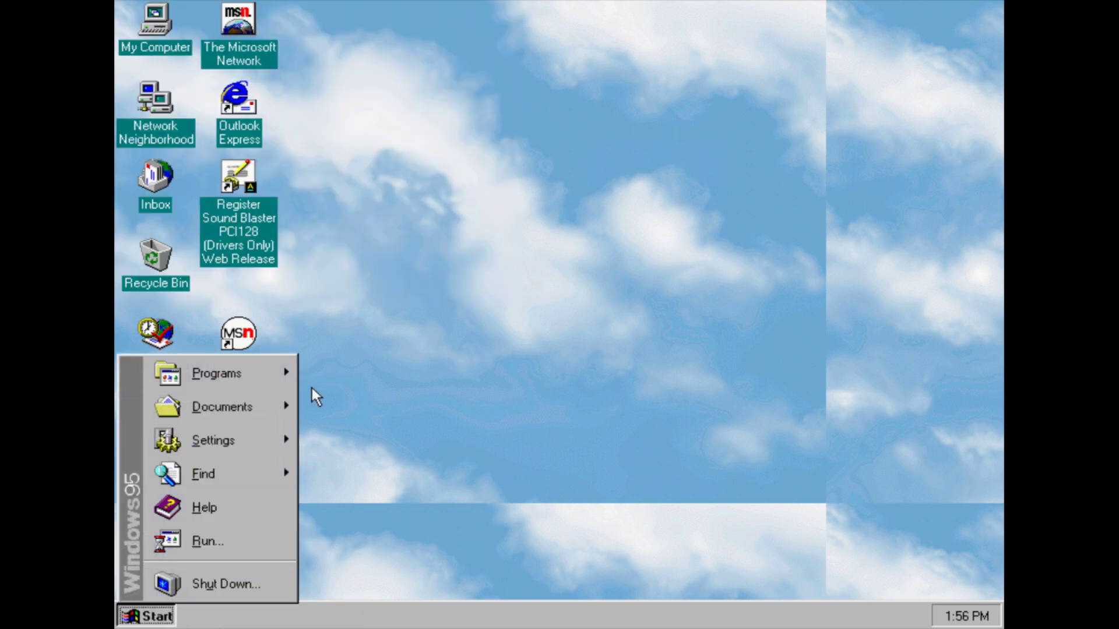
mouse_move(274, 376)
mouse_move(358, 374)
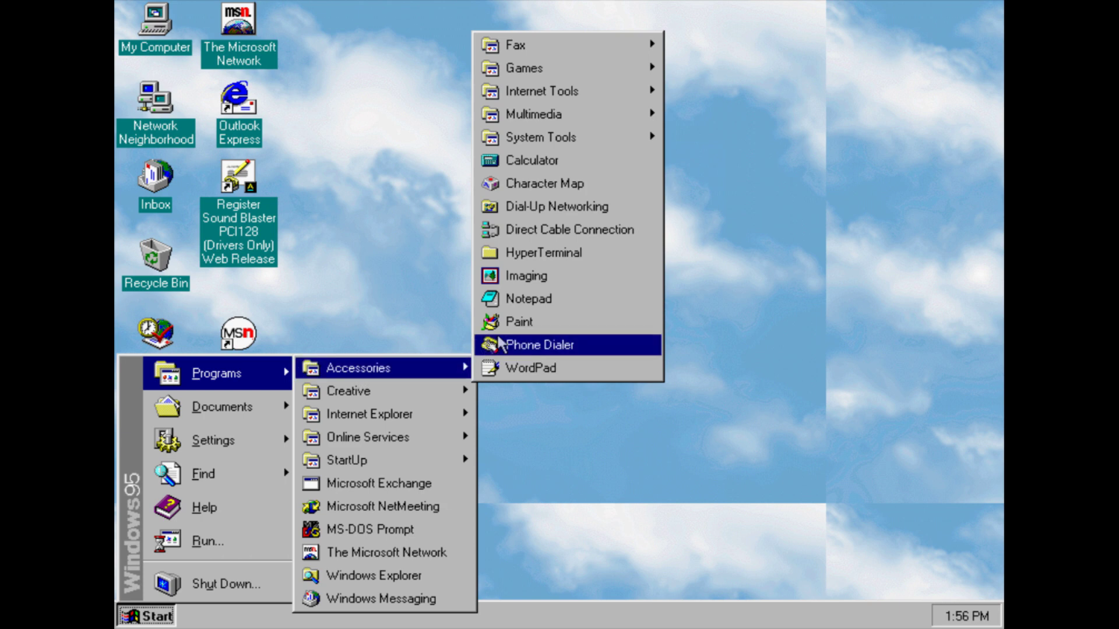
mouse_move(564, 139)
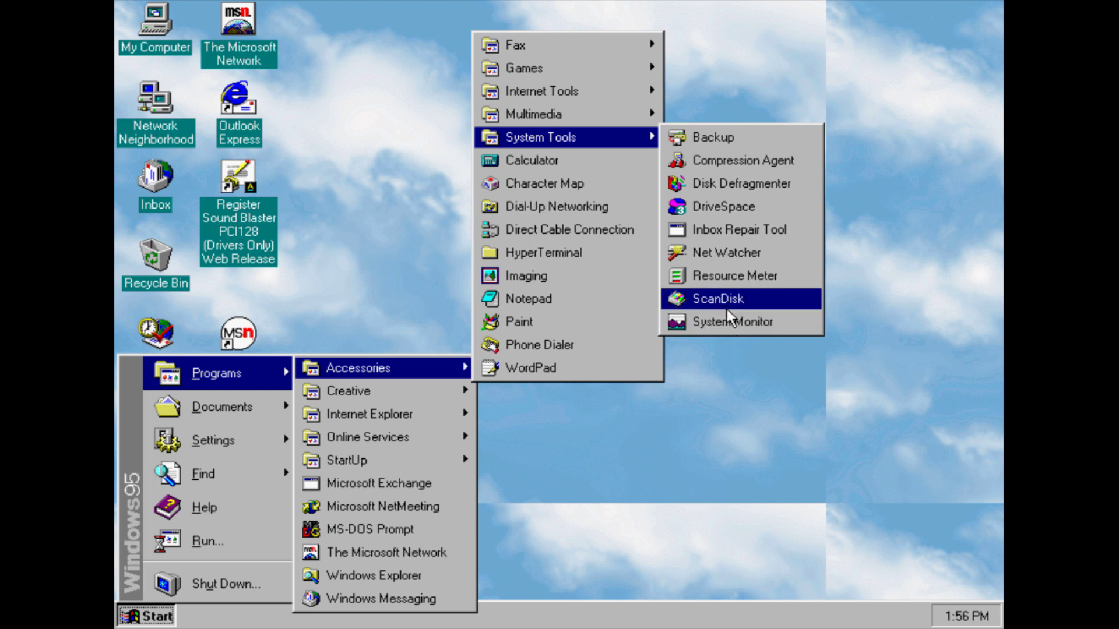
left_click(750, 228)
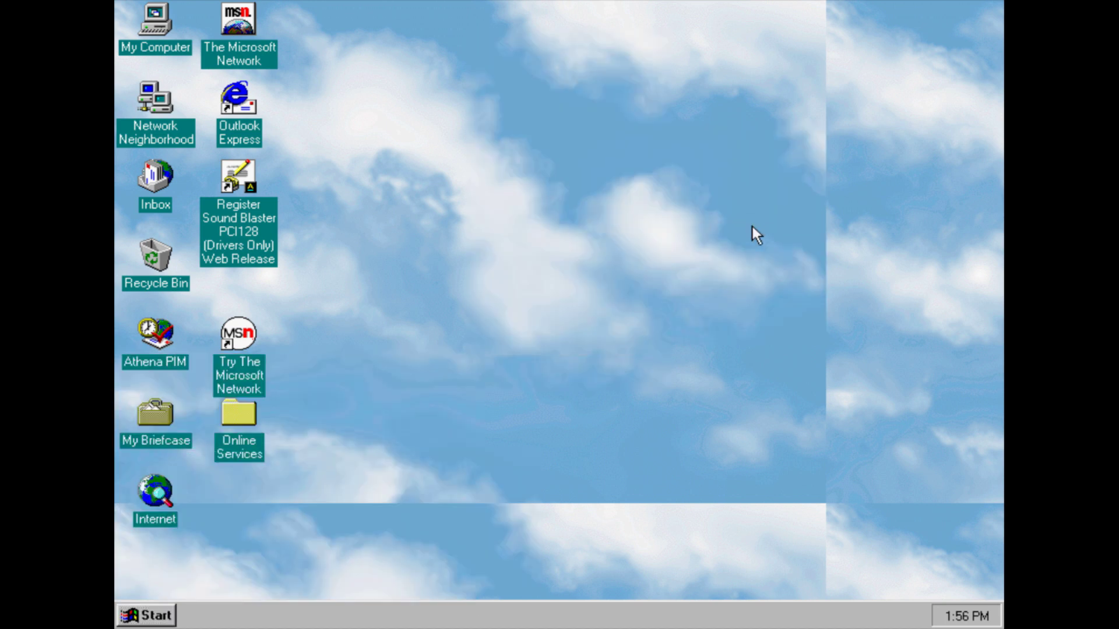
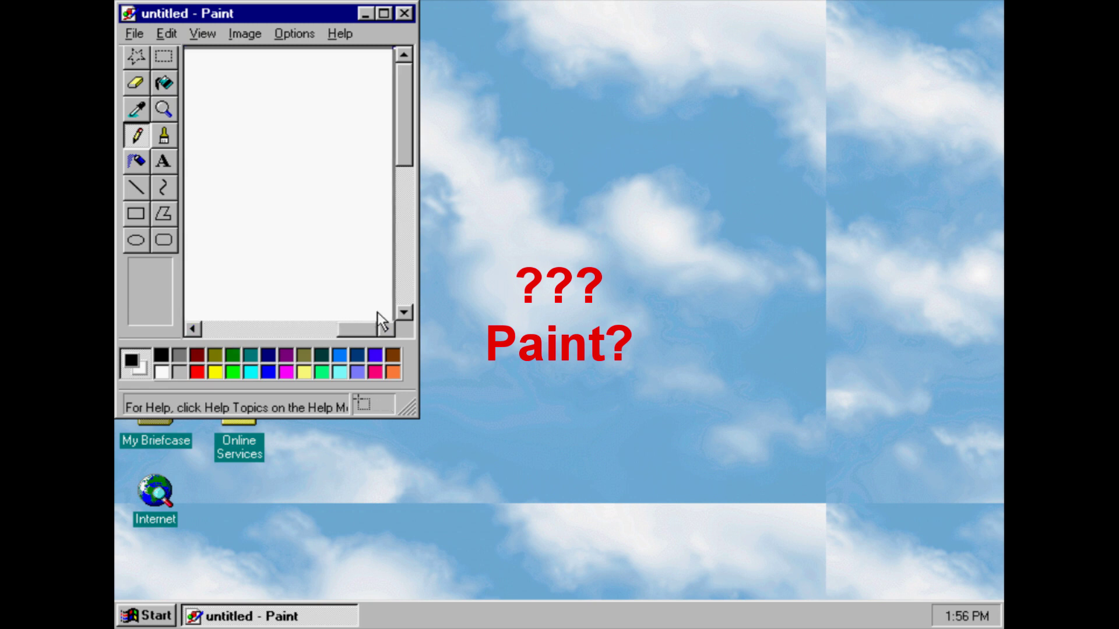
Close Paint, then launch Calculator from Accessories and close it
left_click(404, 13)
left_click(148, 615)
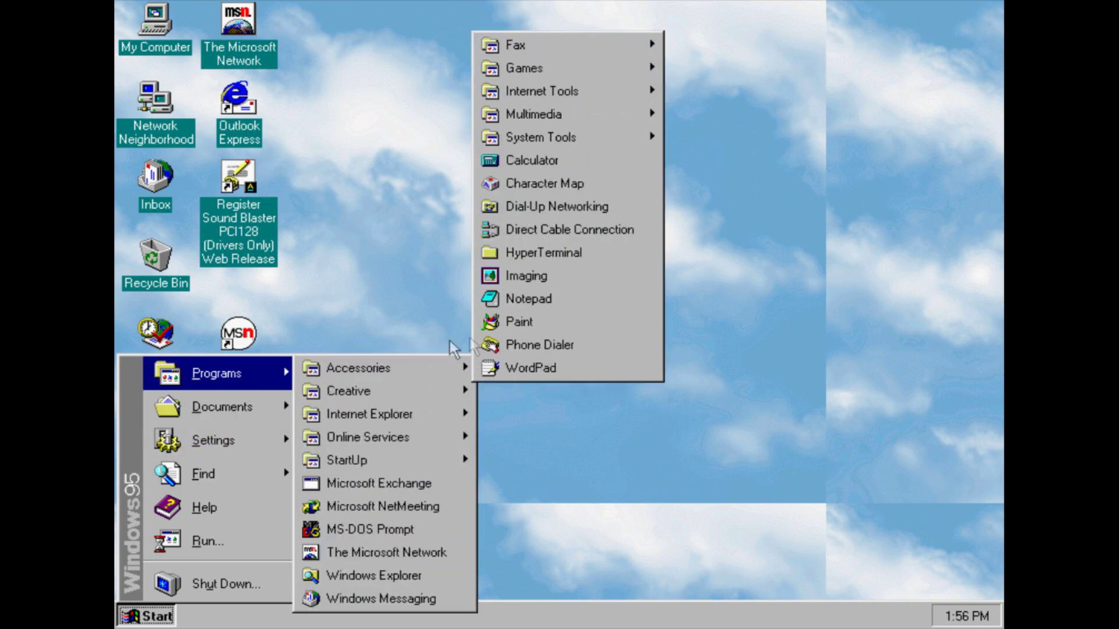
left_click(553, 162)
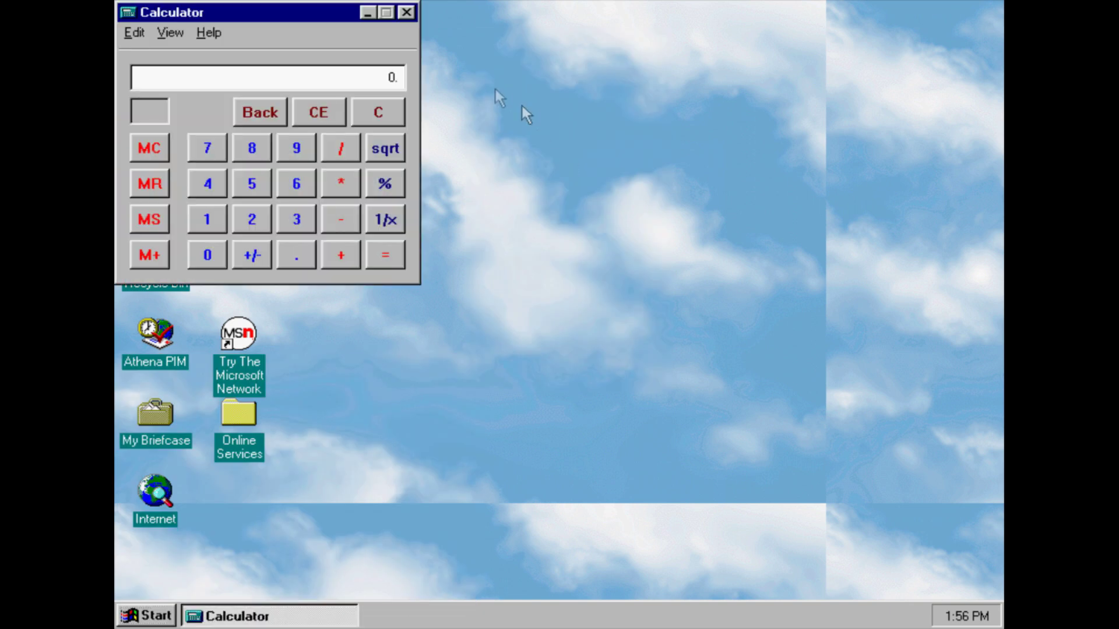
left_click(407, 13)
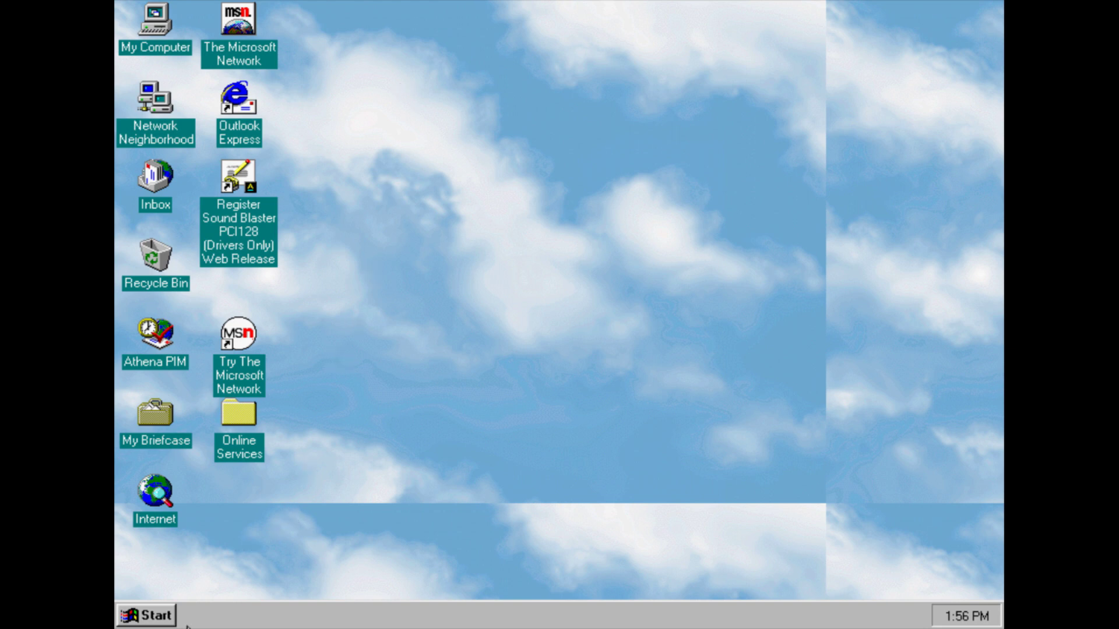
Launch Character Map from Accessories, close it, and reopen the Programs menu
left_click(166, 616)
mouse_move(198, 371)
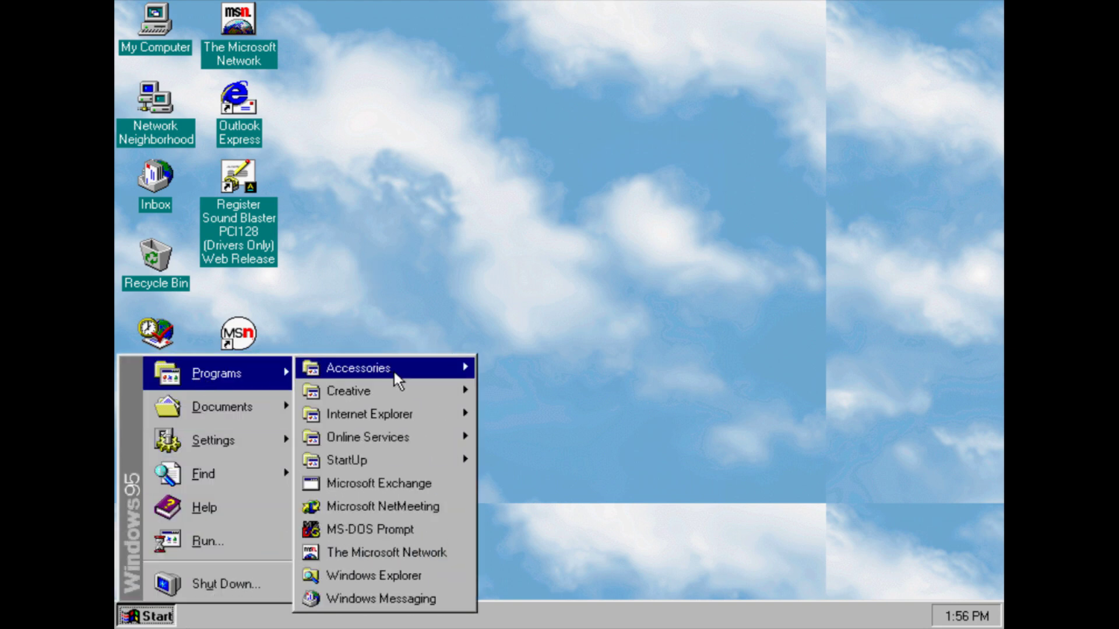
mouse_move(394, 372)
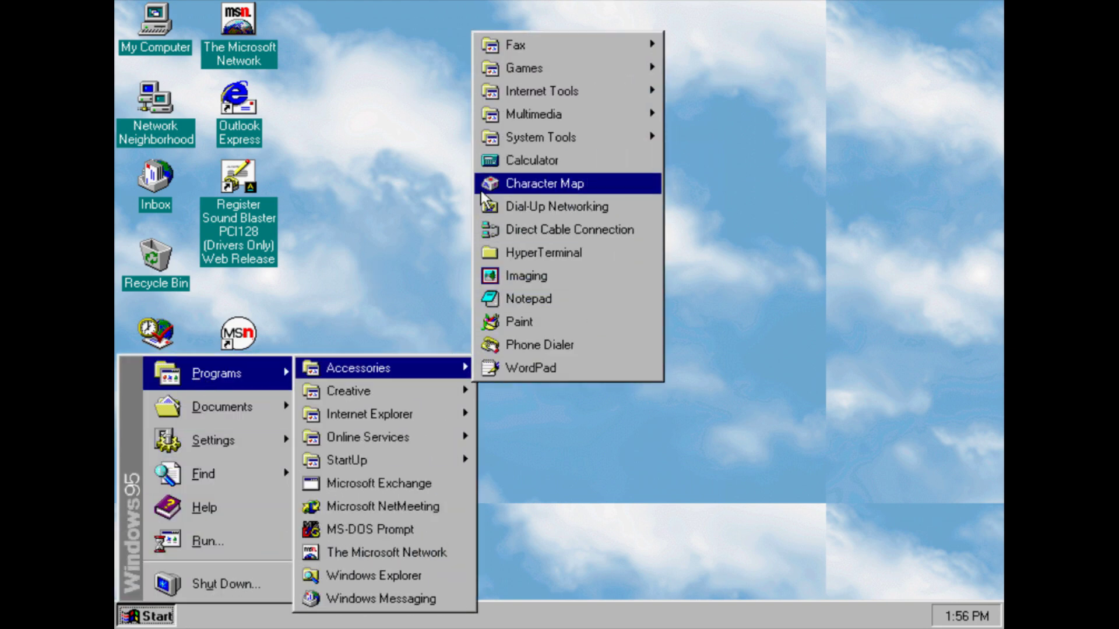
left_click(484, 185)
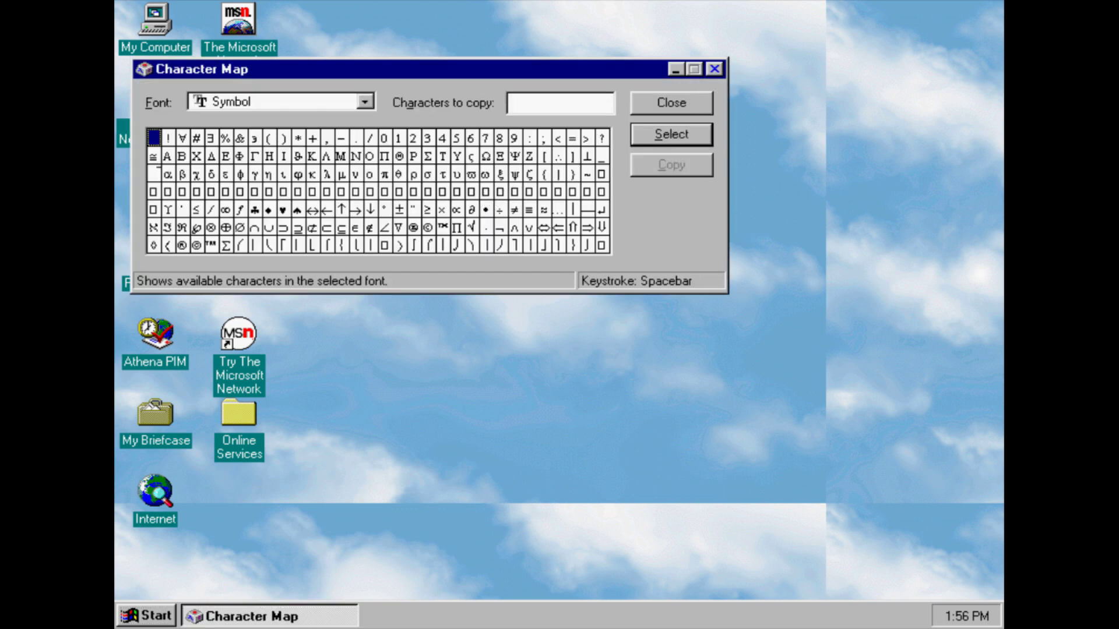
left_click(715, 71)
left_click(172, 625)
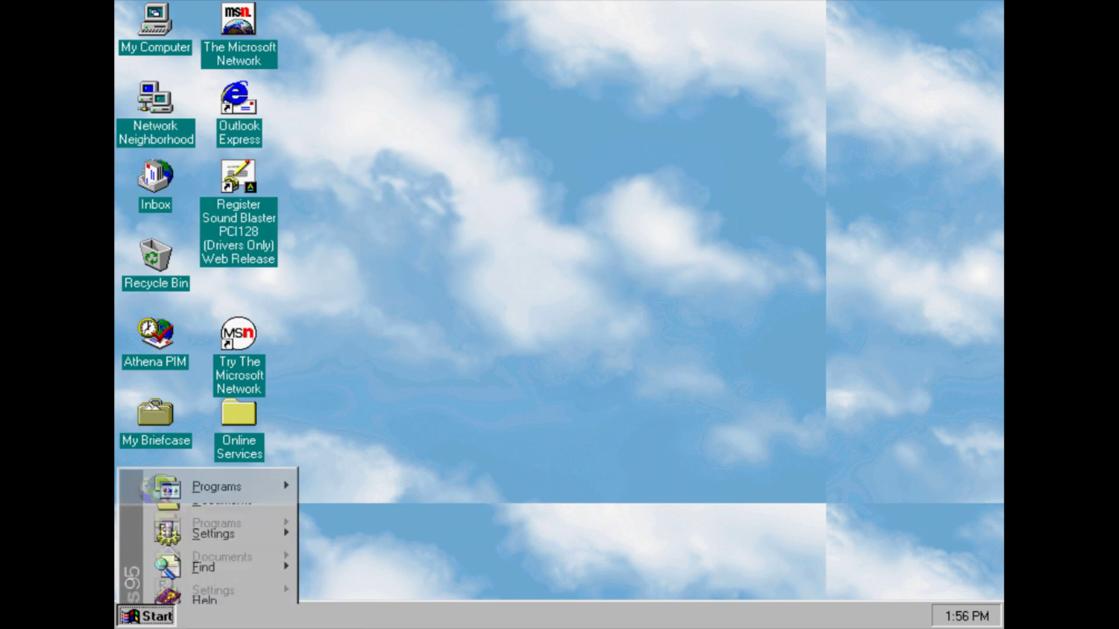
Start a new Dial-Up Networking connection, cancel modem detection and the wizard, then close the folder
mouse_move(280, 373)
mouse_move(394, 366)
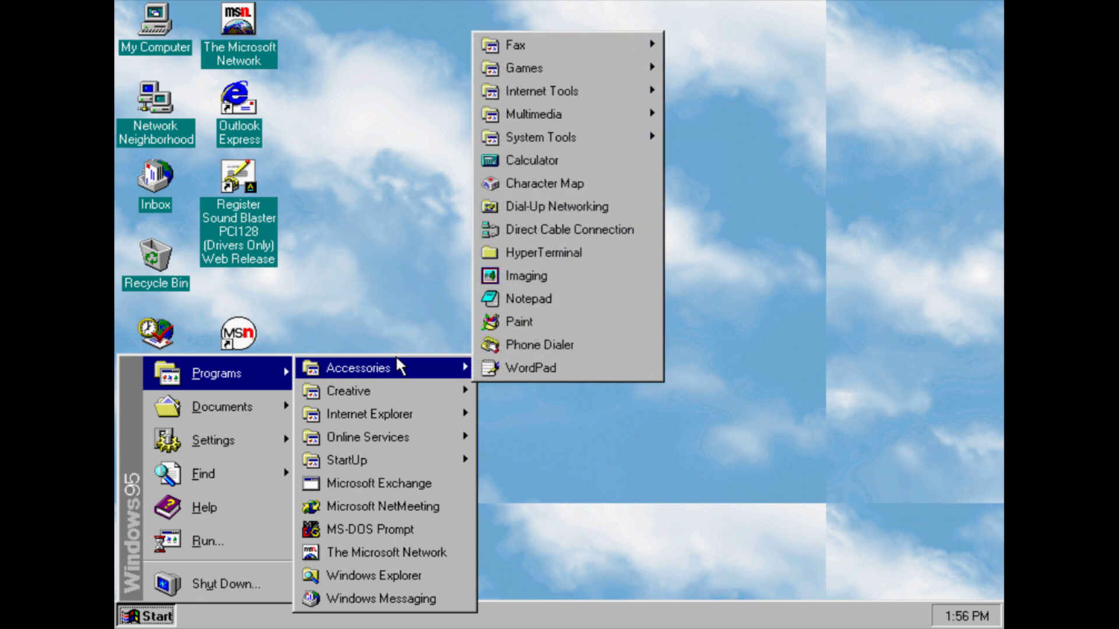
left_click(607, 203)
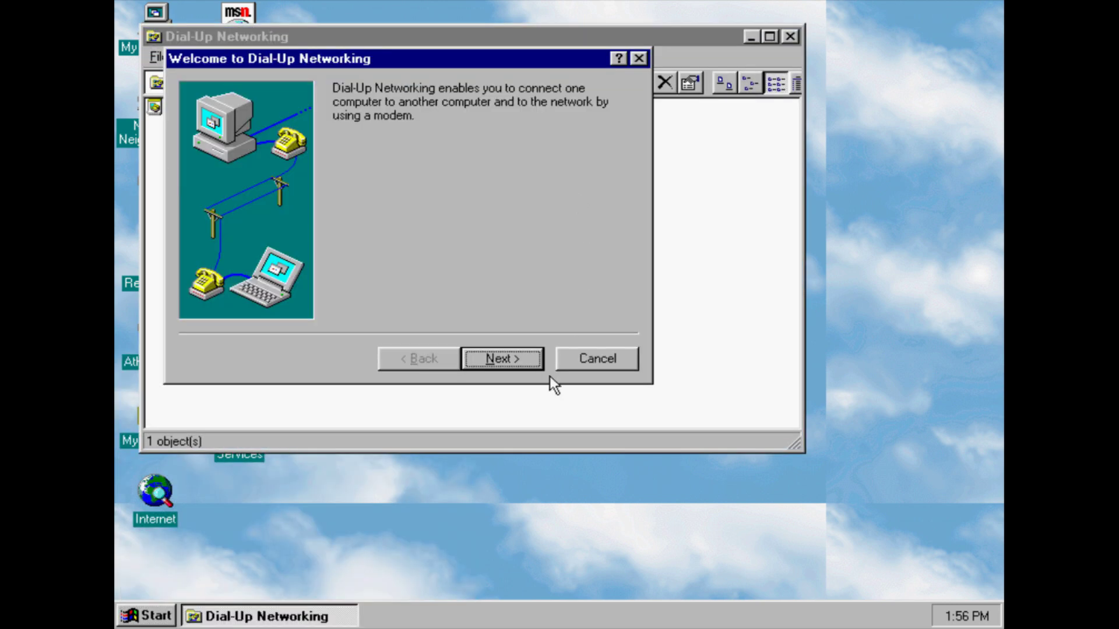
left_click(522, 359)
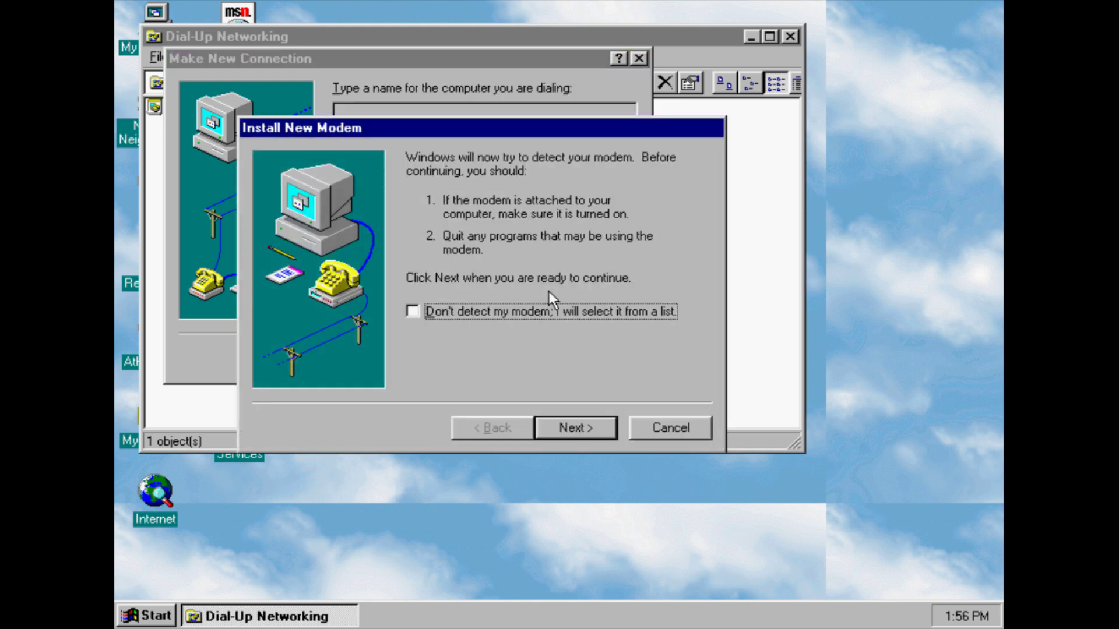
left_click(562, 422)
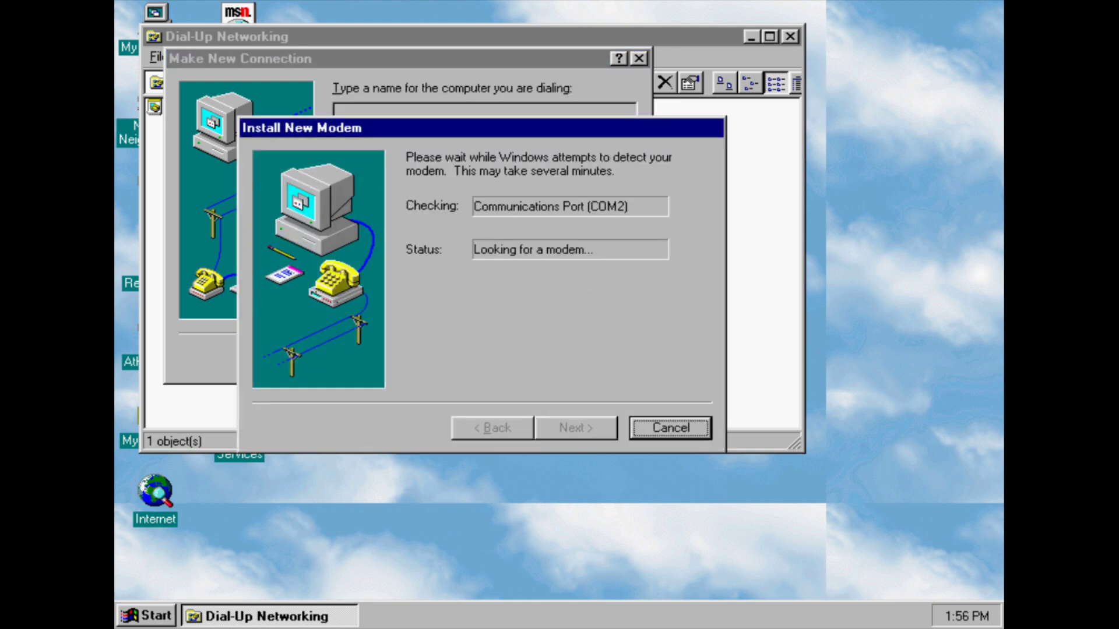
left_click(706, 428)
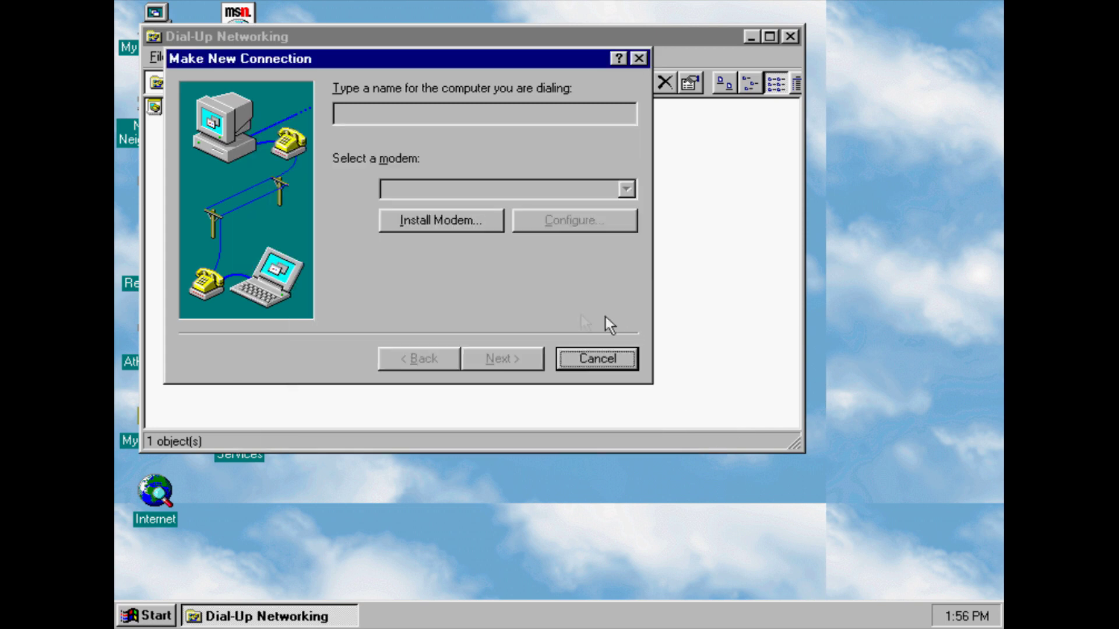
left_click(586, 352)
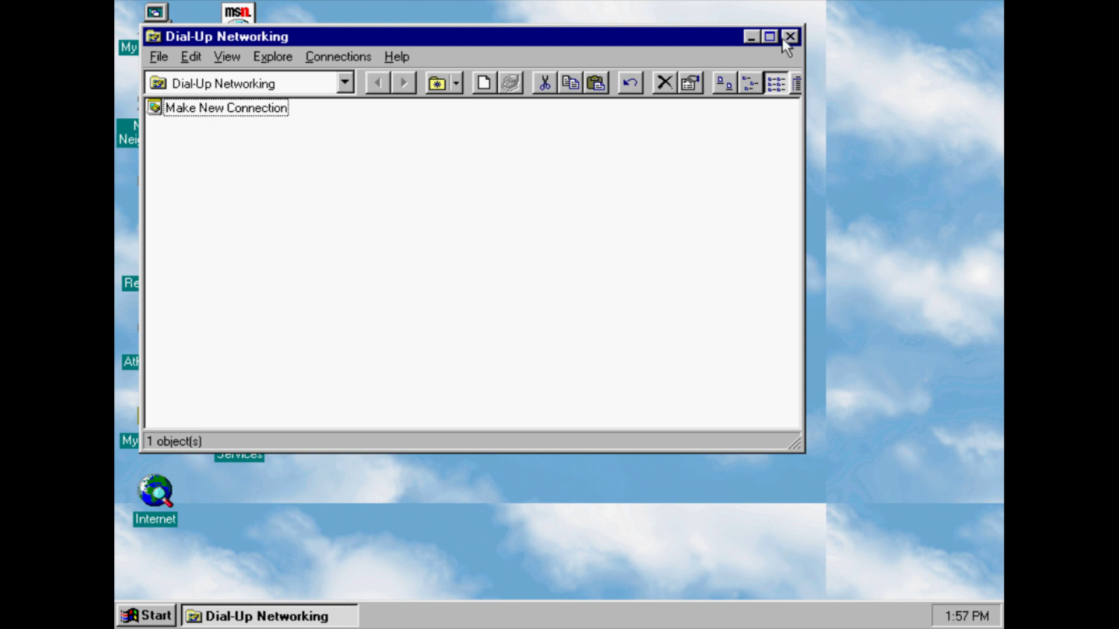
left_click(789, 37)
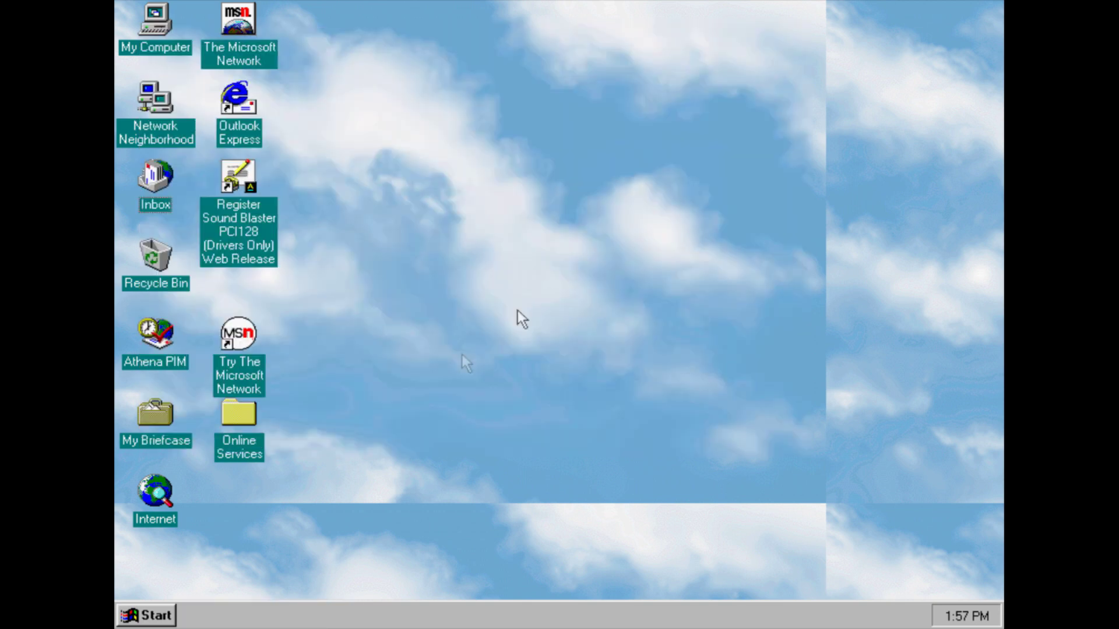
Launch Direct Cable Connection from Accessories and cancel its wizard
left_click(148, 622)
mouse_move(200, 358)
mouse_move(359, 368)
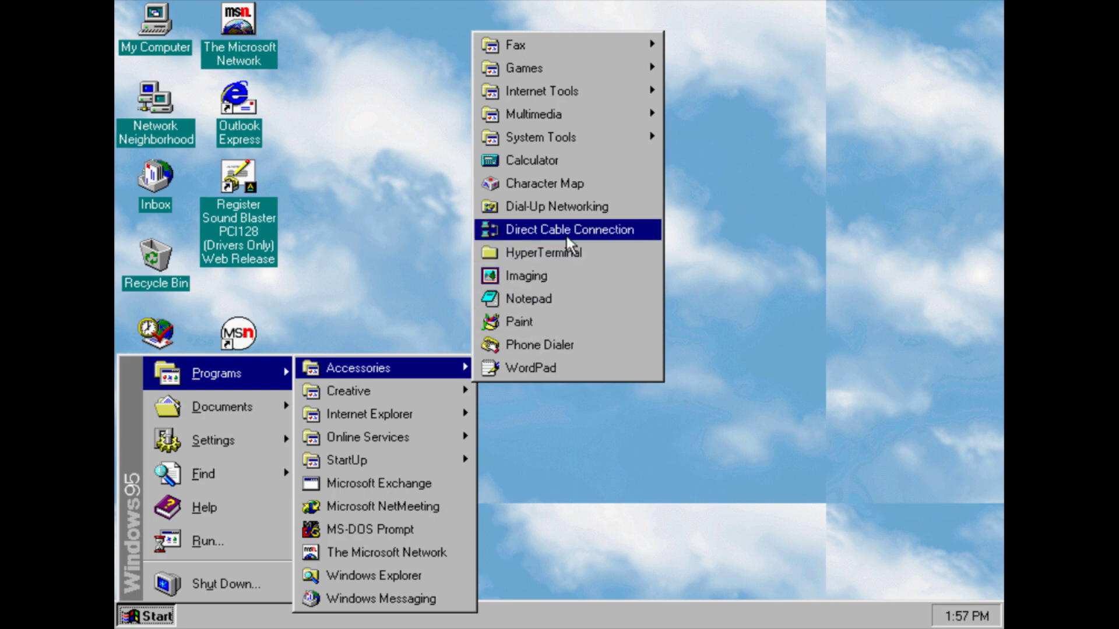
left_click(566, 233)
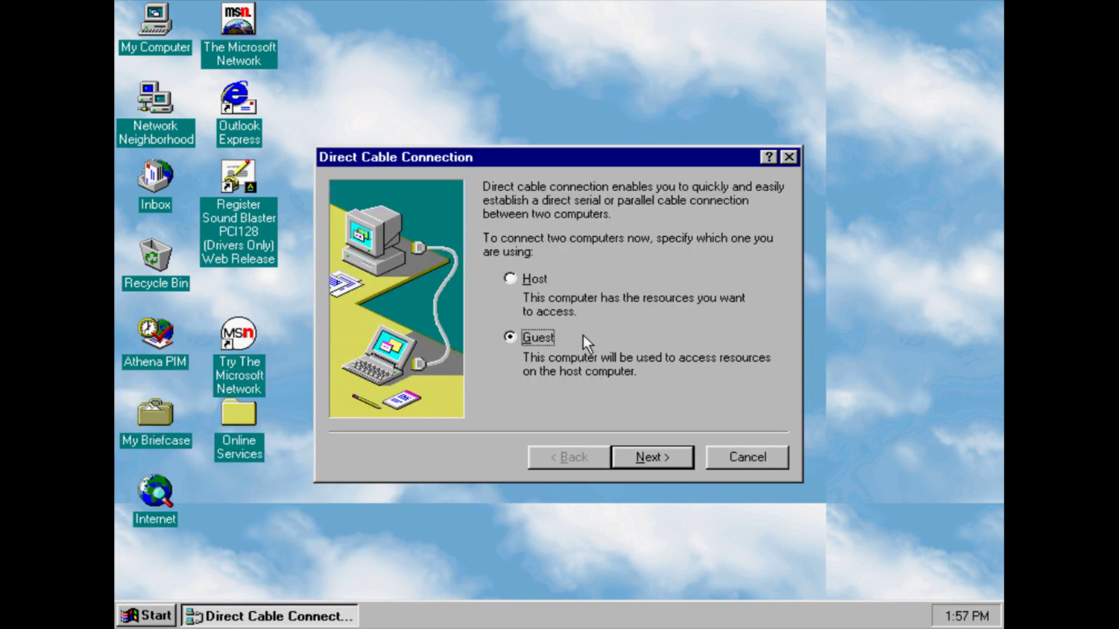
left_click(754, 449)
Open the HyperTerminal folder from Accessories and close it
left_click(147, 623)
mouse_move(218, 376)
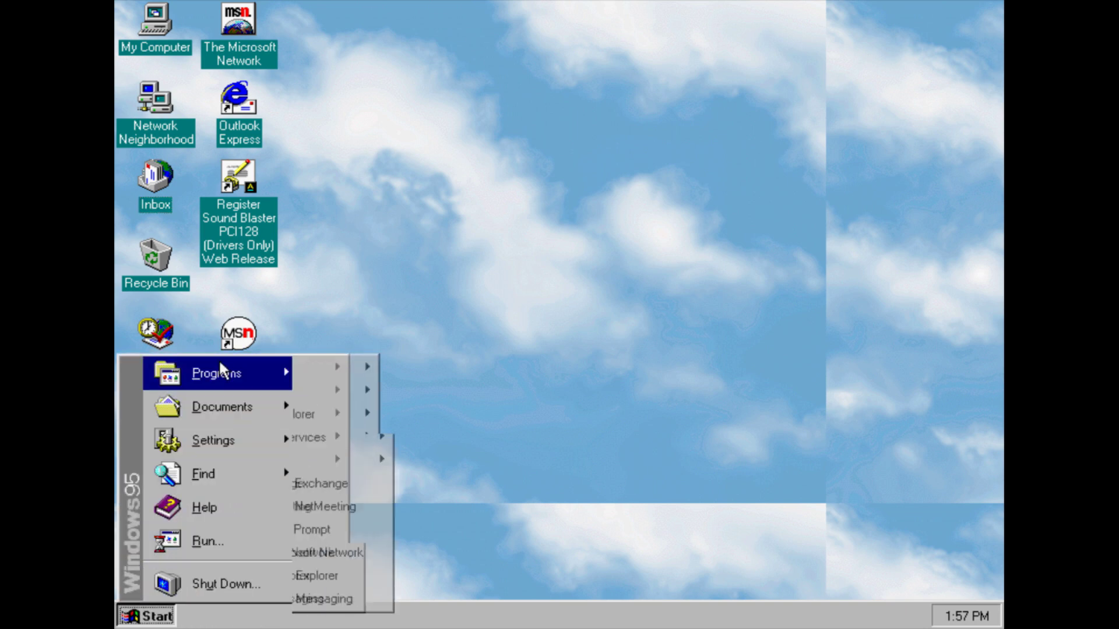
mouse_move(350, 369)
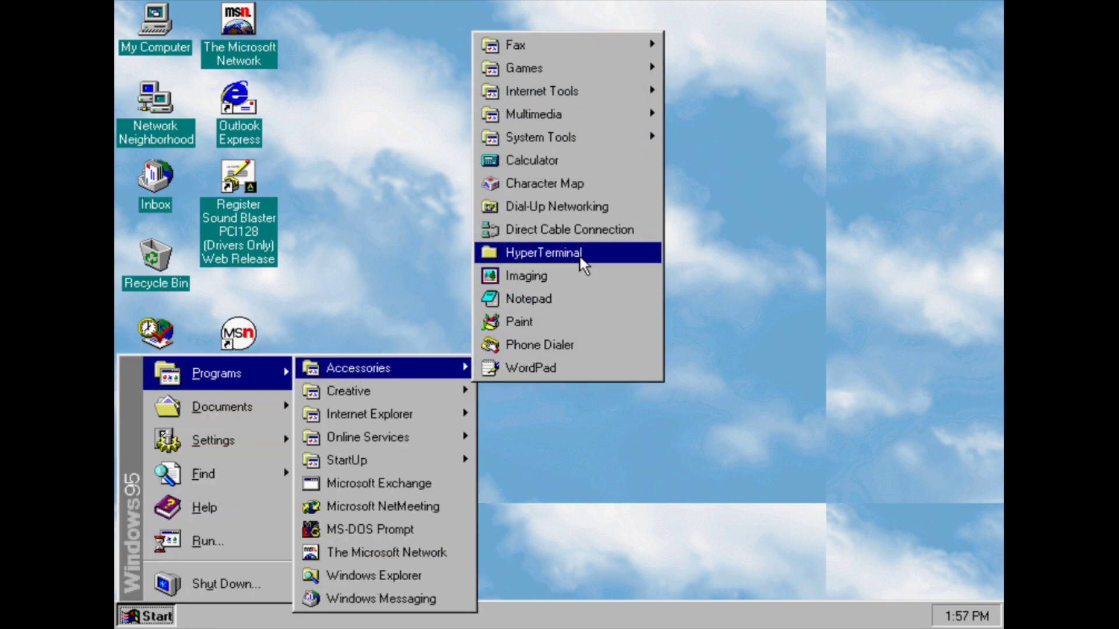
left_click(580, 256)
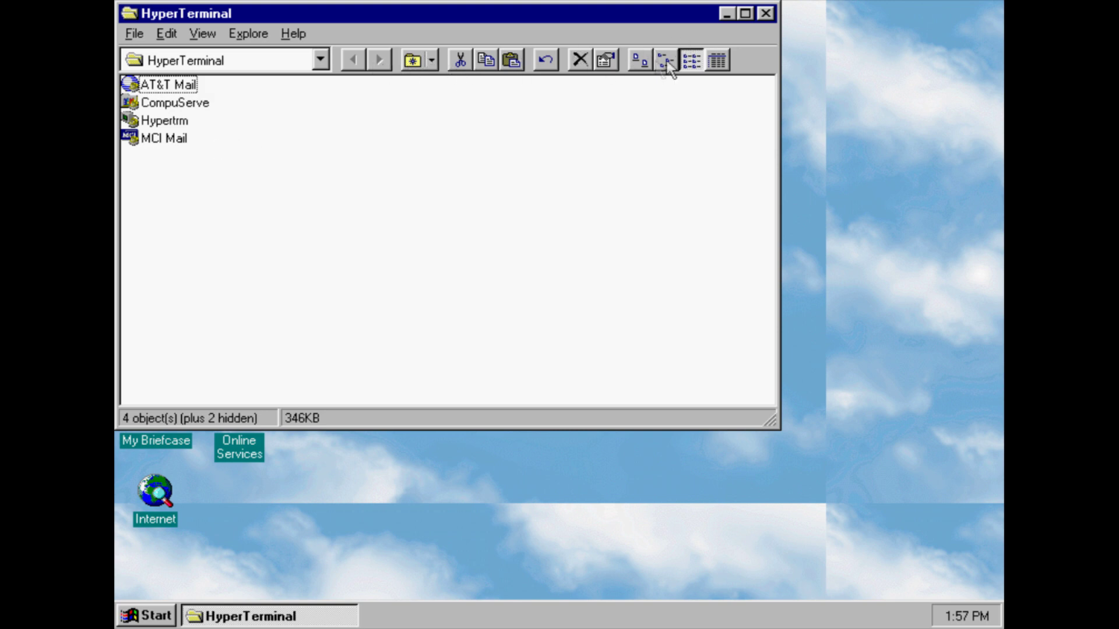
left_click(767, 17)
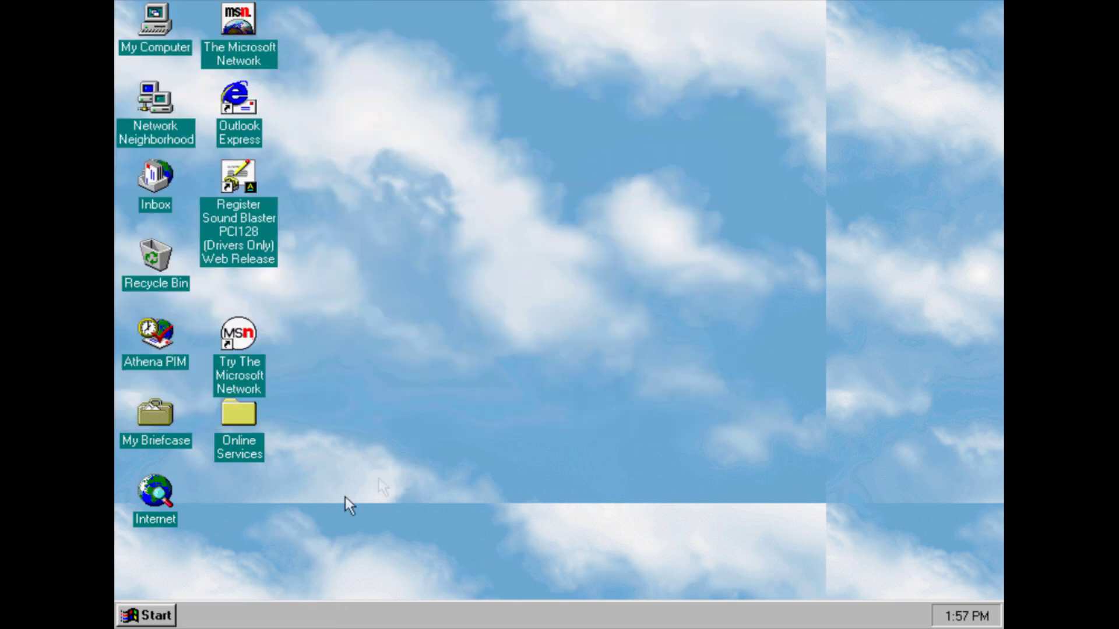
Launch Imaging, view its About Imaging box, then close Imaging
left_click(145, 616)
mouse_move(277, 376)
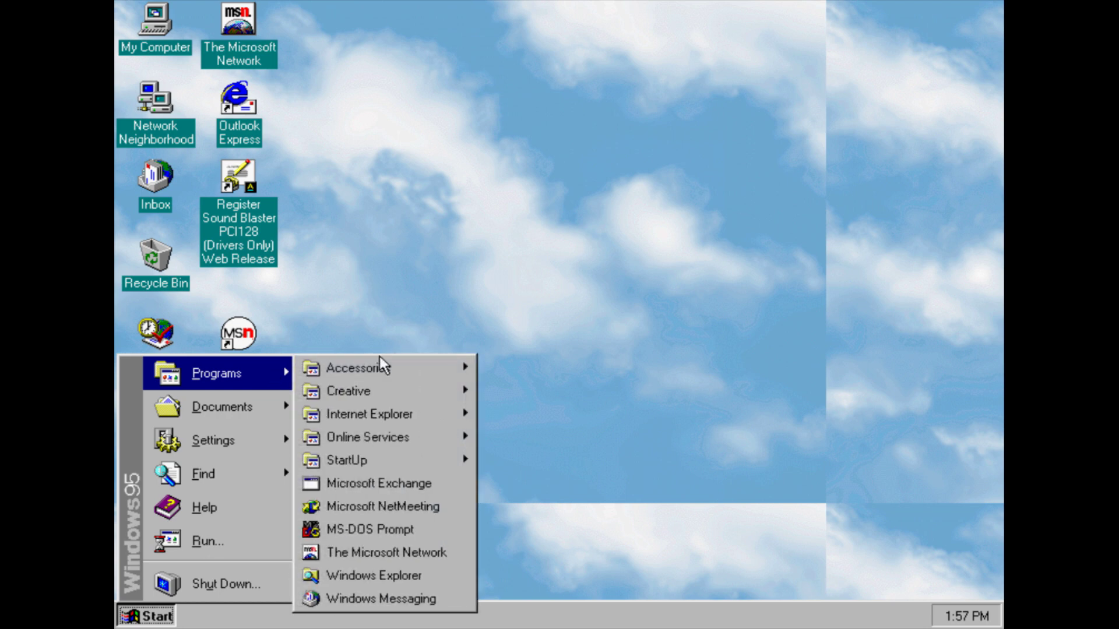
mouse_move(386, 364)
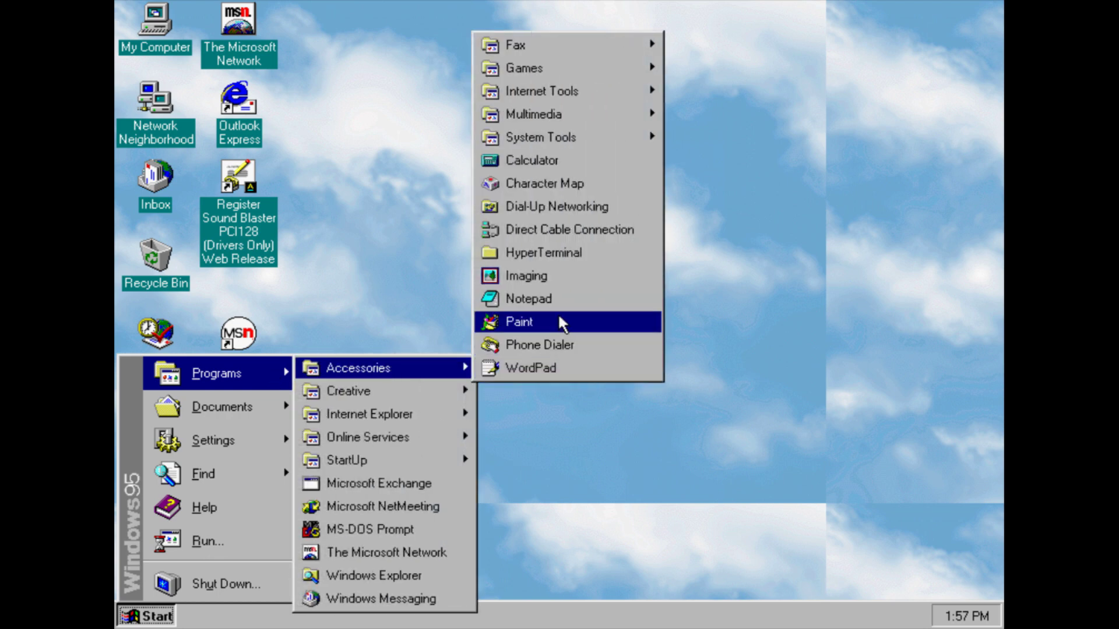
left_click(541, 279)
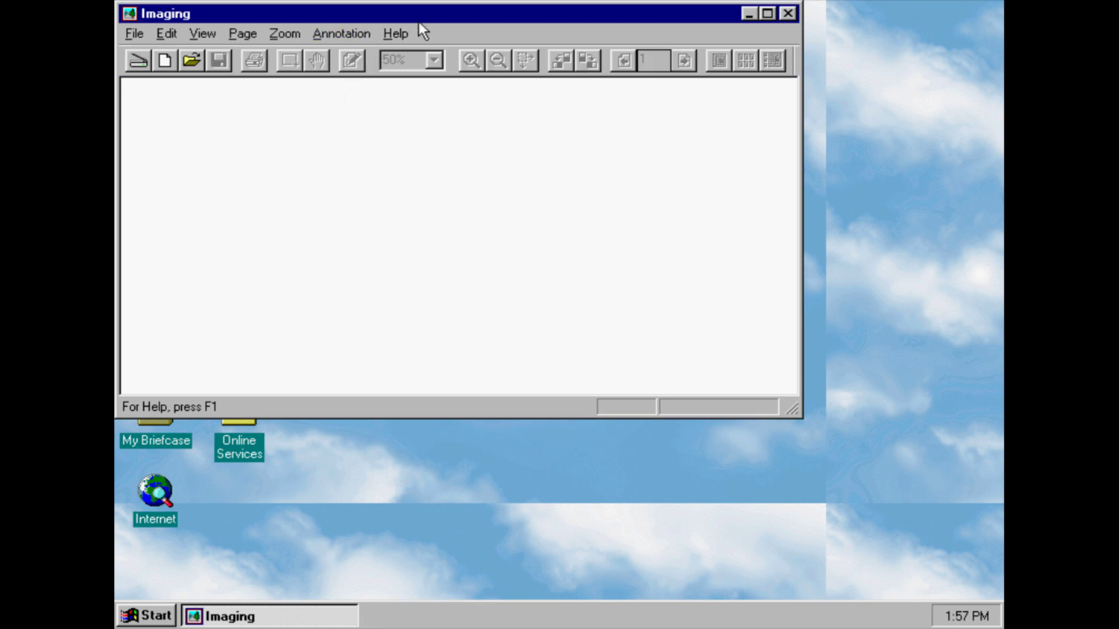
left_click(402, 34)
left_click(426, 77)
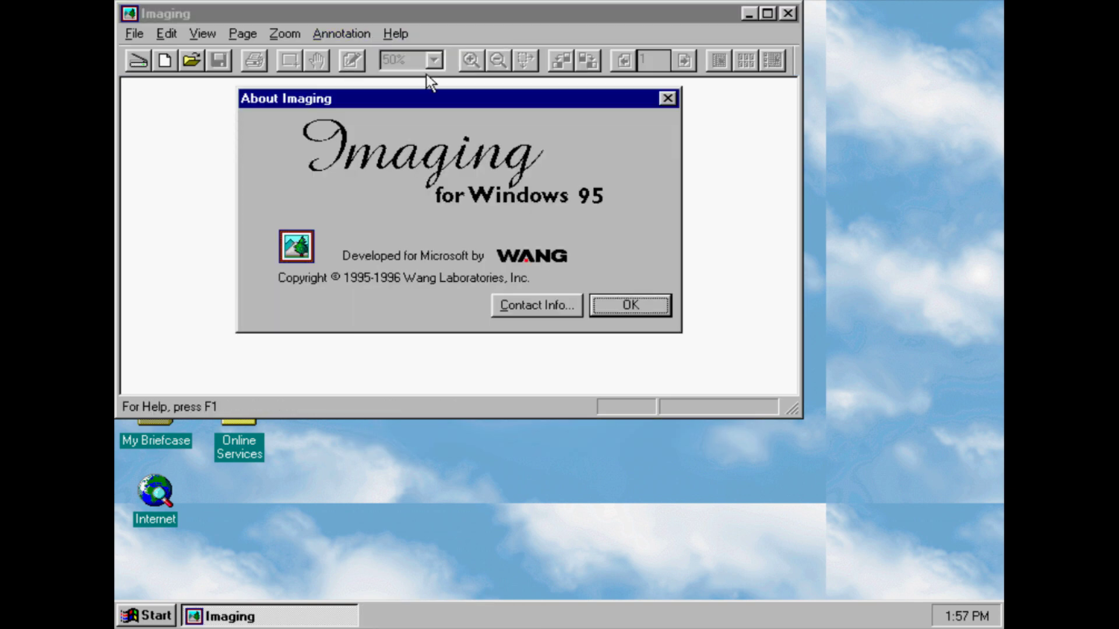
left_click(609, 302)
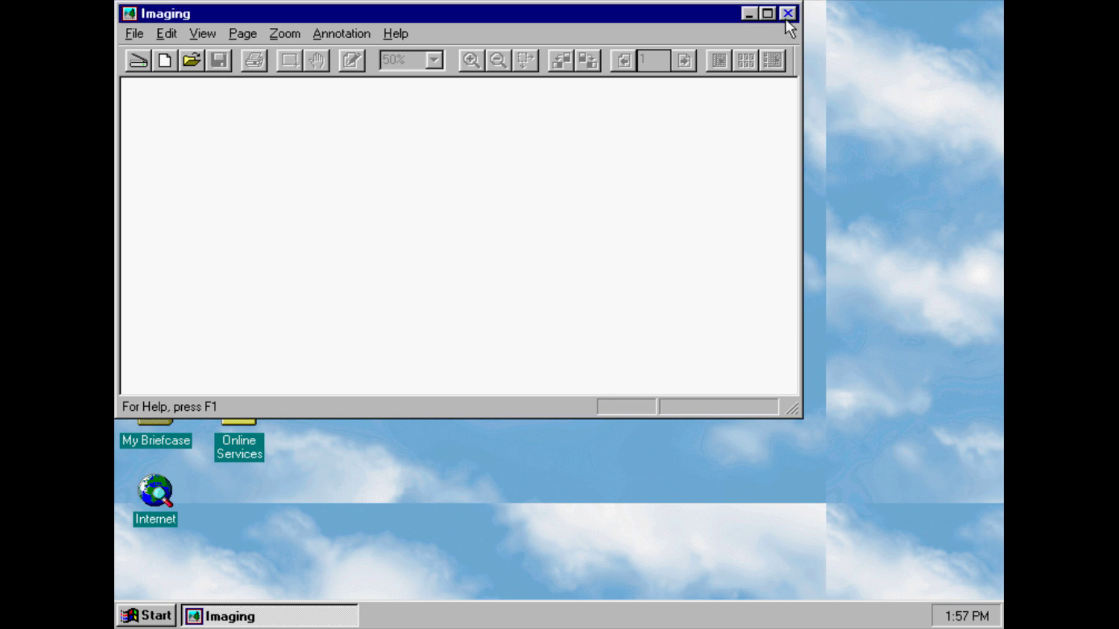
left_click(787, 14)
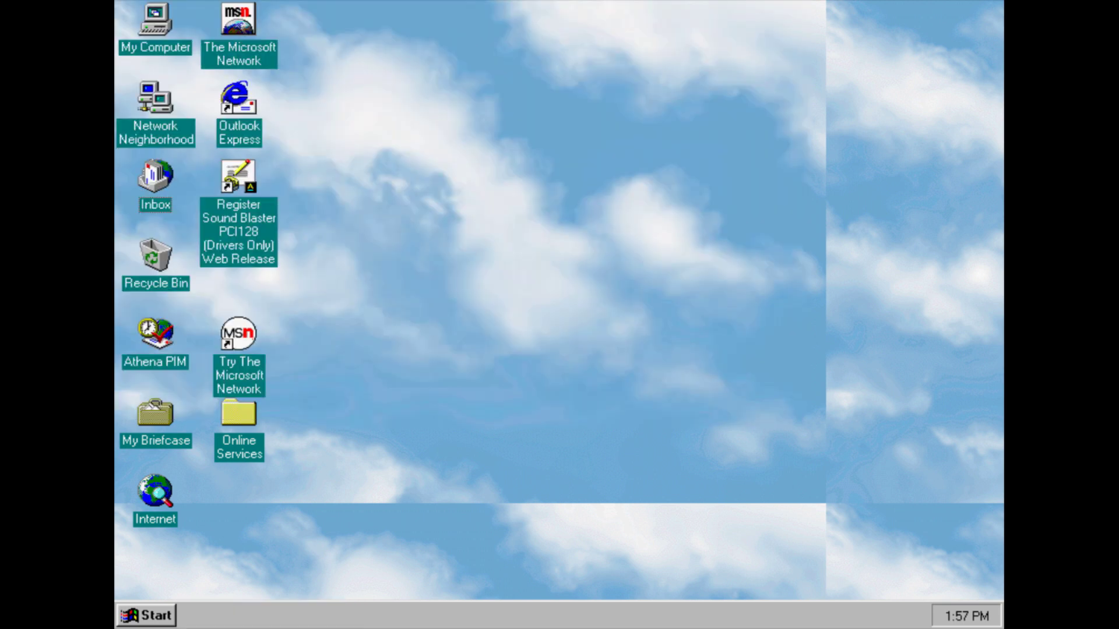
Type 'Windows Nashville' into a new Notepad and close it without saving
left_click(140, 617)
mouse_move(271, 376)
mouse_move(343, 375)
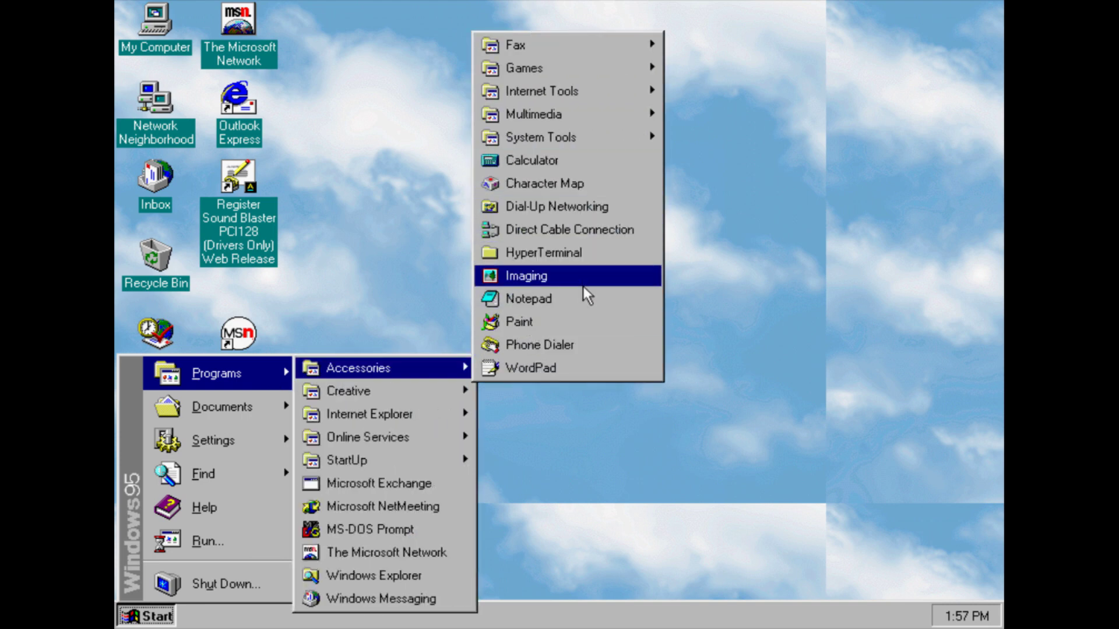
left_click(585, 300)
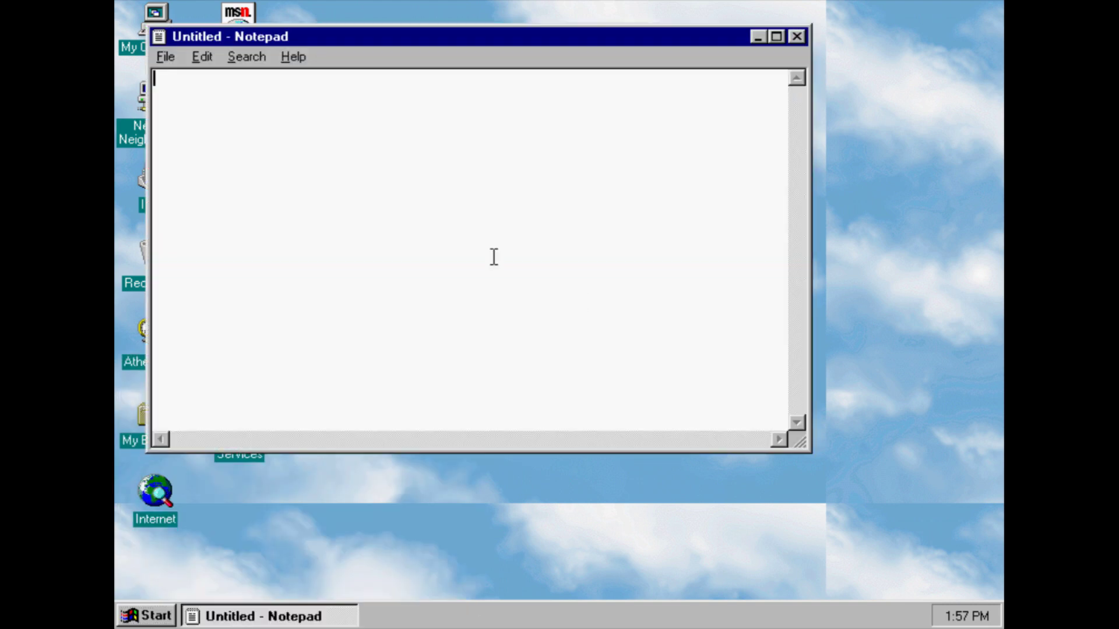
type("Windows Nashville")
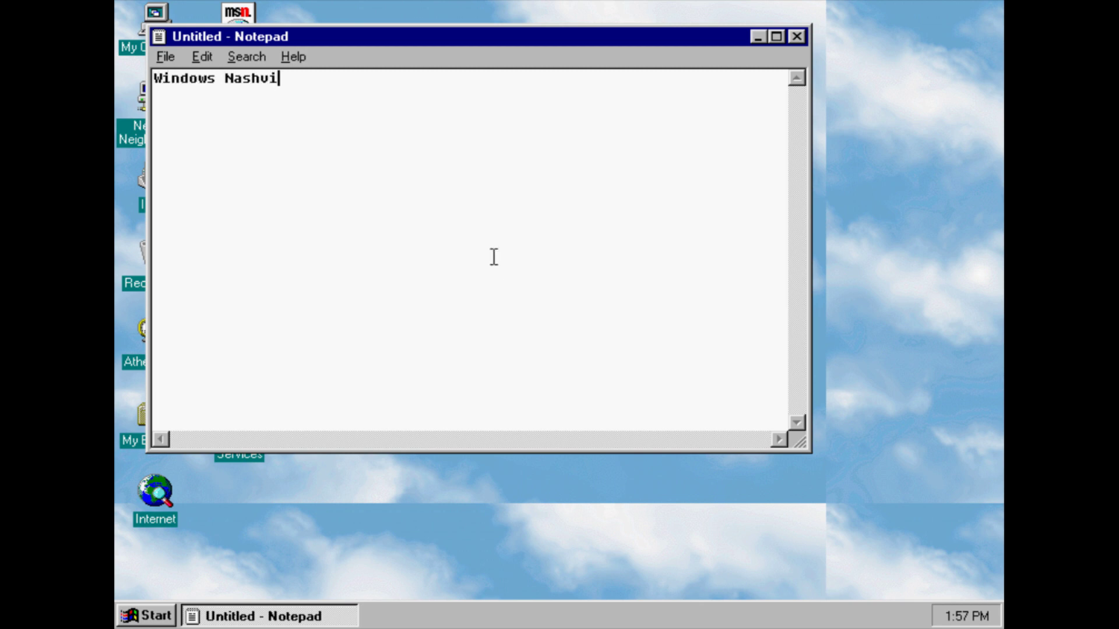
left_click(797, 36)
left_click(596, 362)
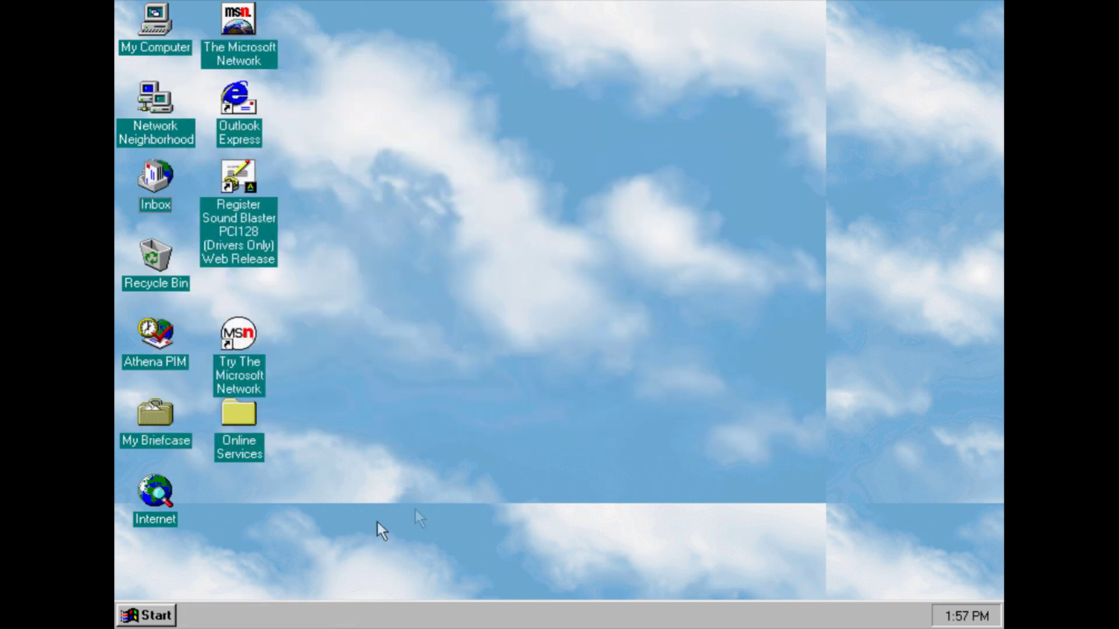
Launch Paint from Accessories
left_click(163, 618)
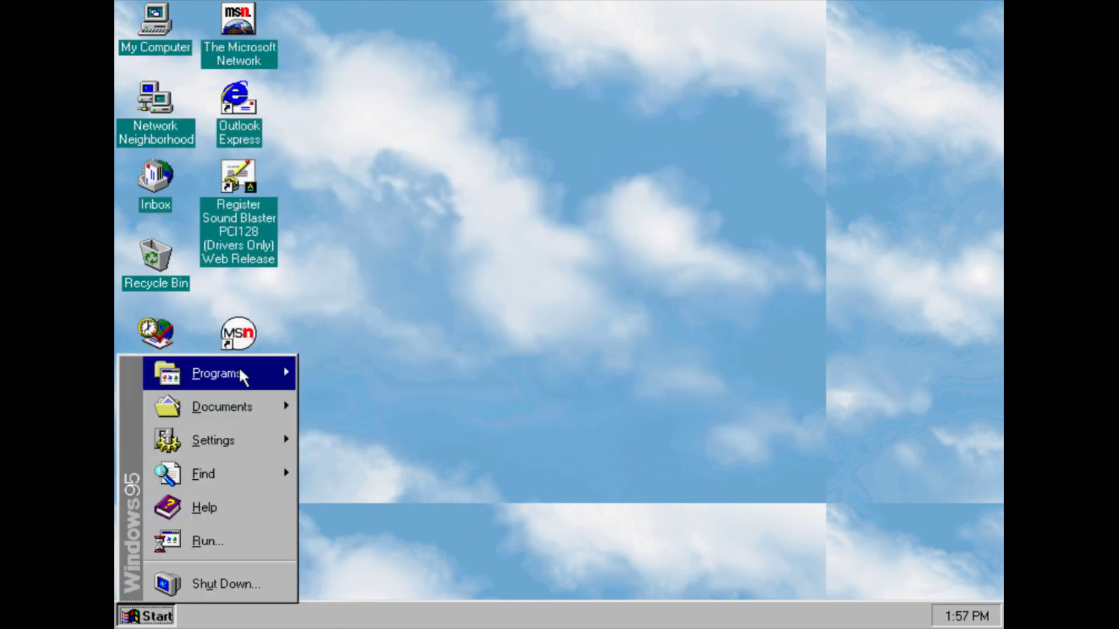
mouse_move(239, 368)
mouse_move(338, 364)
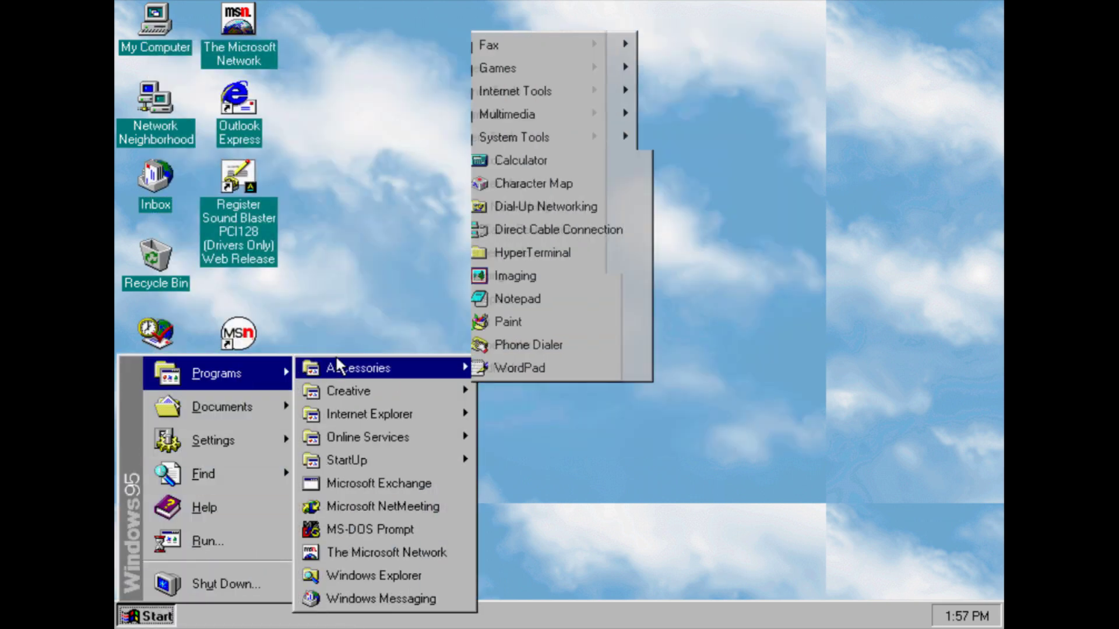
left_click(540, 318)
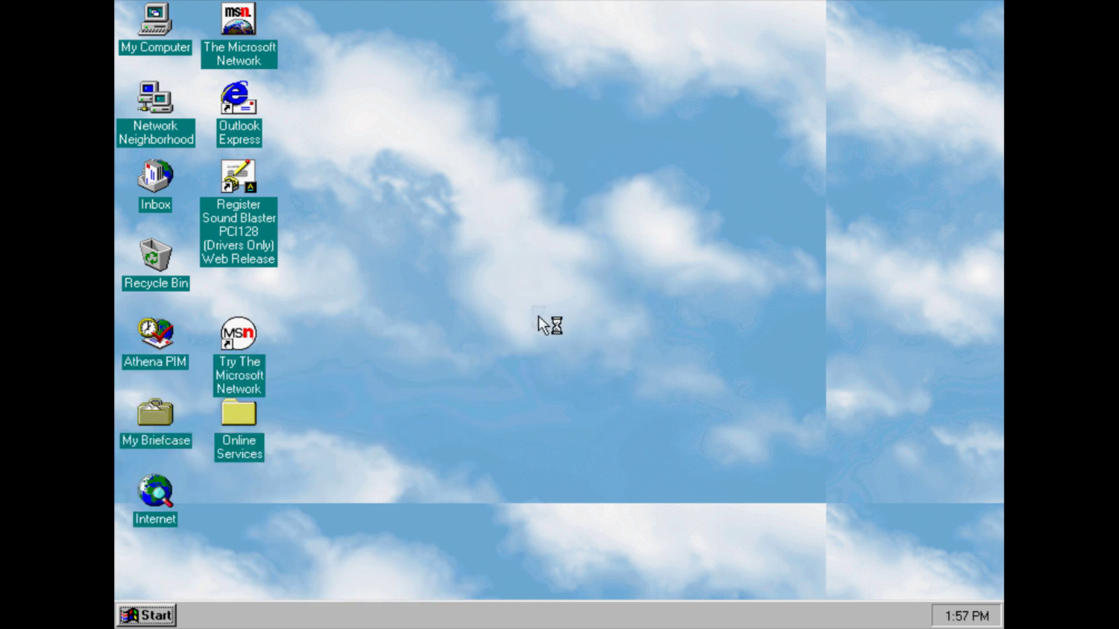
Scribble eight freehand lines across the canvas, then close Paint without saving
left_click_drag(252, 95, 396, 231)
left_click_drag(397, 117, 188, 121)
left_click_drag(188, 297, 387, 208)
left_click_drag(229, 210, 390, 83)
left_click_drag(223, 322, 383, 105)
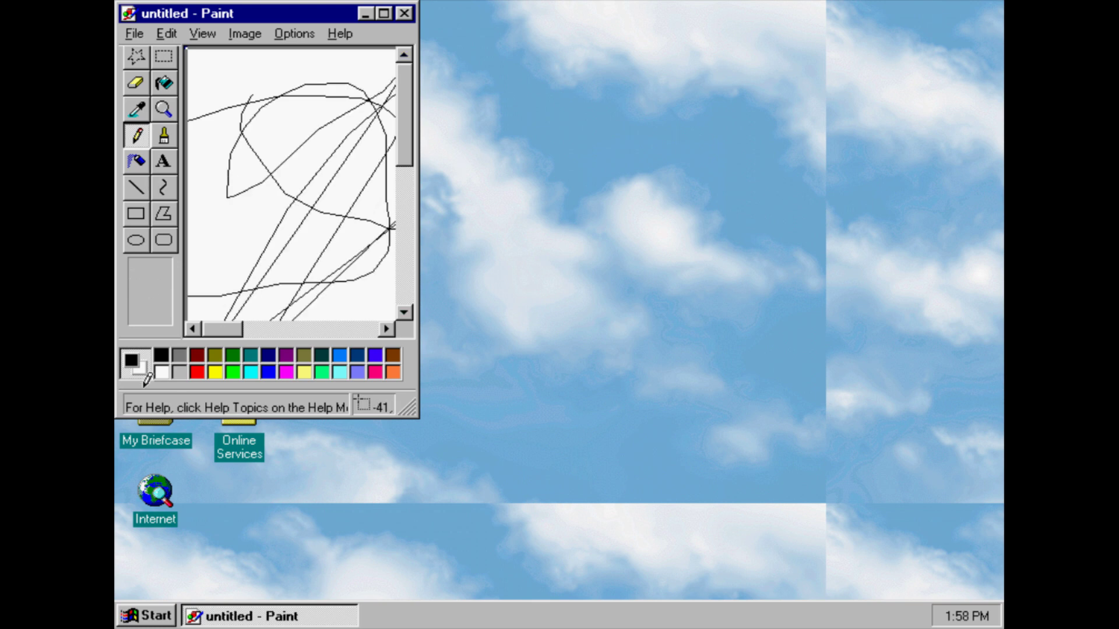
left_click_drag(187, 245, 273, 88)
left_click_drag(273, 222, 339, 49)
left_click_drag(316, 321, 386, 185)
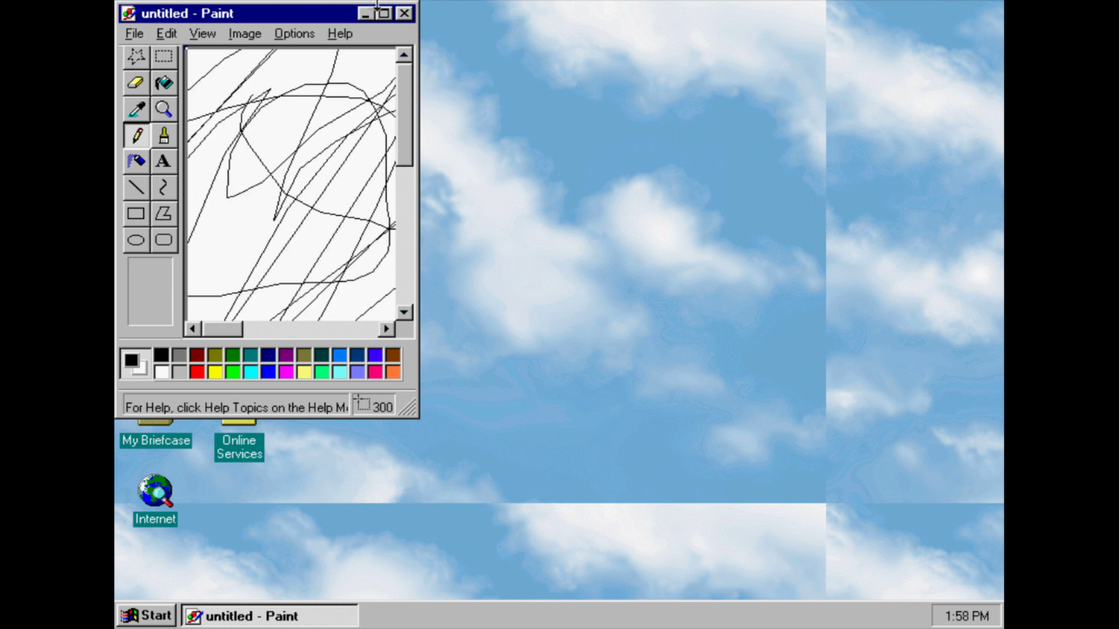
left_click(404, 13)
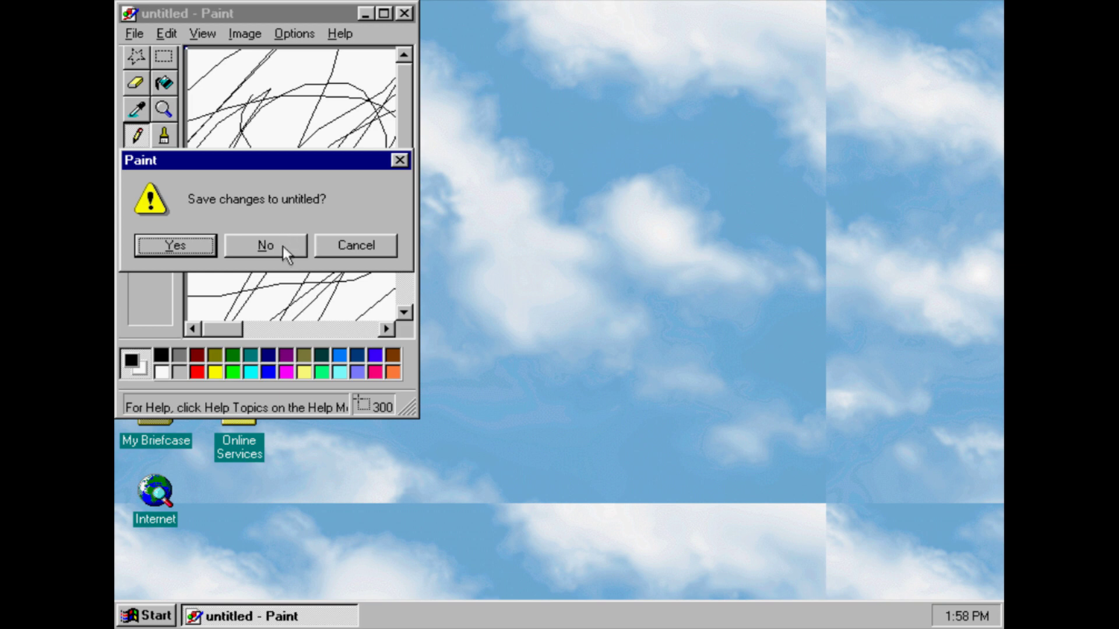
left_click(282, 246)
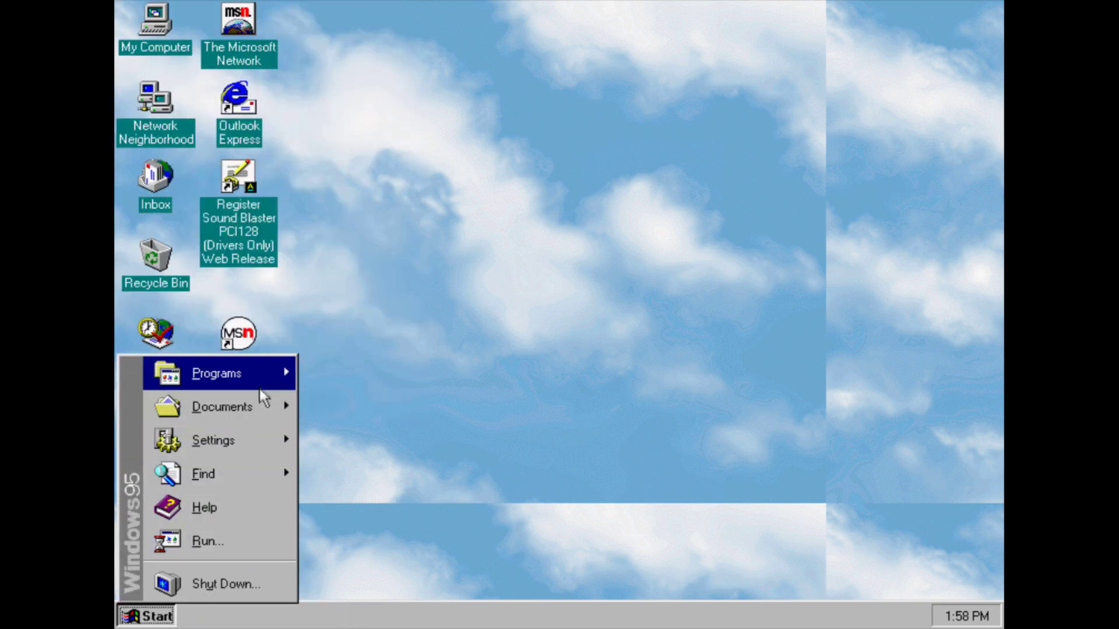
Launch Phone Dialer, enter a row of fives on the keypad, and dial
mouse_move(254, 387)
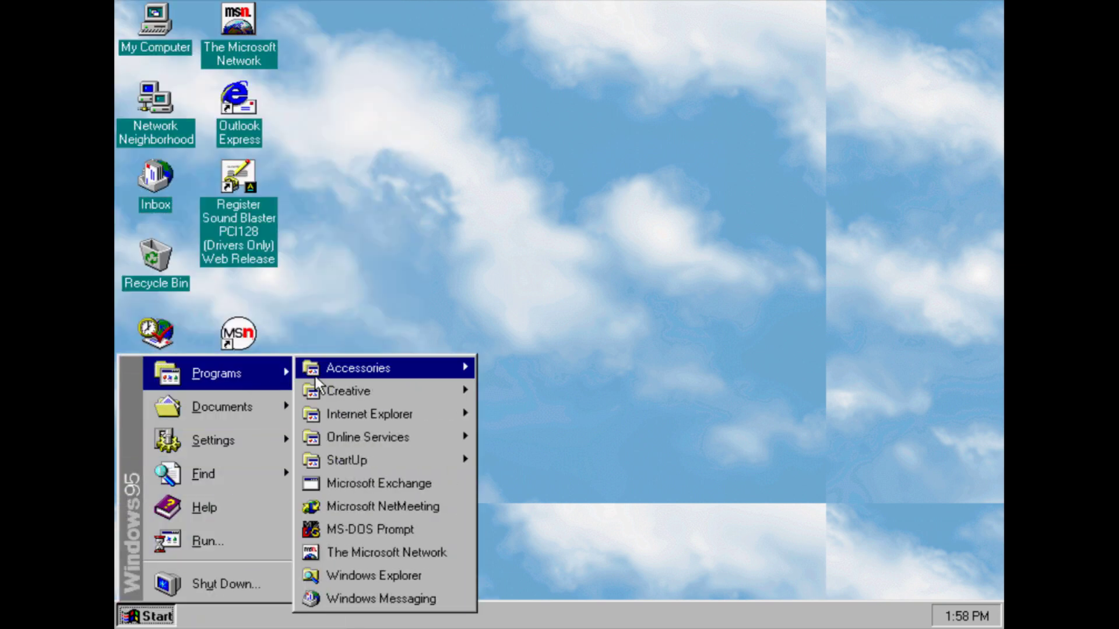
mouse_move(318, 372)
left_click(501, 345)
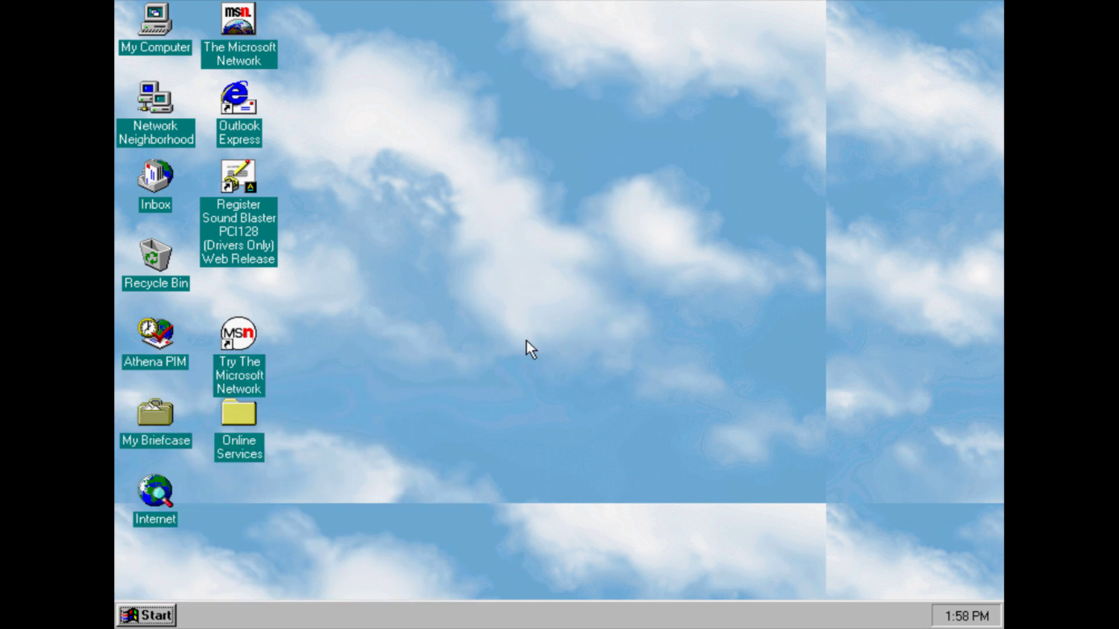
left_click(311, 315)
left_click(311, 314)
left_click(311, 315)
left_click(311, 315)
left_click(311, 315)
left_click(311, 314)
left_click(311, 315)
left_click(311, 314)
left_click(310, 314)
left_click(367, 228)
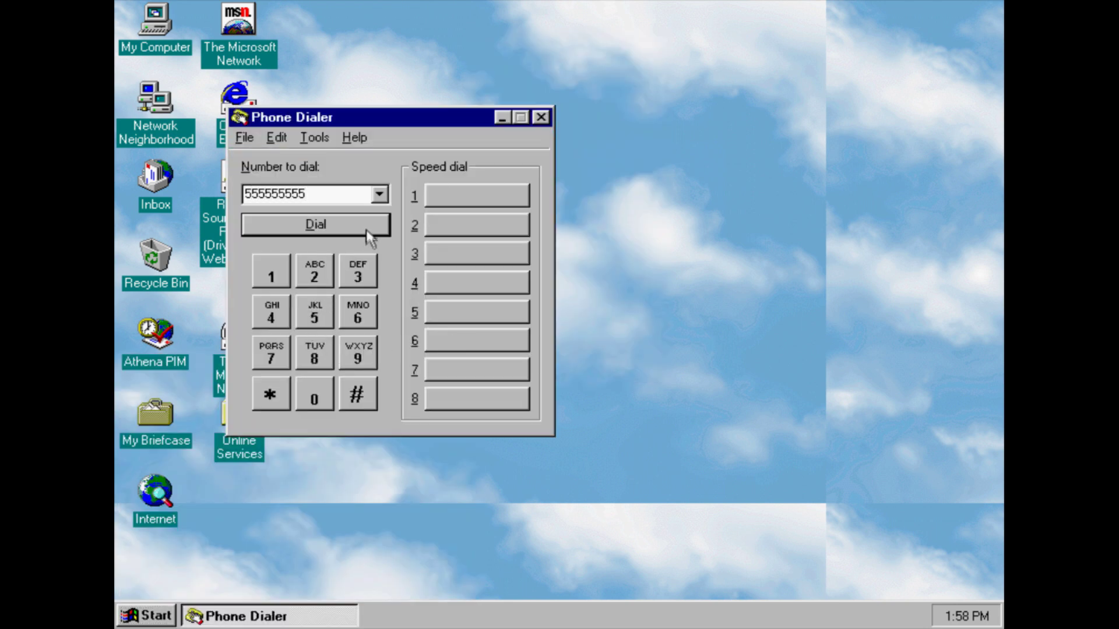
Dismiss the no-modem warning, close Phone Dialer, and reopen the Start menu
left_click(569, 360)
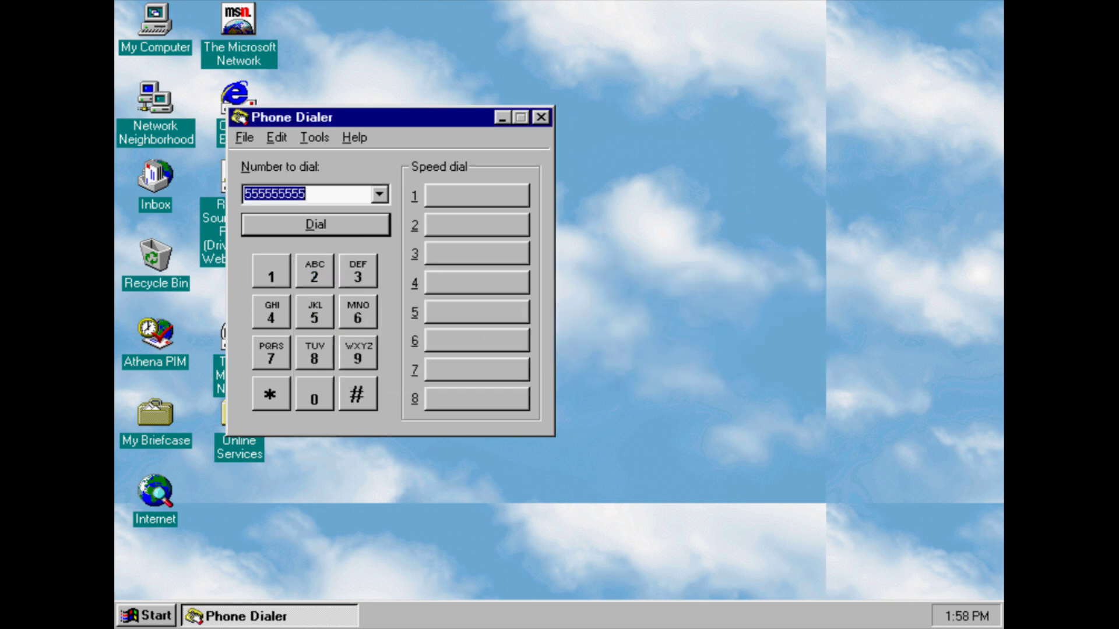
left_click(540, 117)
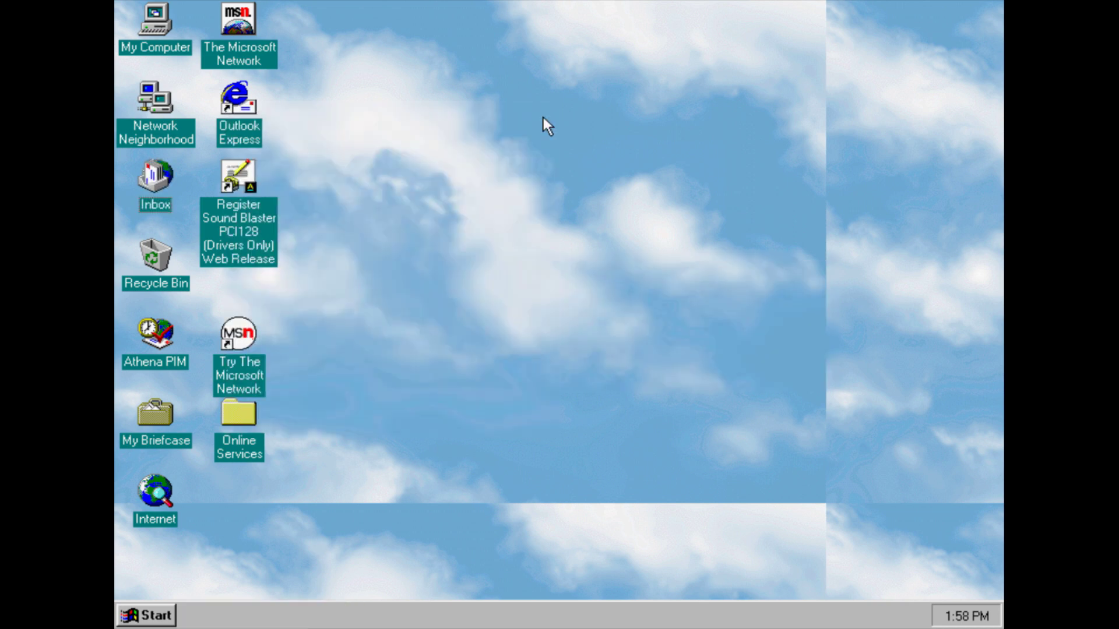
left_click(149, 615)
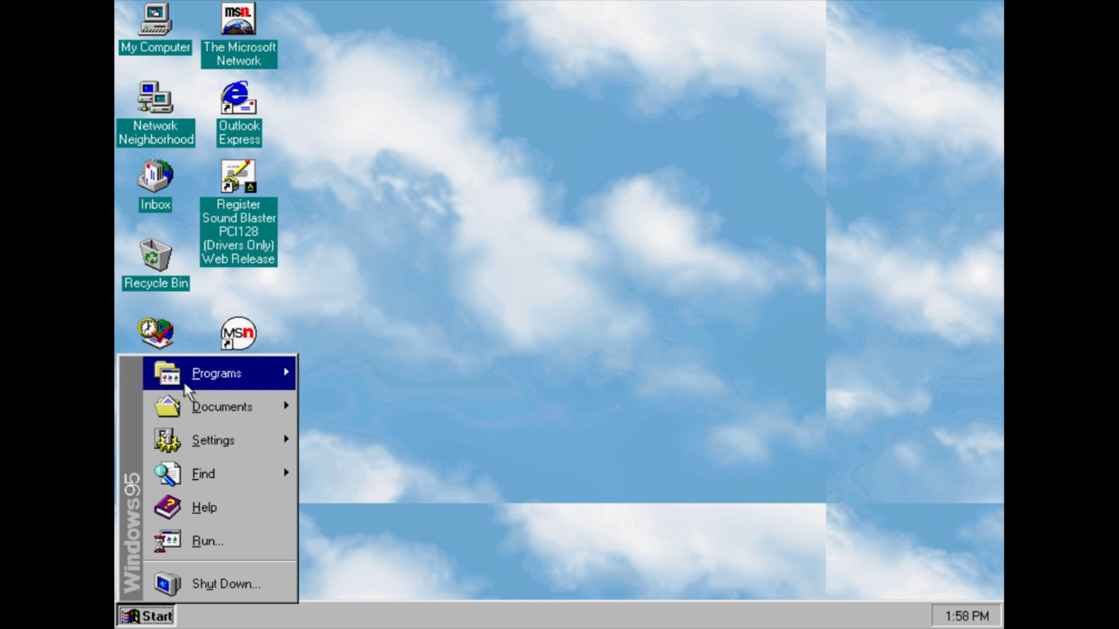
Launch WordPad and type 'Windows Nashville' into a new document
mouse_move(184, 382)
mouse_move(356, 375)
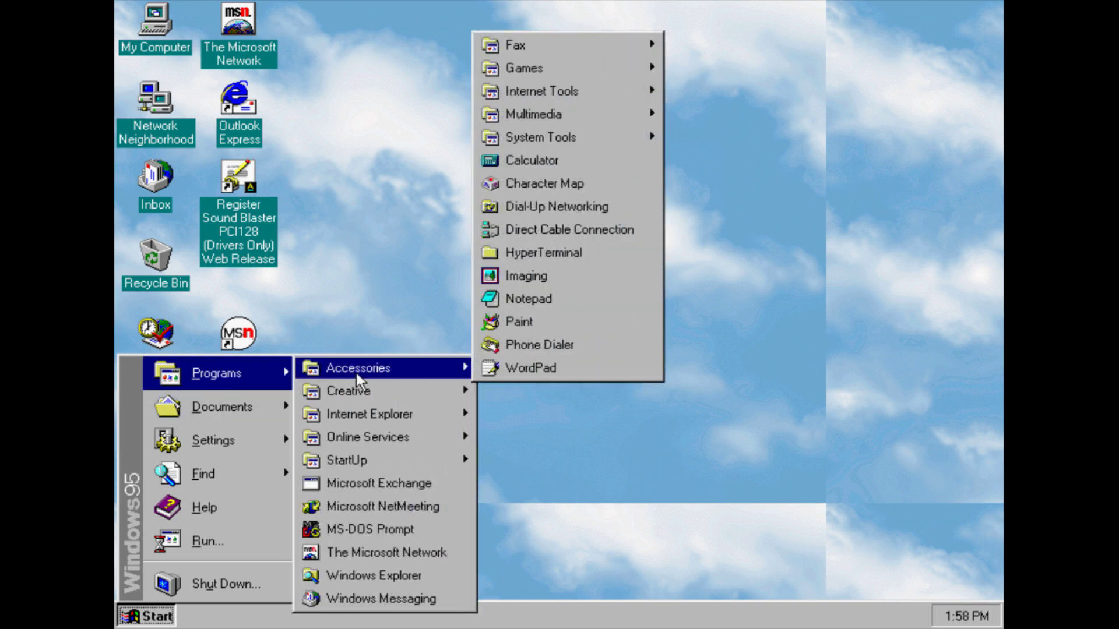
left_click(506, 368)
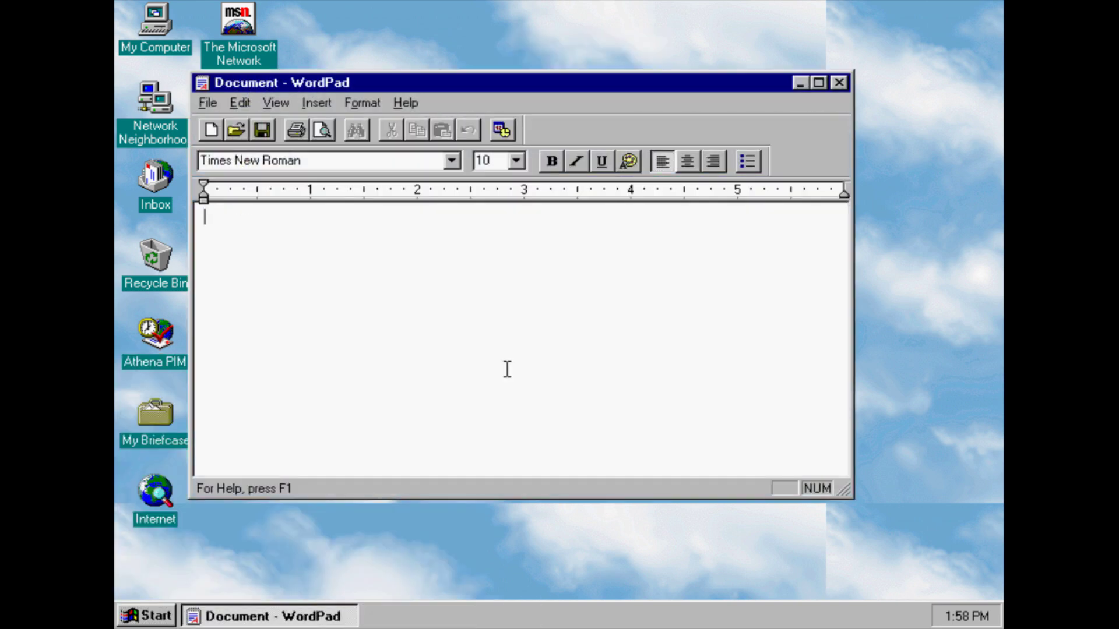
type("Windo")
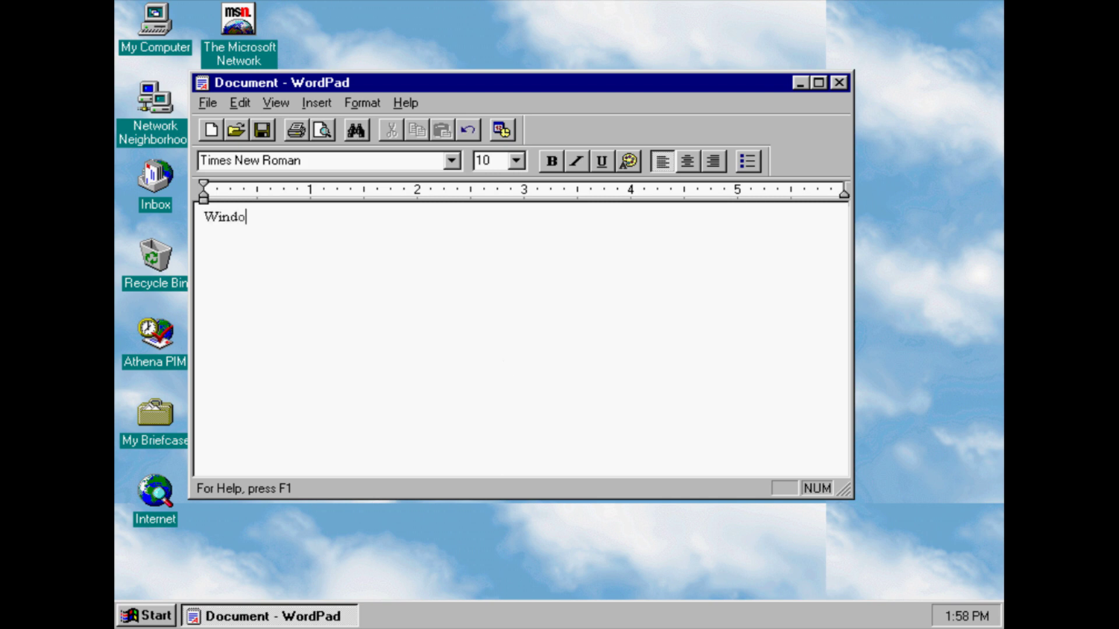
type("ws Nashville")
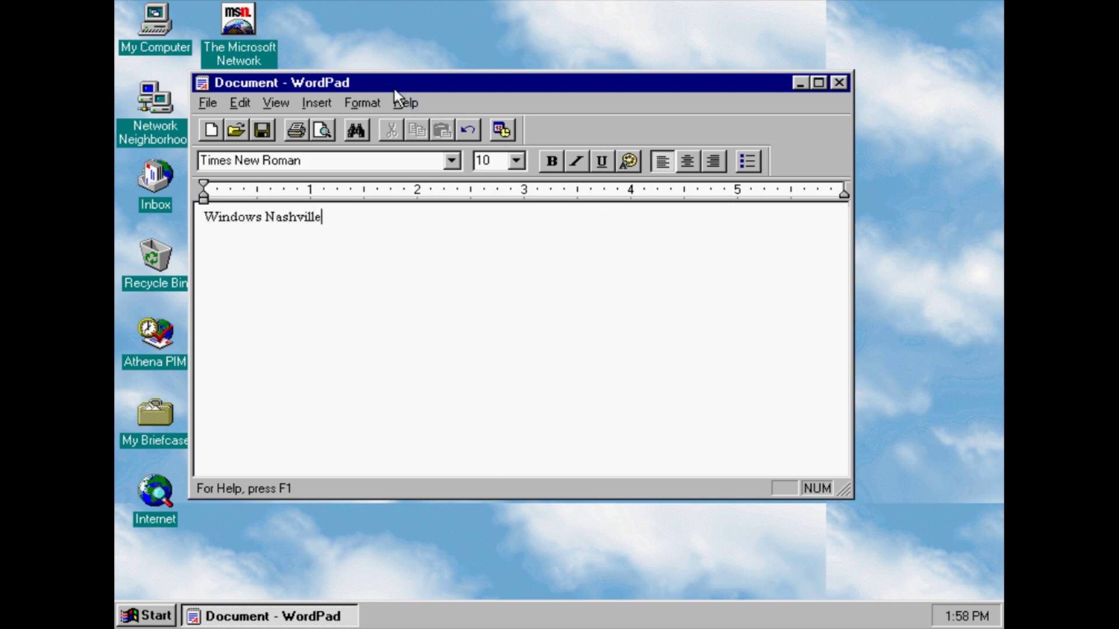
View the About WordPad box, then close WordPad without saving
left_click(405, 103)
left_click(428, 155)
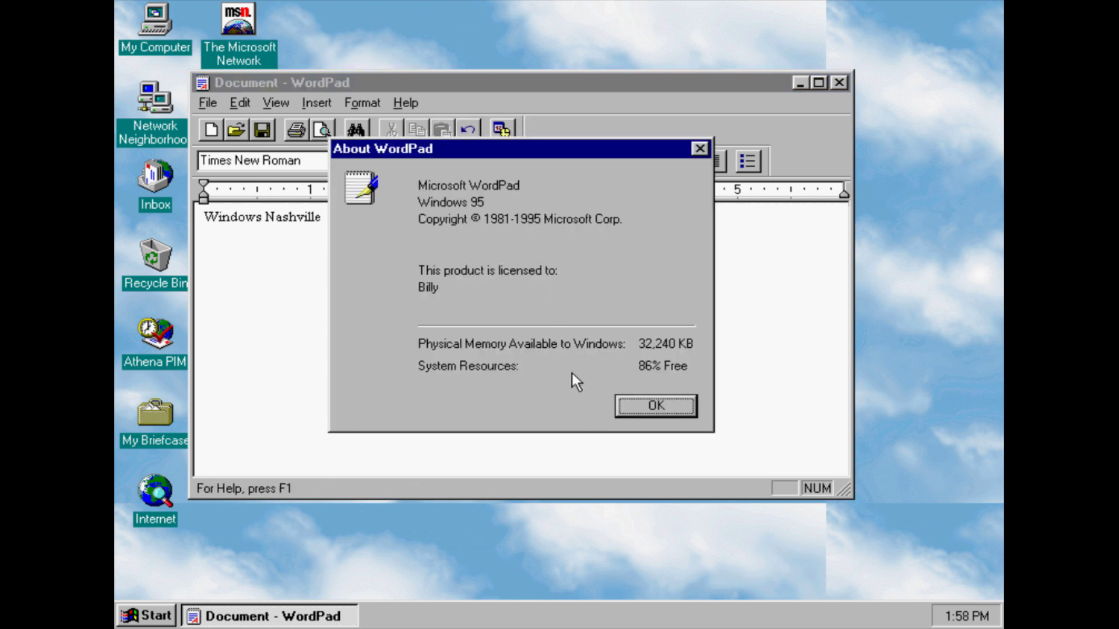
left_click(635, 414)
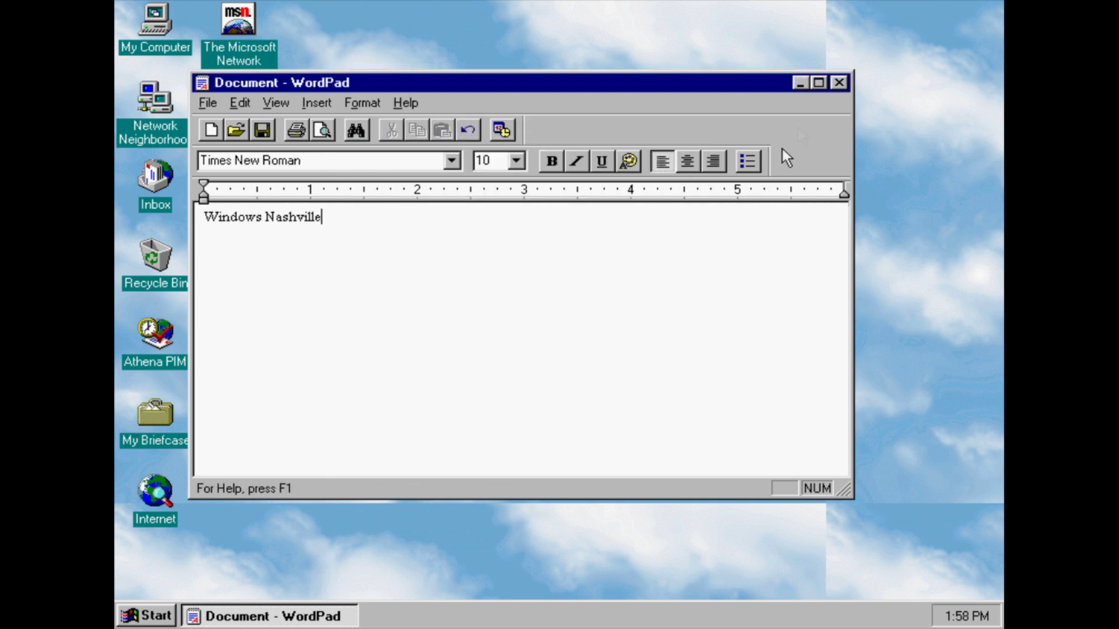
left_click(835, 87)
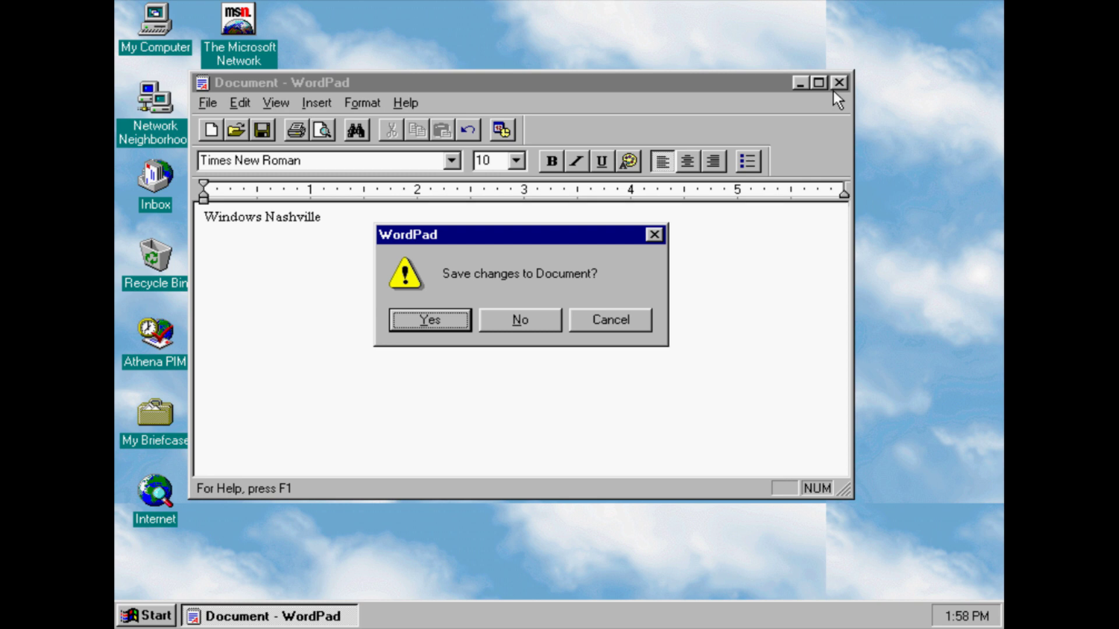
key("n")
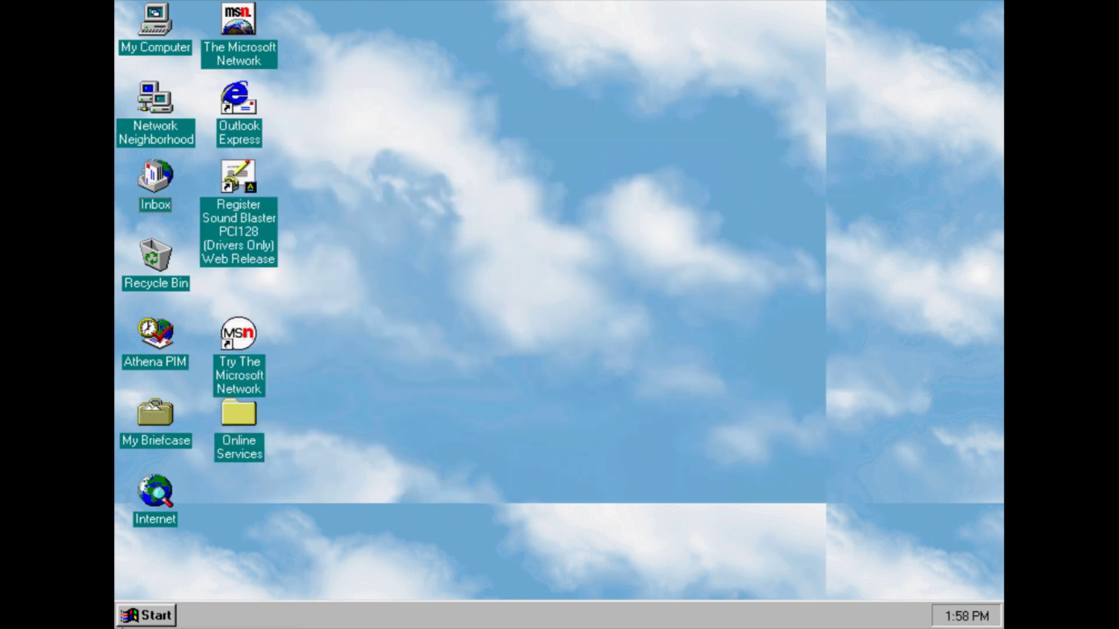
left_click(169, 616)
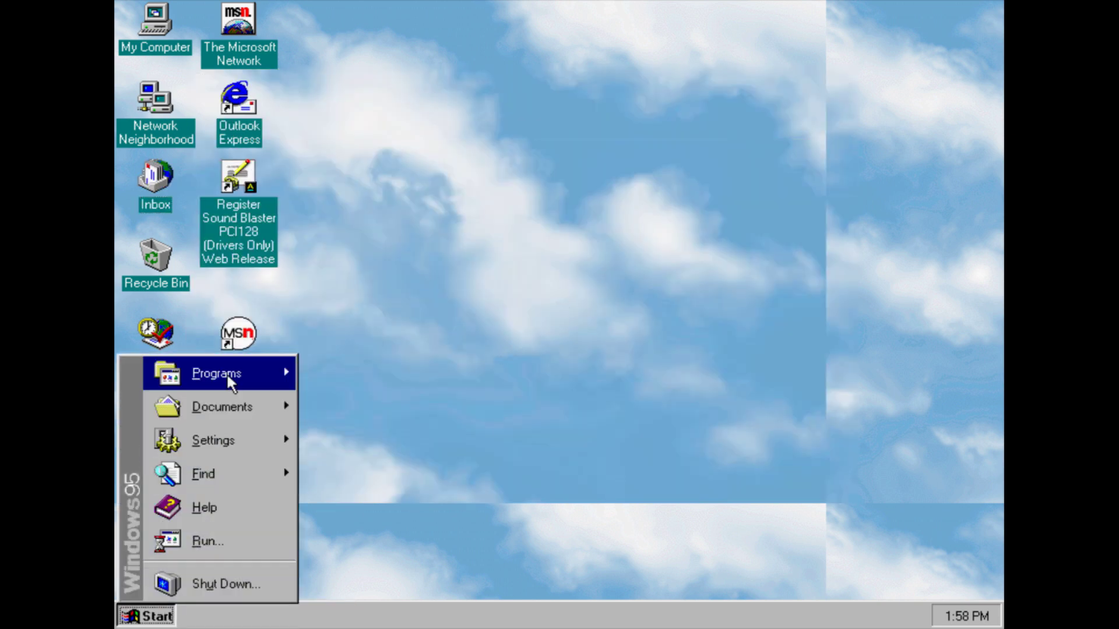
mouse_move(293, 383)
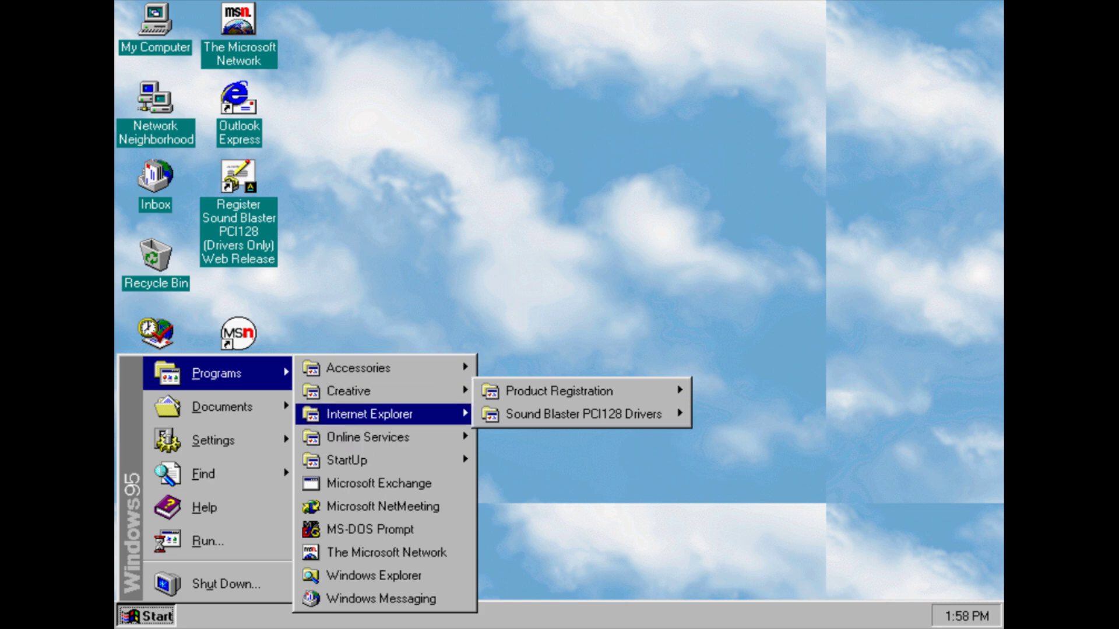
mouse_move(350, 418)
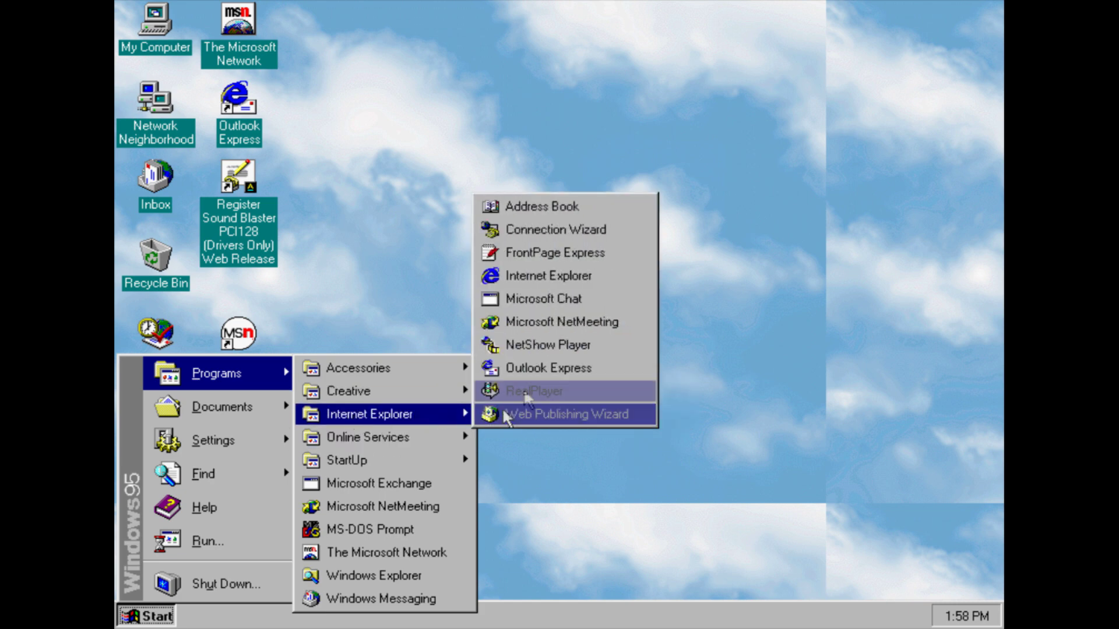
left_click(518, 276)
left_click(161, 616)
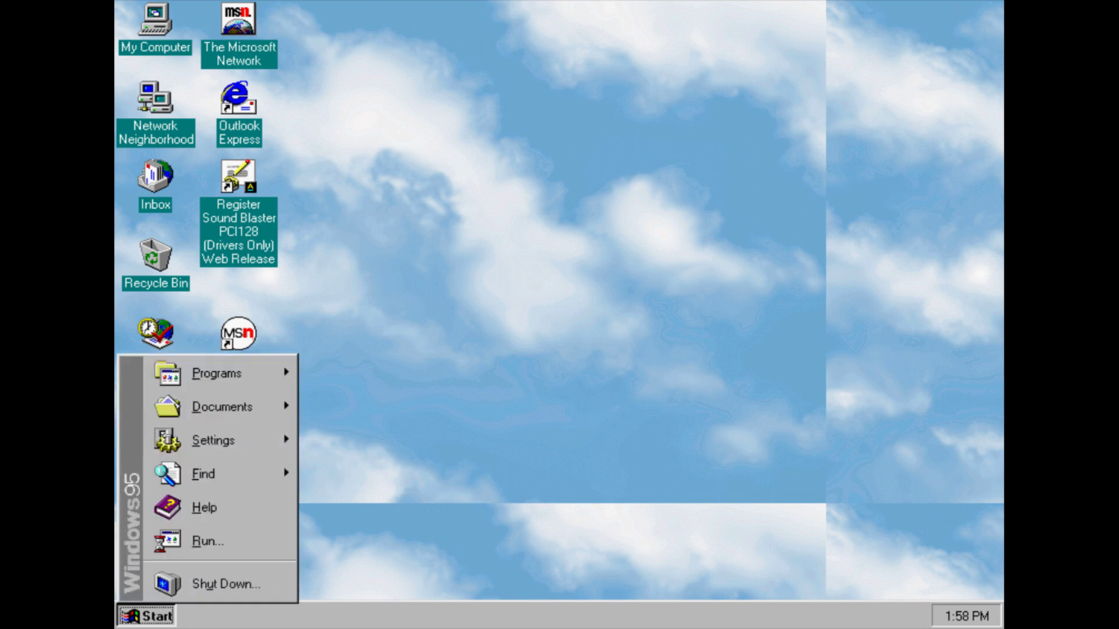
mouse_move(245, 383)
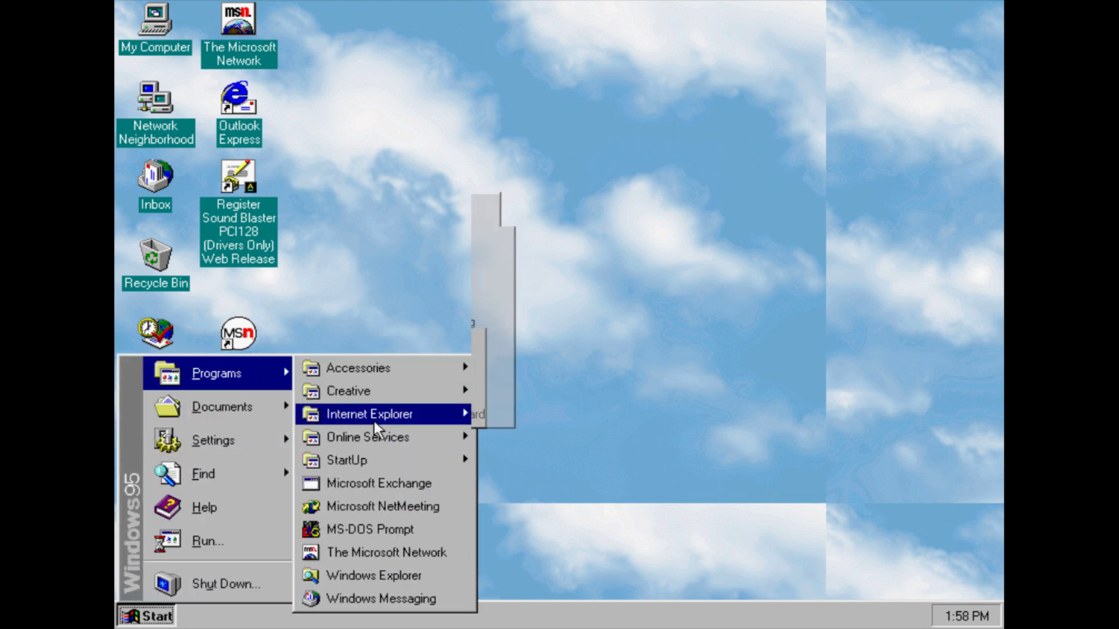
mouse_move(375, 418)
left_click(526, 393)
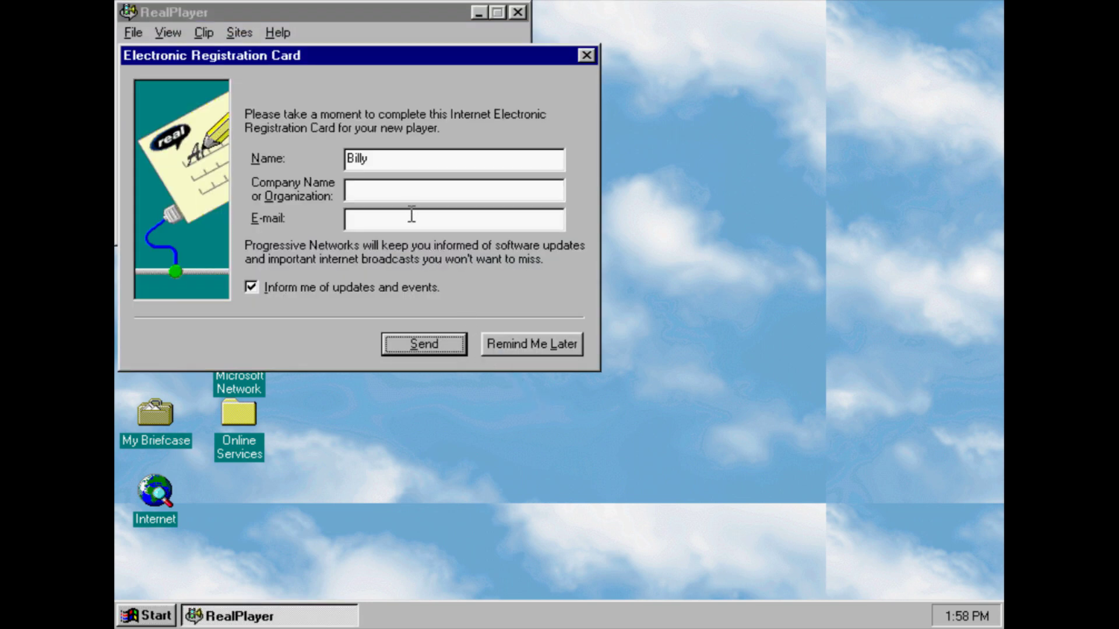
left_click(517, 352)
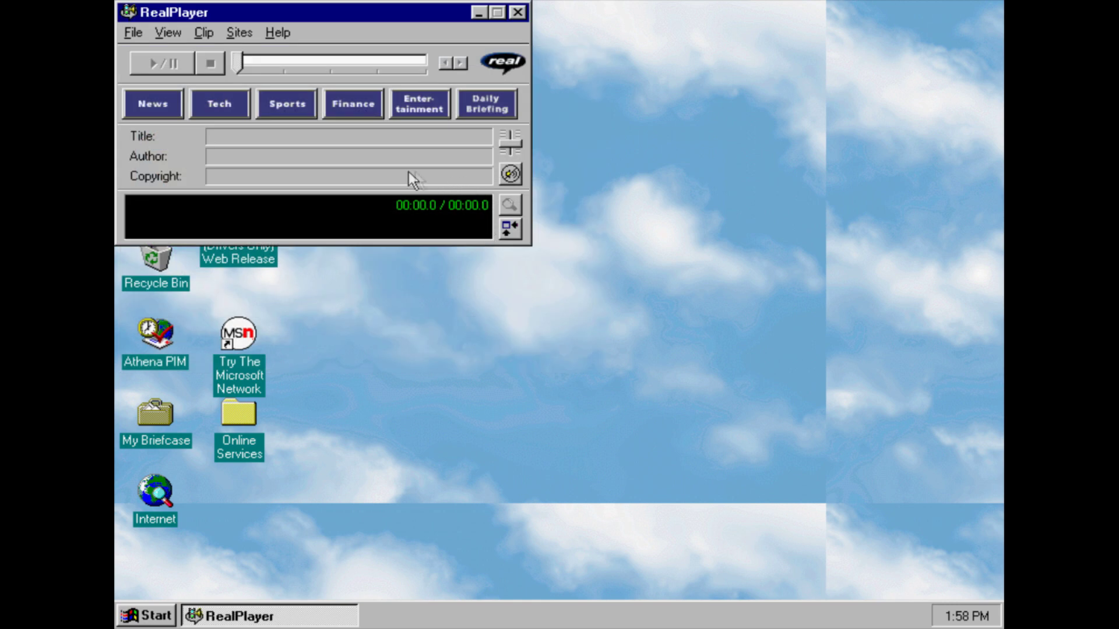
left_click(517, 12)
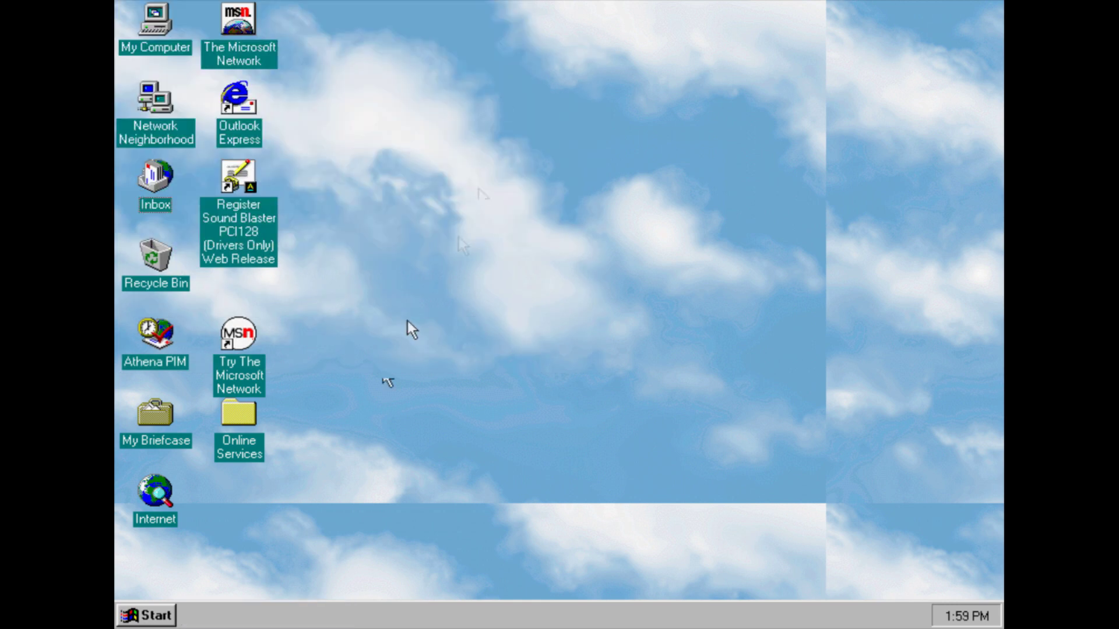
left_click(146, 616)
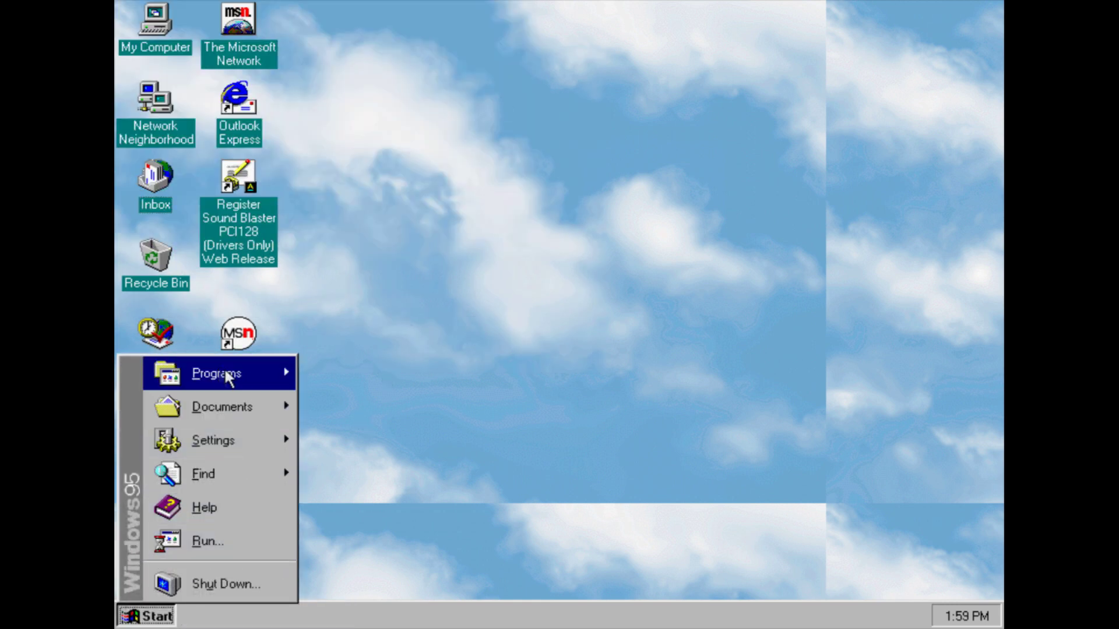
mouse_move(228, 374)
mouse_move(369, 419)
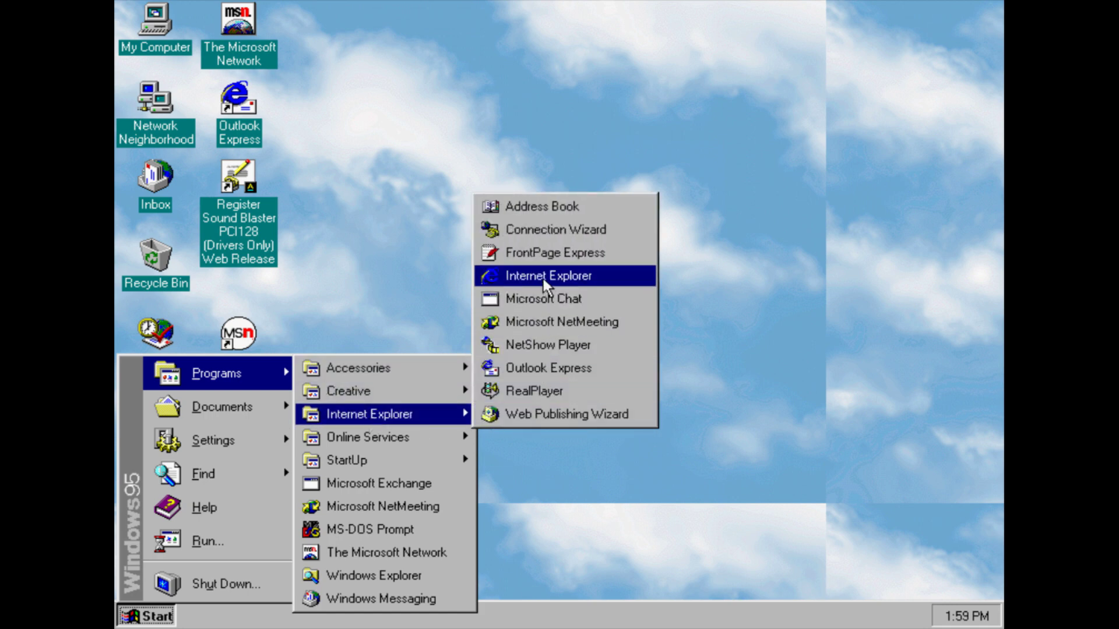
left_click(526, 246)
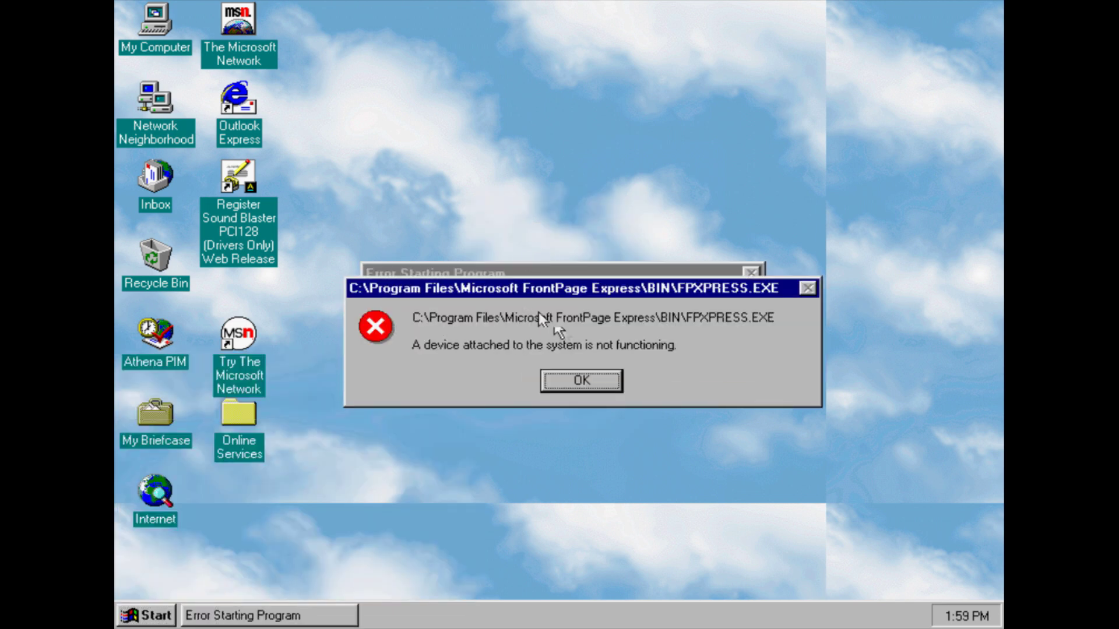
left_click(582, 382)
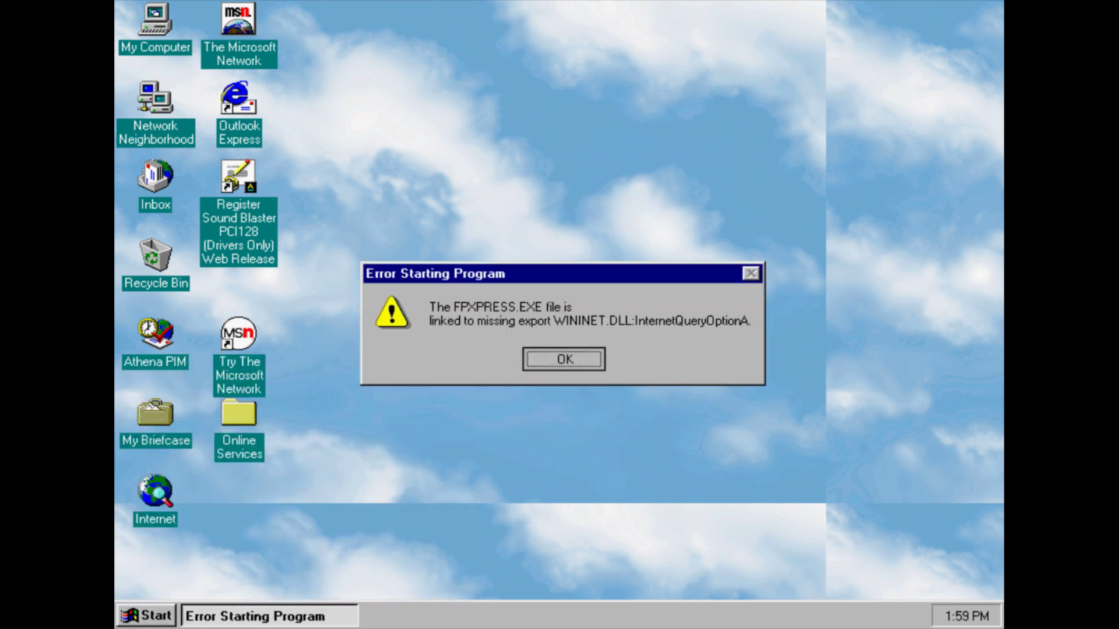
key("Return")
left_click(156, 616)
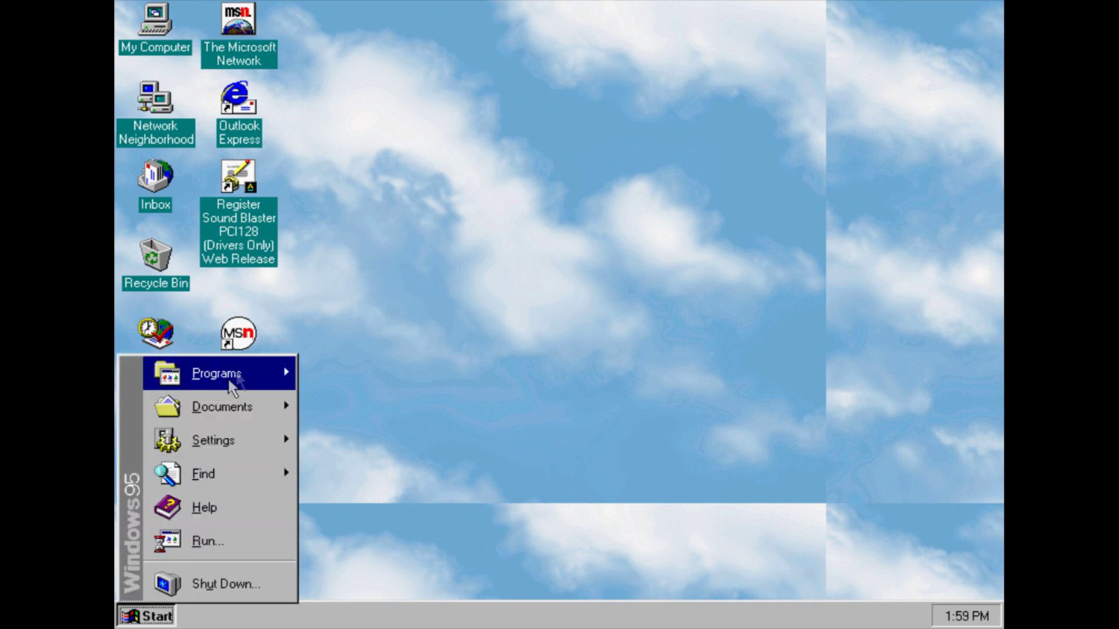
mouse_move(385, 367)
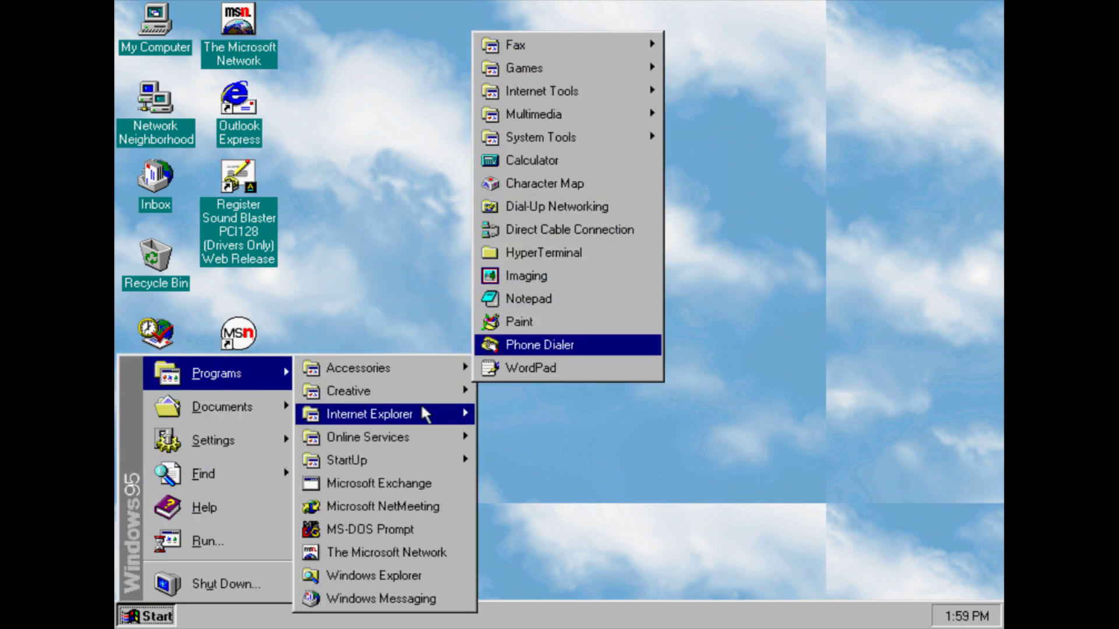
mouse_move(421, 406)
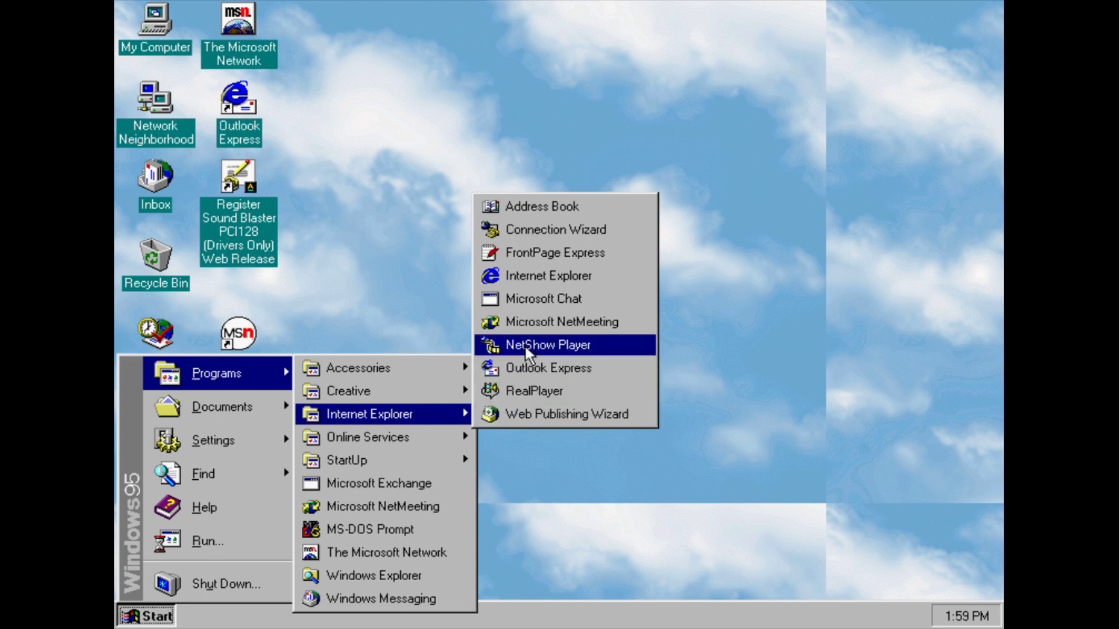
left_click(526, 347)
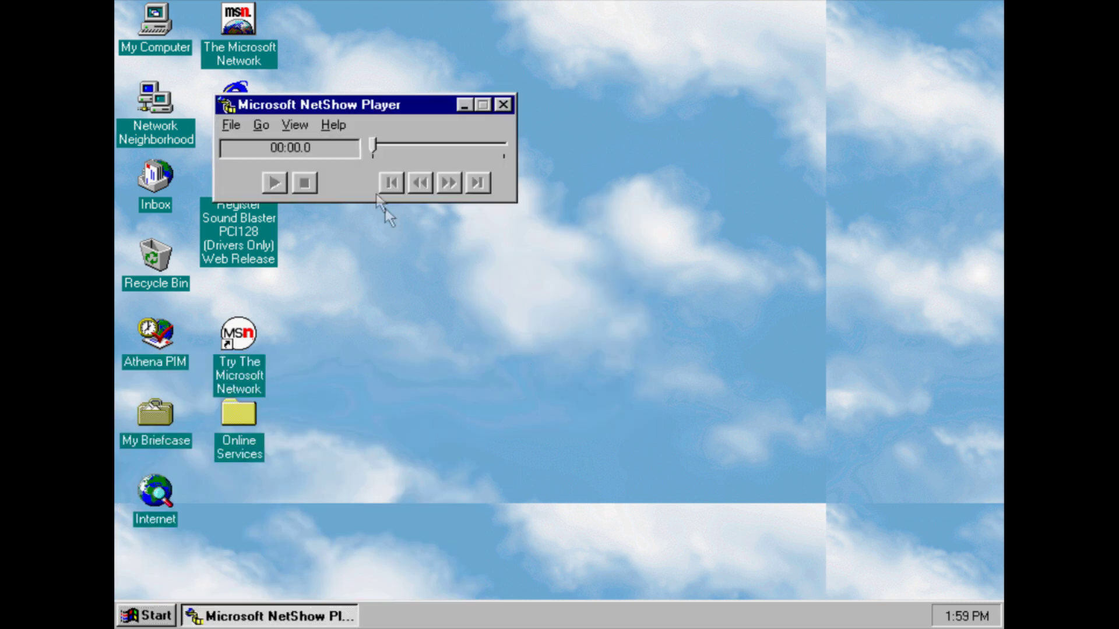
left_click(331, 124)
left_click(351, 185)
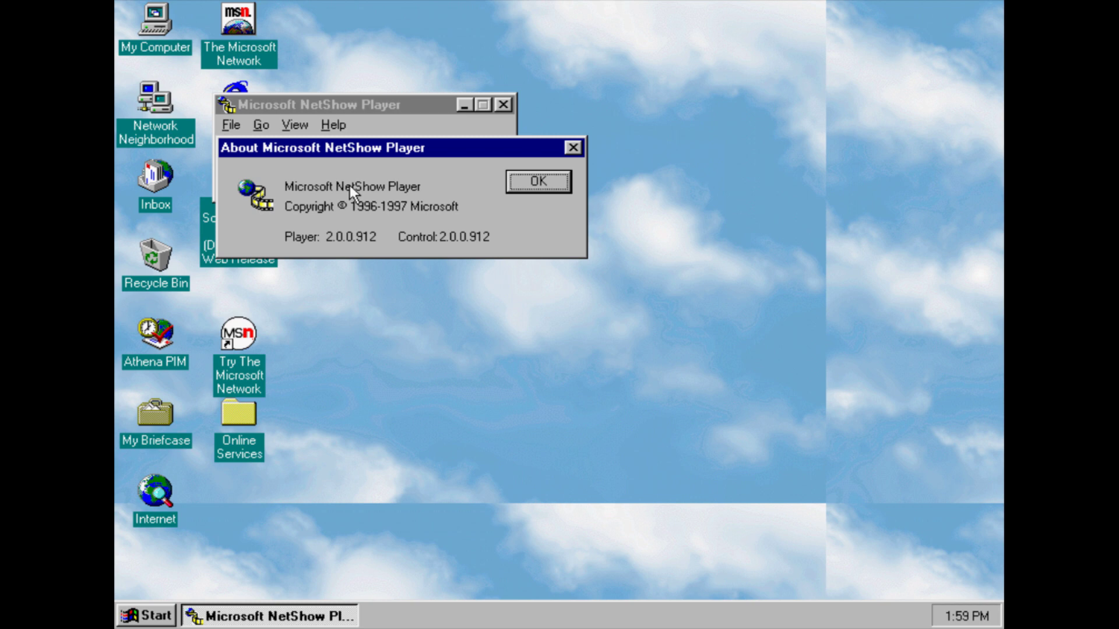
left_click(525, 185)
left_click(503, 105)
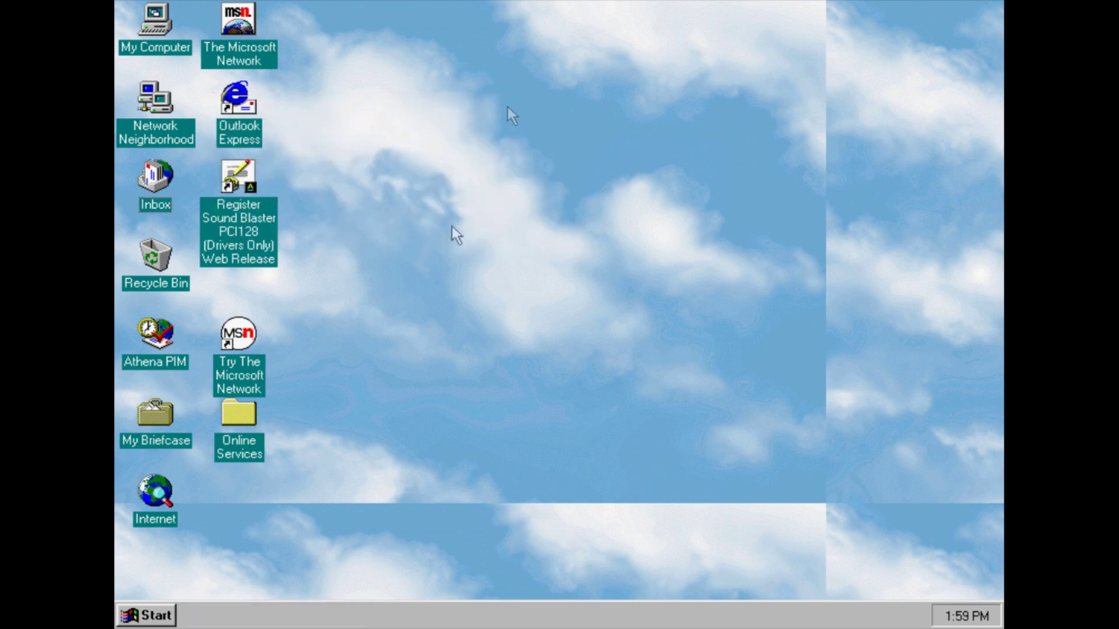
left_click(169, 620)
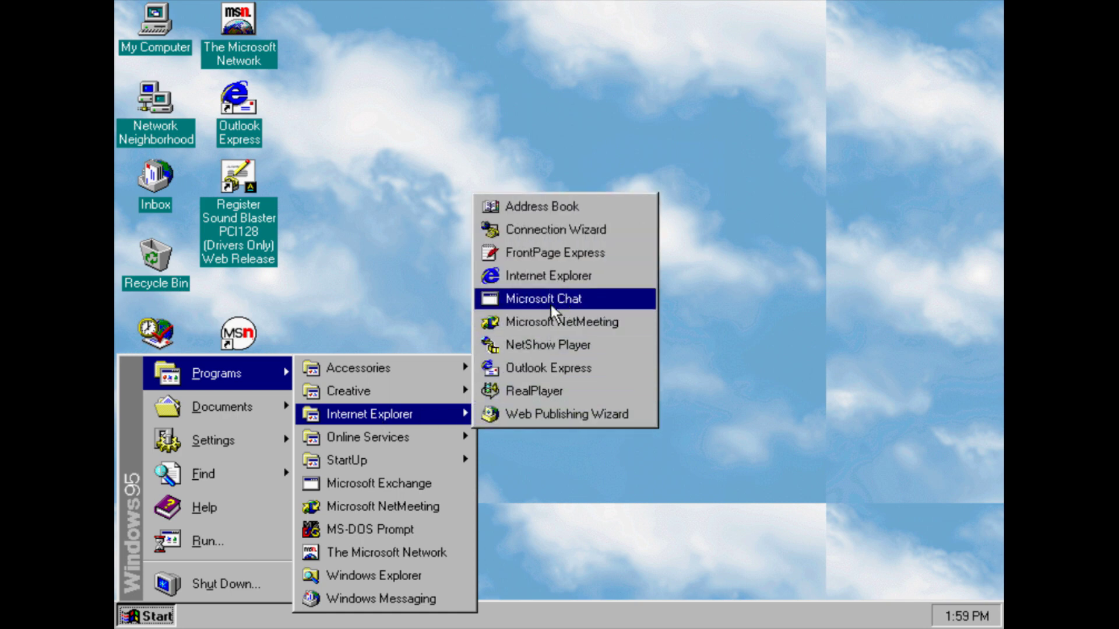
Launch the Internet Connection Wizard, dismissing the FrontPage Express startup errors along the way
left_click(536, 232)
left_click(573, 379)
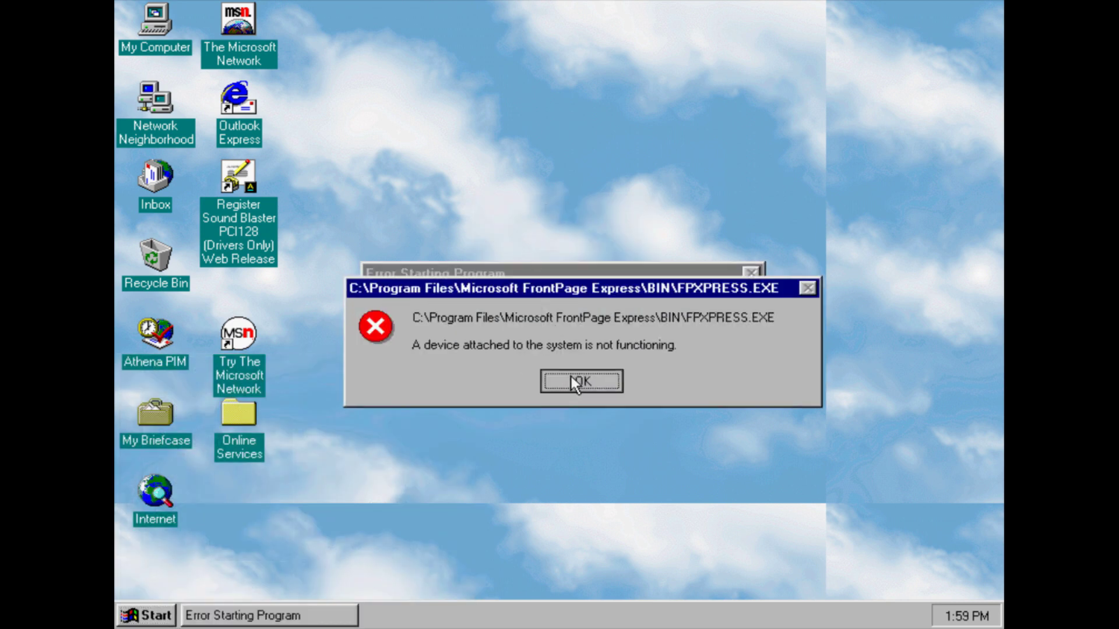
left_click(565, 357)
left_click(166, 609)
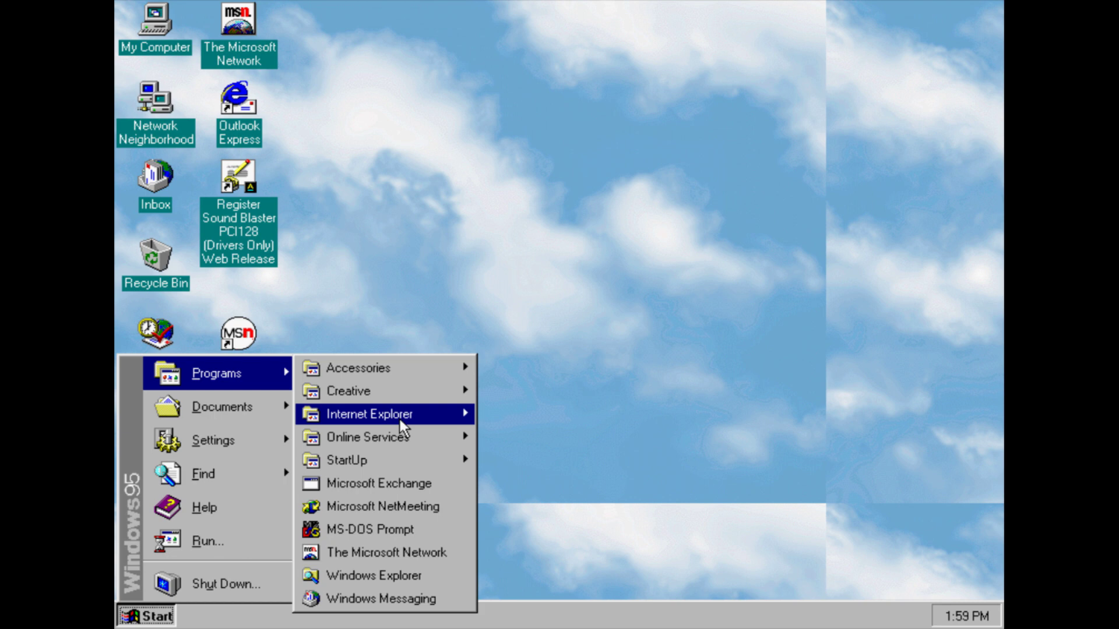
mouse_move(400, 417)
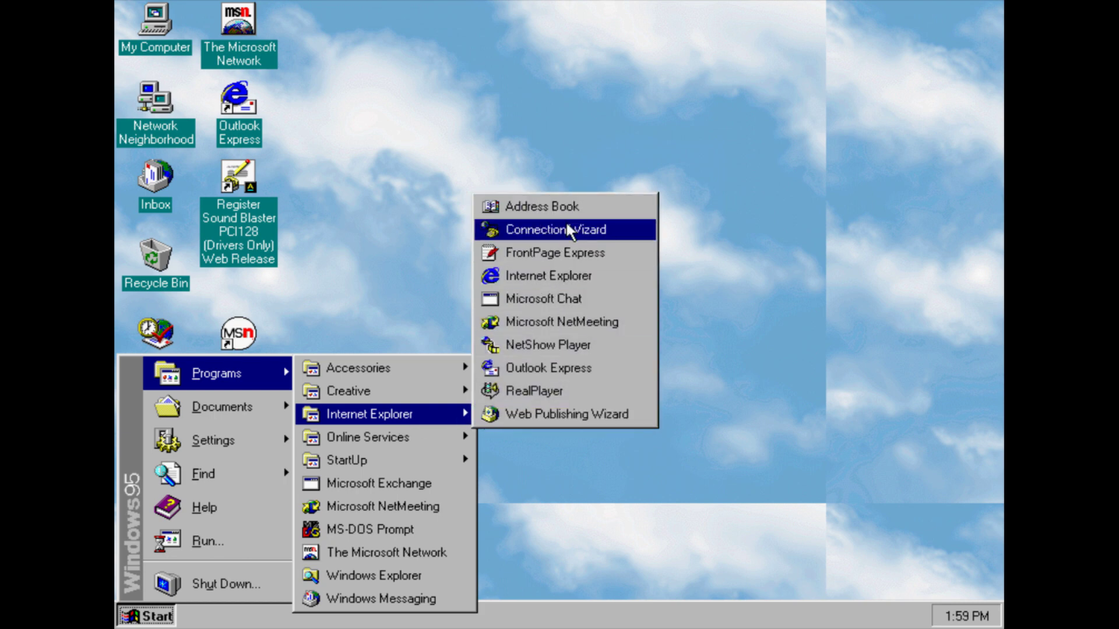
left_click(566, 222)
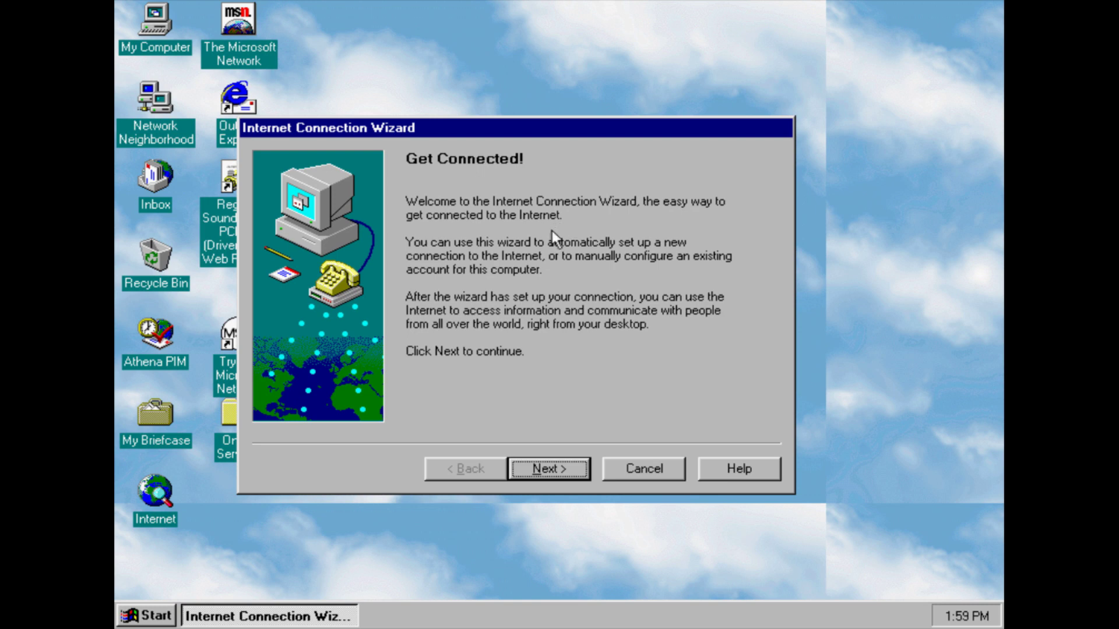
Choose an existing account connected through the local area network, accepting the proxy settings
left_click(548, 469)
left_click(533, 359)
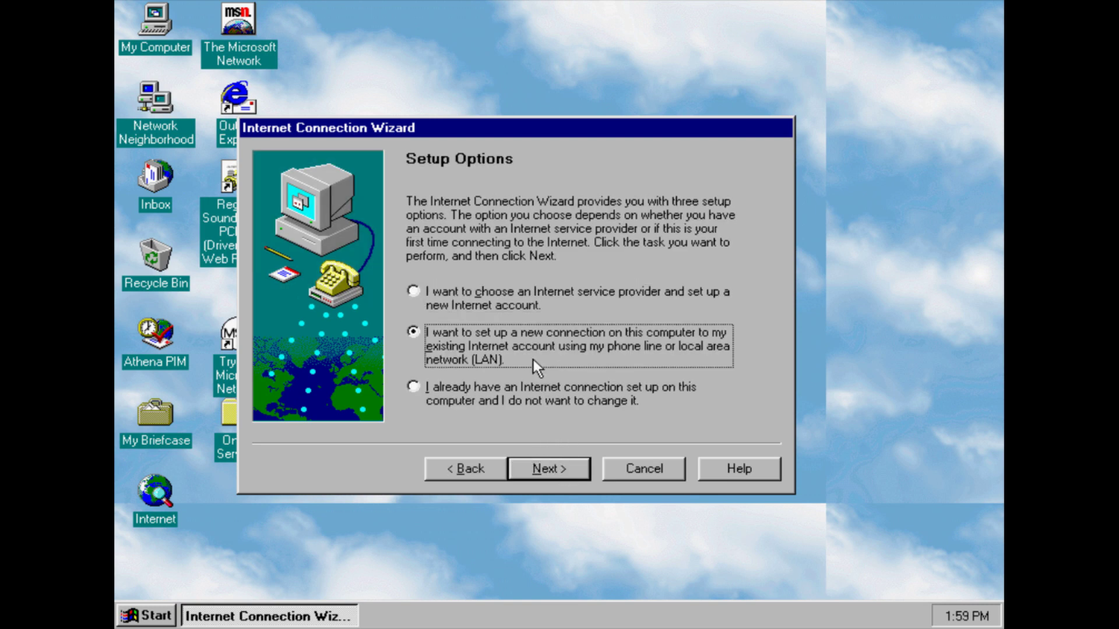
left_click(550, 466)
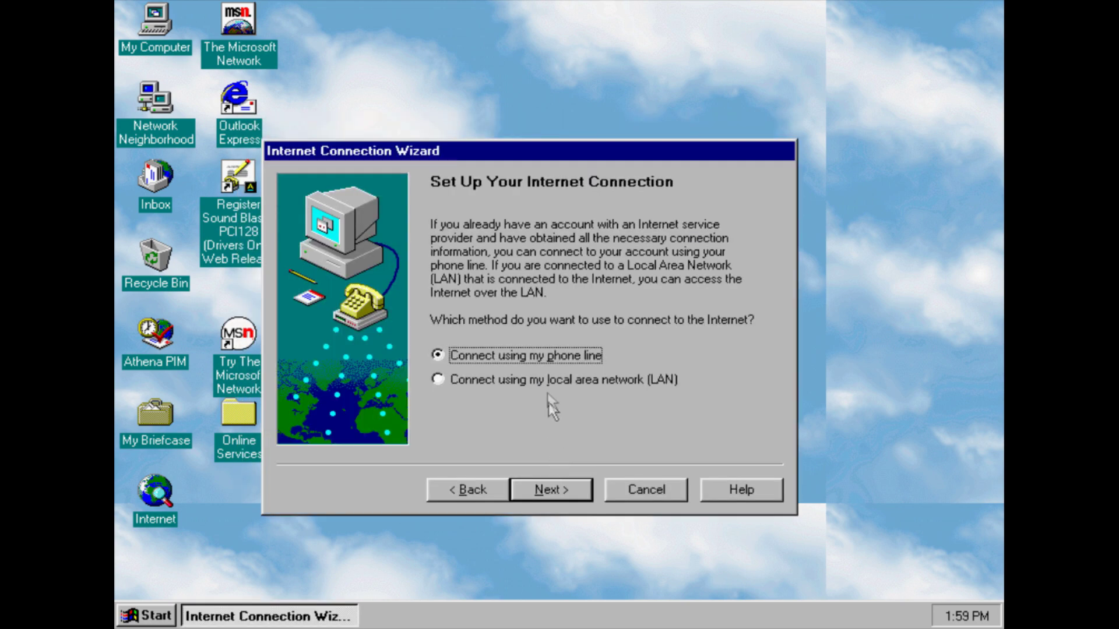
left_click(548, 385)
left_click(561, 488)
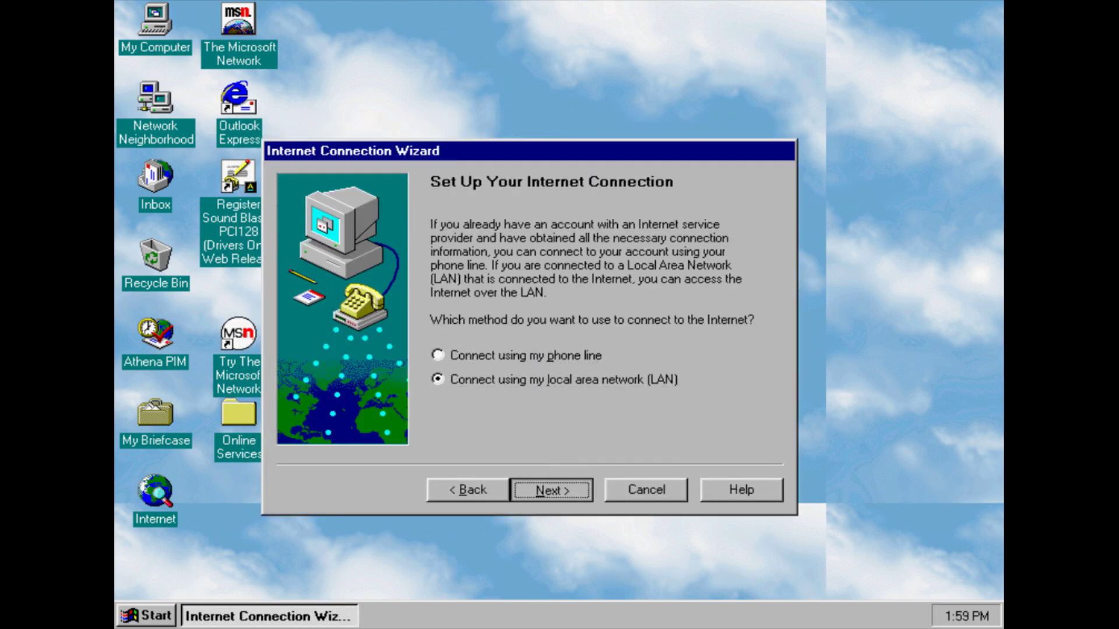
left_click(562, 485)
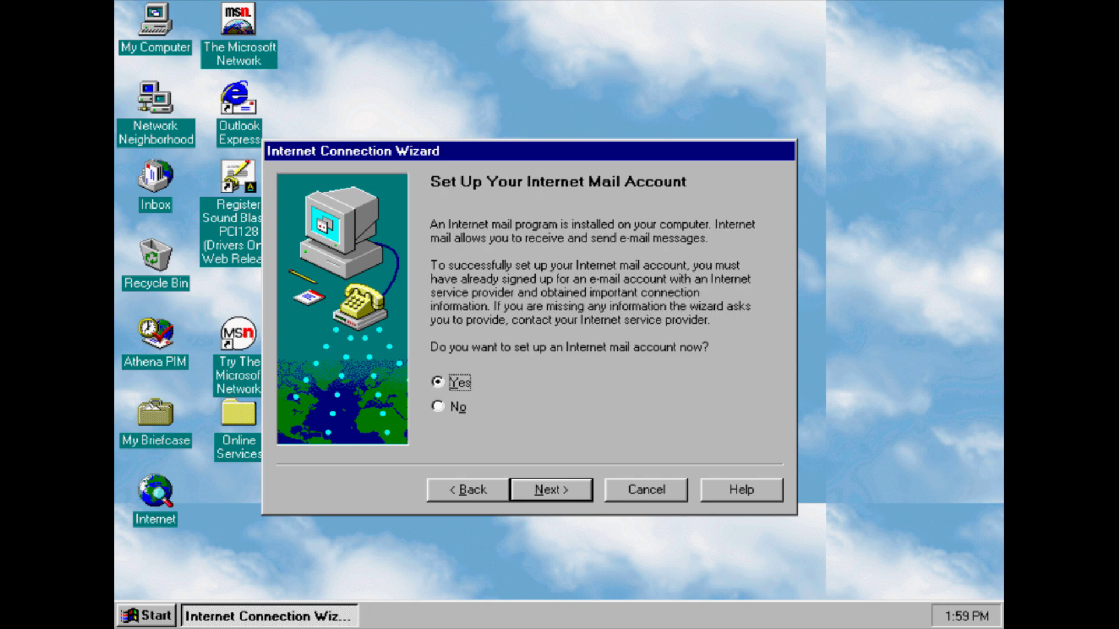
Decline the mail account, skip the news and directory pages, finish, and dismiss the proxy error
left_click(458, 409)
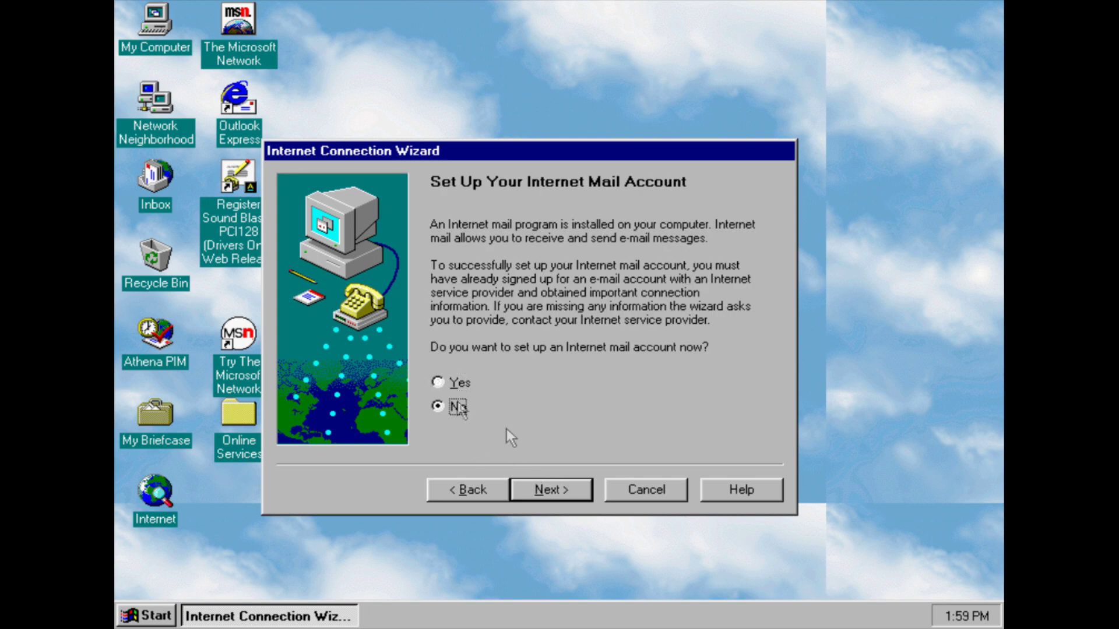
left_click(558, 488)
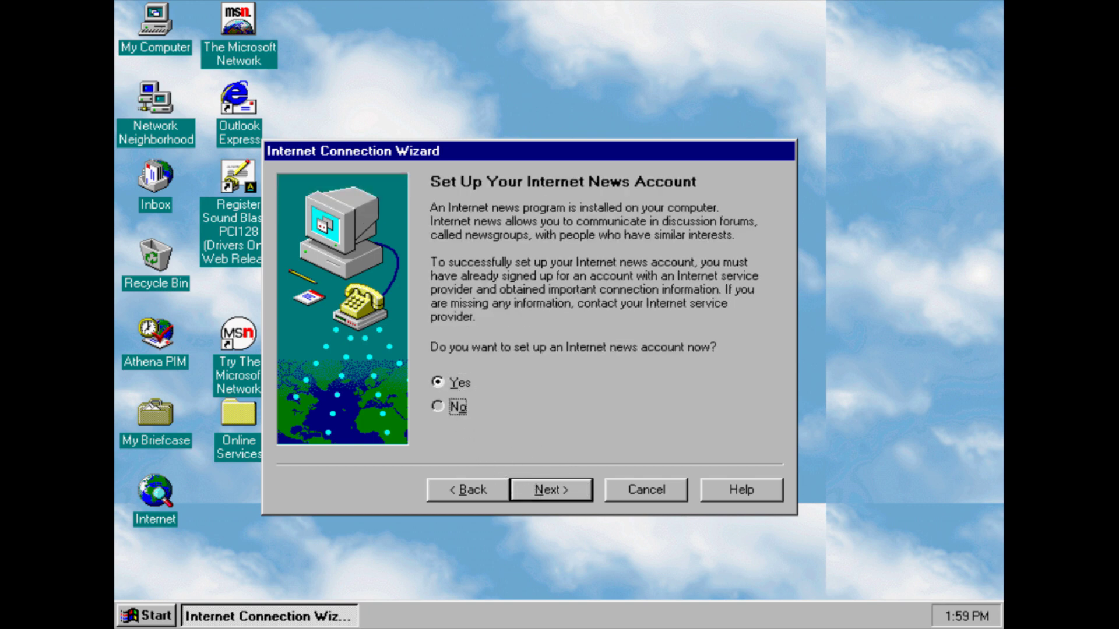
left_click(536, 482)
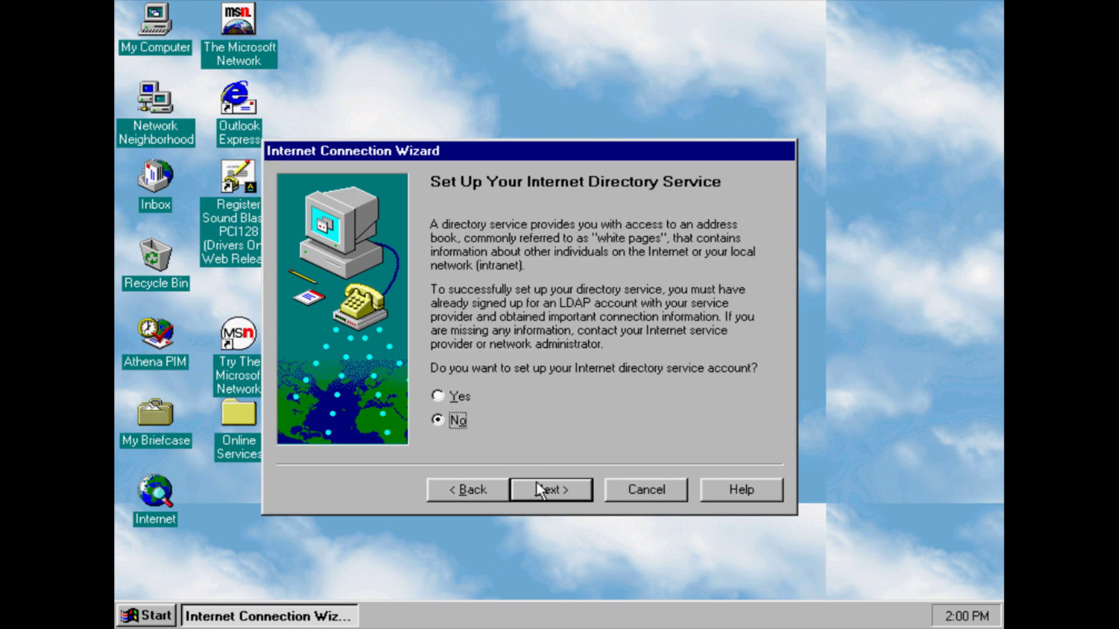
left_click(536, 488)
left_click(535, 487)
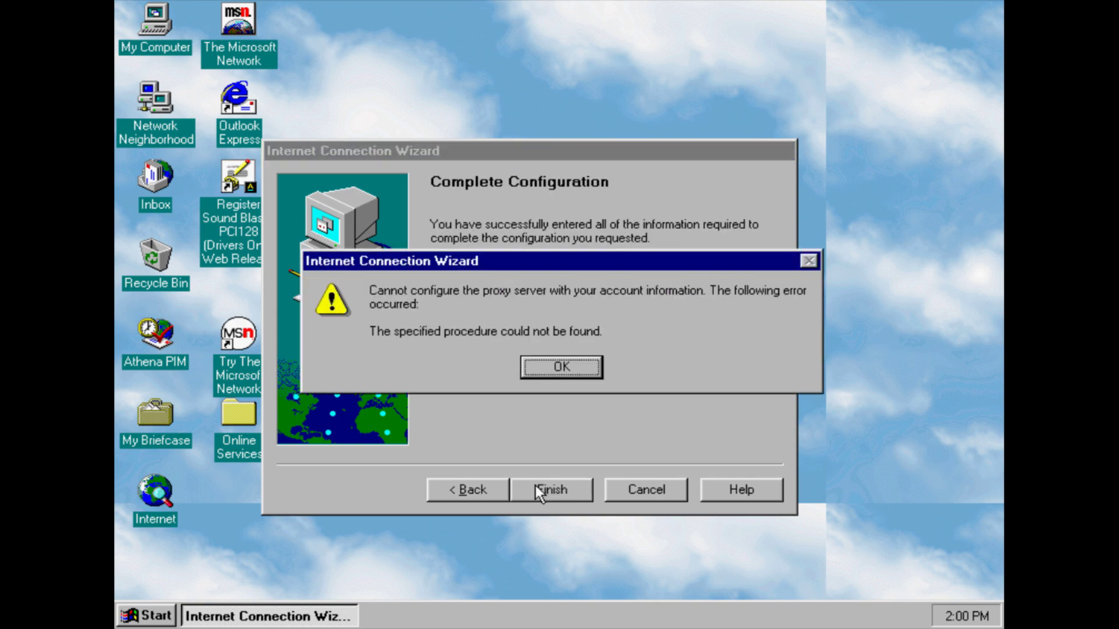
left_click(568, 366)
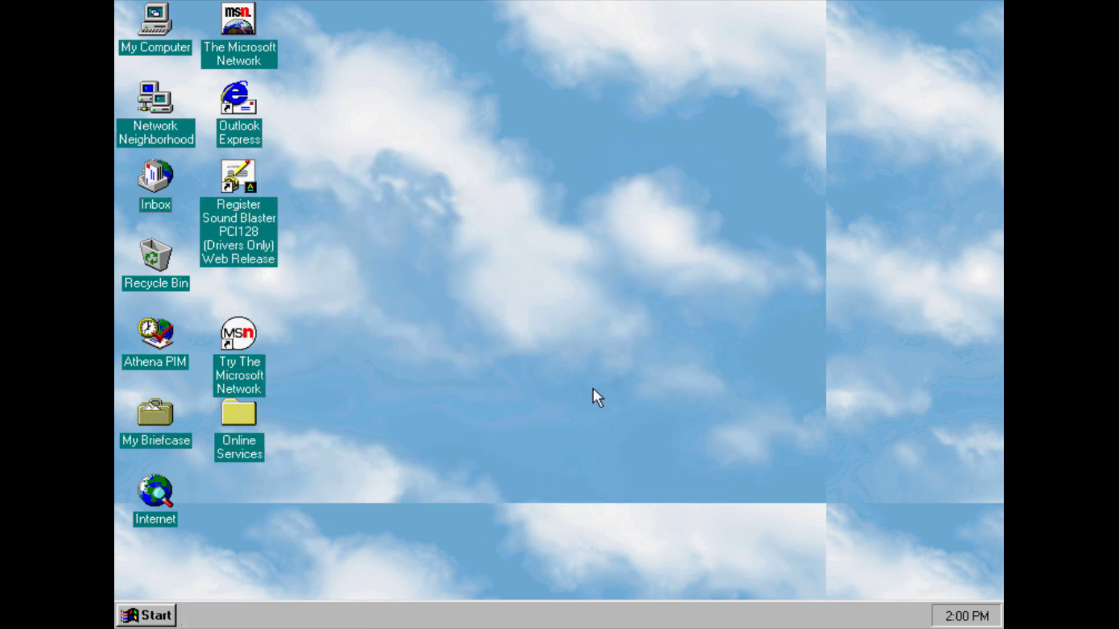
Launch the Microsoft Exchange entry, which opens Paint, and scribble freehand lines across the canvas
left_click(133, 615)
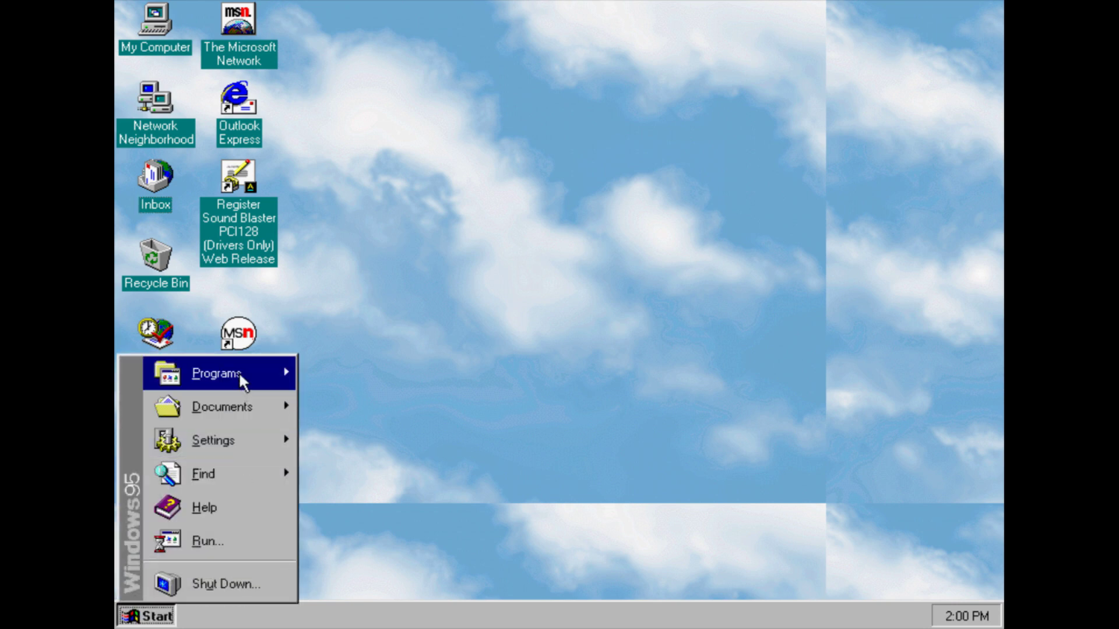
mouse_move(239, 372)
mouse_move(356, 441)
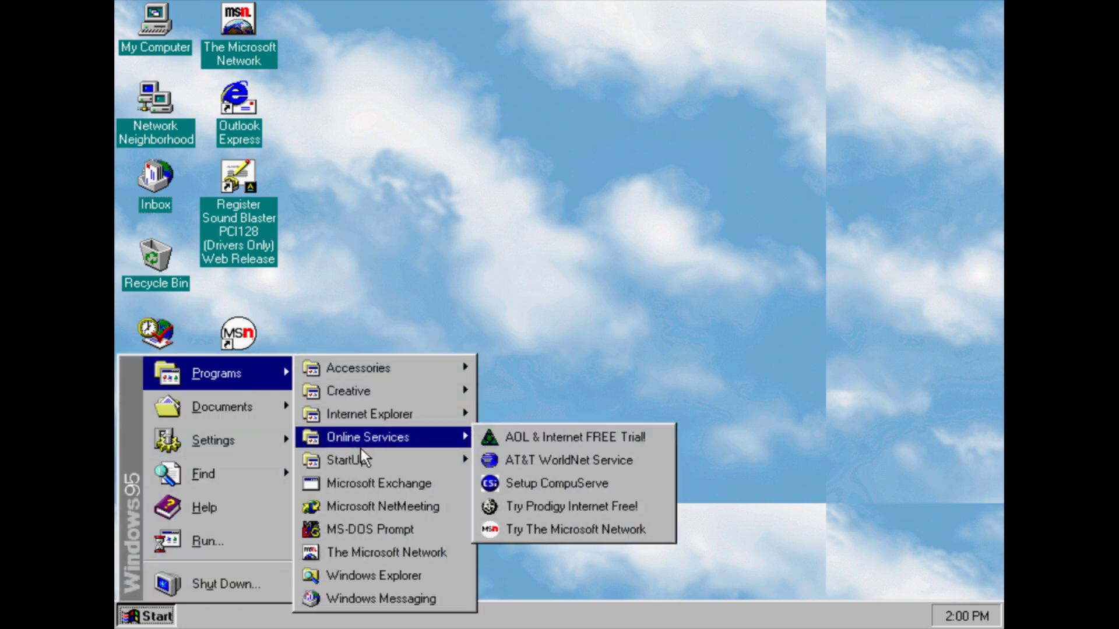
mouse_move(362, 465)
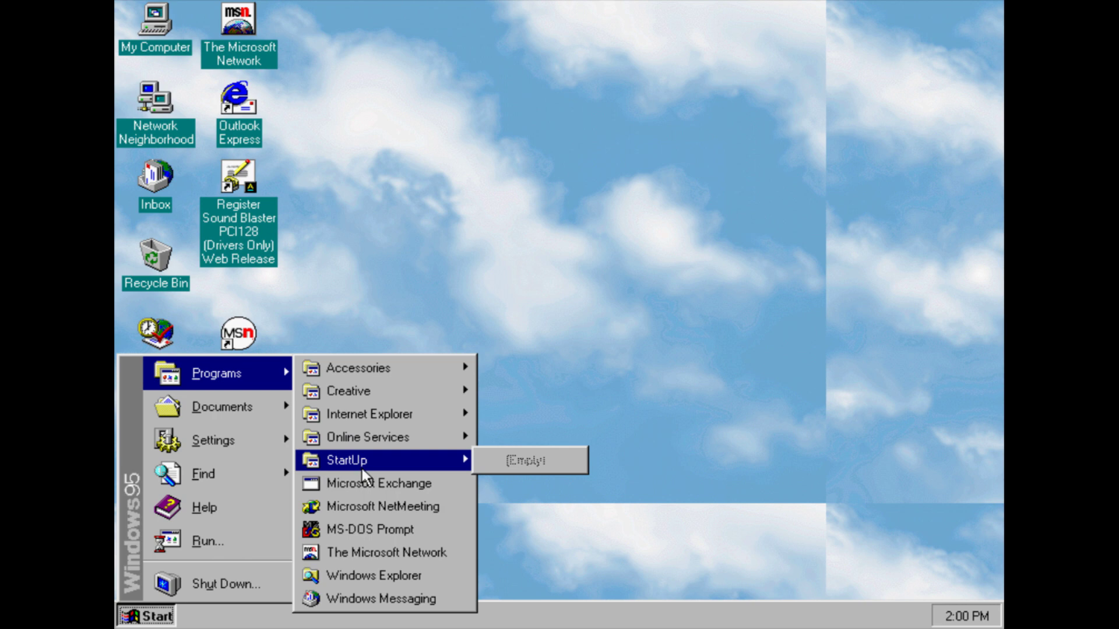
left_click(365, 482)
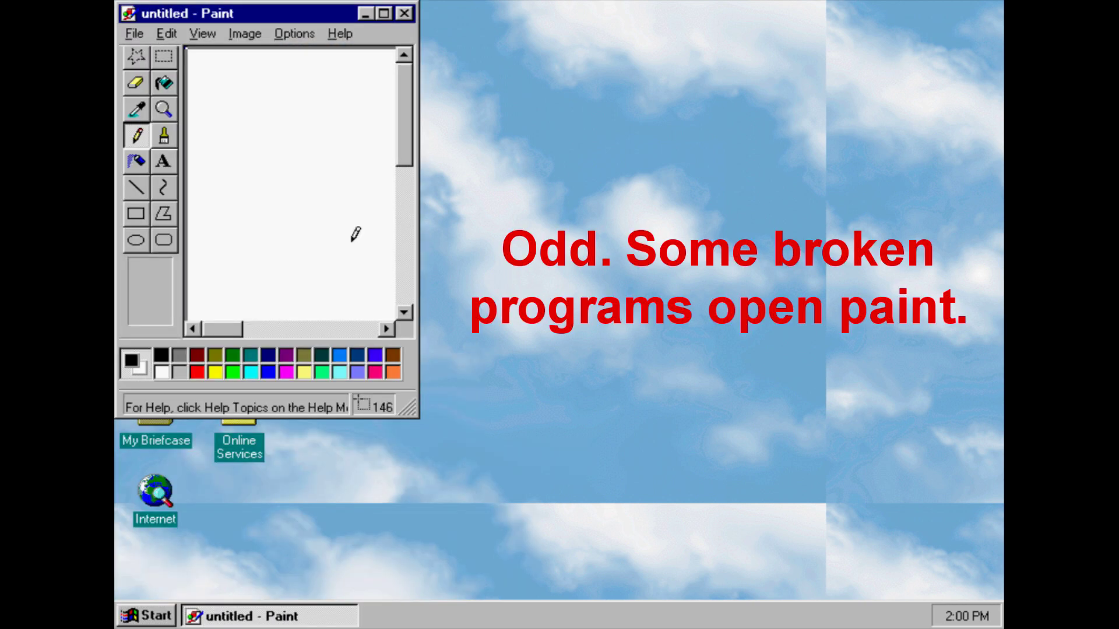
mouse_move(337, 147)
left_mouse_down()
mouse_move(389, 268)
mouse_move(192, 186)
mouse_move(182, 56)
left_mouse_up()
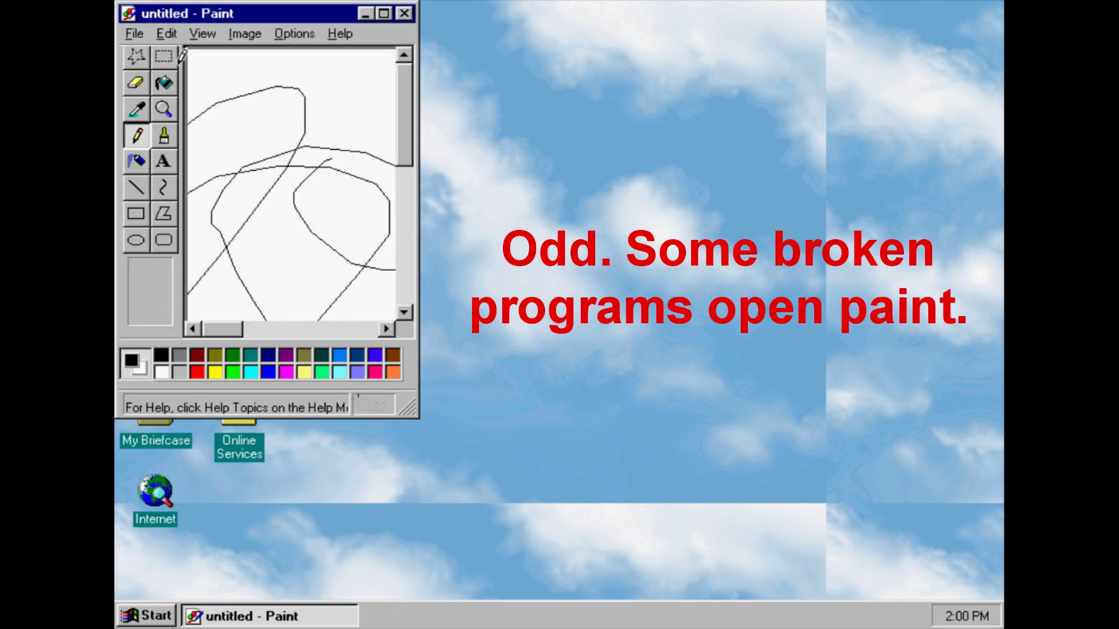
Discard the scribbled Paint, close the Paint window the NetMeeting entry opens, and reopen Programs
left_click(404, 12)
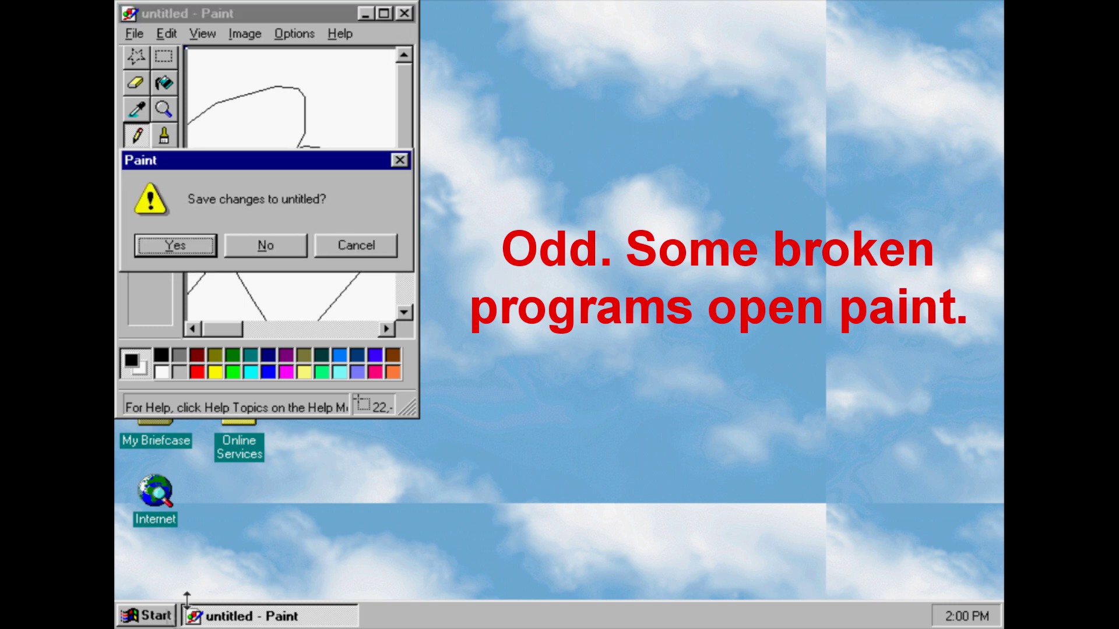
left_click(250, 252)
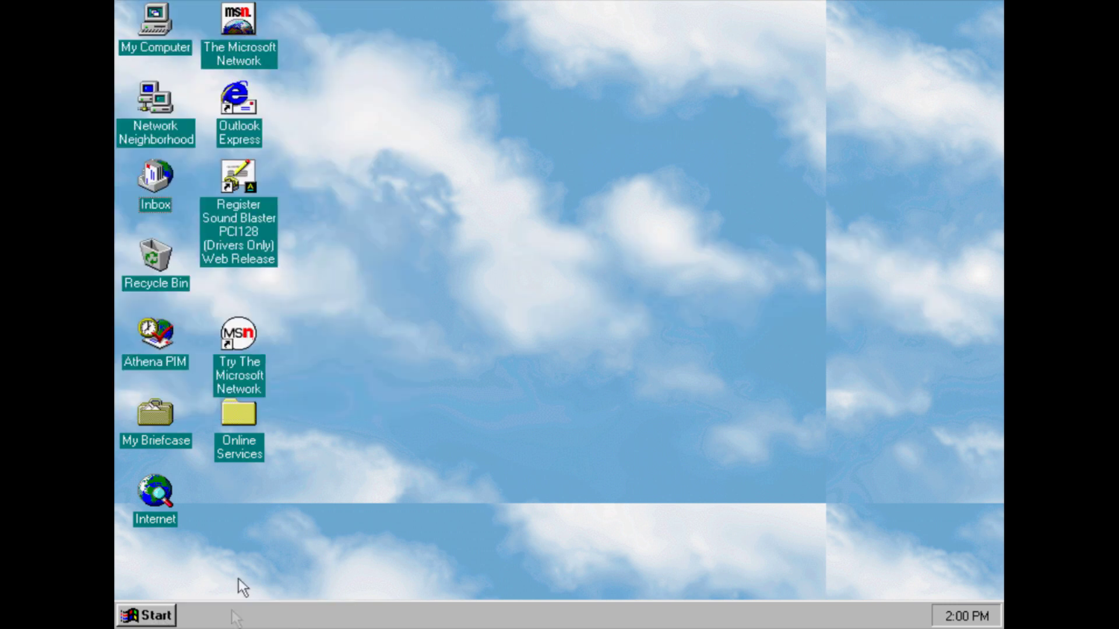
left_click(129, 623)
mouse_move(191, 389)
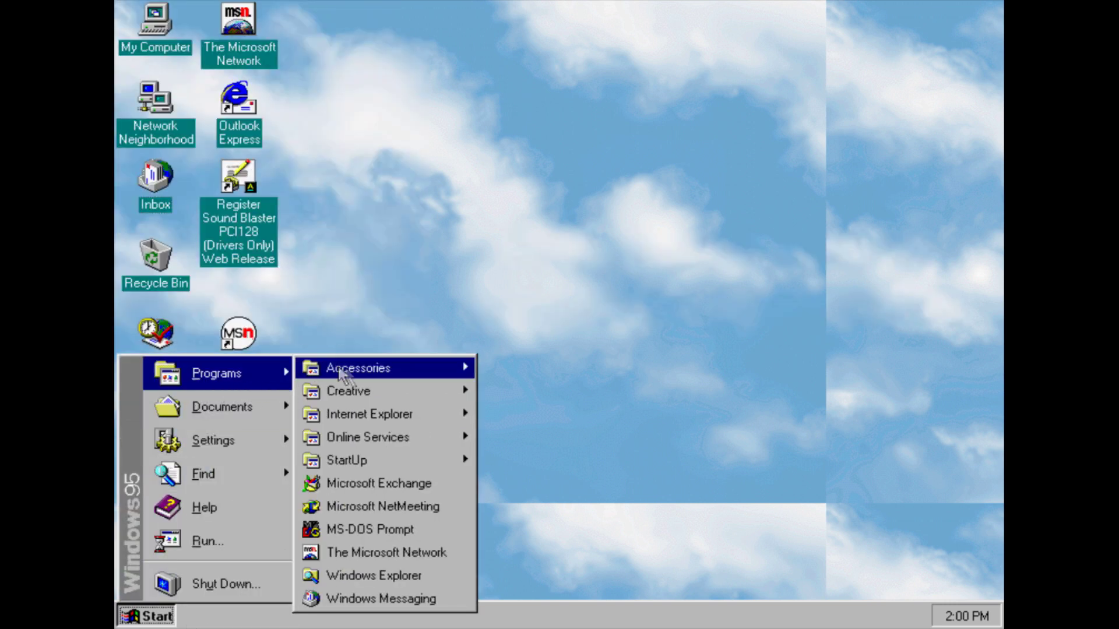
left_click(357, 498)
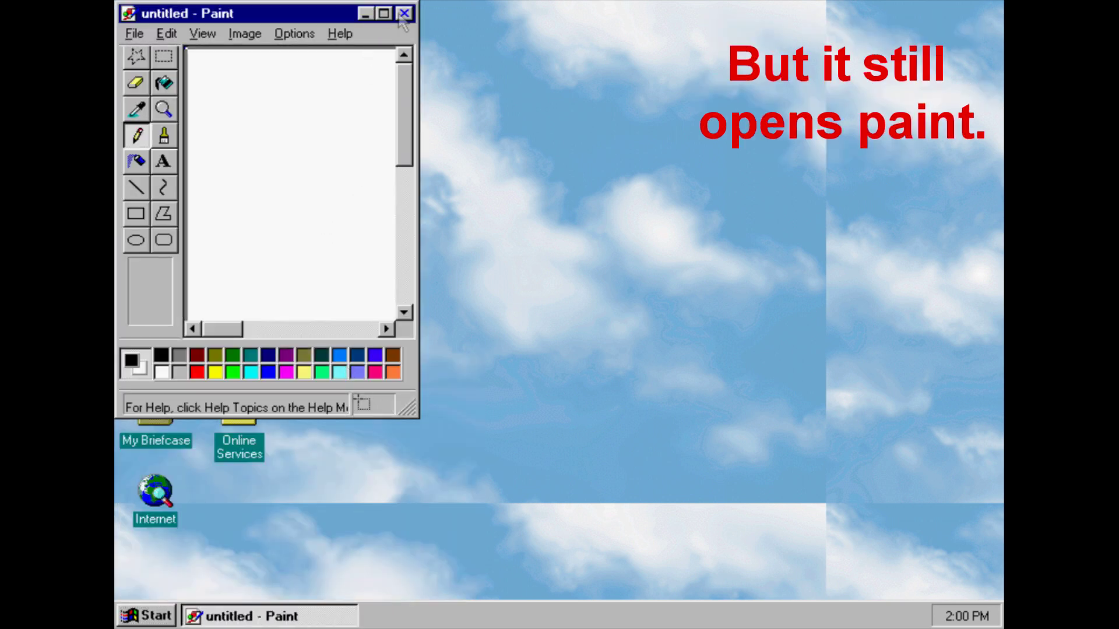
left_click(404, 12)
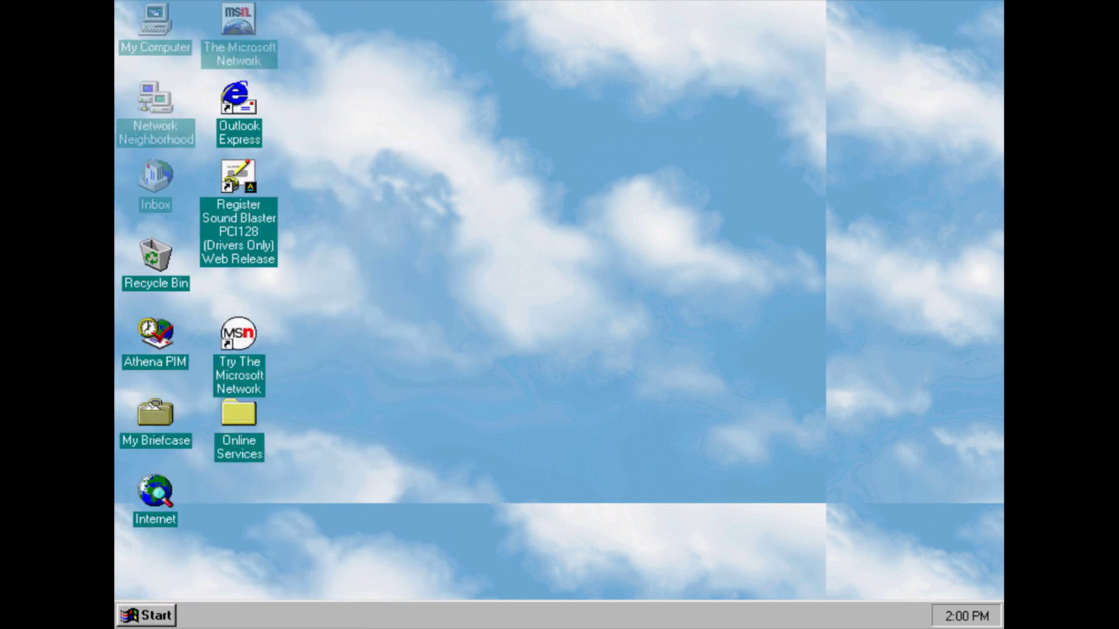
left_click(155, 620)
Launch NetMeeting and, past the intro, enter the user's name and e-mail address
mouse_move(228, 375)
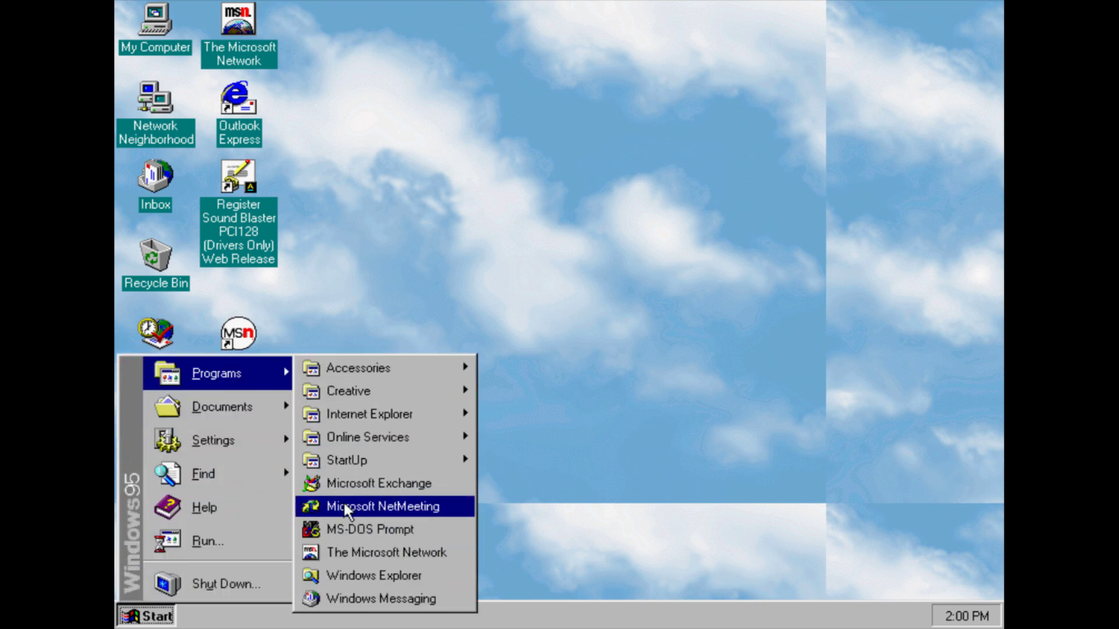
left_click(344, 505)
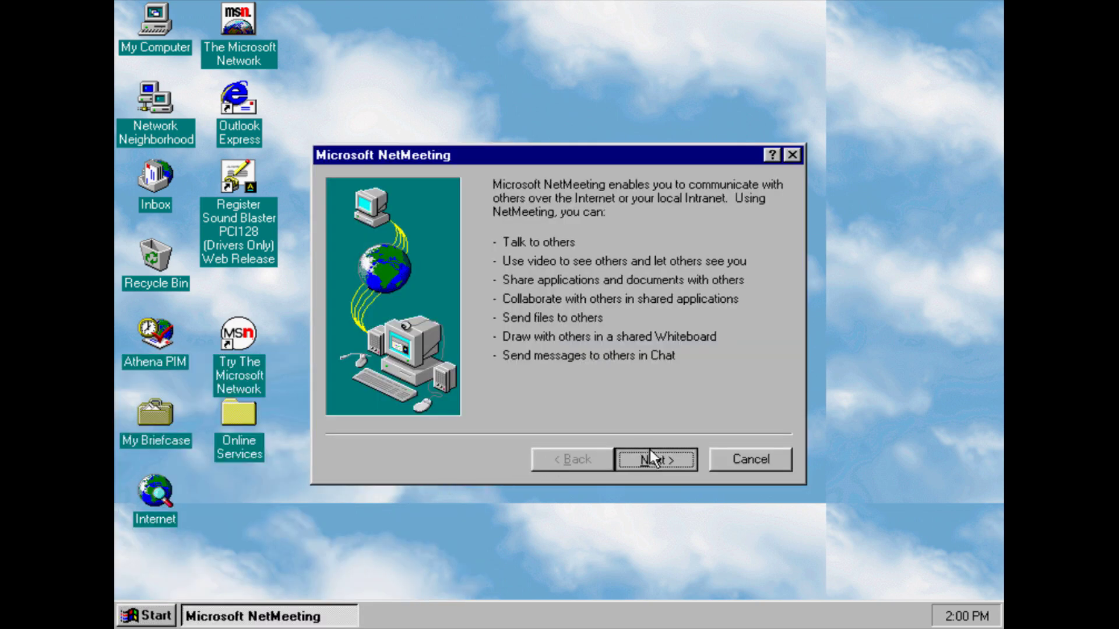
left_click(649, 454)
left_click(651, 458)
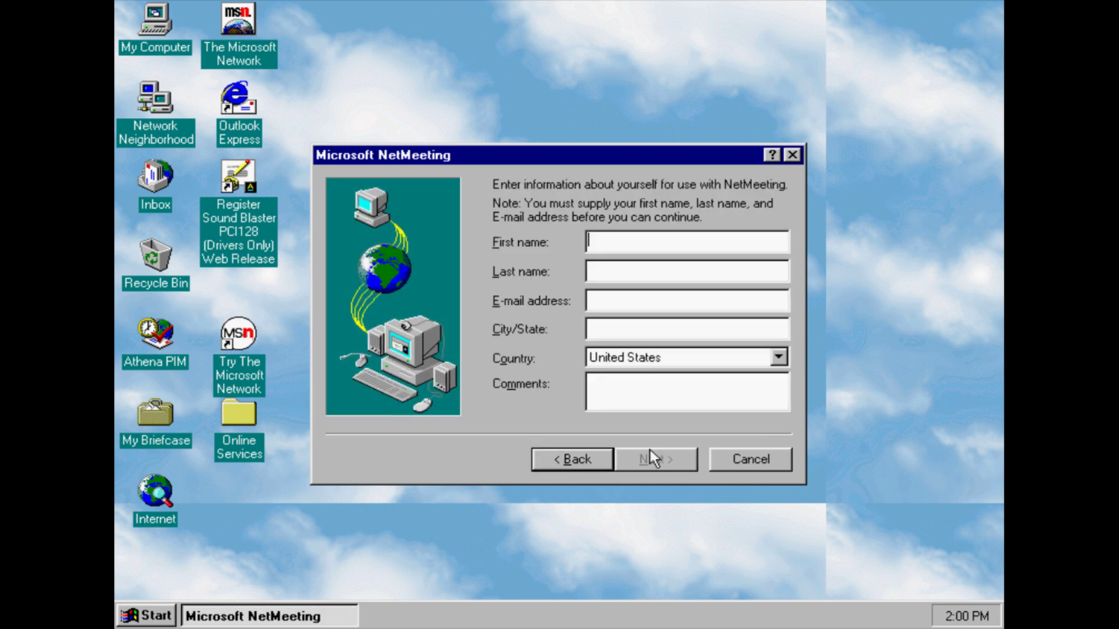
type("Billy")
left_click(620, 298)
left_click(623, 273)
type("Billy")
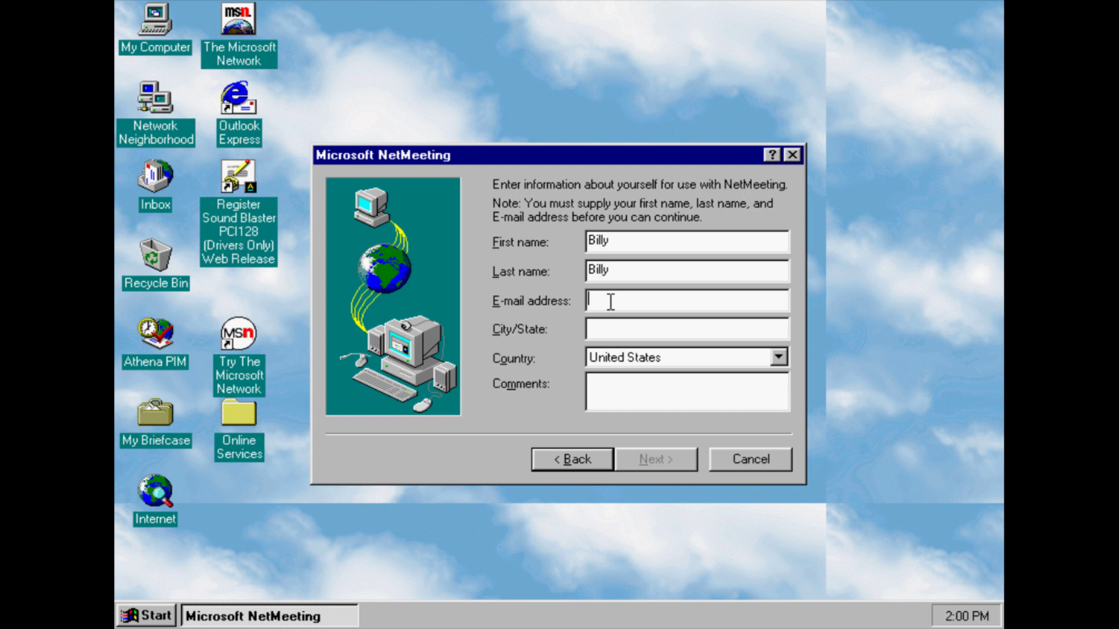
Fill in City/State, choose For personal use and a Local Area Network connection
key("Tab")
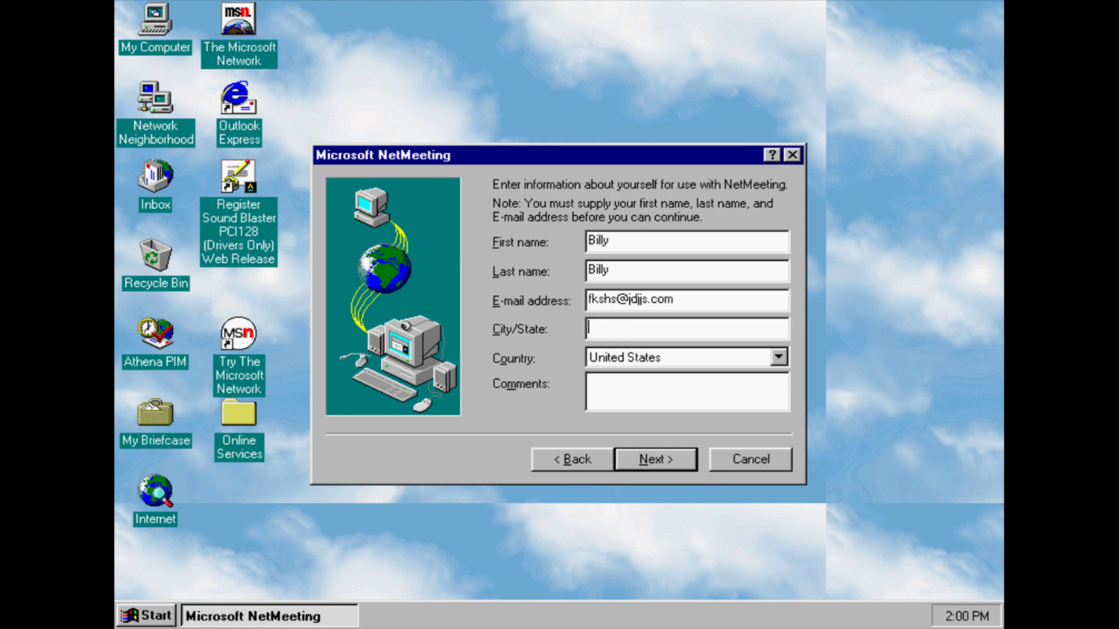
type("e")
key("BackSpace")
type("State")
left_click(678, 466)
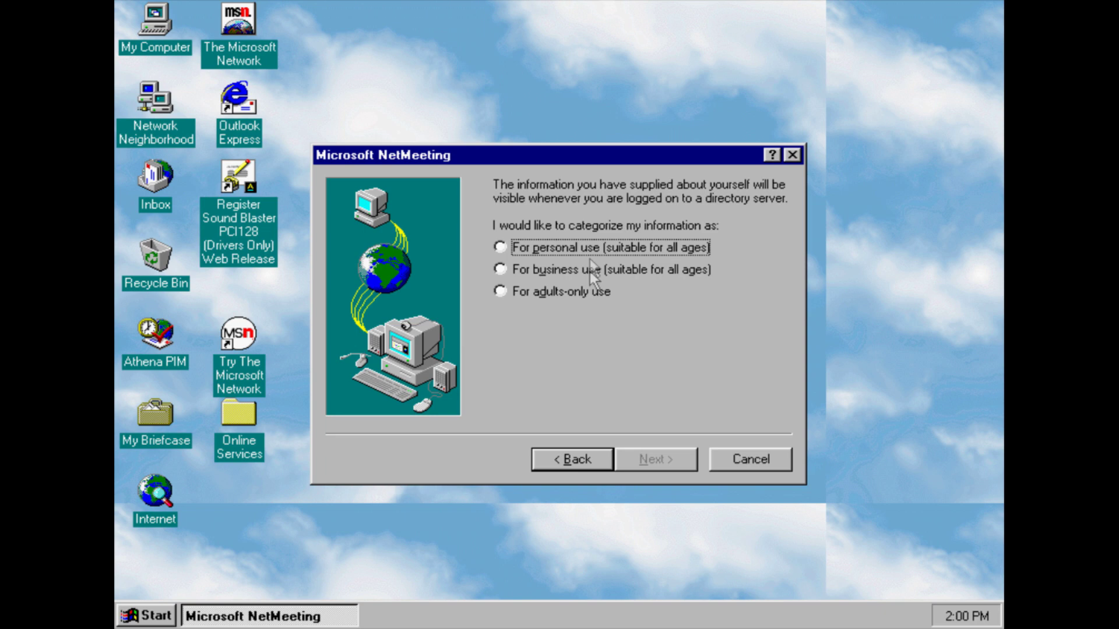
left_click(589, 247)
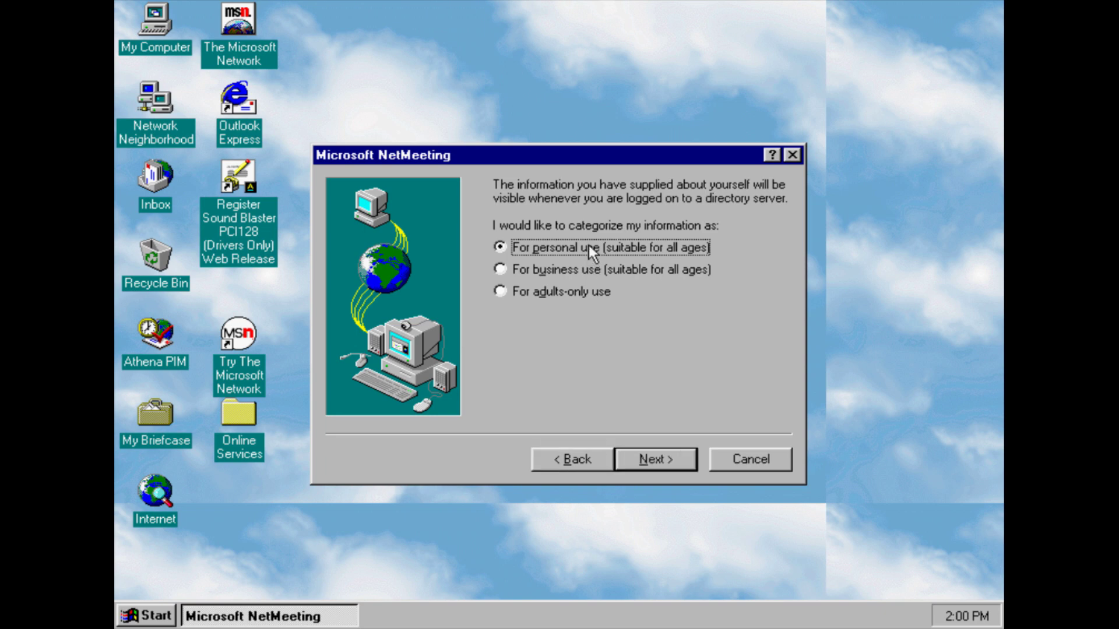
left_click(661, 463)
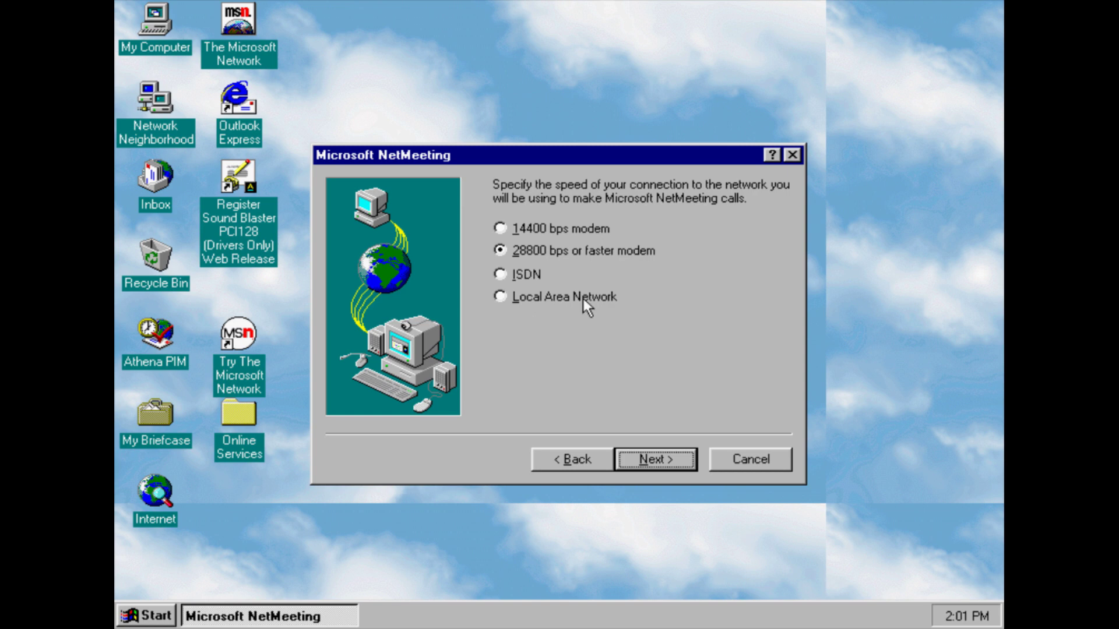
left_click(499, 297)
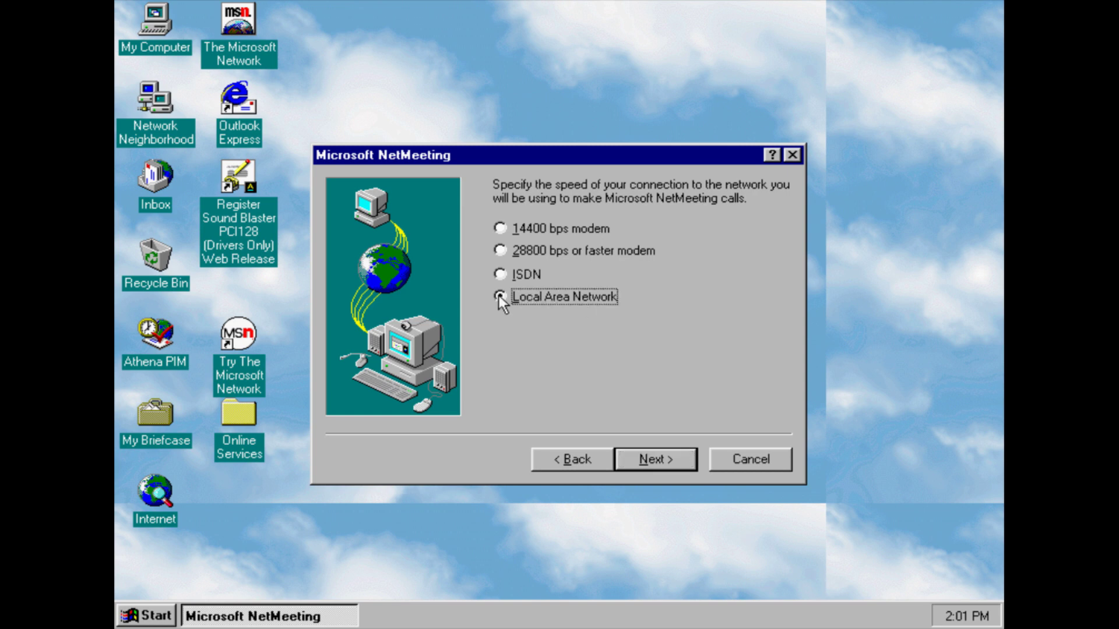
left_click(652, 465)
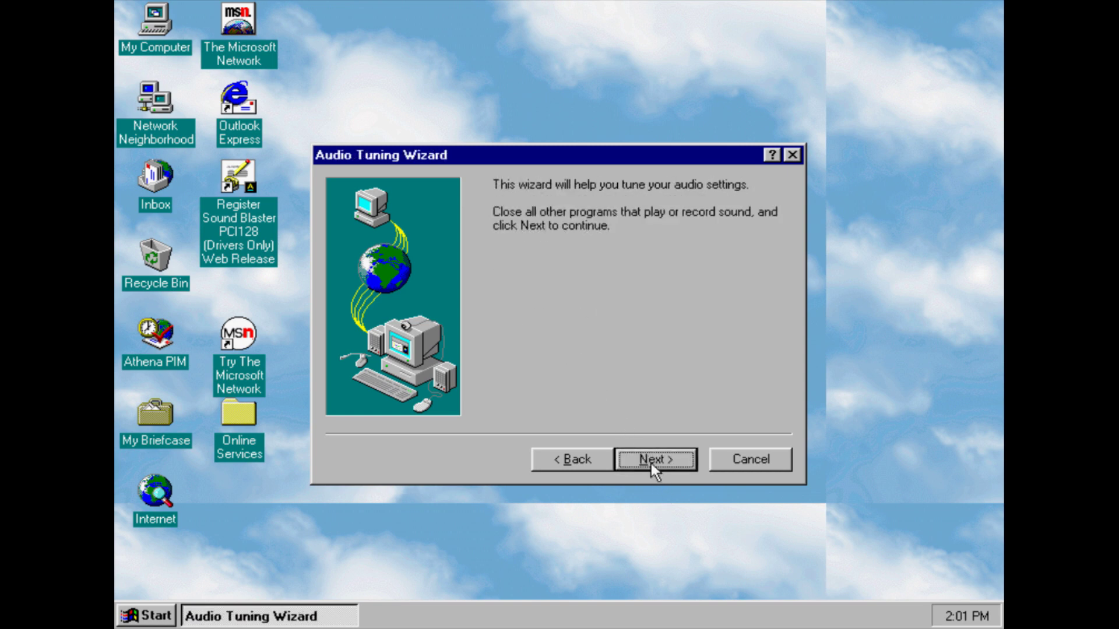
Play the test sound, set playback volume to maximum, advance, then close the Conf crash error
left_click(652, 463)
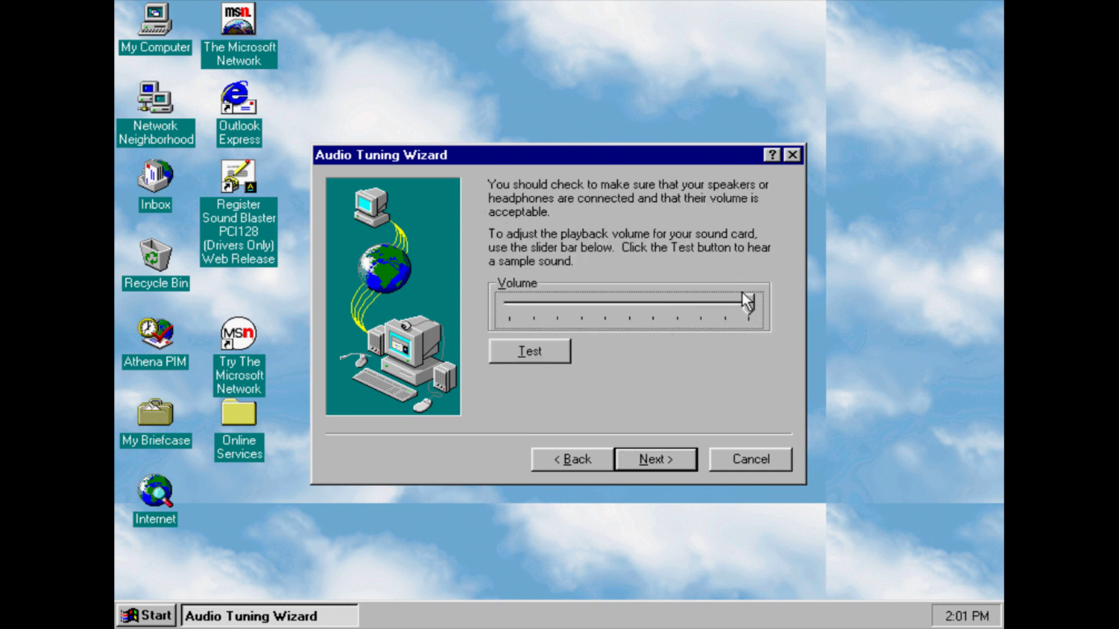
left_click(551, 354)
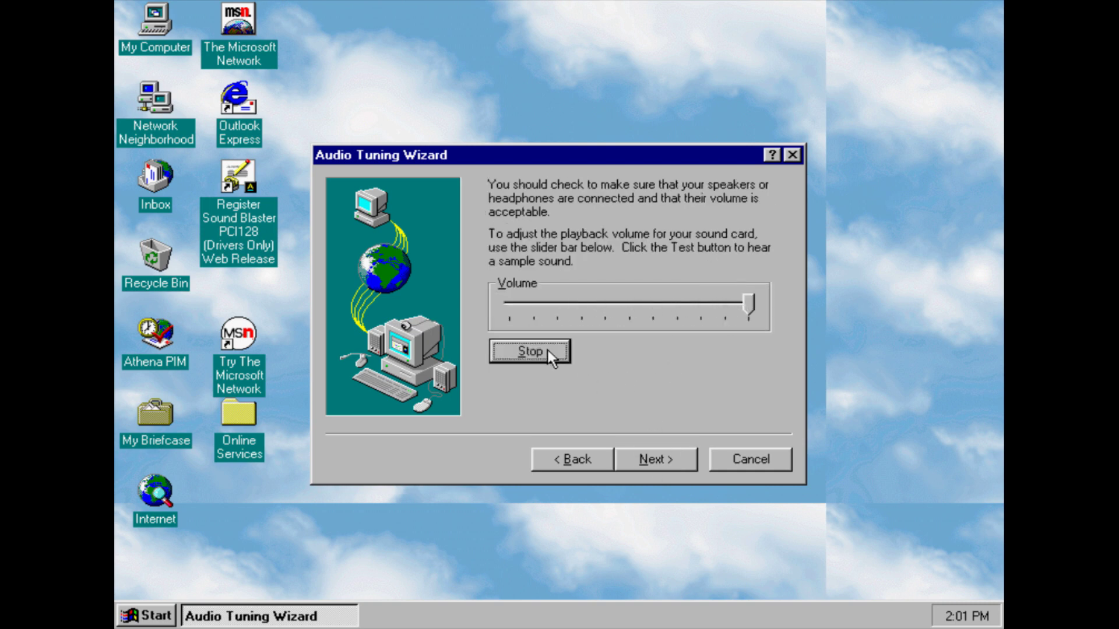
left_click(749, 307)
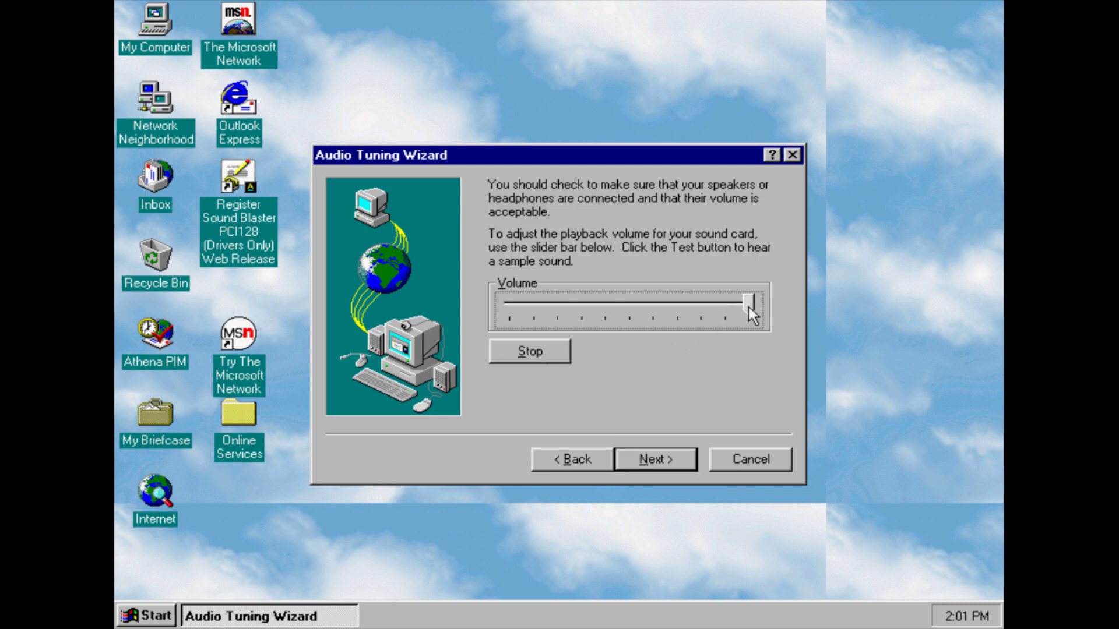
left_click_drag(682, 306, 852, 278)
left_click(684, 460)
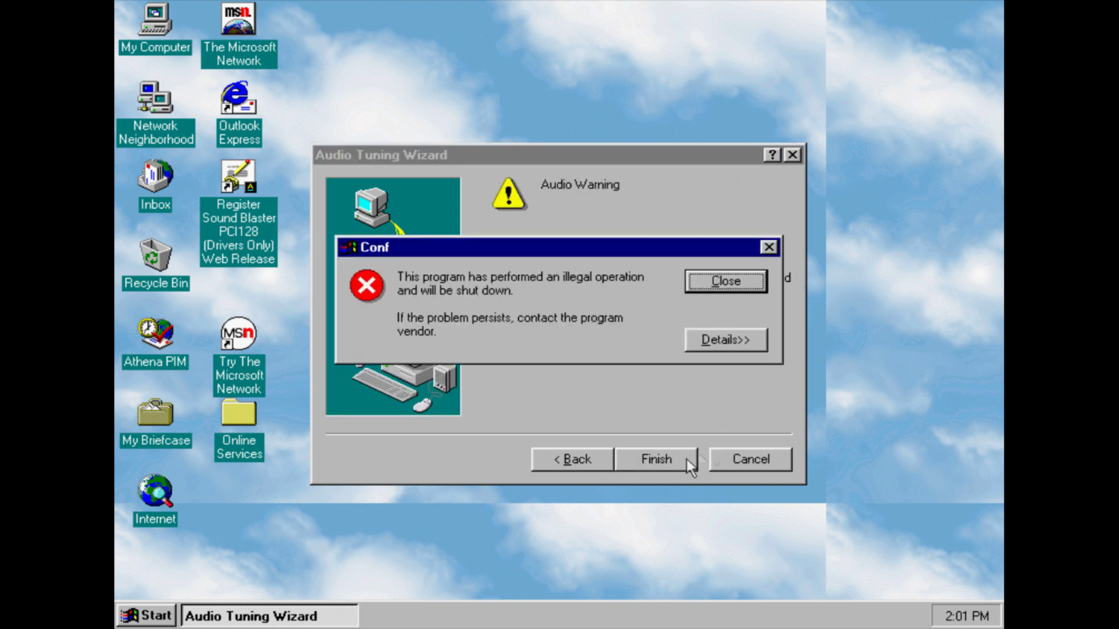
left_click(708, 285)
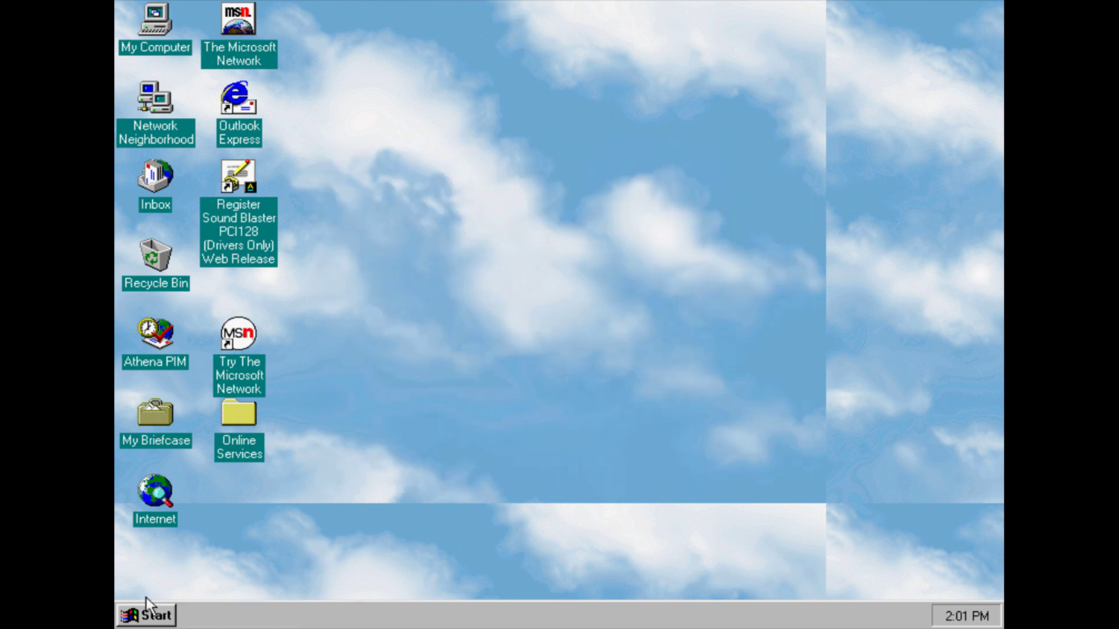
Launch The Microsoft Network from Programs, decline installing a modem, and reopen Programs
left_click(149, 614)
mouse_move(236, 374)
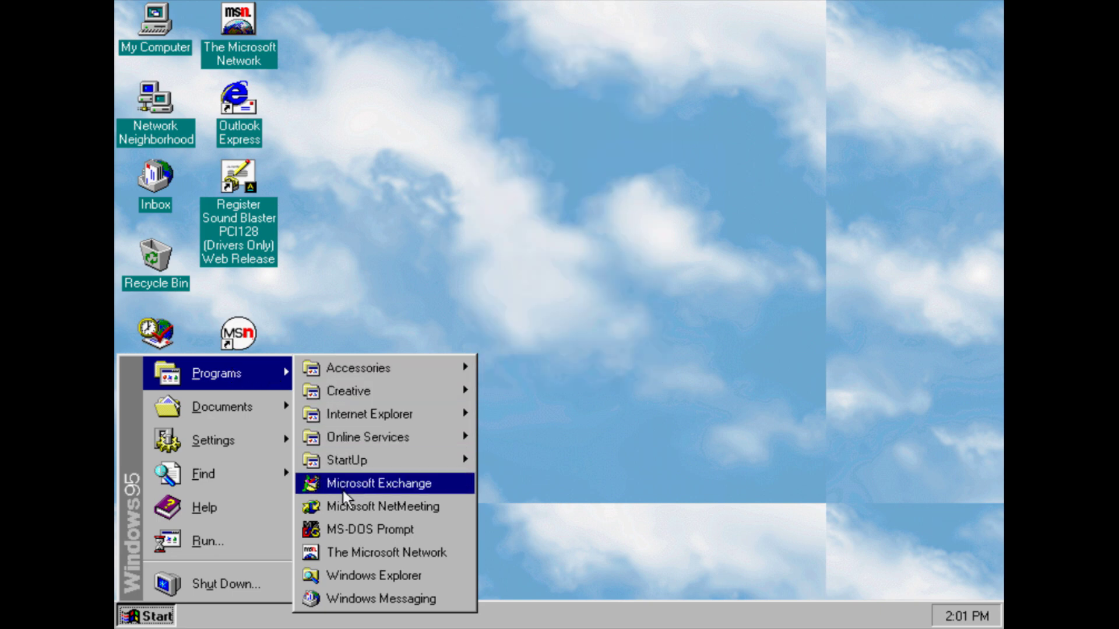
left_click(347, 554)
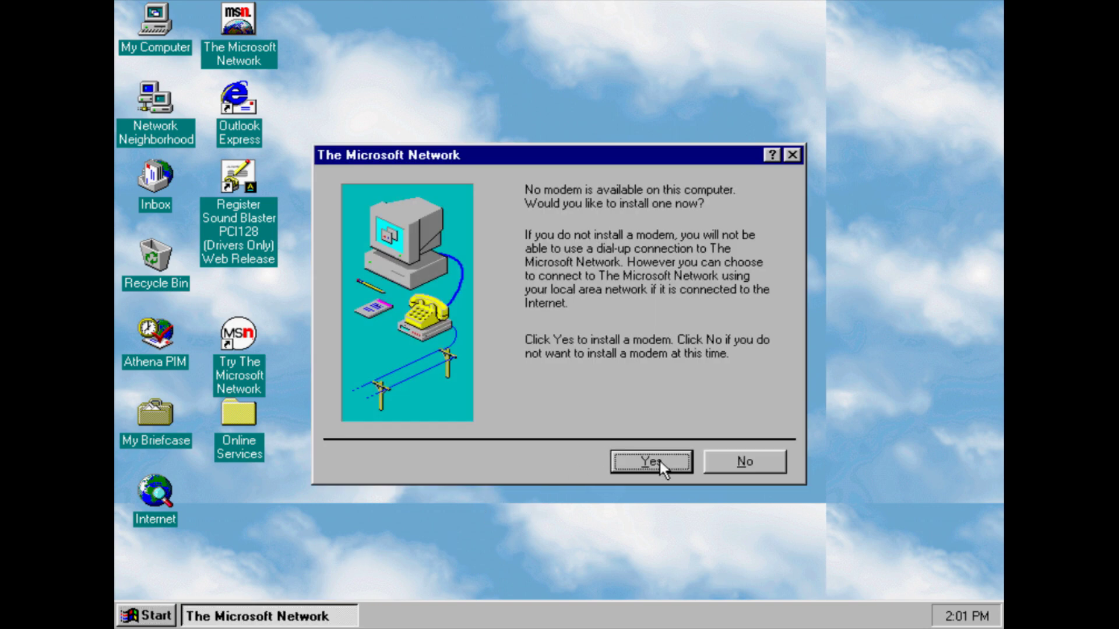
left_click(756, 457)
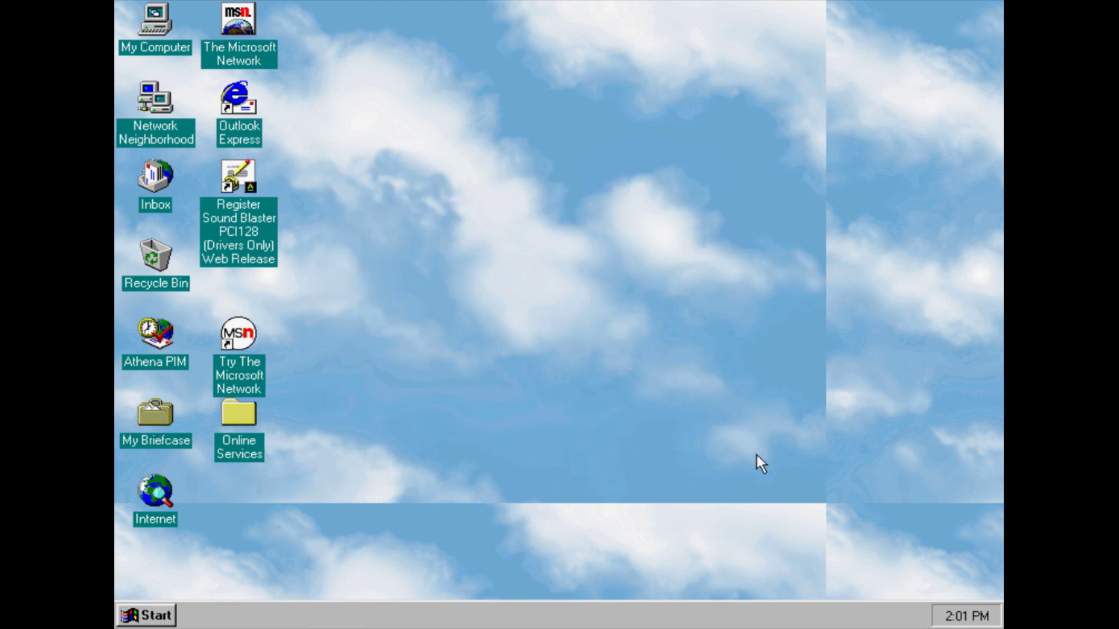
left_click(147, 615)
mouse_move(274, 387)
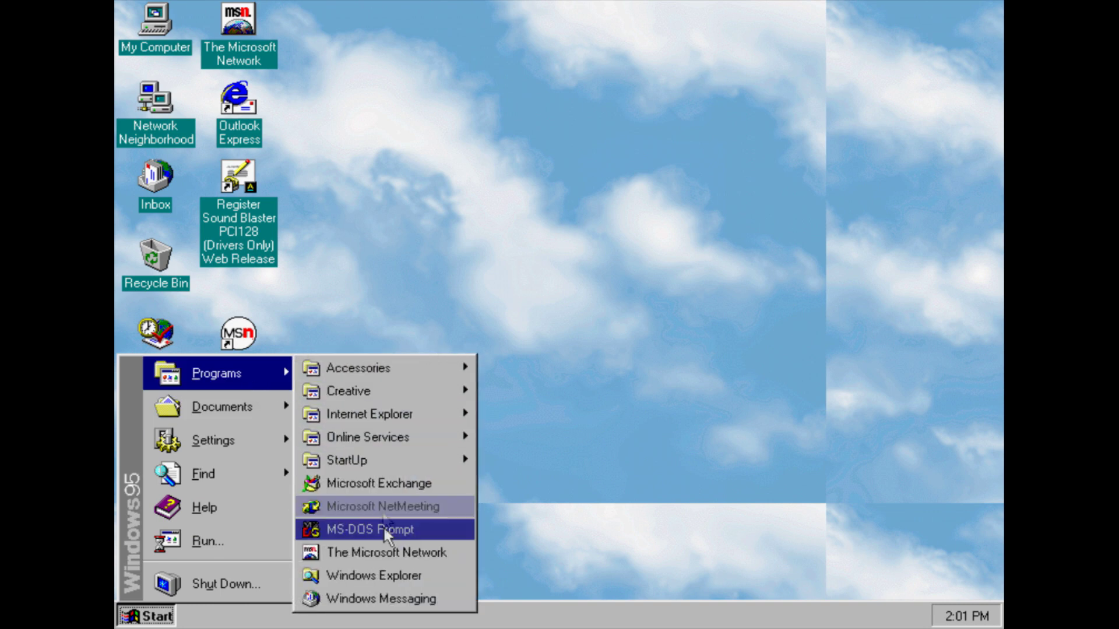
Launch Windows Messaging, cancel its Inbox Setup Wizard, and dismiss the no-profiles and Exchange errors
left_click(381, 598)
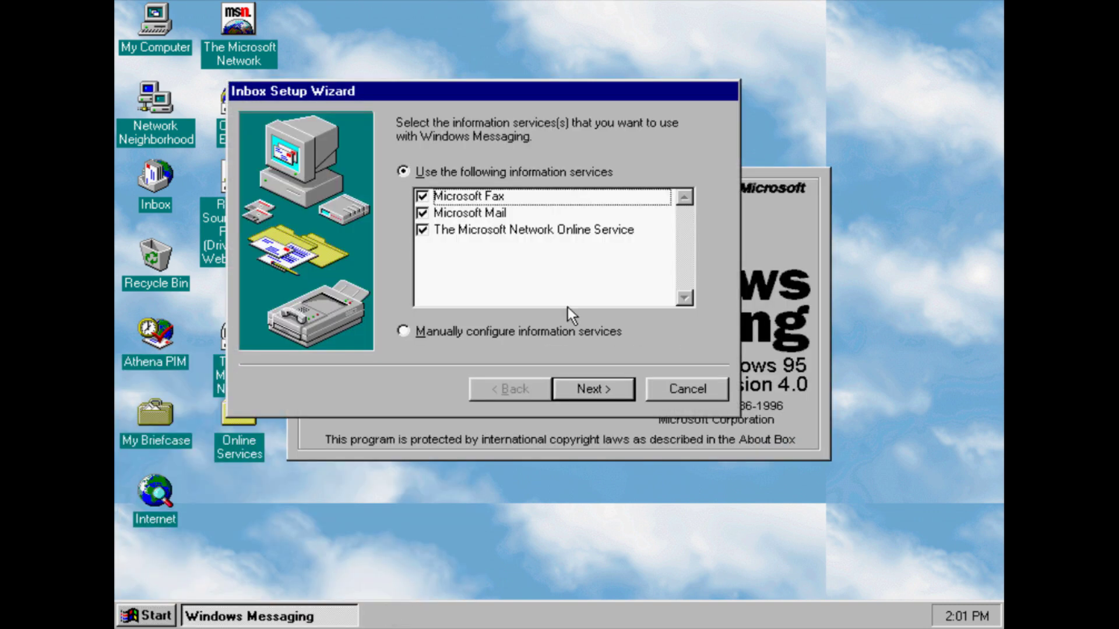
left_click(716, 387)
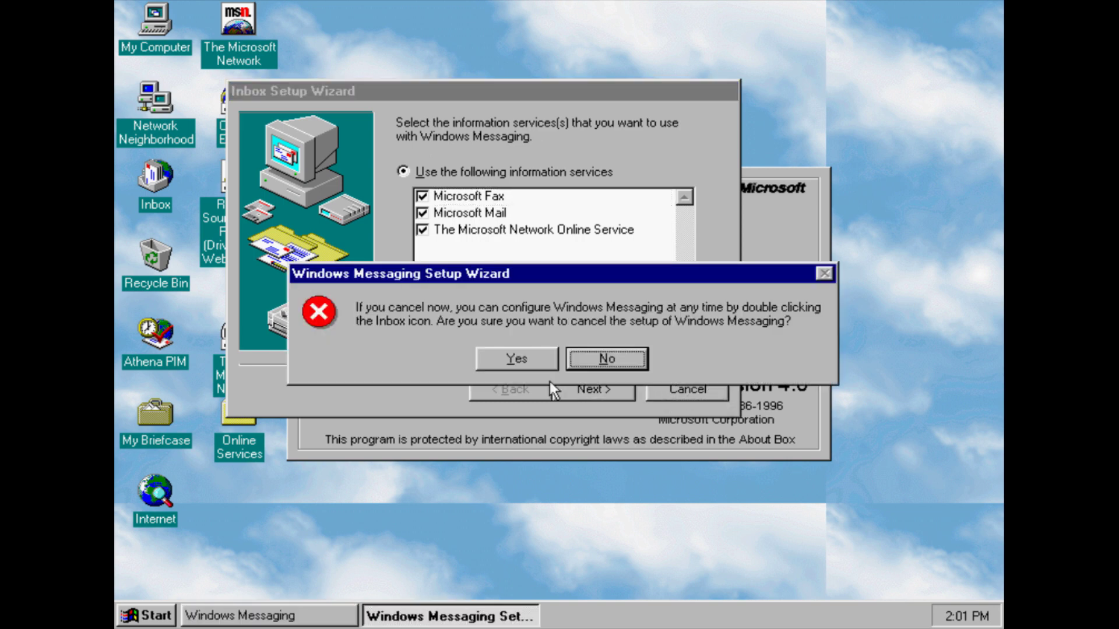
left_click(516, 360)
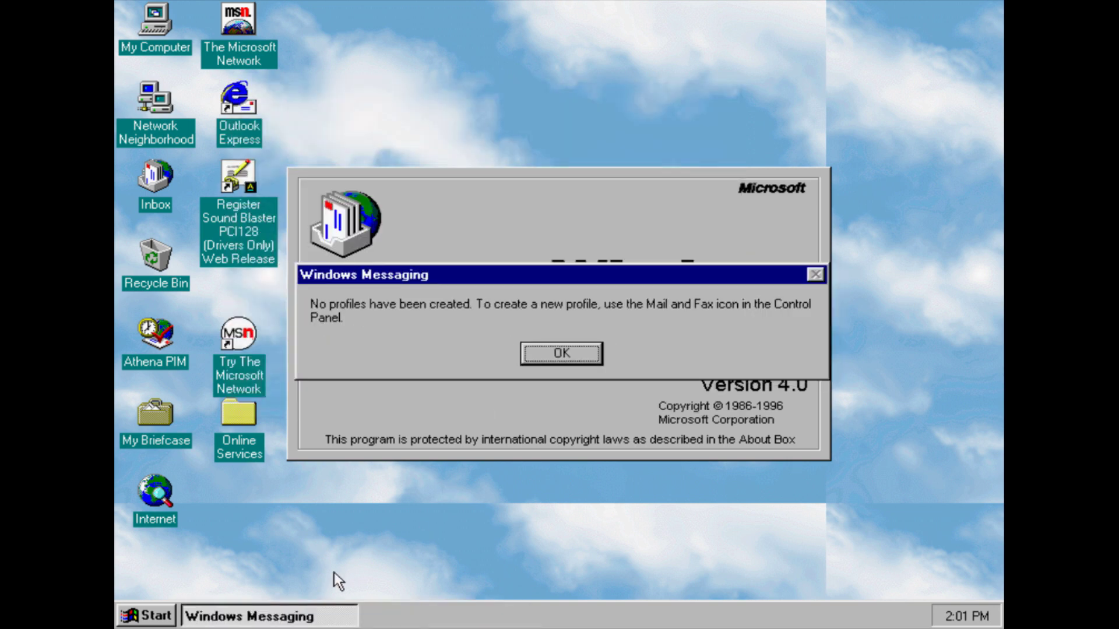
left_click(561, 354)
left_click(571, 356)
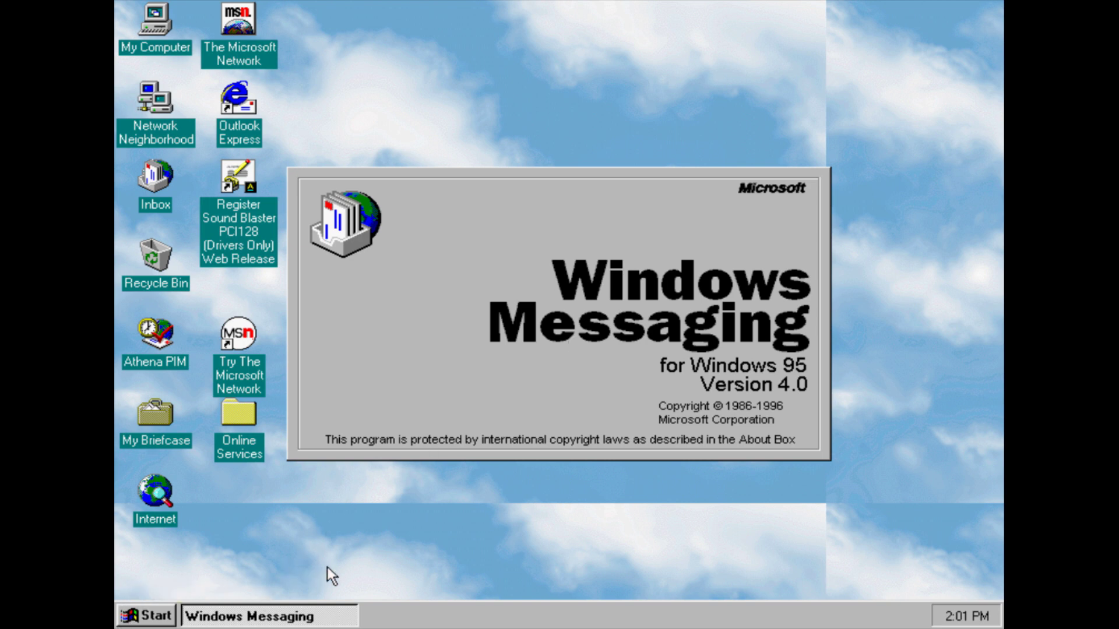
Bring Windows Messaging to the front and try ending it via Ctrl+Alt+Delete
right_click(390, 625)
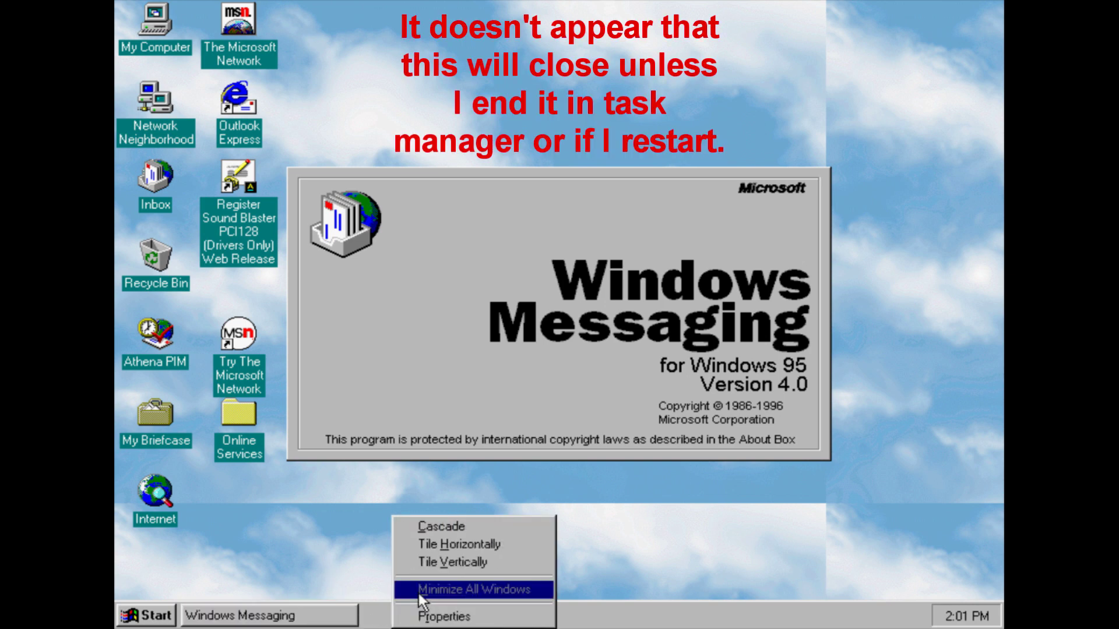
left_click(310, 609)
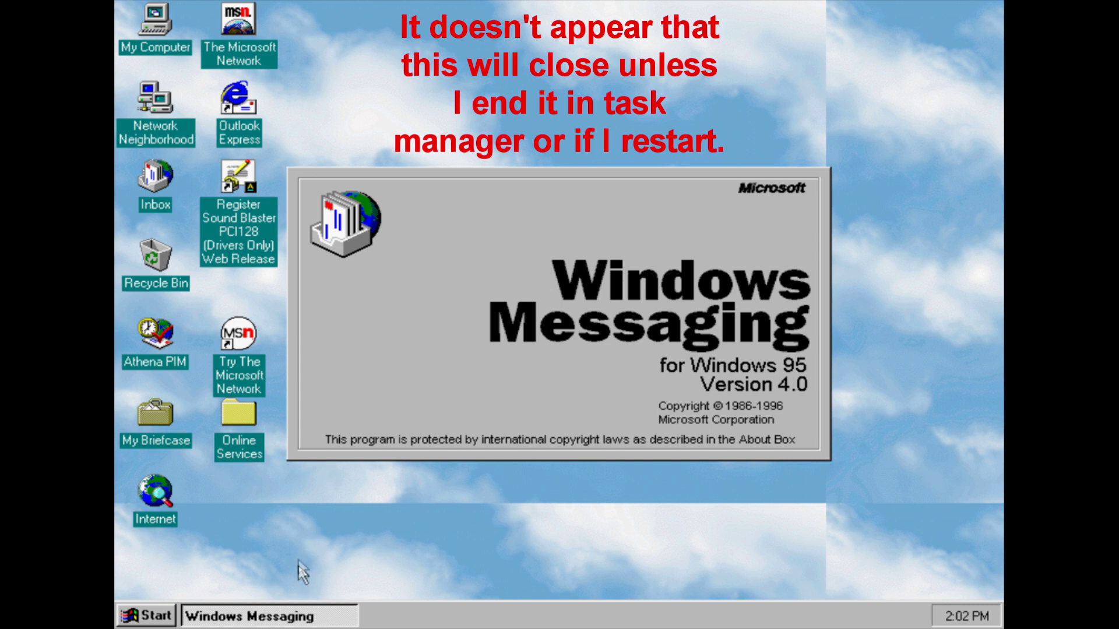
key("ctrl+alt+Delete")
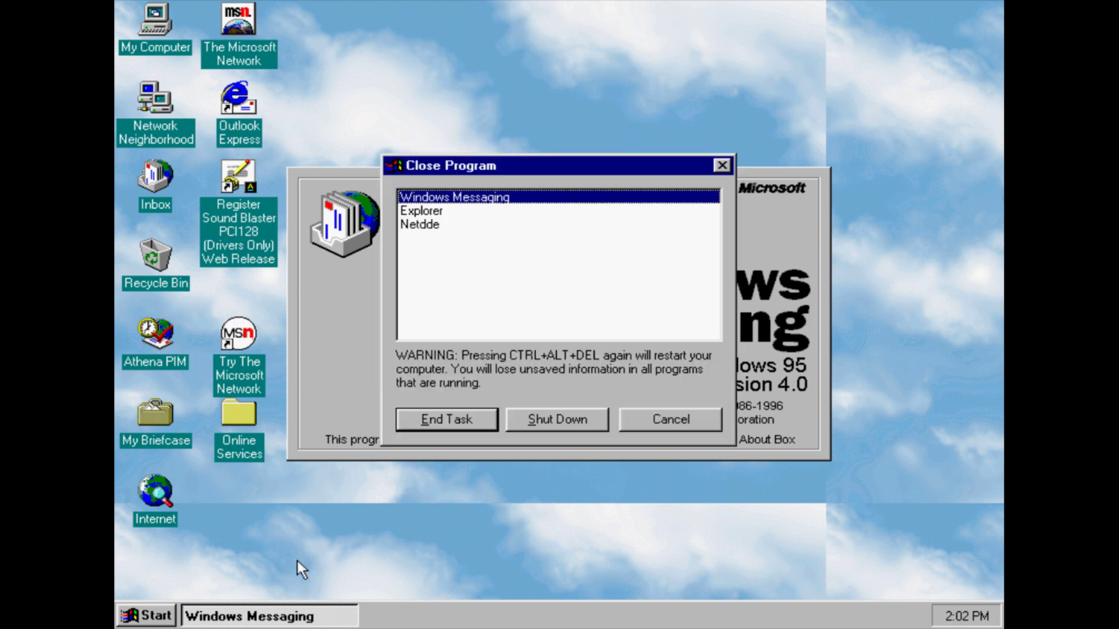
left_click(474, 418)
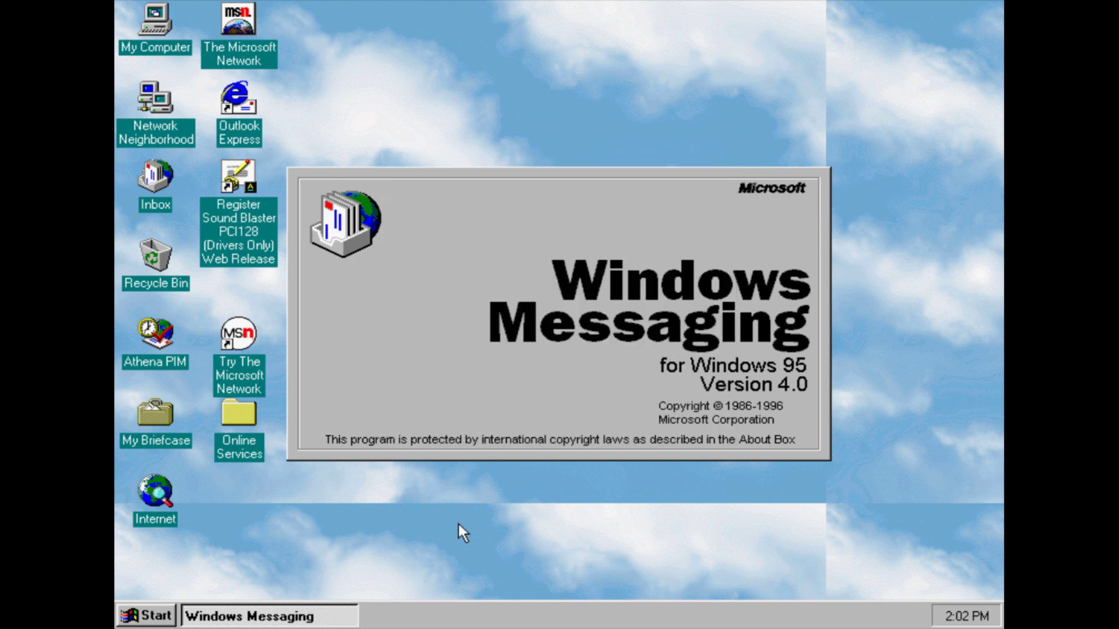
Restart the computer from Shut Down and End Task on the hung Windows Messaging
left_click(146, 616)
left_click(227, 579)
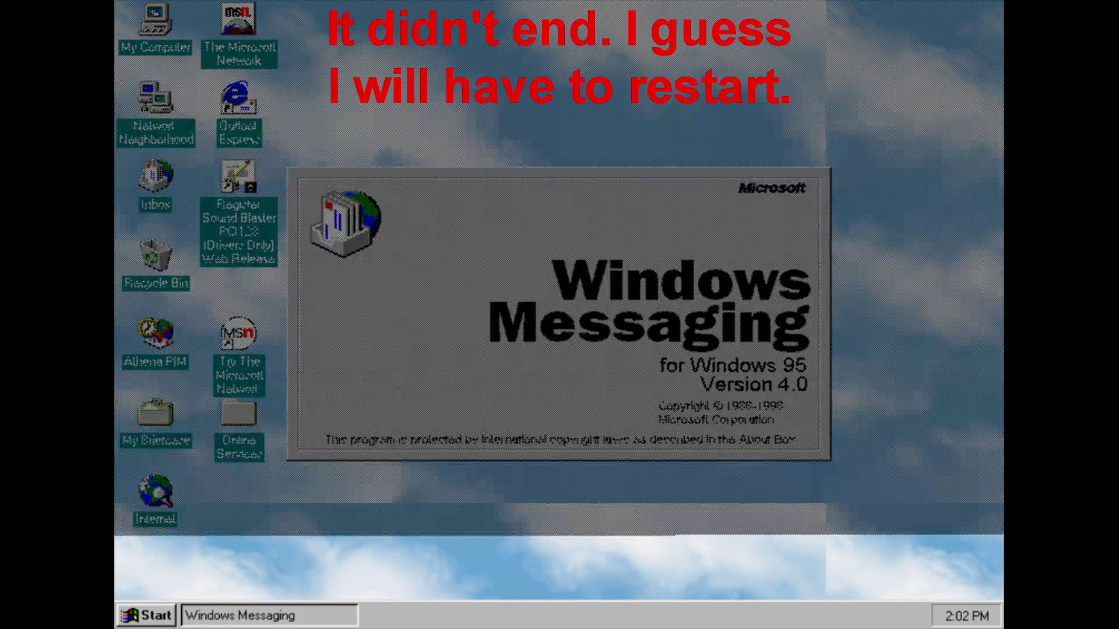
left_click(441, 298)
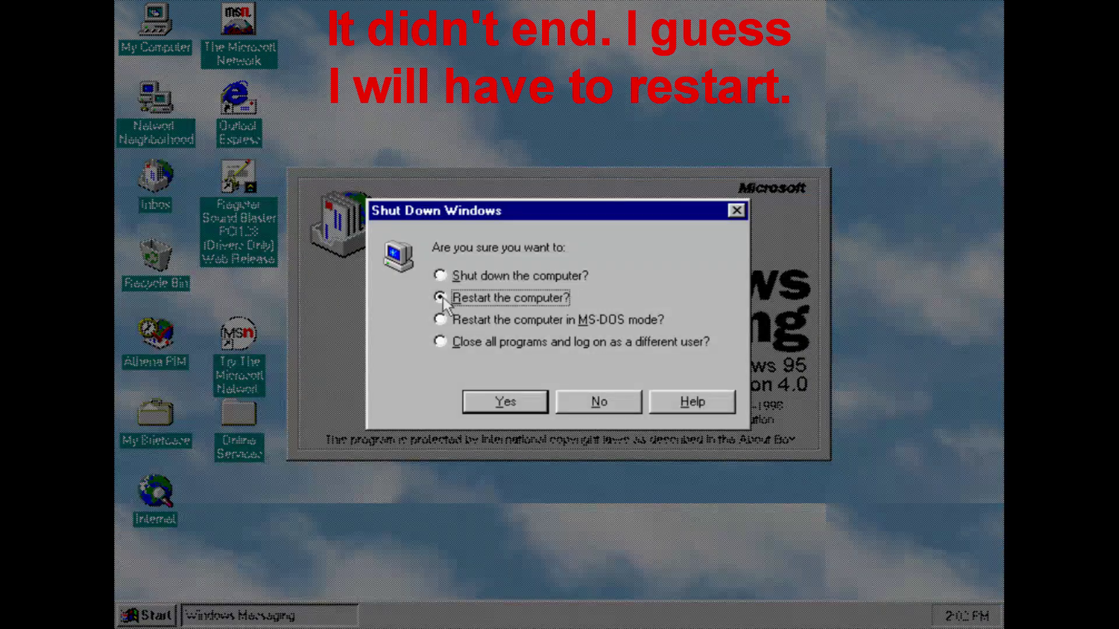
left_click(494, 412)
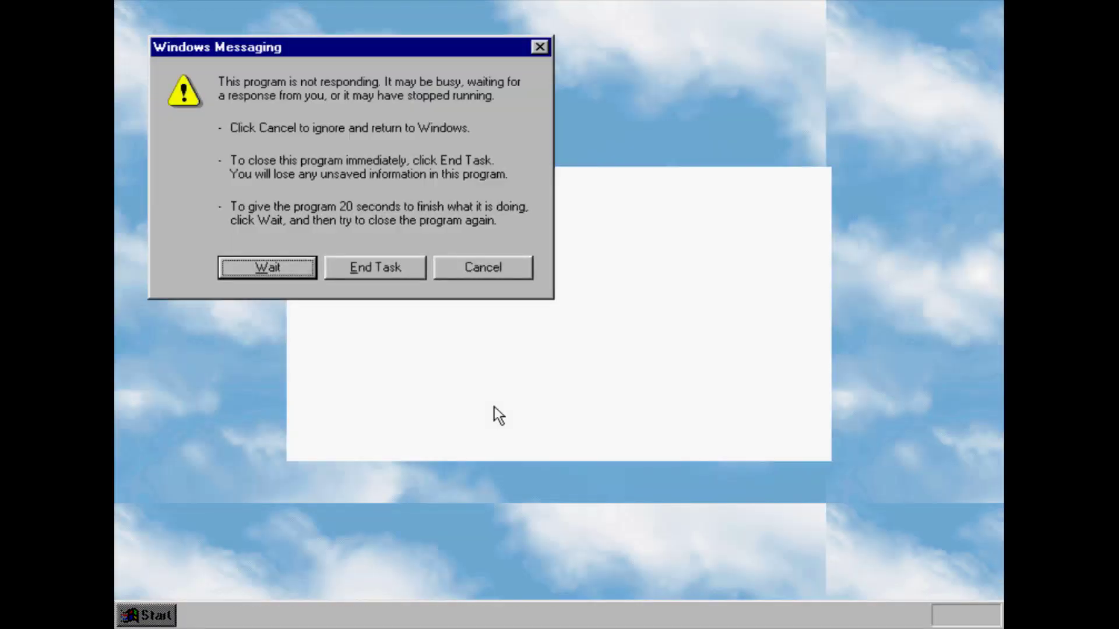
left_click(379, 264)
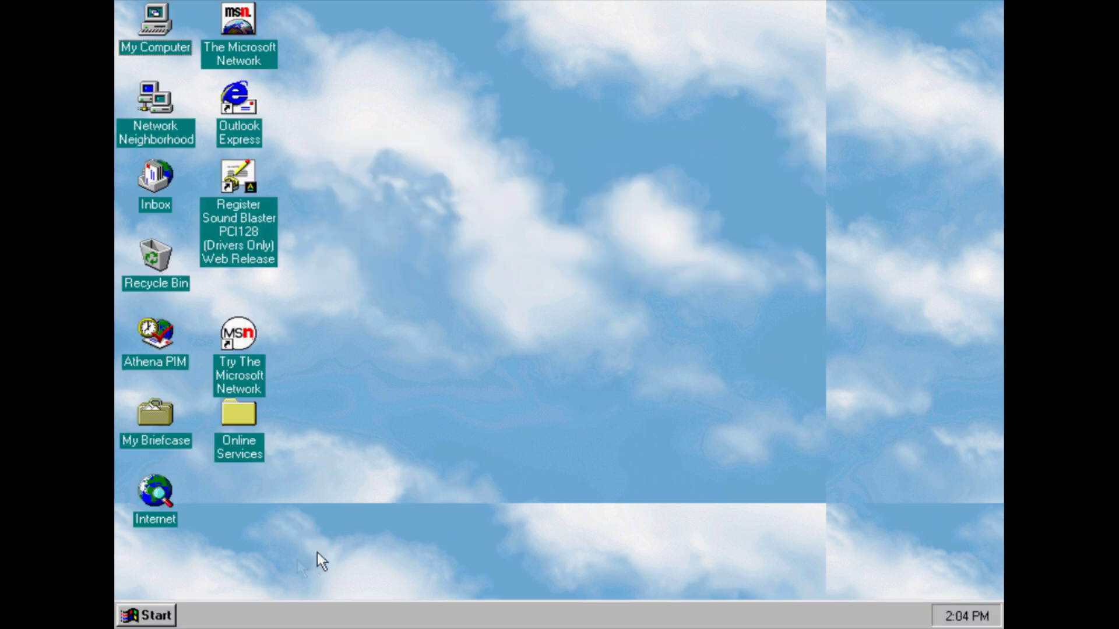
left_click(163, 620)
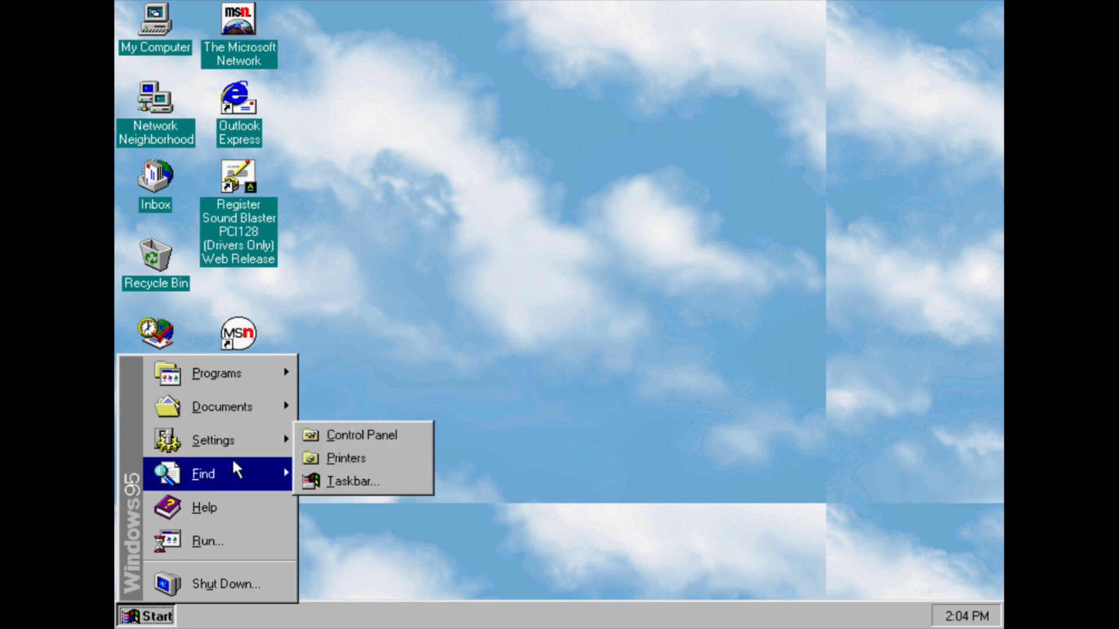
mouse_move(235, 473)
left_click(402, 314)
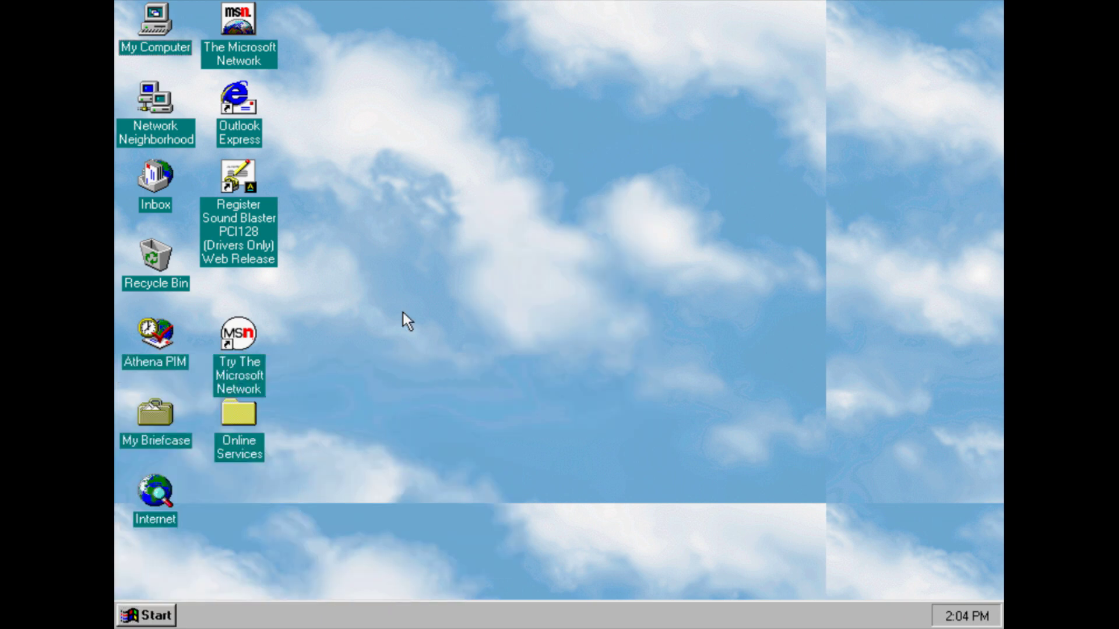
double_click(164, 353)
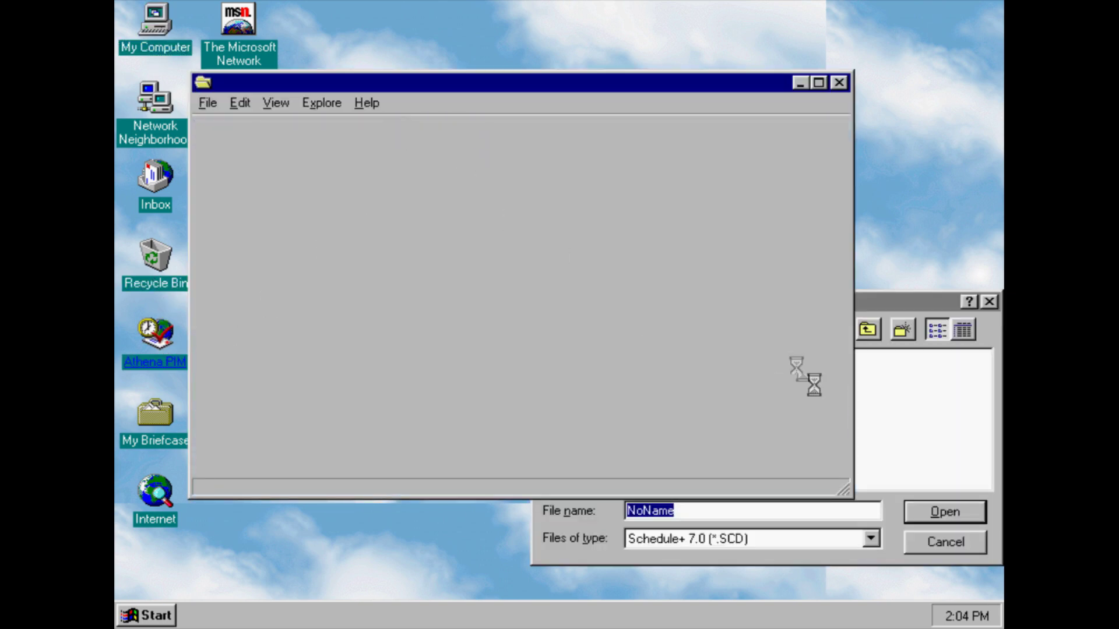
left_click(963, 472)
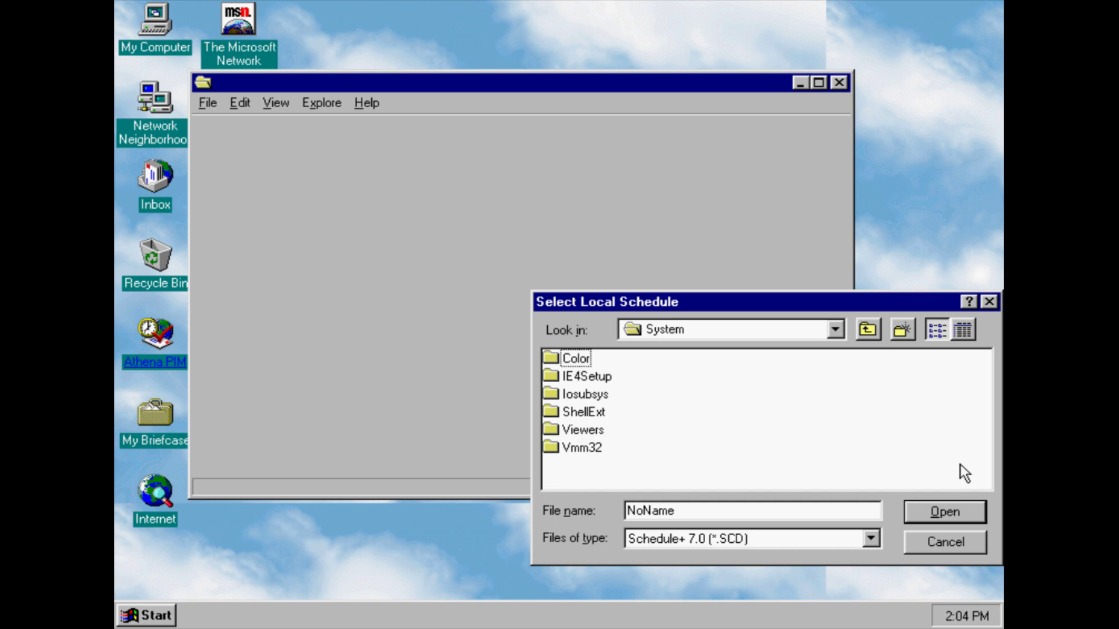
left_click(955, 541)
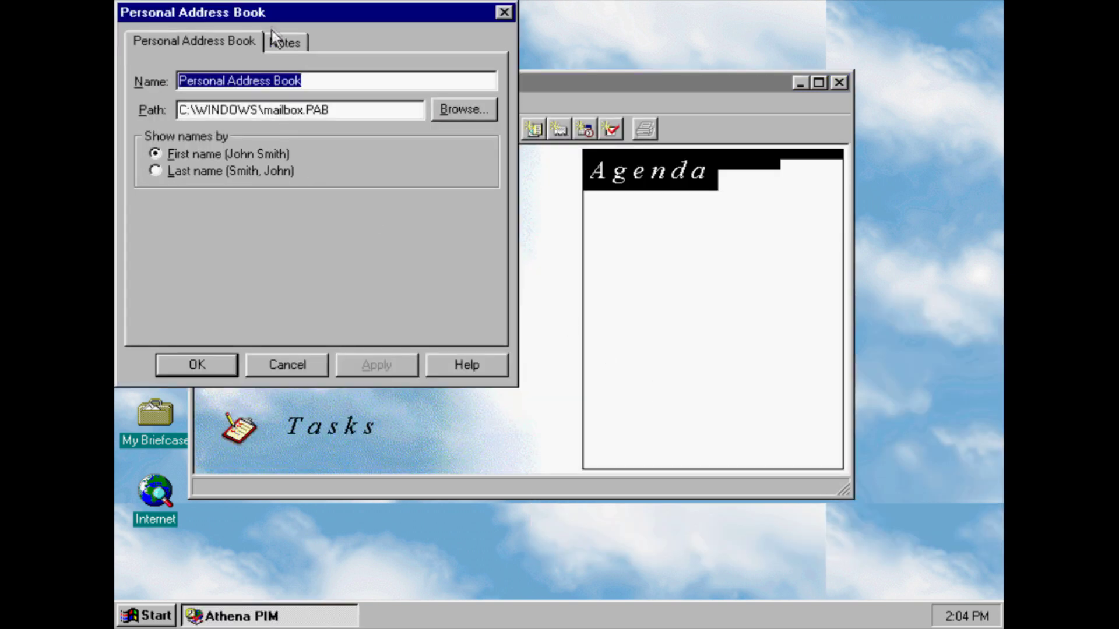
left_click(277, 39)
left_click(187, 41)
left_click(231, 360)
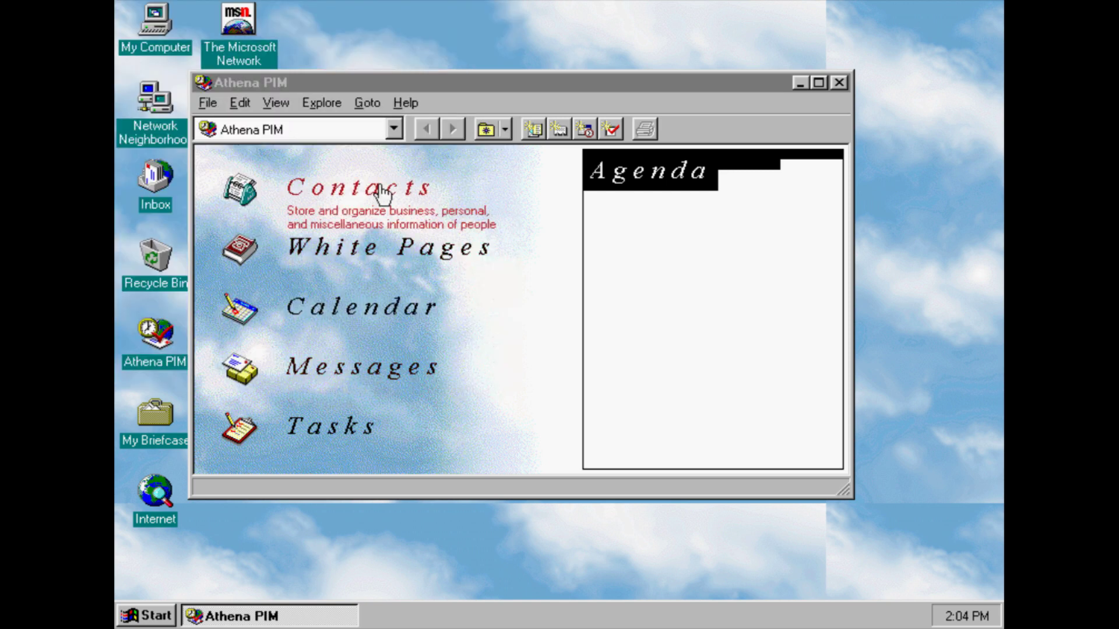
left_click(382, 193)
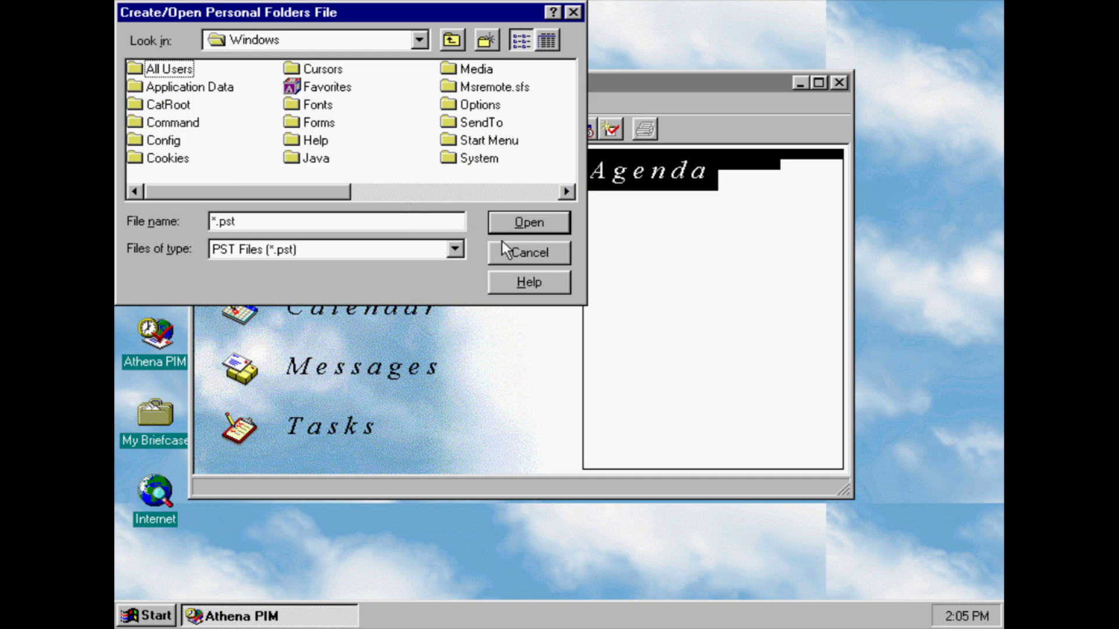
left_click(503, 245)
left_click(546, 358)
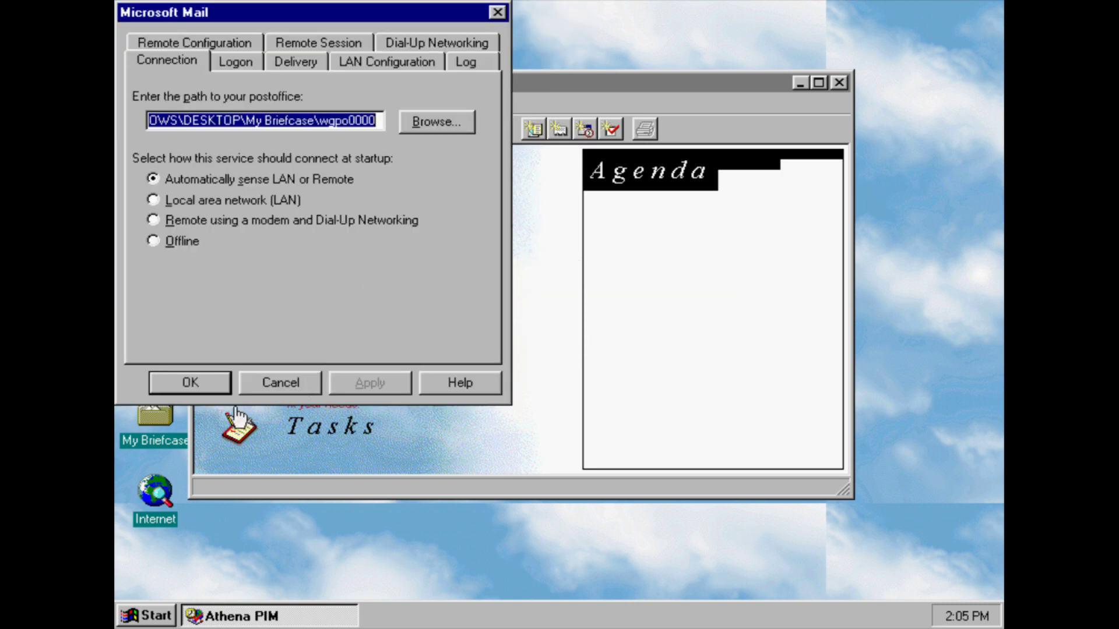
left_click(189, 384)
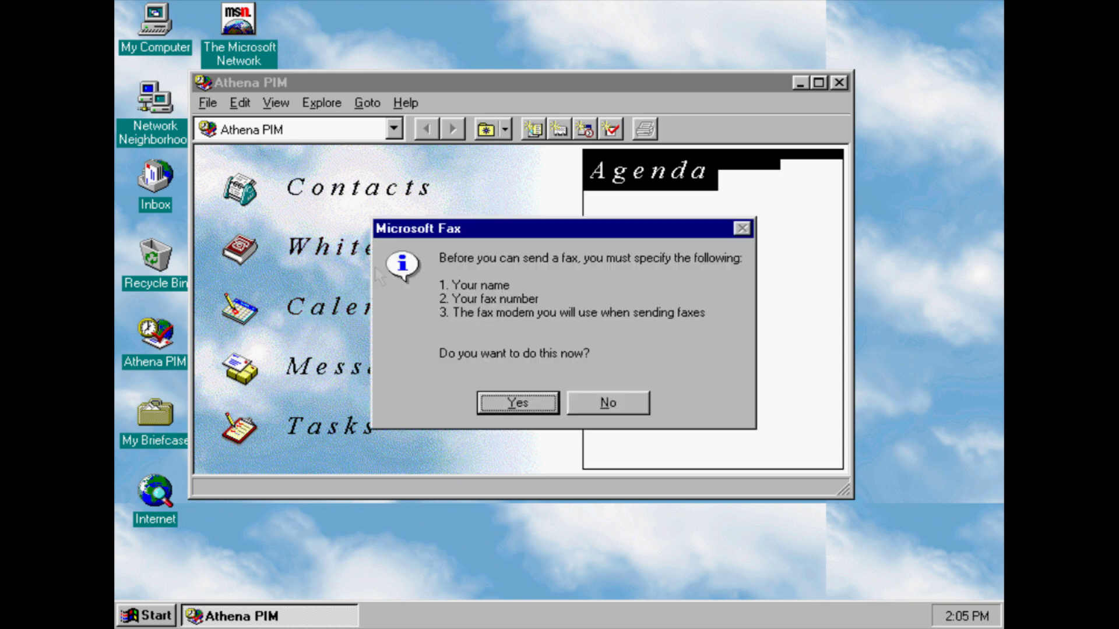
left_click(610, 404)
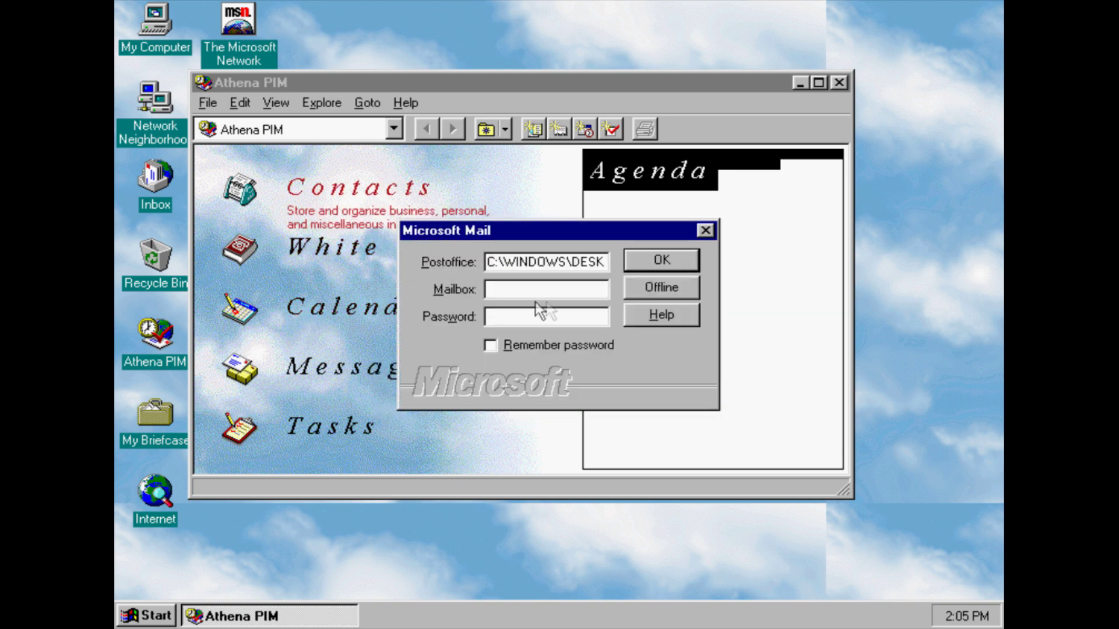
left_click(654, 286)
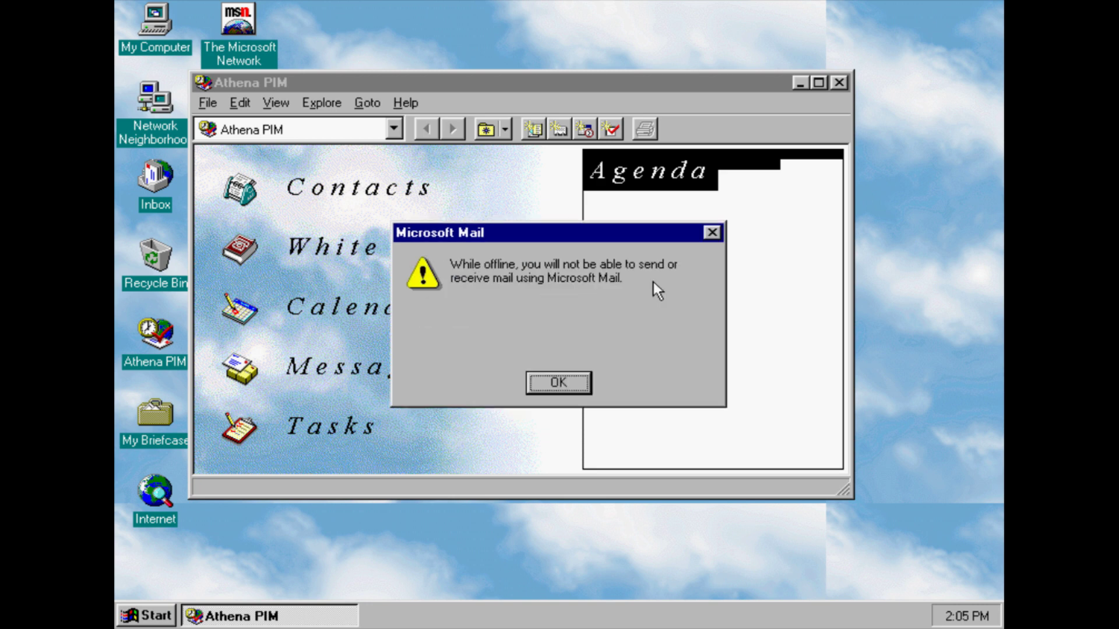
left_click(571, 384)
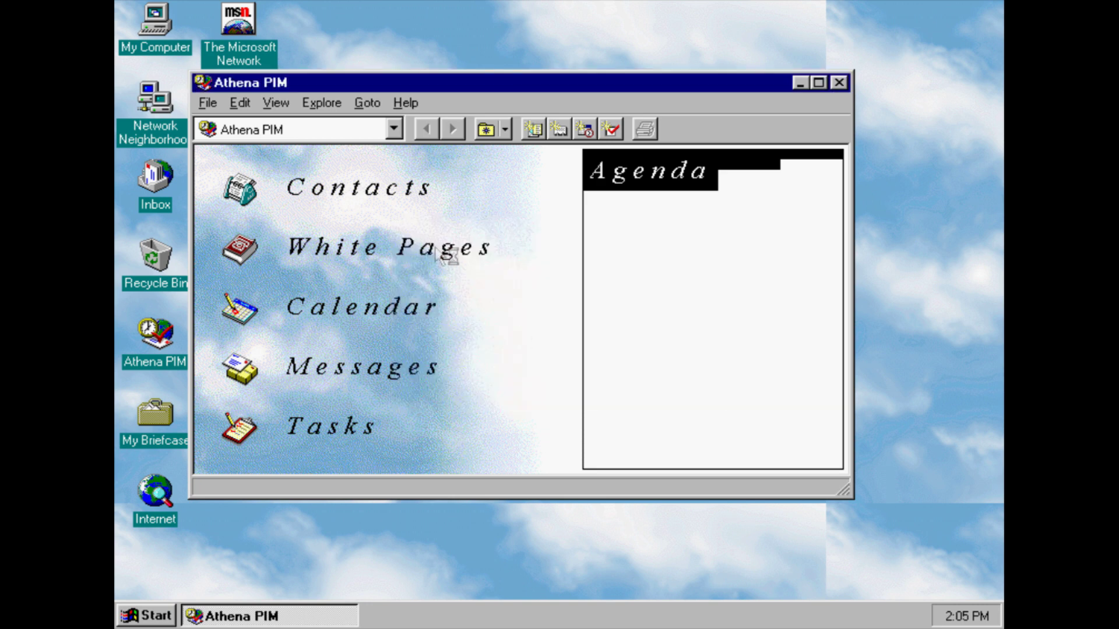
left_click(562, 362)
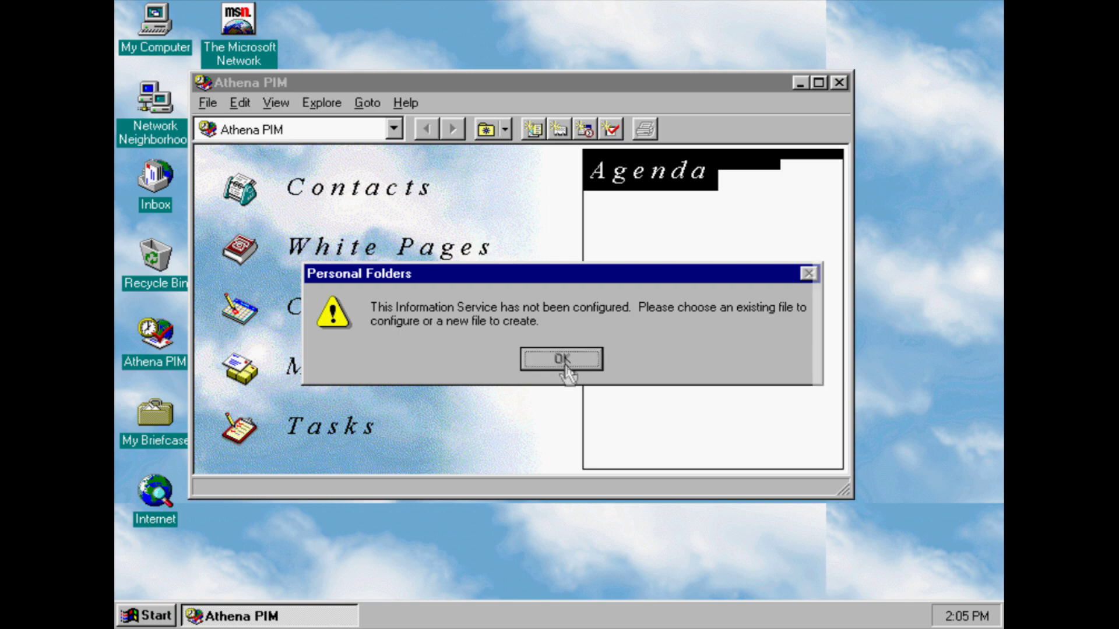
left_click(518, 265)
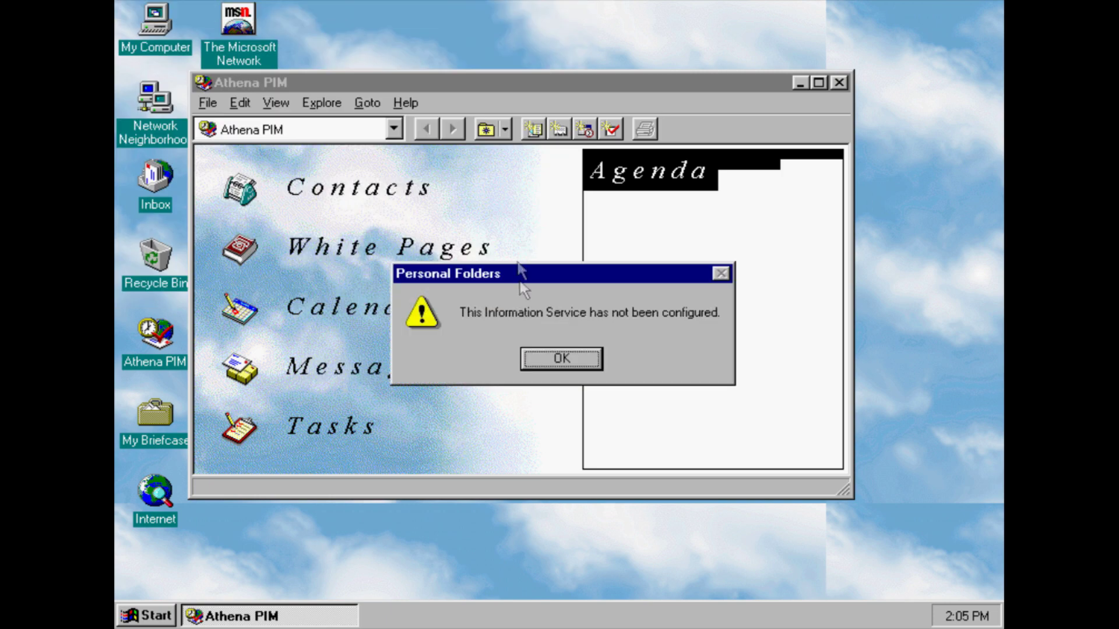
left_click(556, 357)
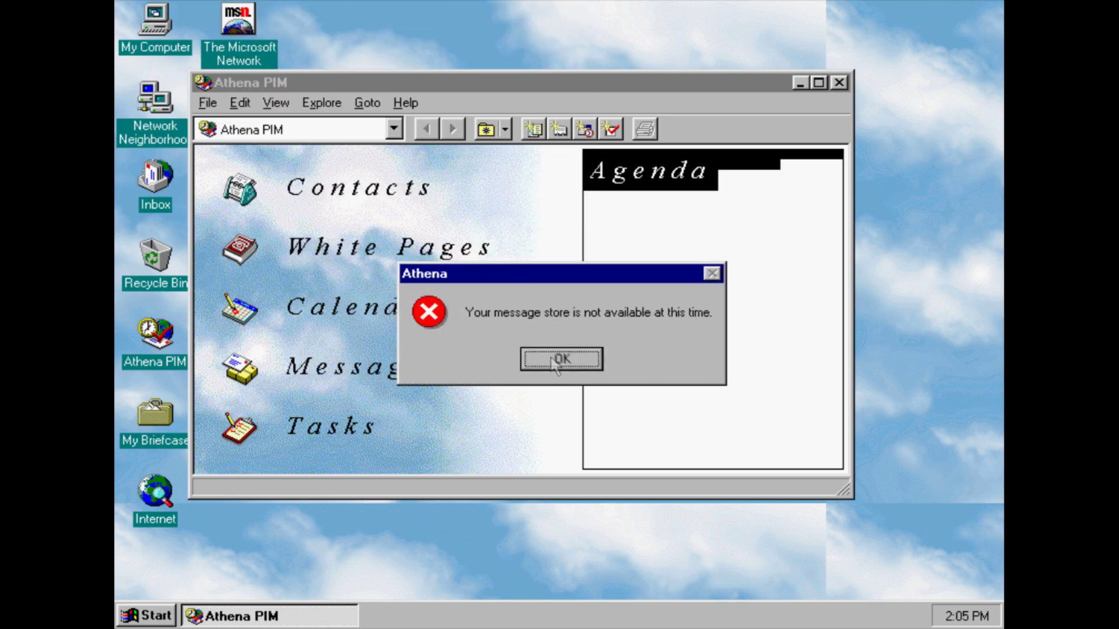
left_click(551, 358)
left_click(396, 208)
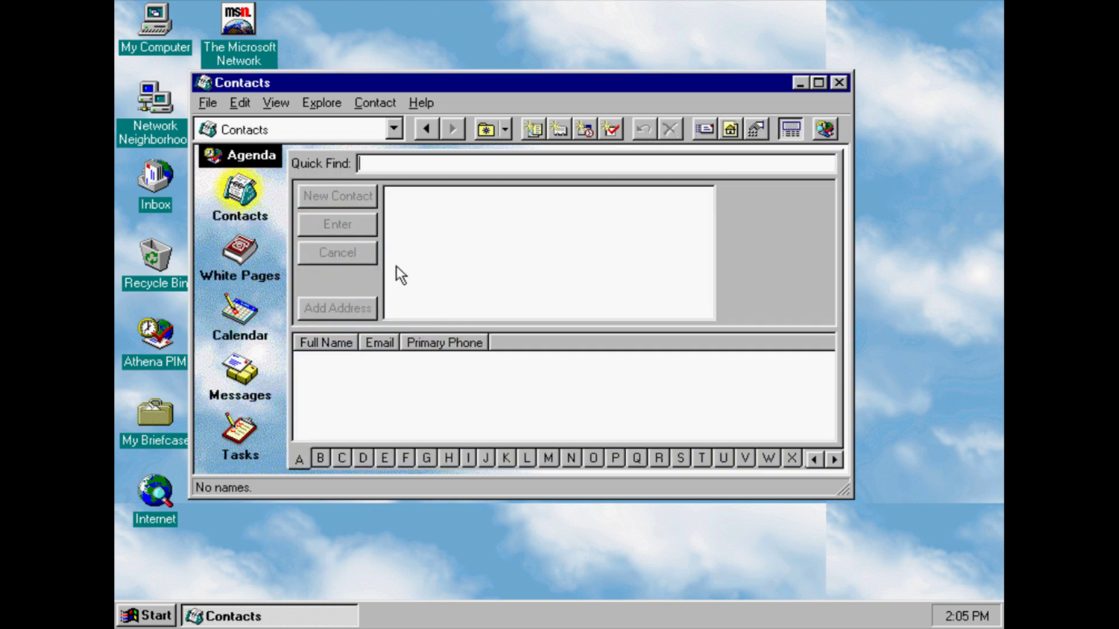
left_click(233, 254)
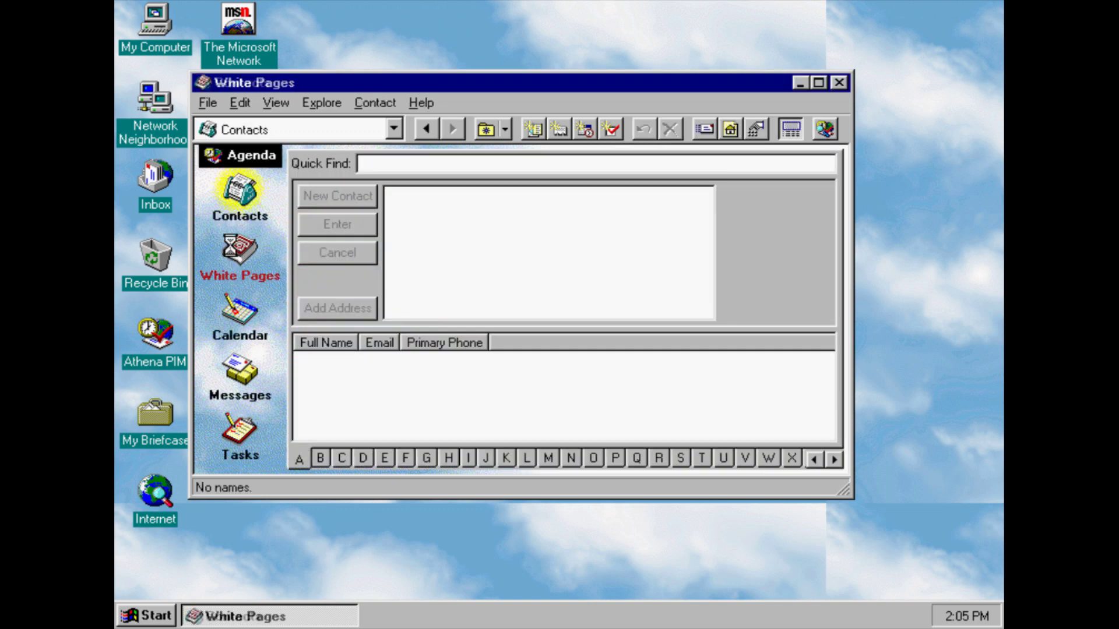
left_click(246, 333)
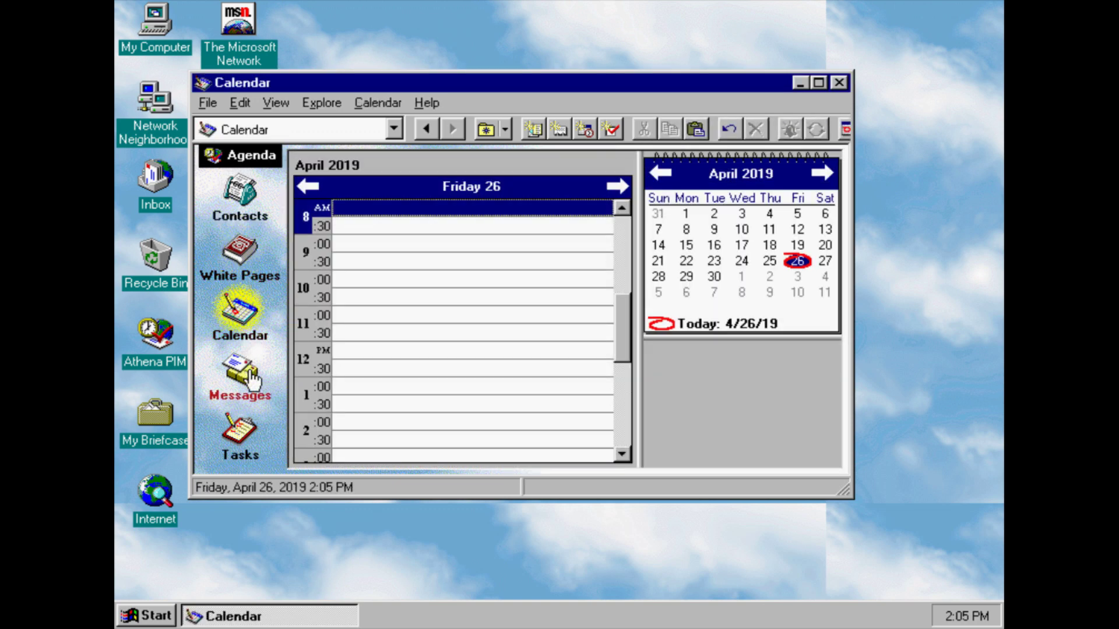
left_click(249, 376)
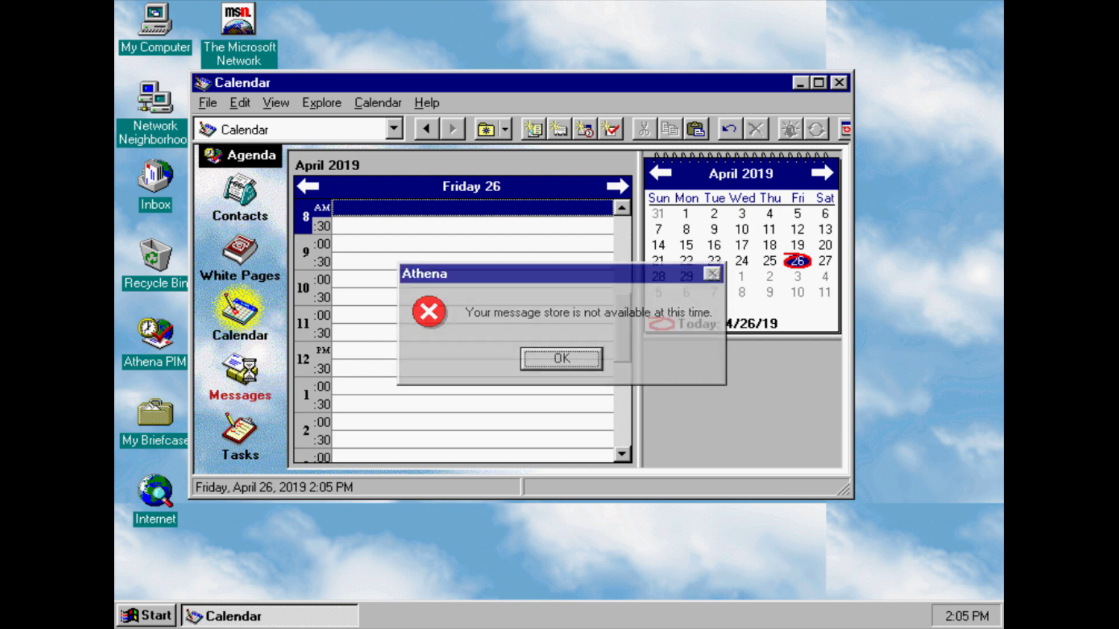
left_click(559, 368)
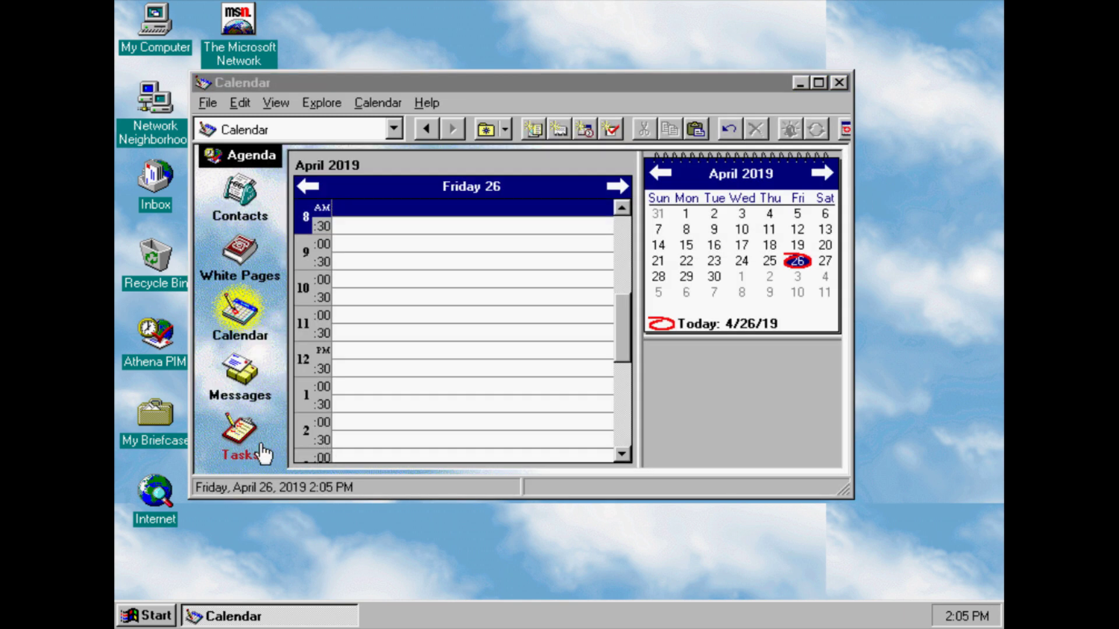
left_click(264, 454)
left_click(551, 358)
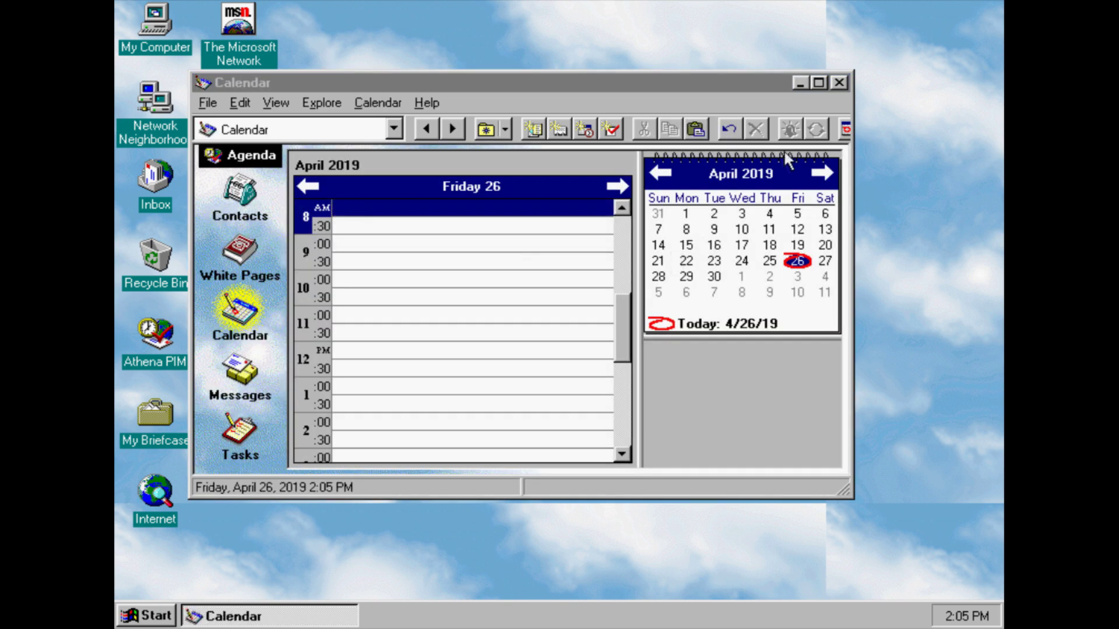
left_click(839, 85)
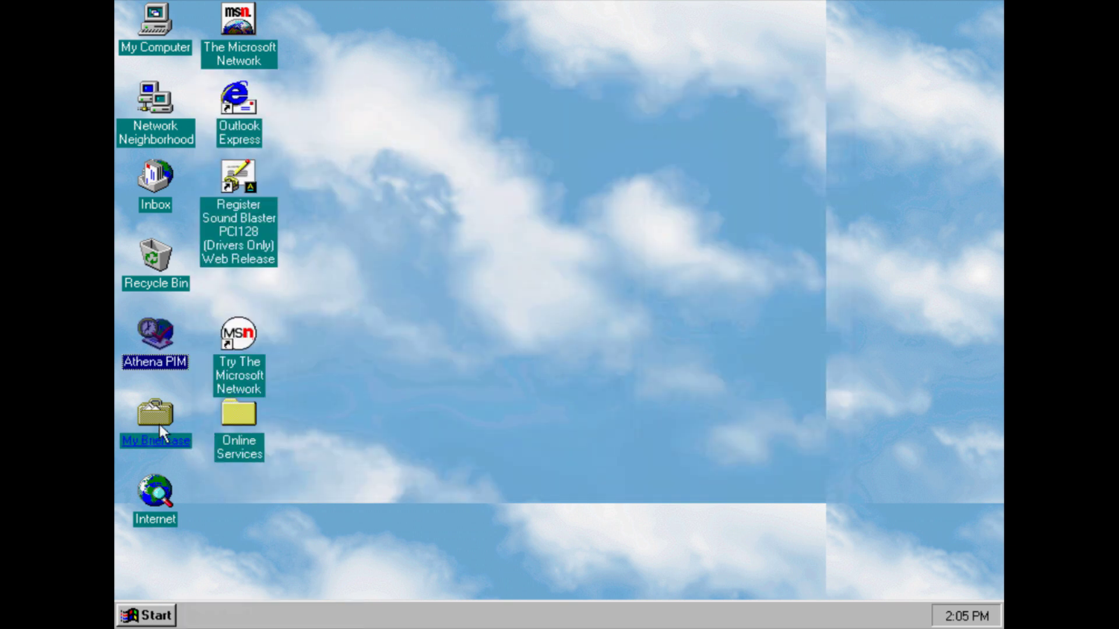
Open My Briefcase, finish its welcome screen, and browse the Help and Edit menus
left_click(133, 437)
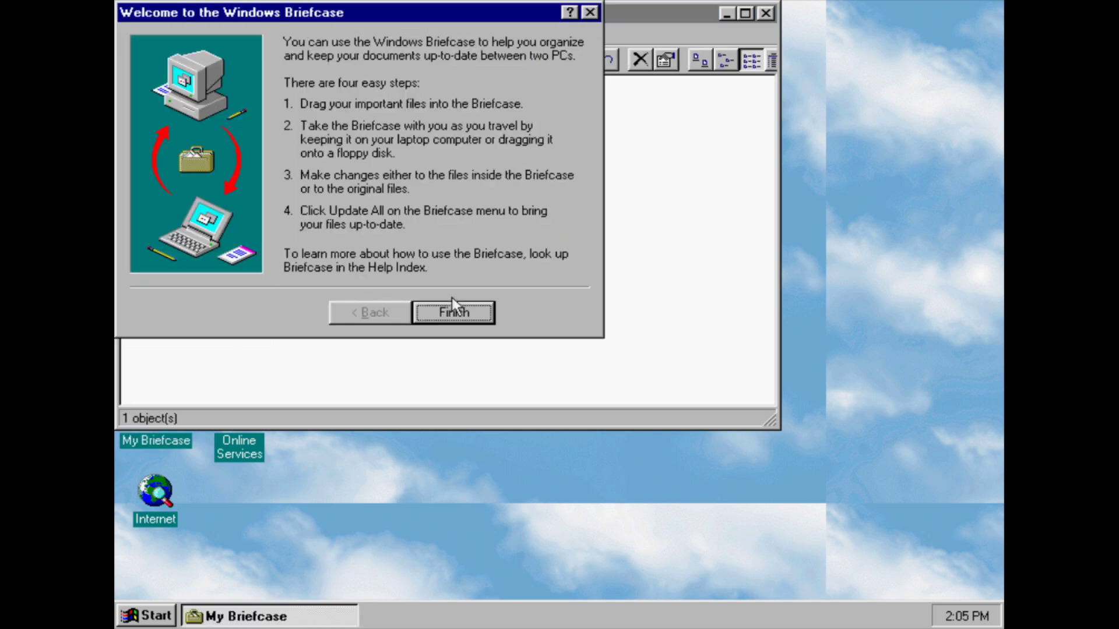
left_click(460, 309)
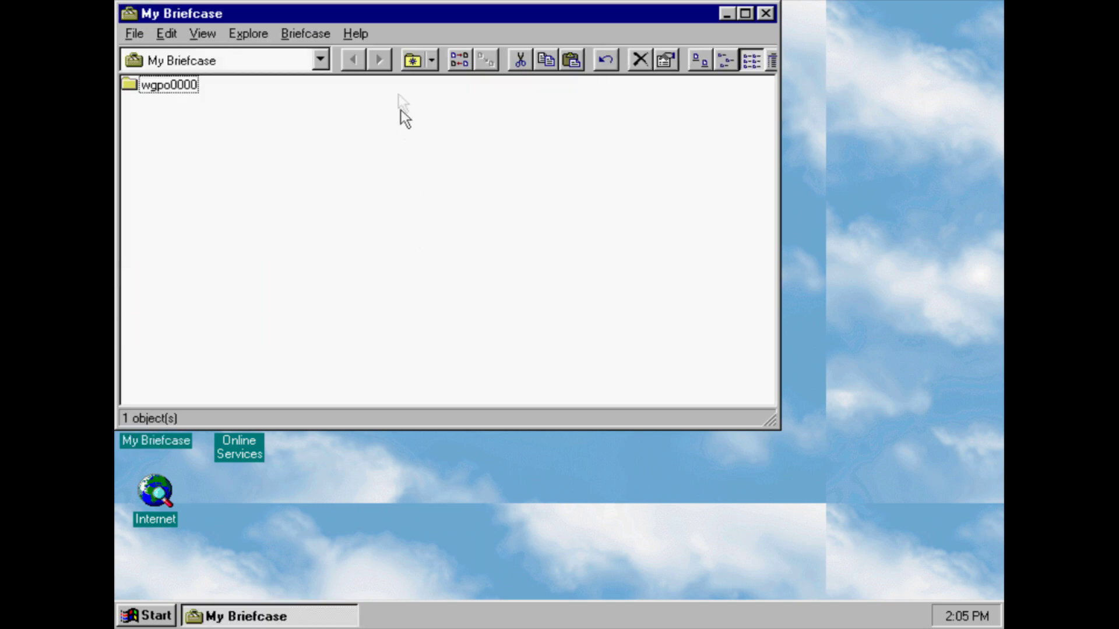
left_click(356, 34)
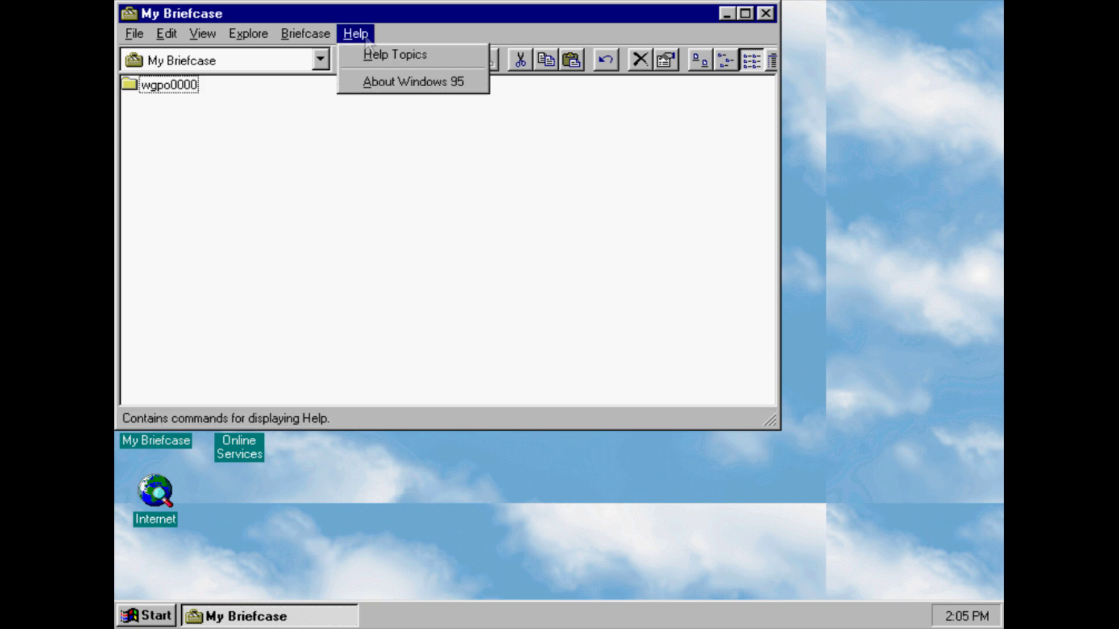
key("Left")
key("Left")
key("Left")
key("Left")
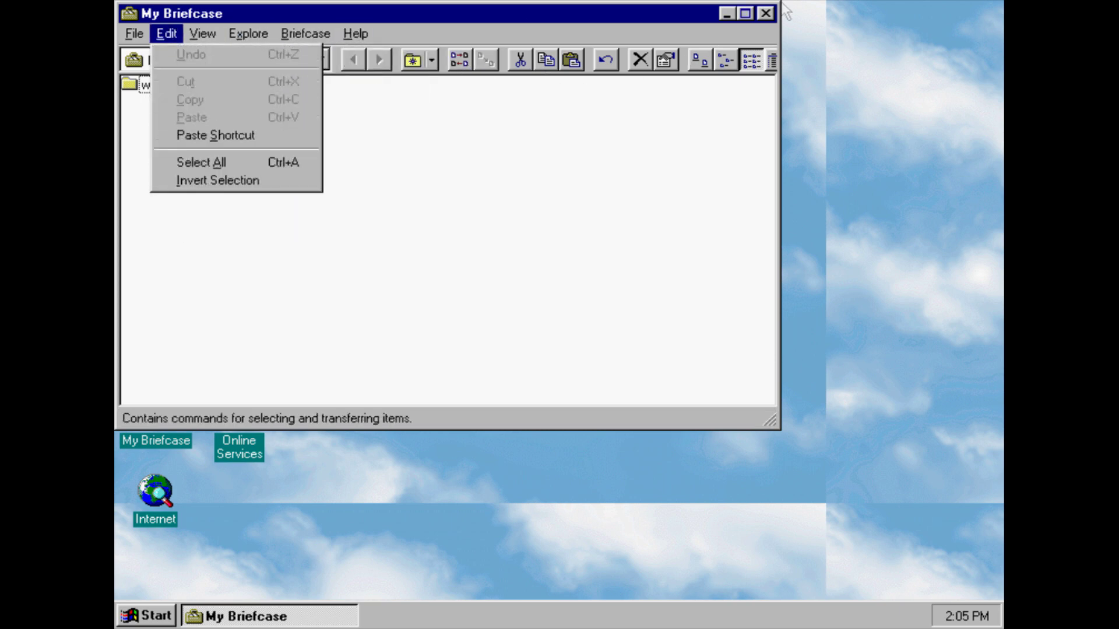
left_click(442, 218)
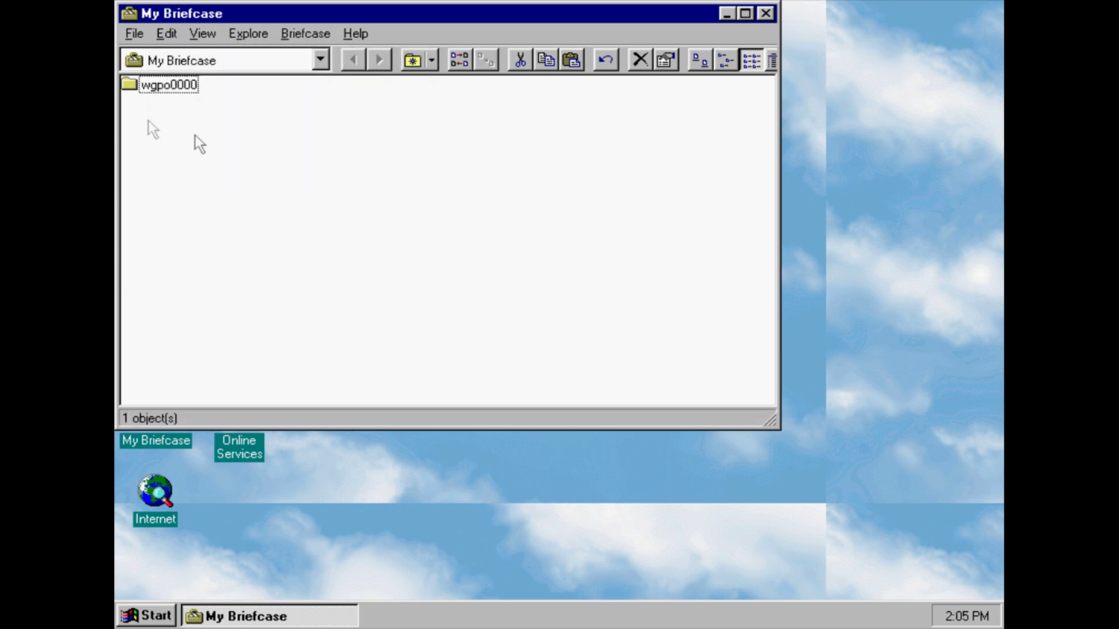
Open the wgpo0000 folder, close the window, and launch the desktop Internet browser
left_click(146, 89)
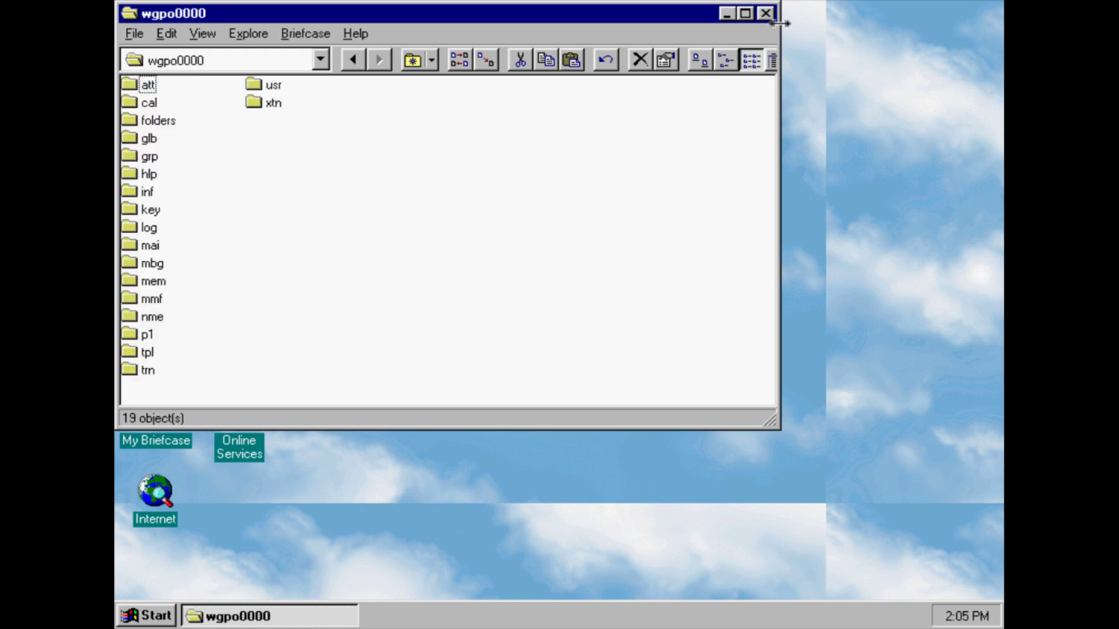
left_click(765, 14)
double_click(156, 494)
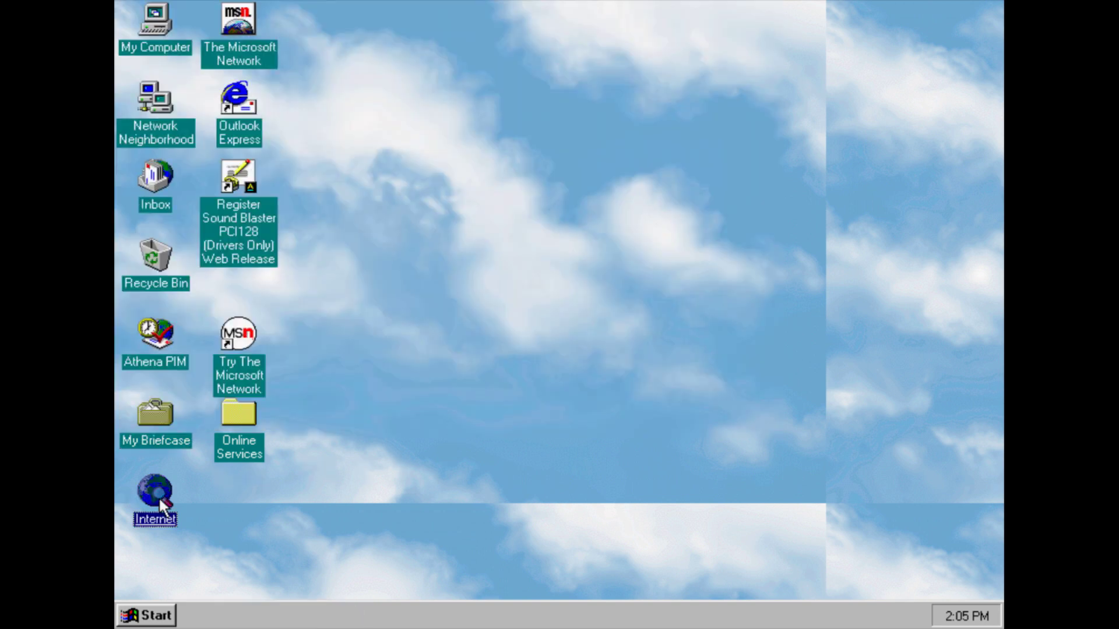
left_click(601, 365)
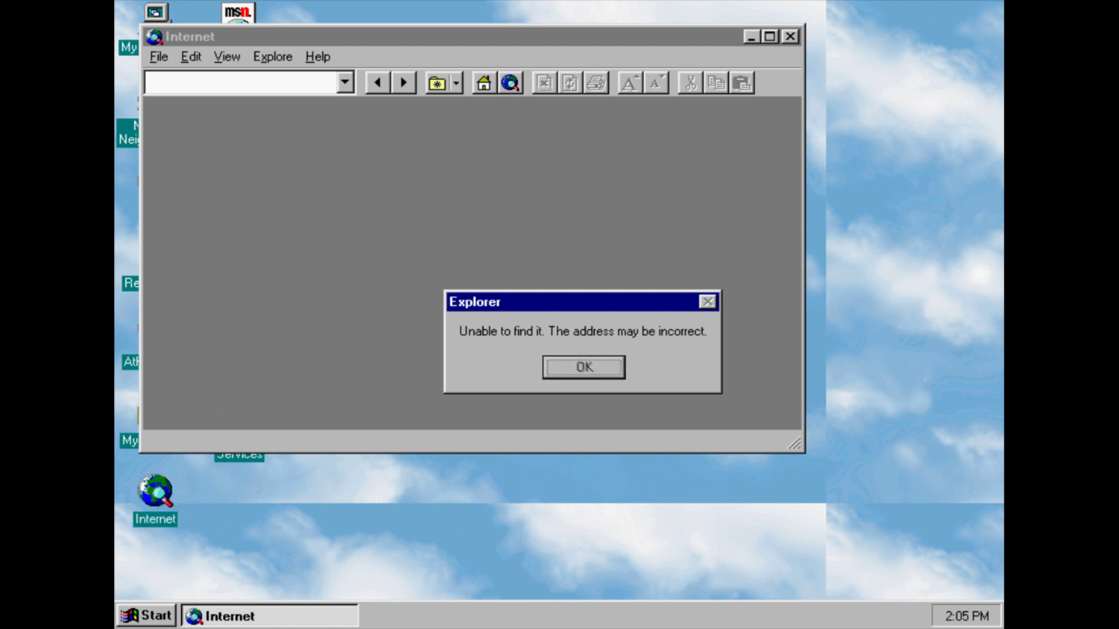
left_click(584, 351)
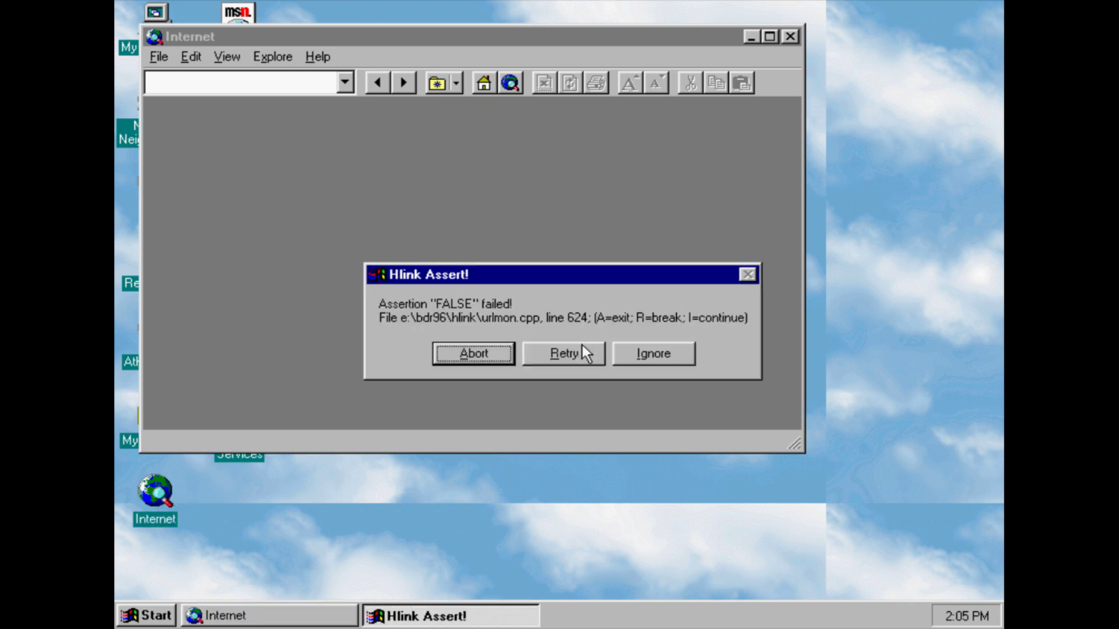
left_click(619, 356)
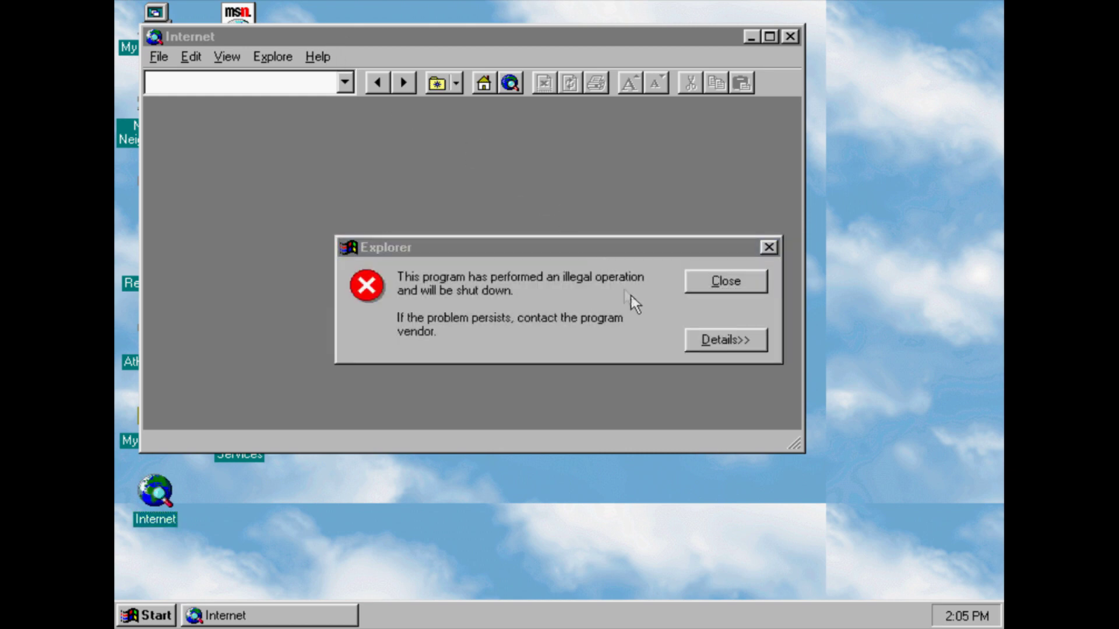
left_click(698, 292)
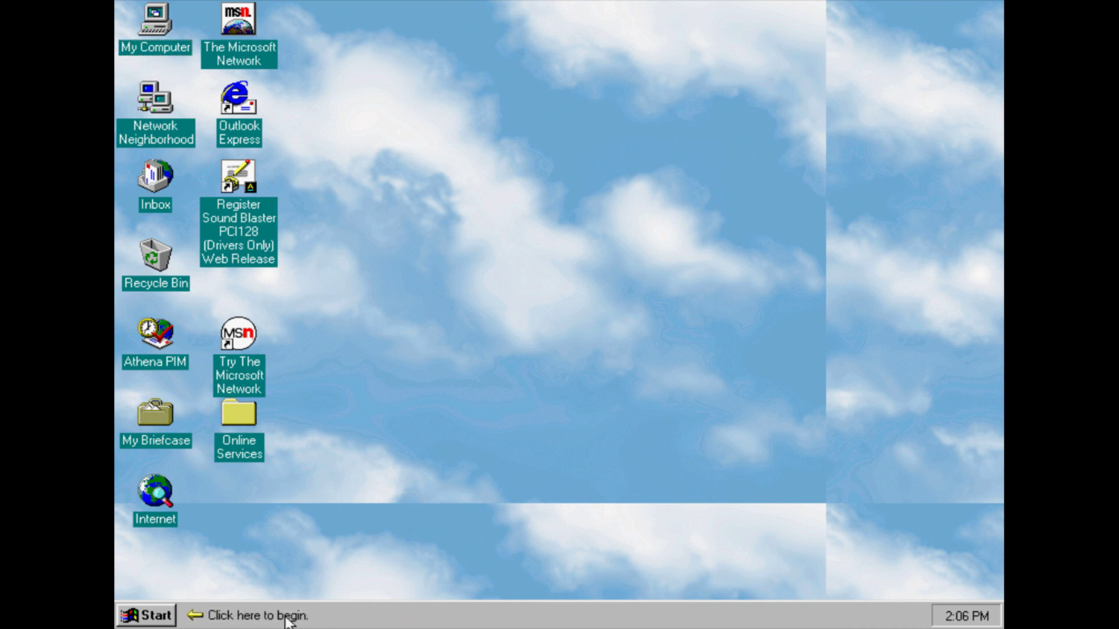
Open My Computer, then drive (C:), the Windows folder, and the Media folder
left_click(146, 618)
left_click(144, 619)
left_click(239, 53)
double_click(175, 48)
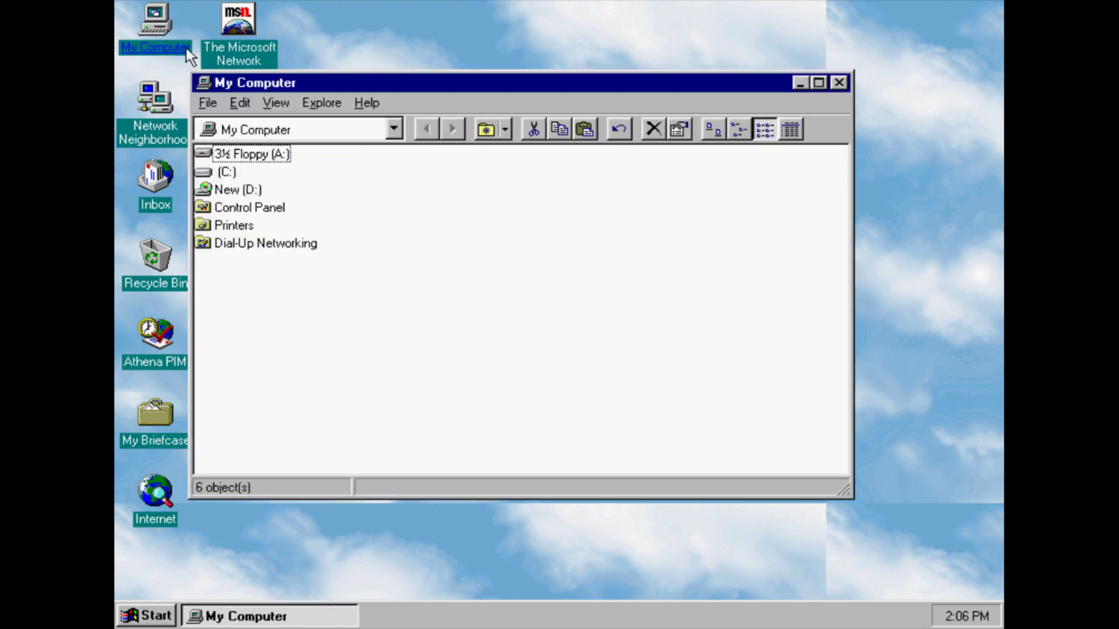
left_click(219, 173)
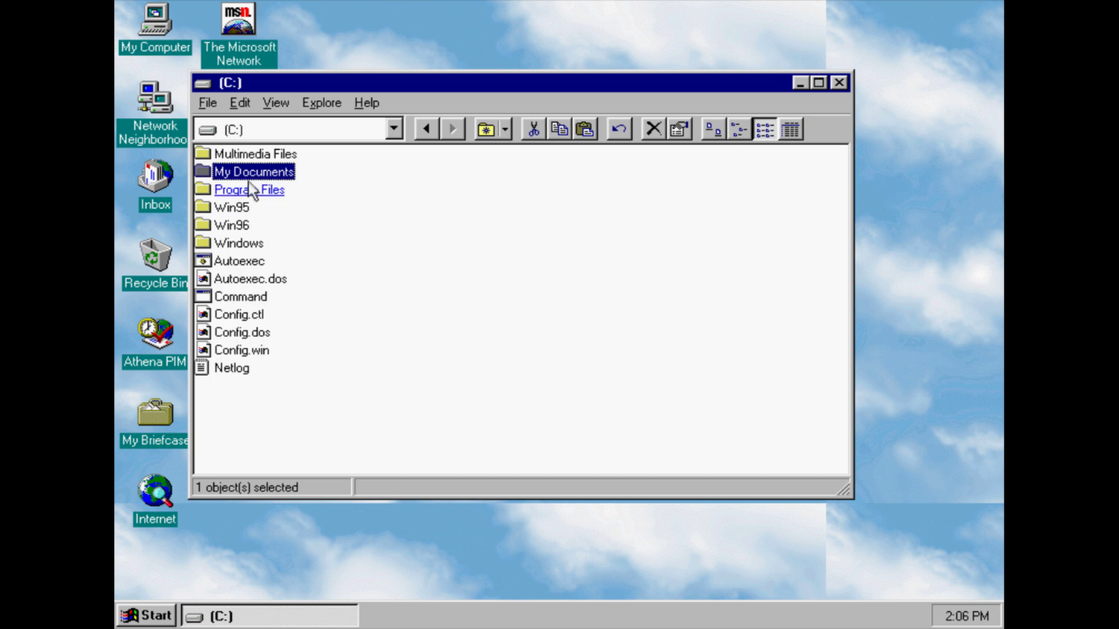
left_click(242, 242)
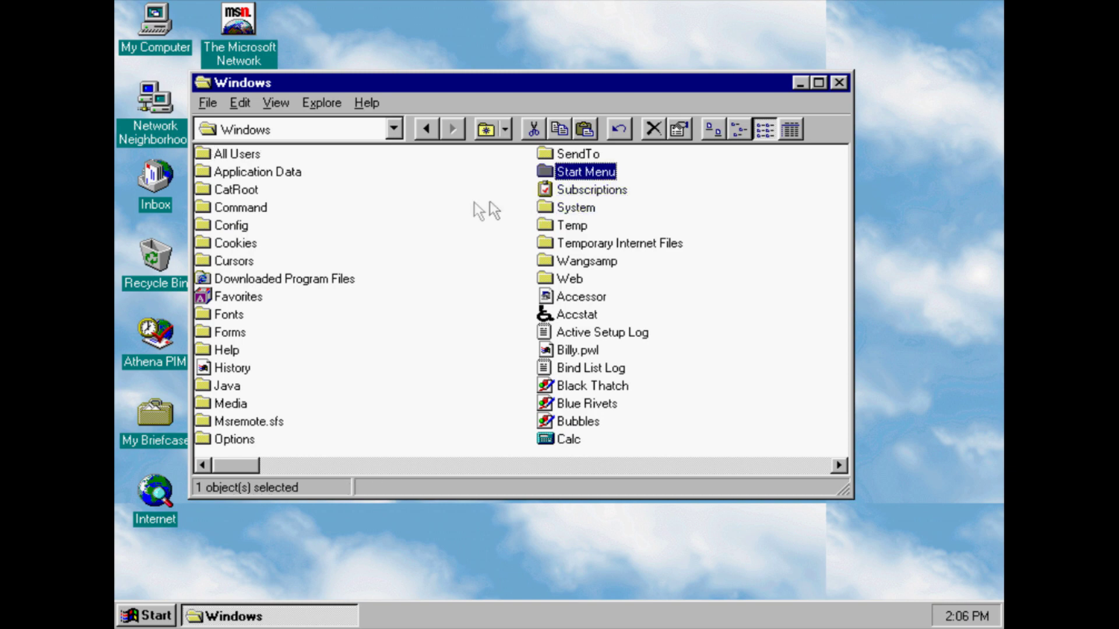
left_click(230, 405)
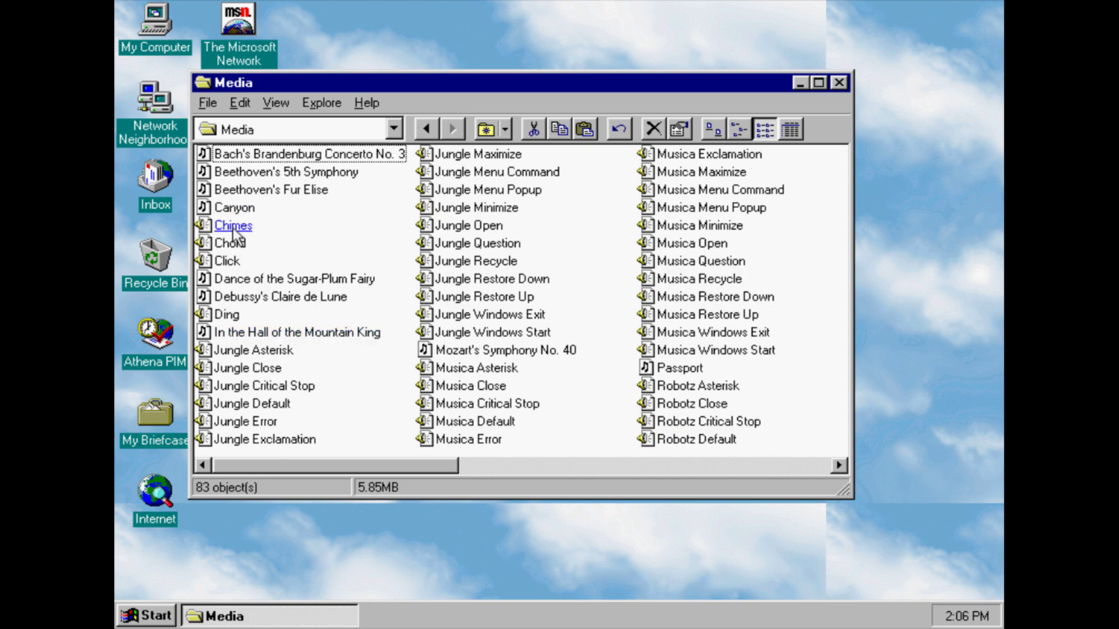
Play the Chimes, Chord, Click and Ding sounds, dismissing the audio-busy error
left_click(233, 229)
left_click(230, 245)
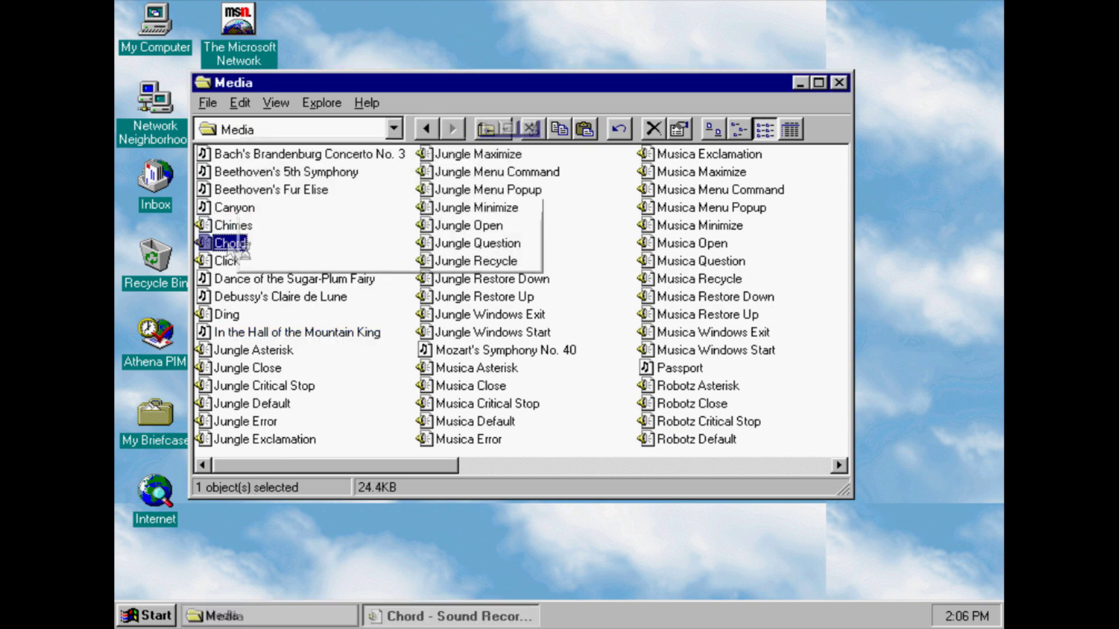
left_click(227, 261)
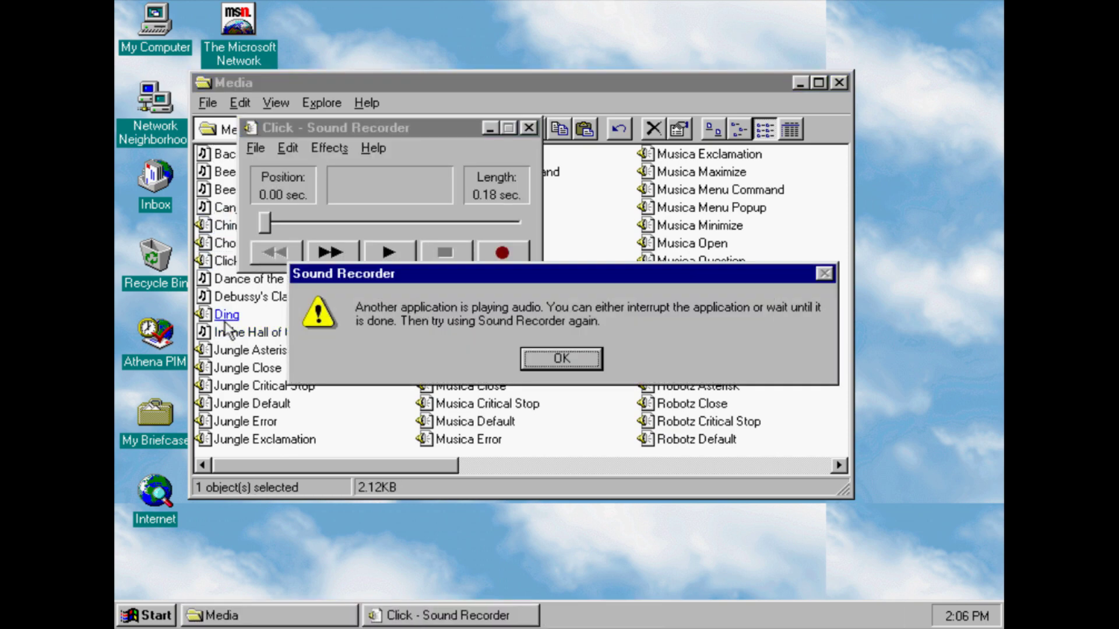
left_click(536, 357)
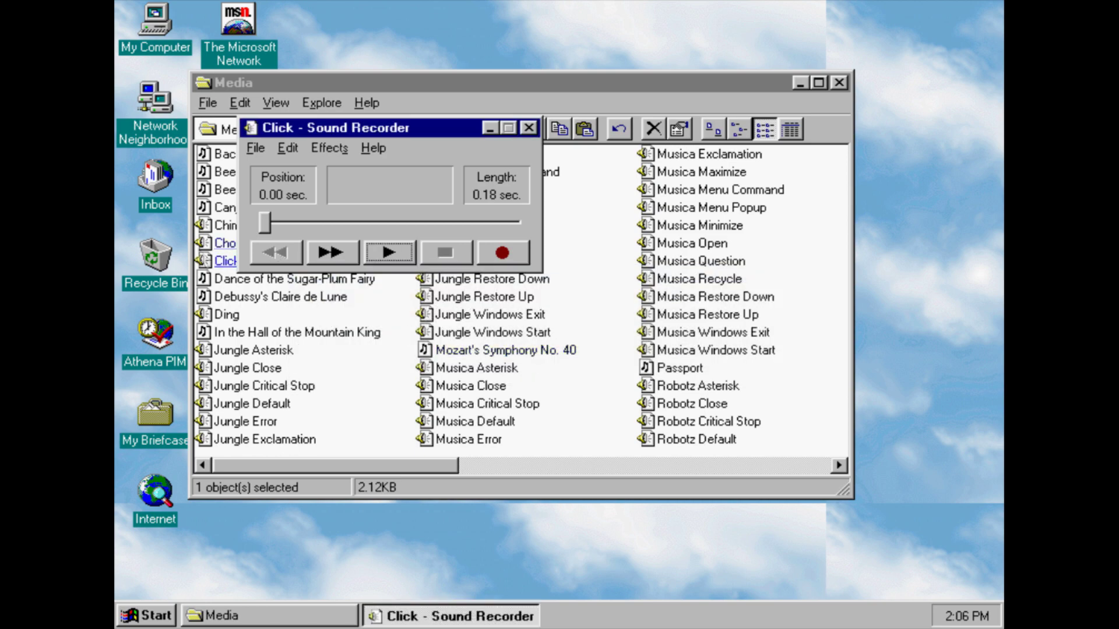
left_click(206, 261)
left_click(225, 318)
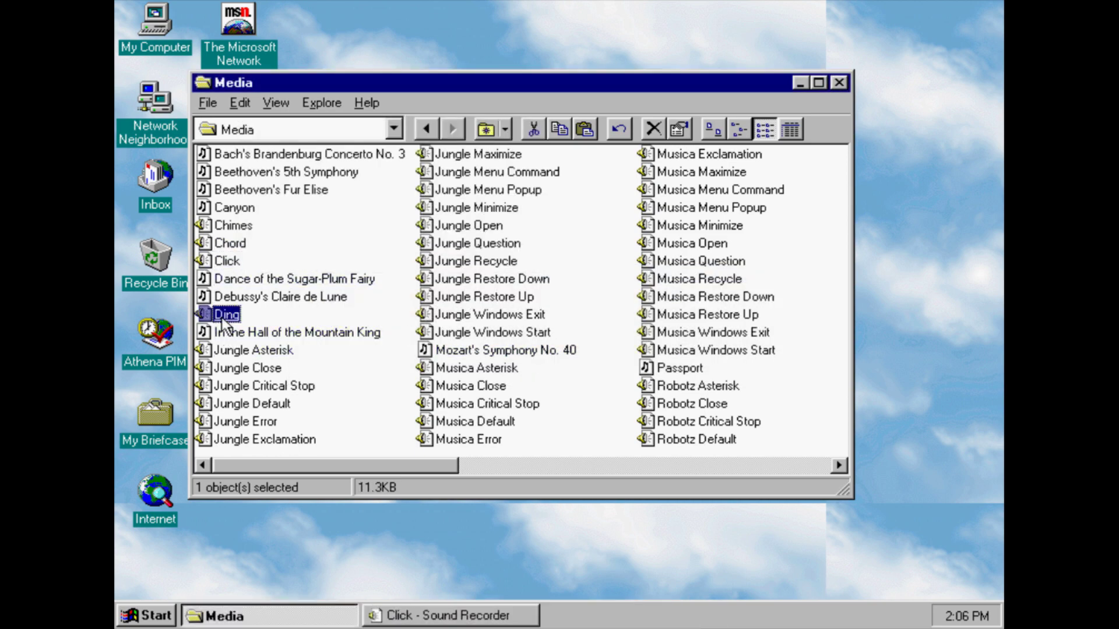
double_click(224, 315)
left_click_drag(411, 467, 826, 443)
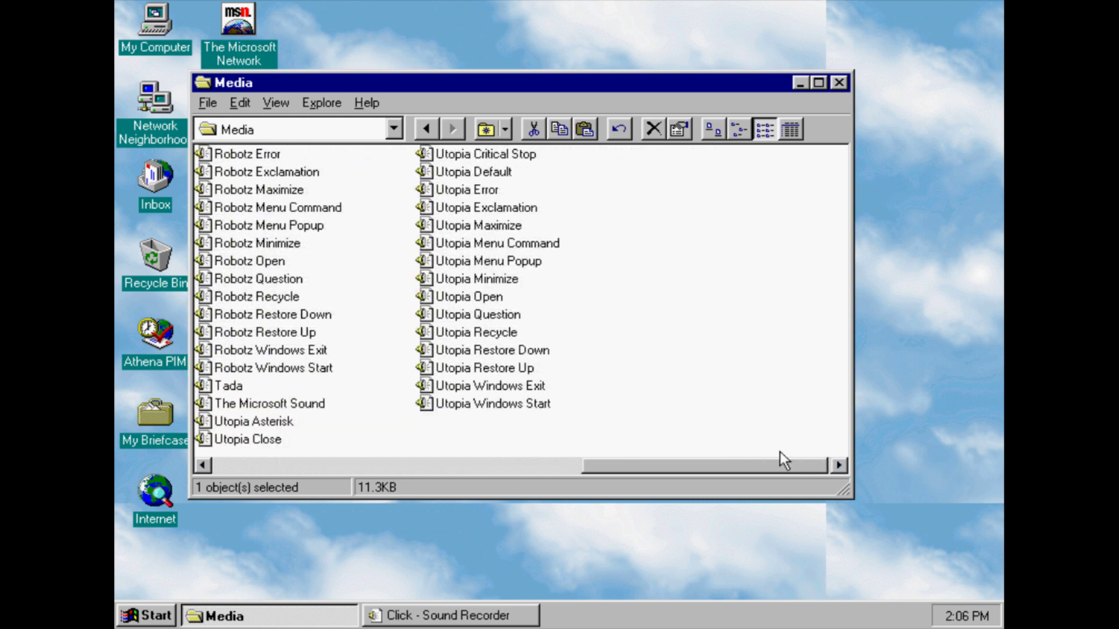
Play The Microsoft Sound, Tada and Canyon, then close the Media folder and Media Player
left_click(260, 404)
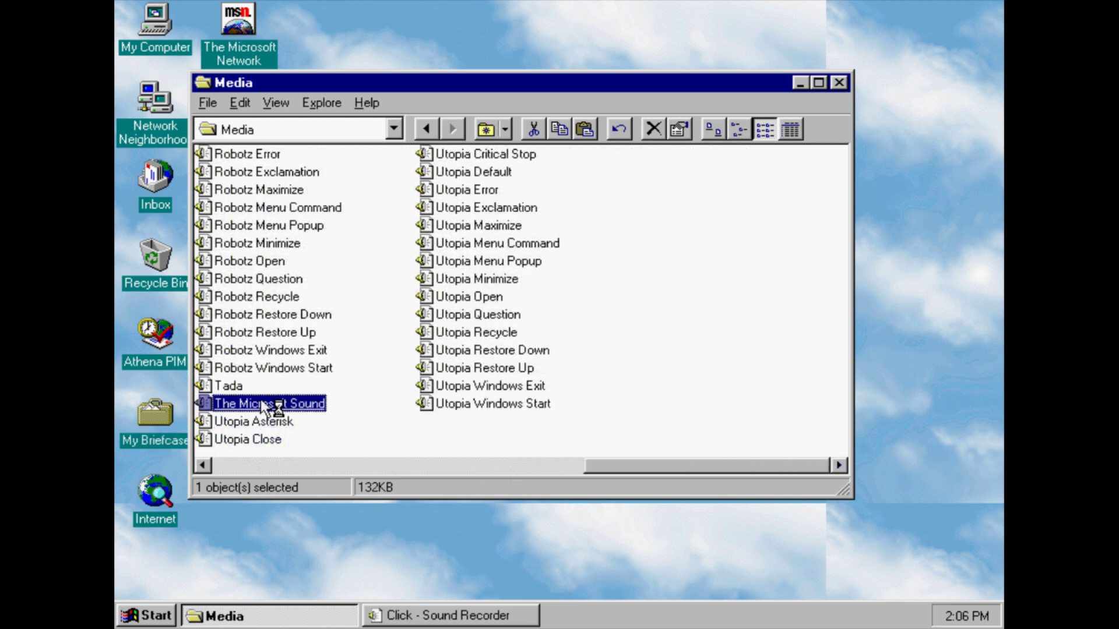
left_click(233, 386)
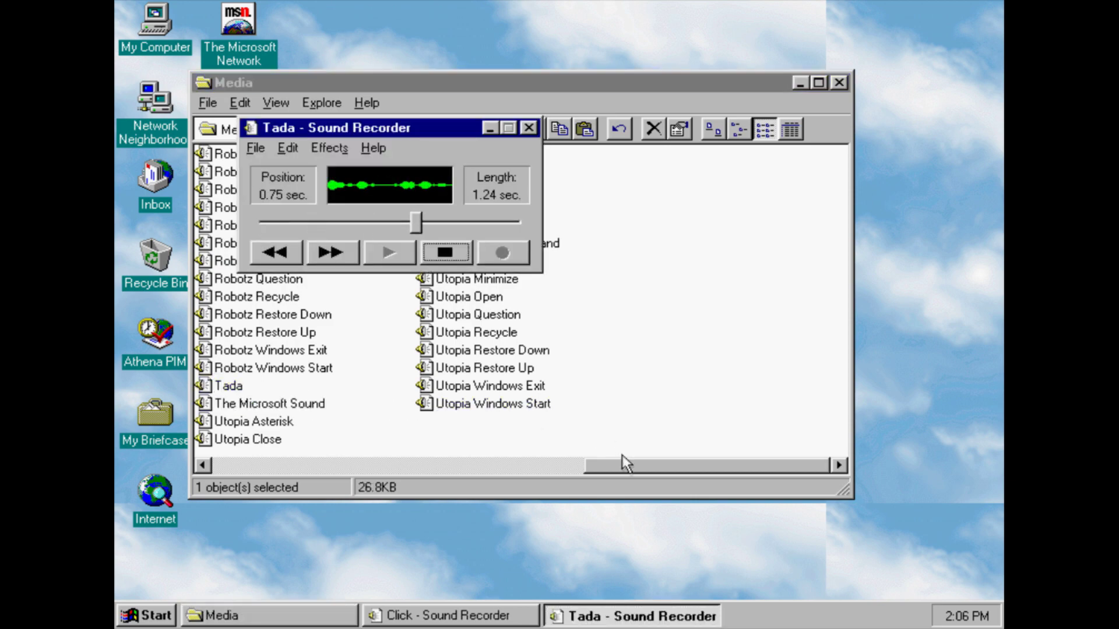
left_click_drag(624, 465, 172, 459)
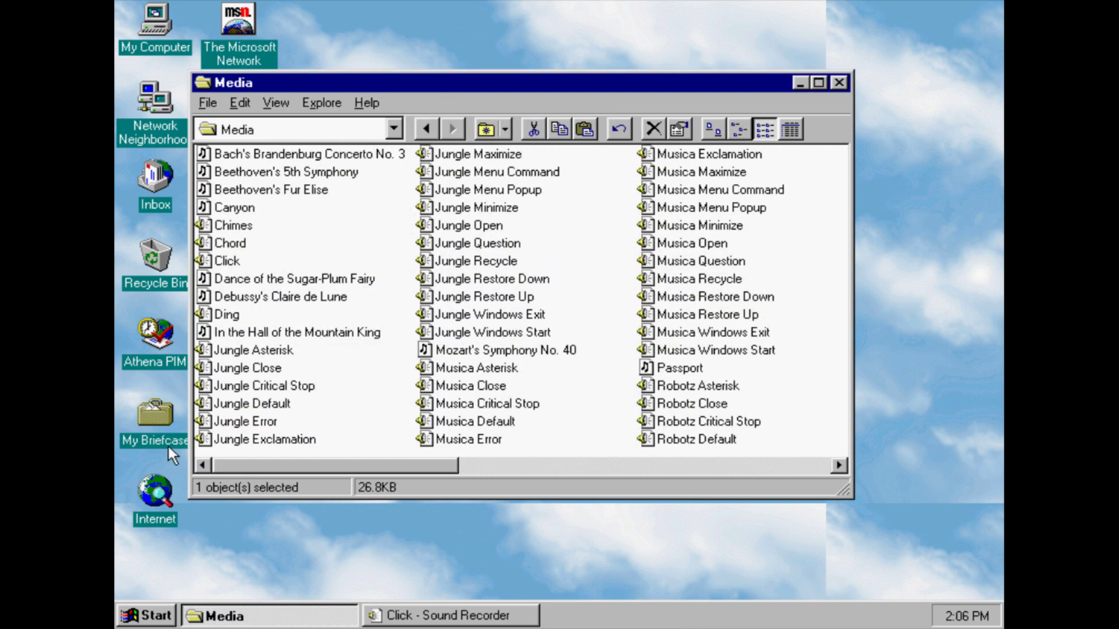
double_click(228, 208)
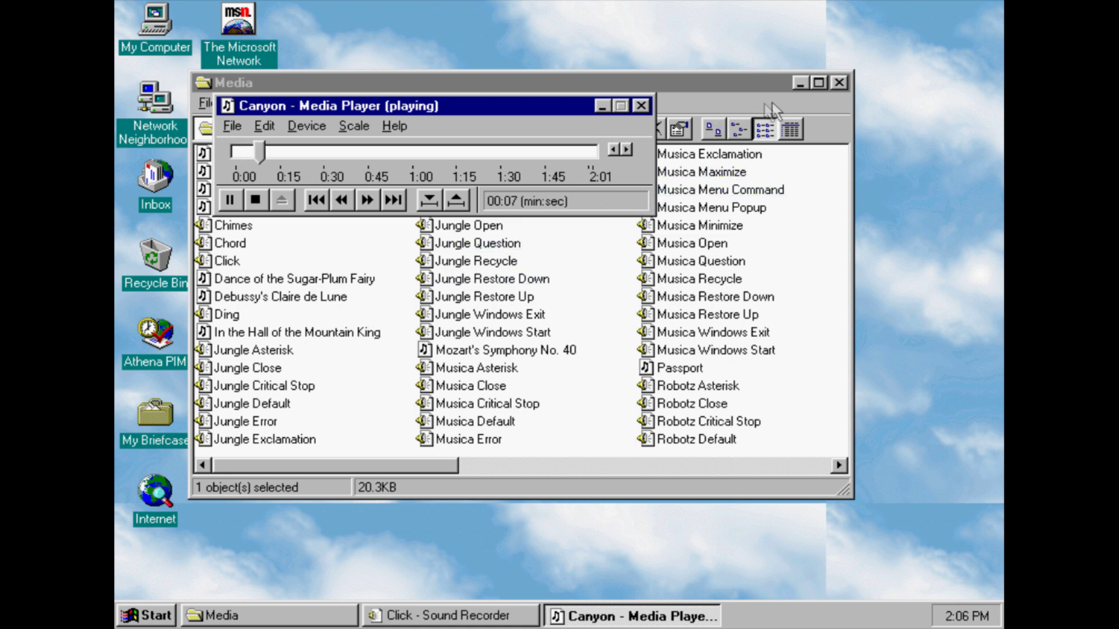
left_click(839, 82)
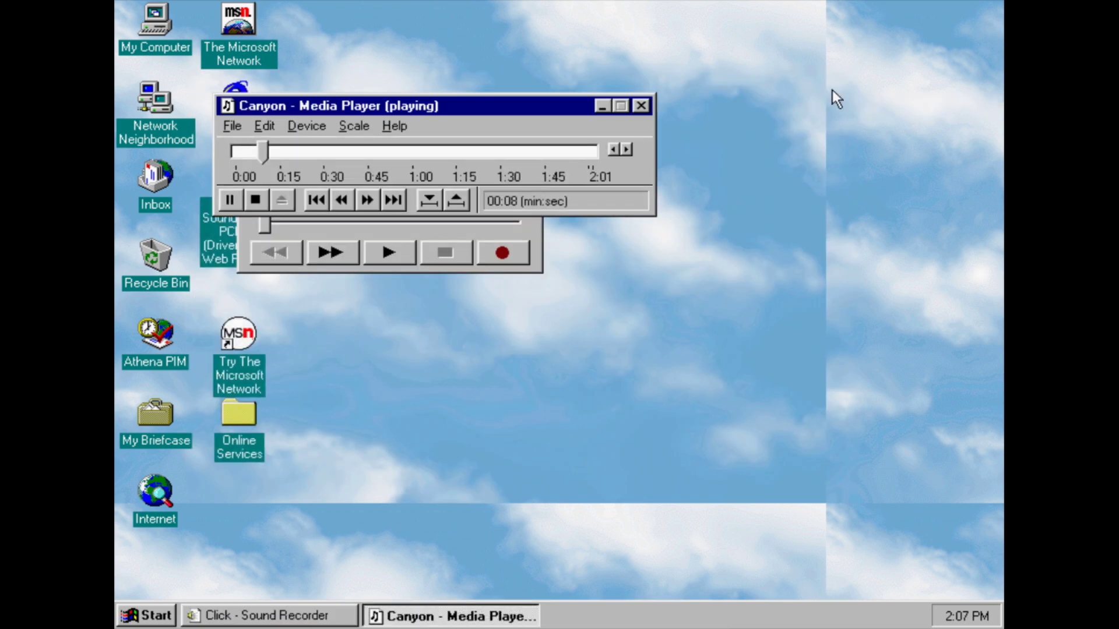
left_click(641, 106)
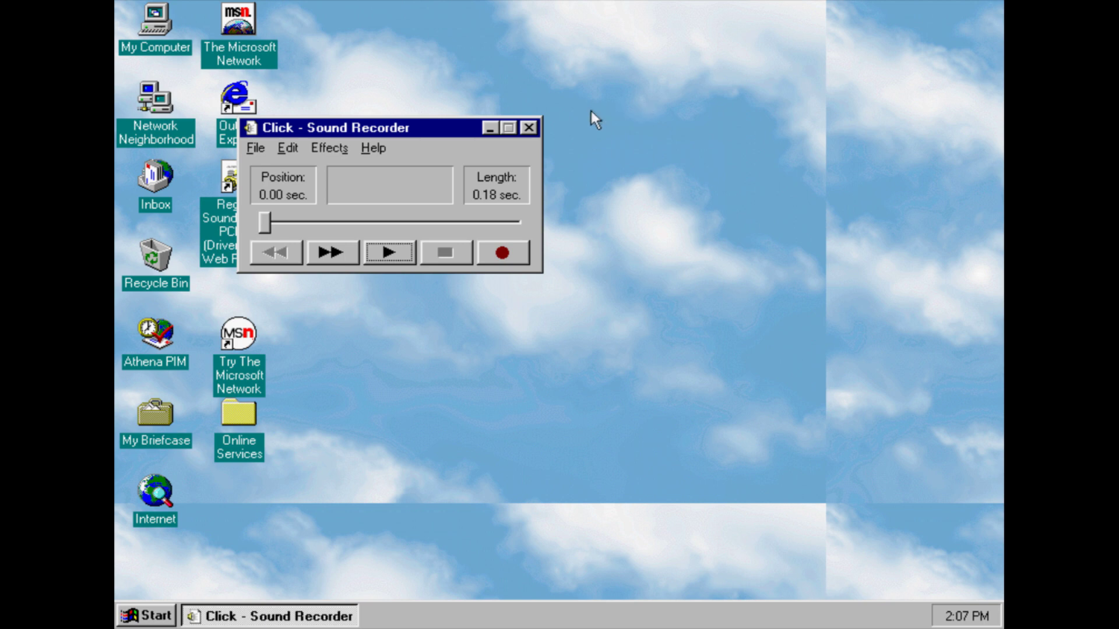
Close Sound Recorder and confirm shutting down the computer from Start > Shut Down
left_click(530, 134)
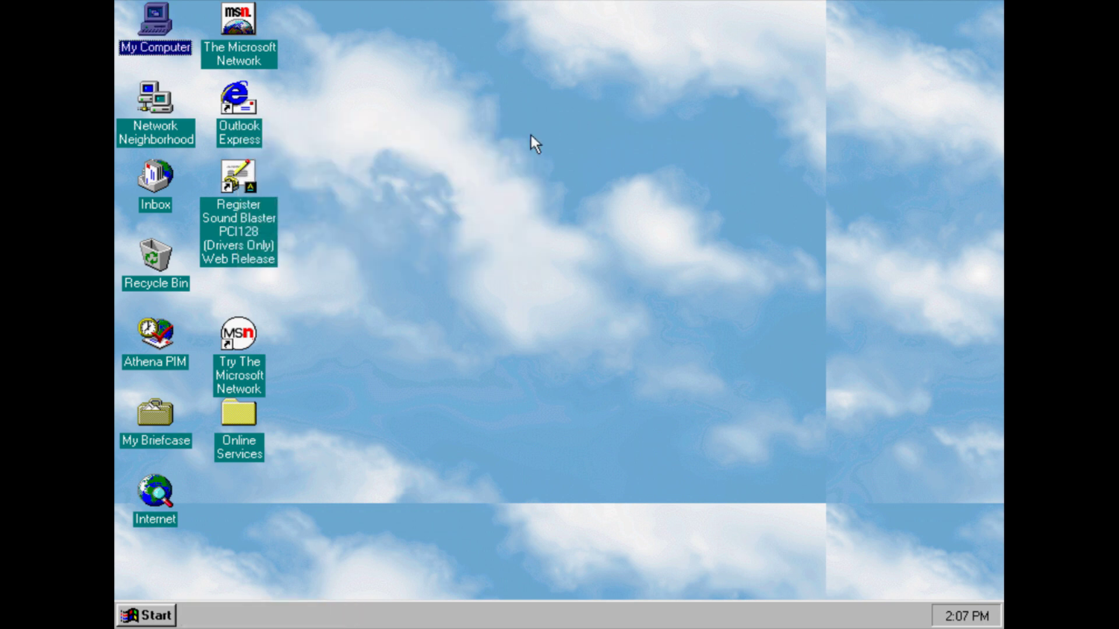
left_click(167, 619)
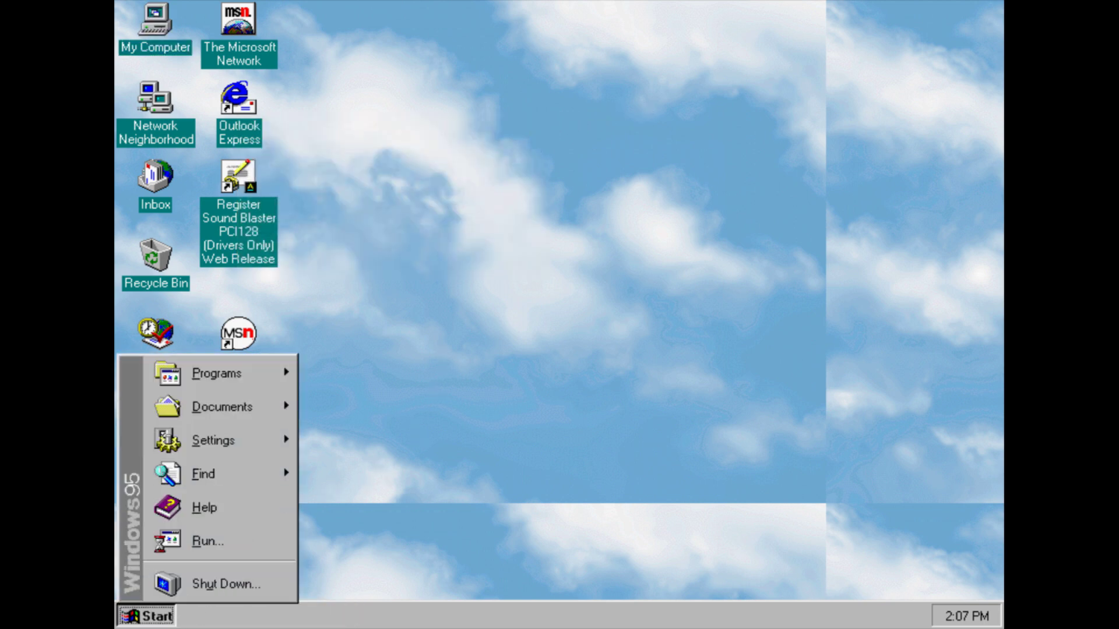
left_click(198, 578)
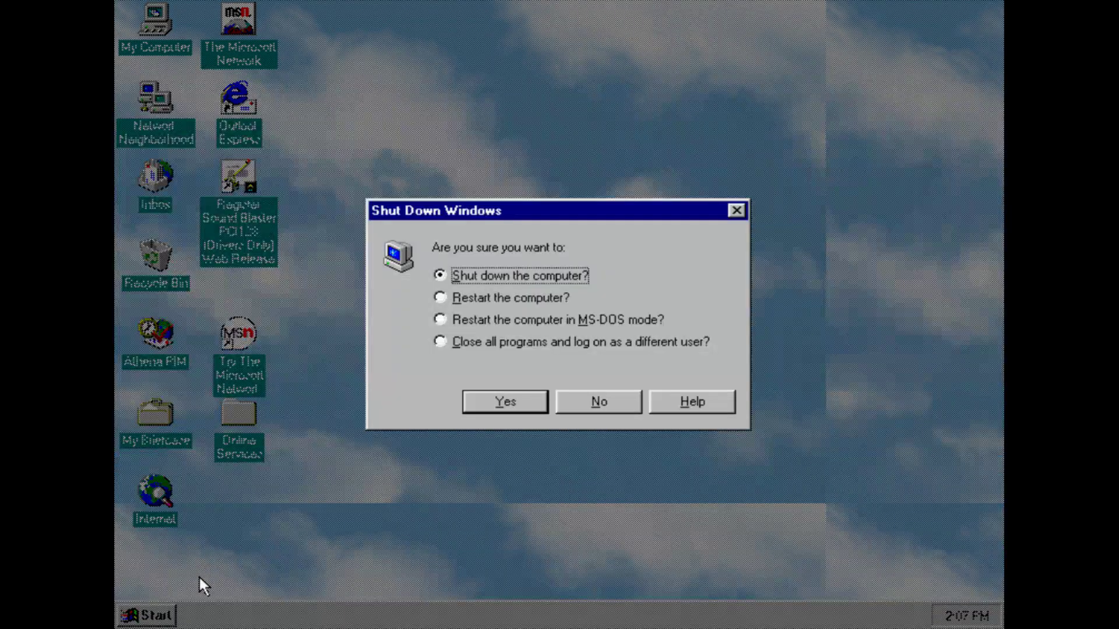
left_click(493, 411)
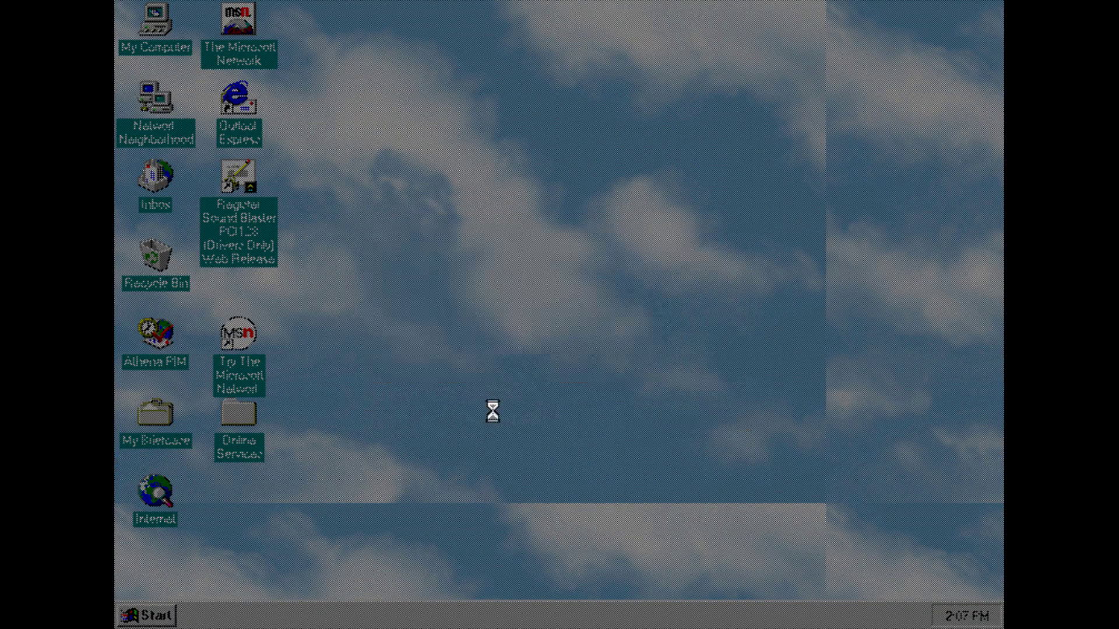